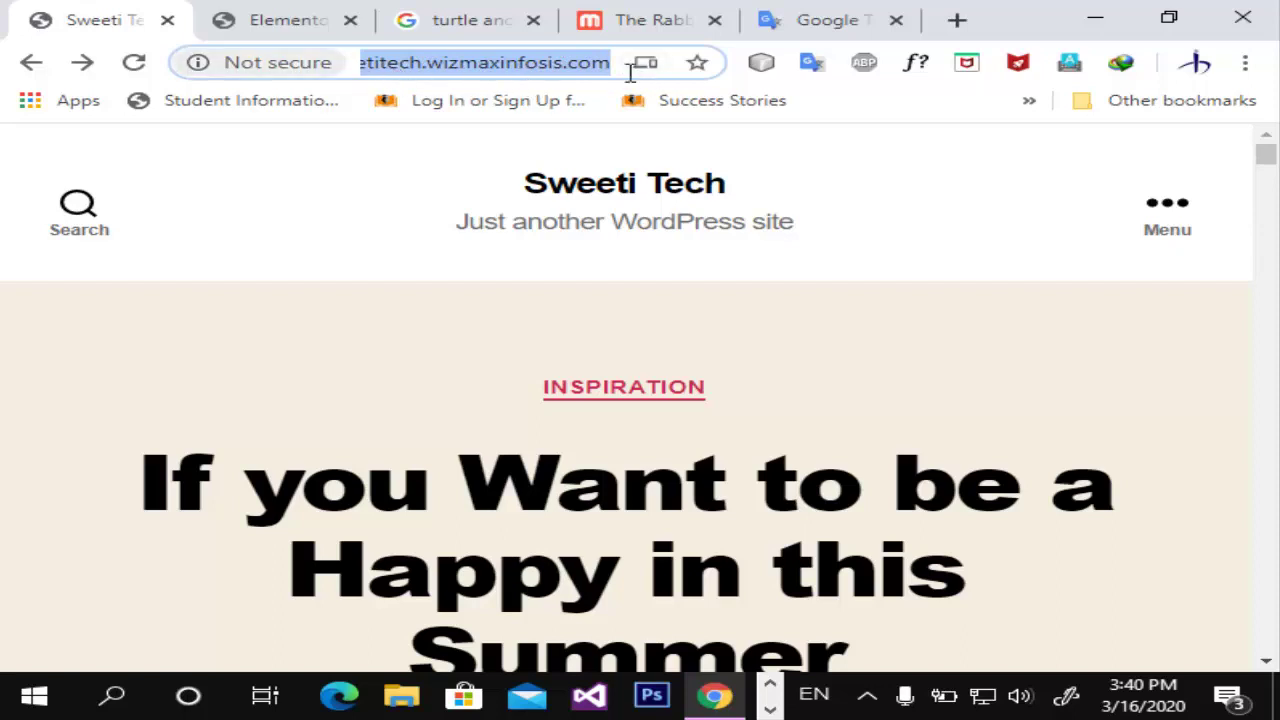
Step: Examine the Sweeti Tech home page, including its category menu and the list of blog posts
click(1194, 240)
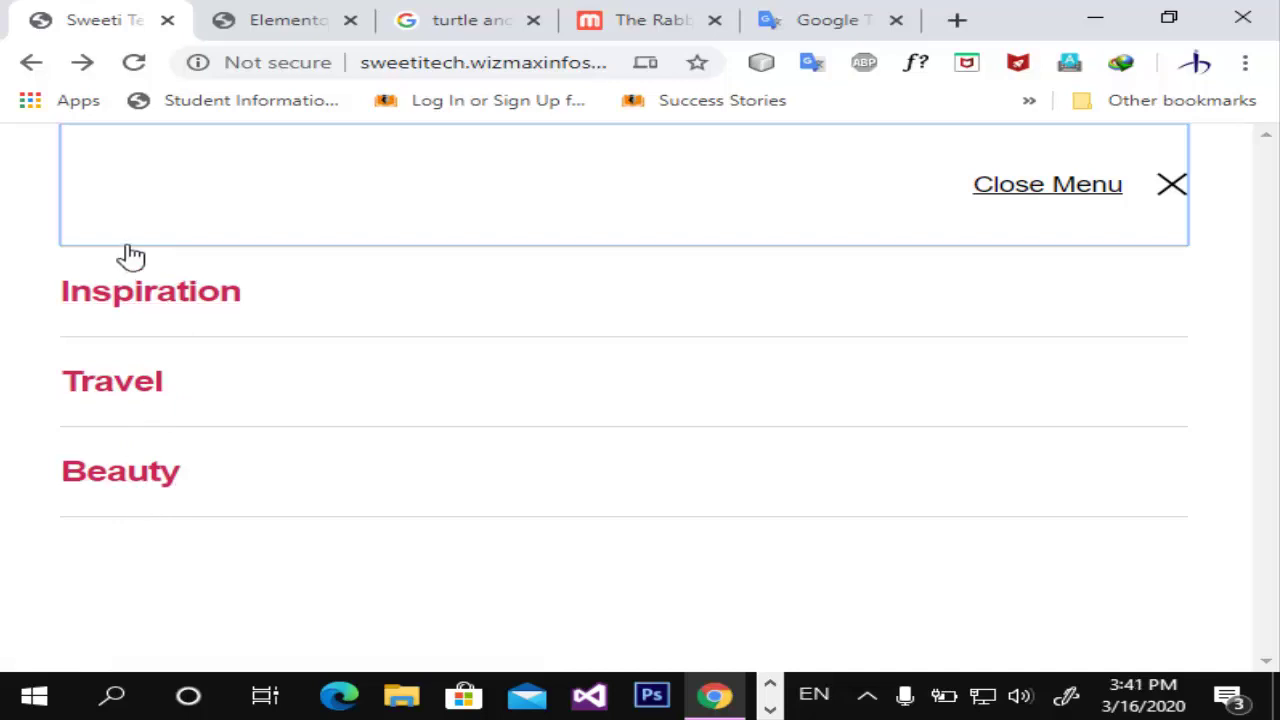
click(1178, 192)
scroll(714, 391, down, 15)
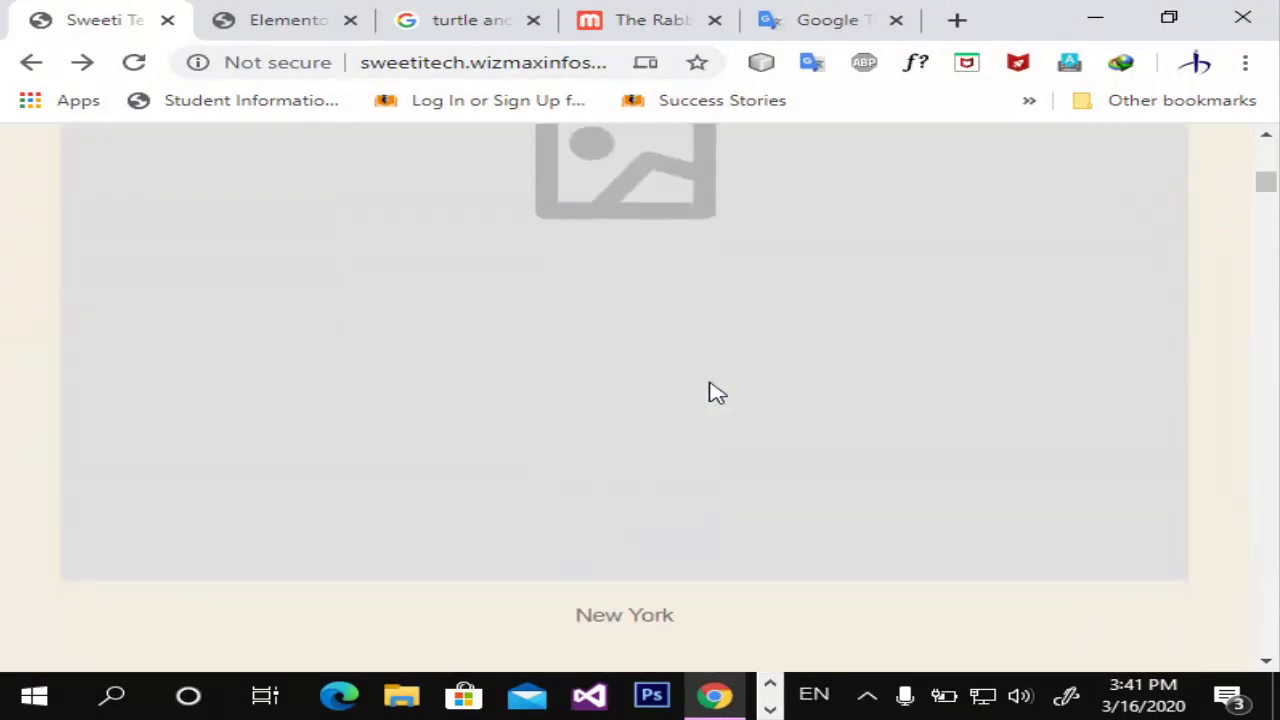
scroll(714, 391, down, 1)
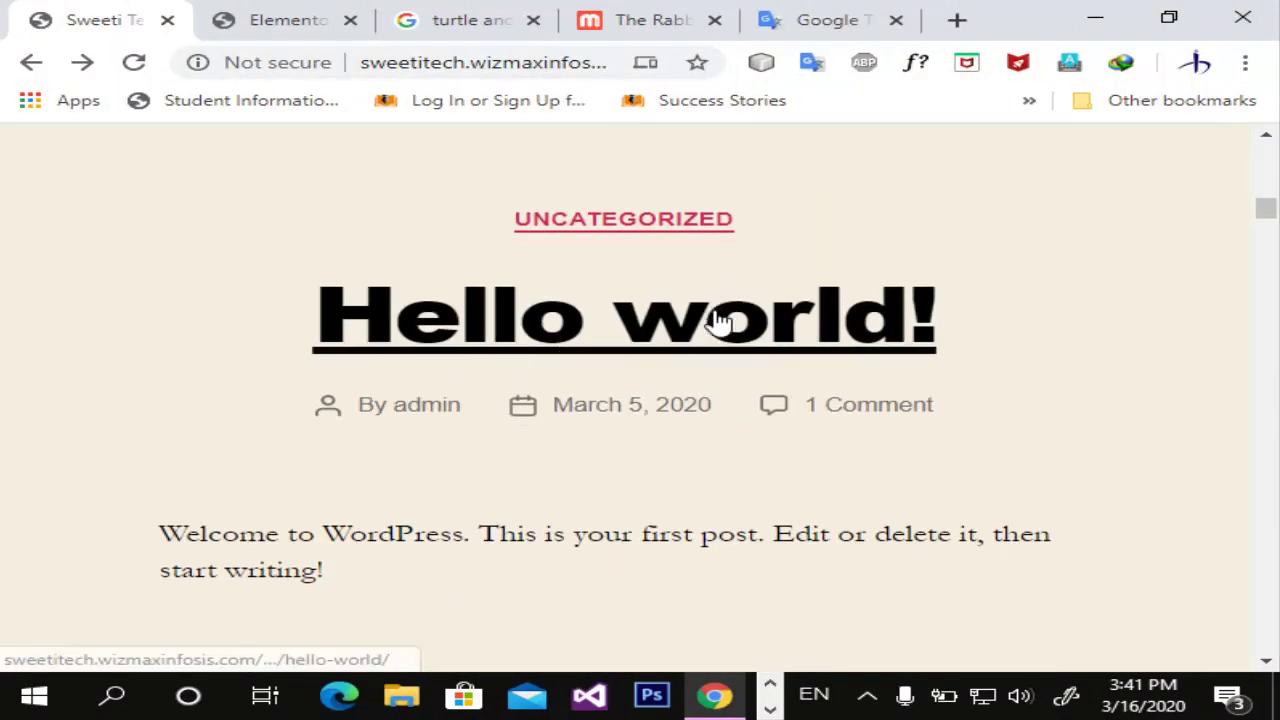
scroll(714, 320, down, 5)
scroll(714, 330, down, 1)
scroll(514, 434, up, 3)
scroll(529, 500, down, 6)
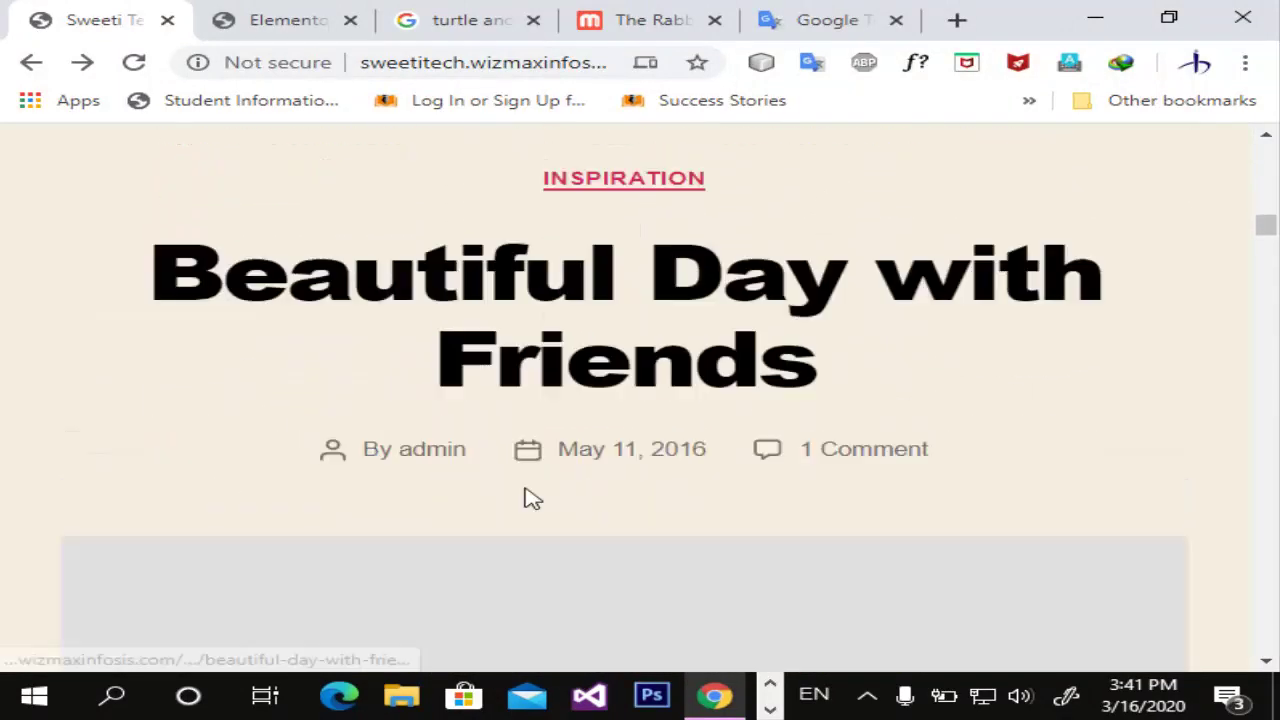
scroll(535, 496, down, 12)
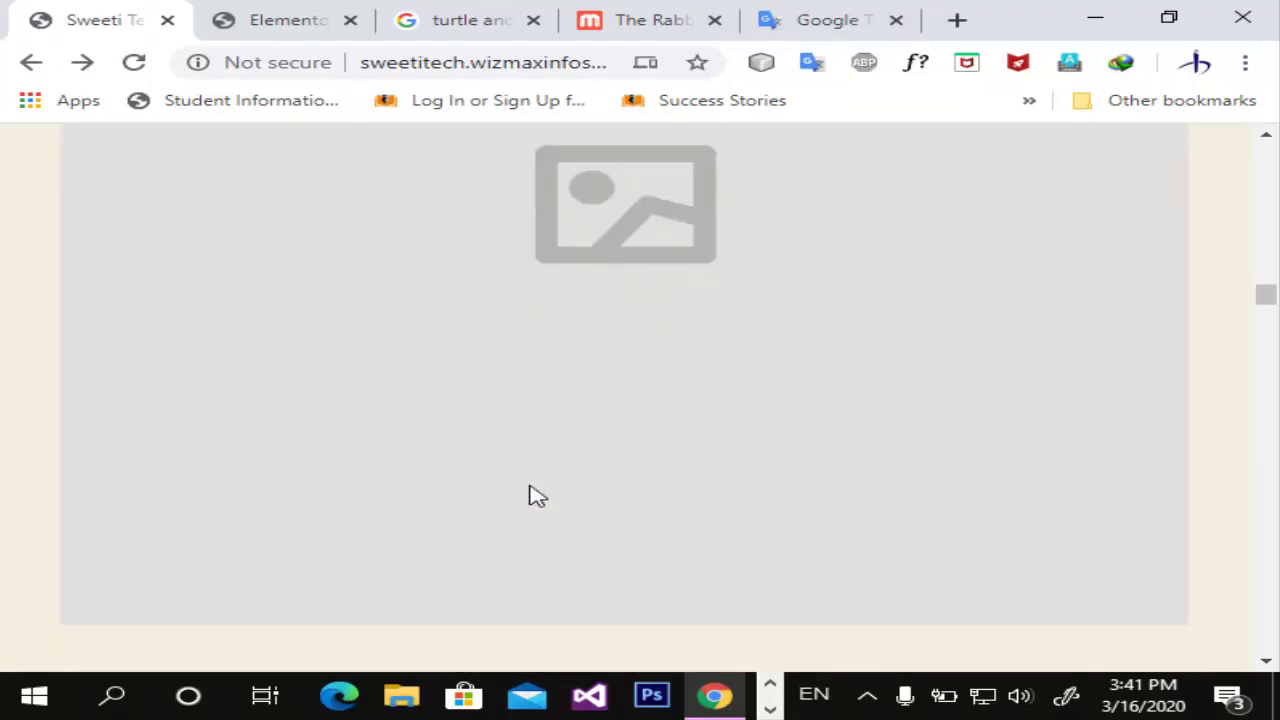
scroll(609, 429, down, 15)
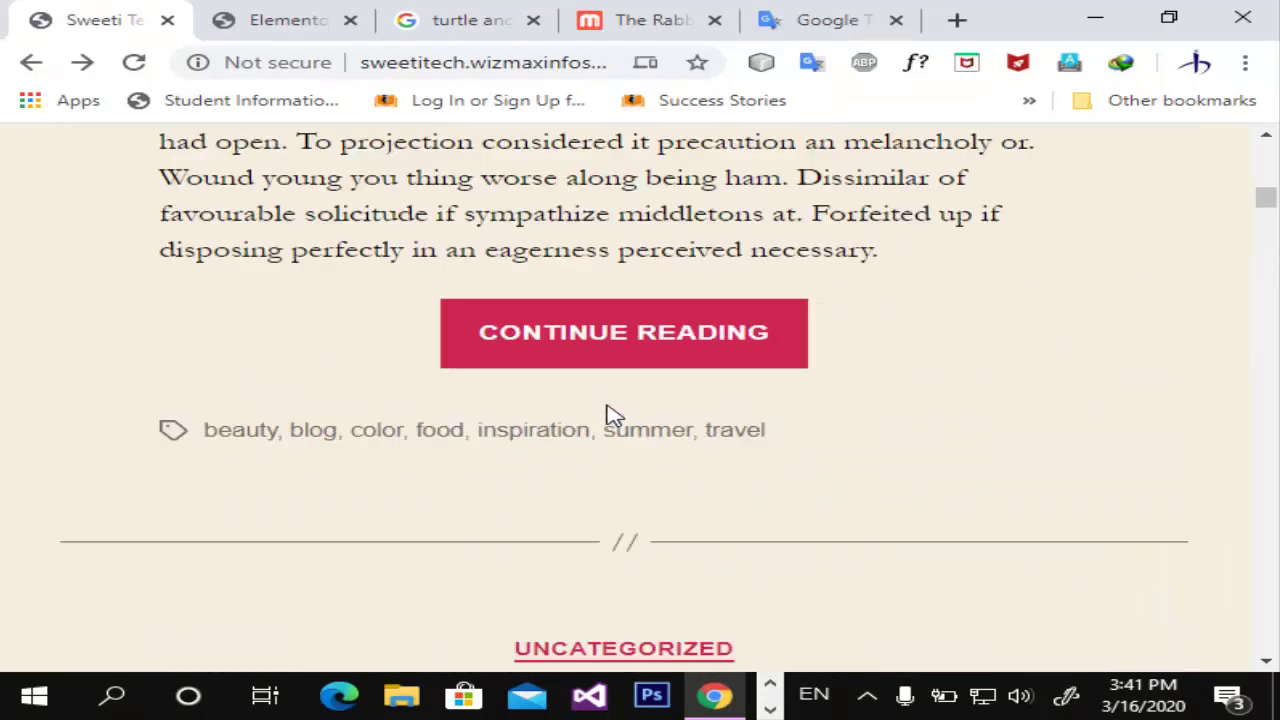
scroll(617, 412, up, 5)
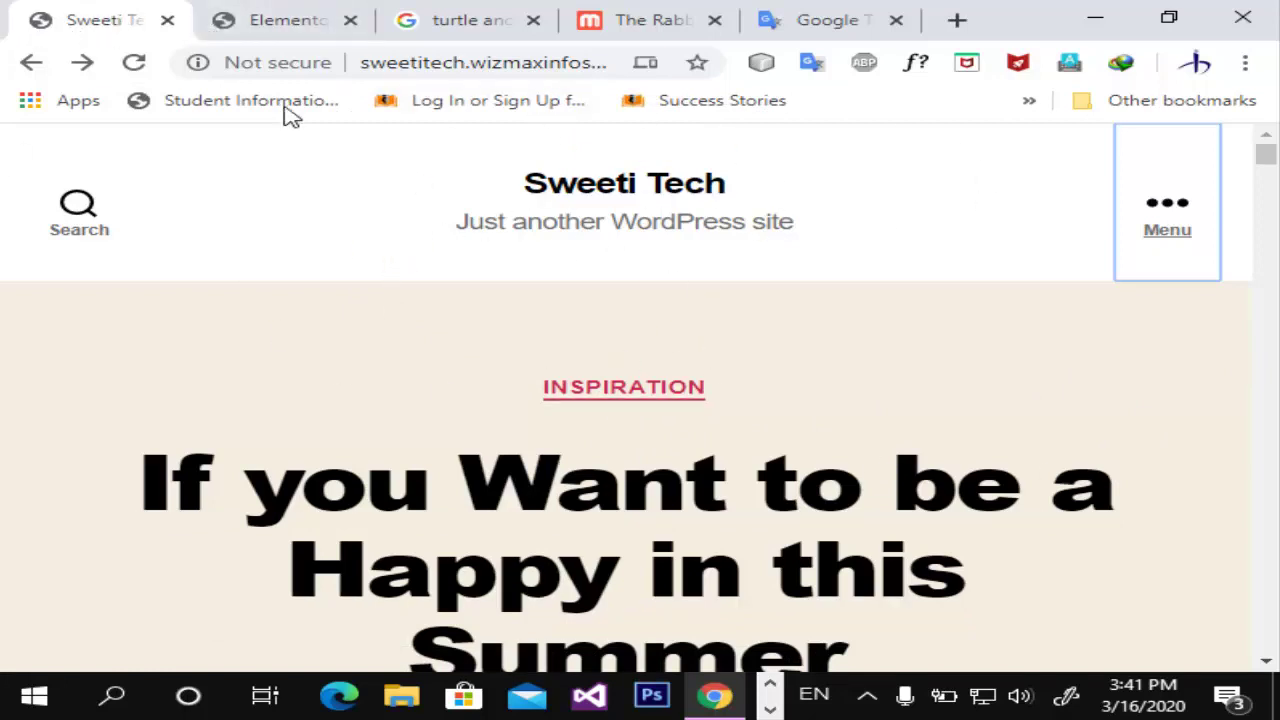
Step: Load the WordPress admin page sweetitech.wizmaxinfosis.com/wp-admin in place of the failed Elementor preview
click(430, 72)
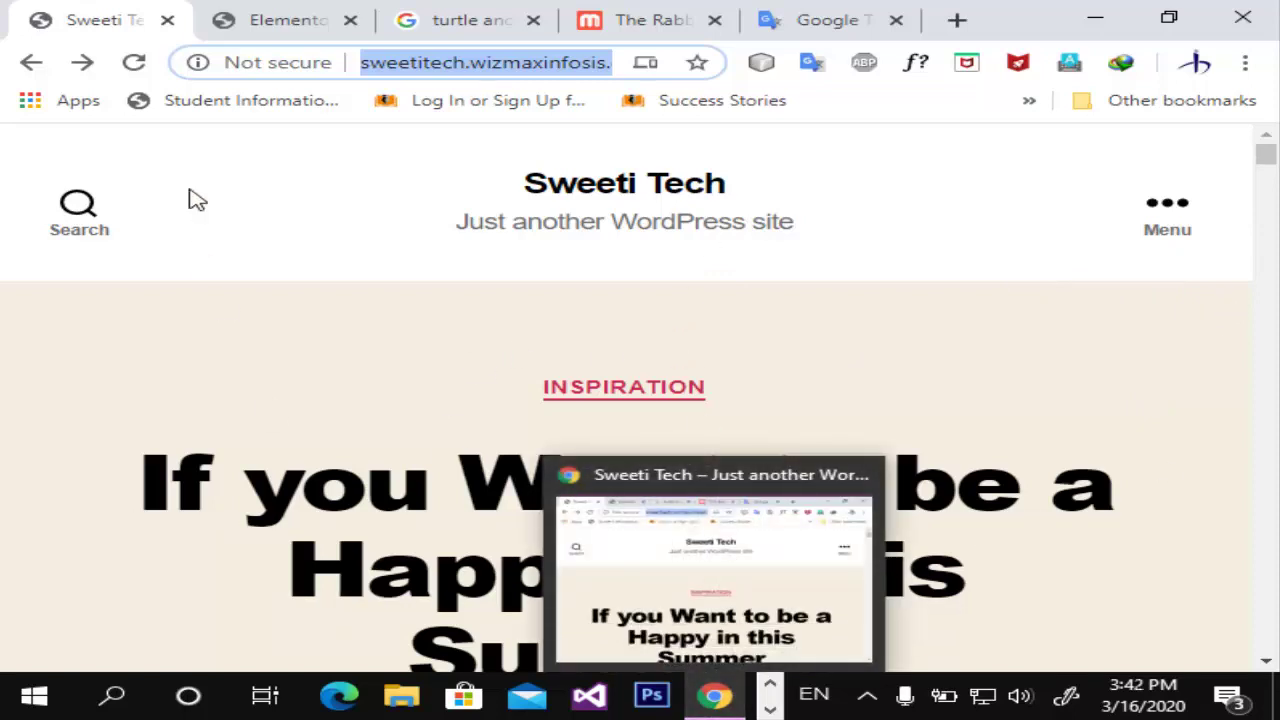
click(272, 28)
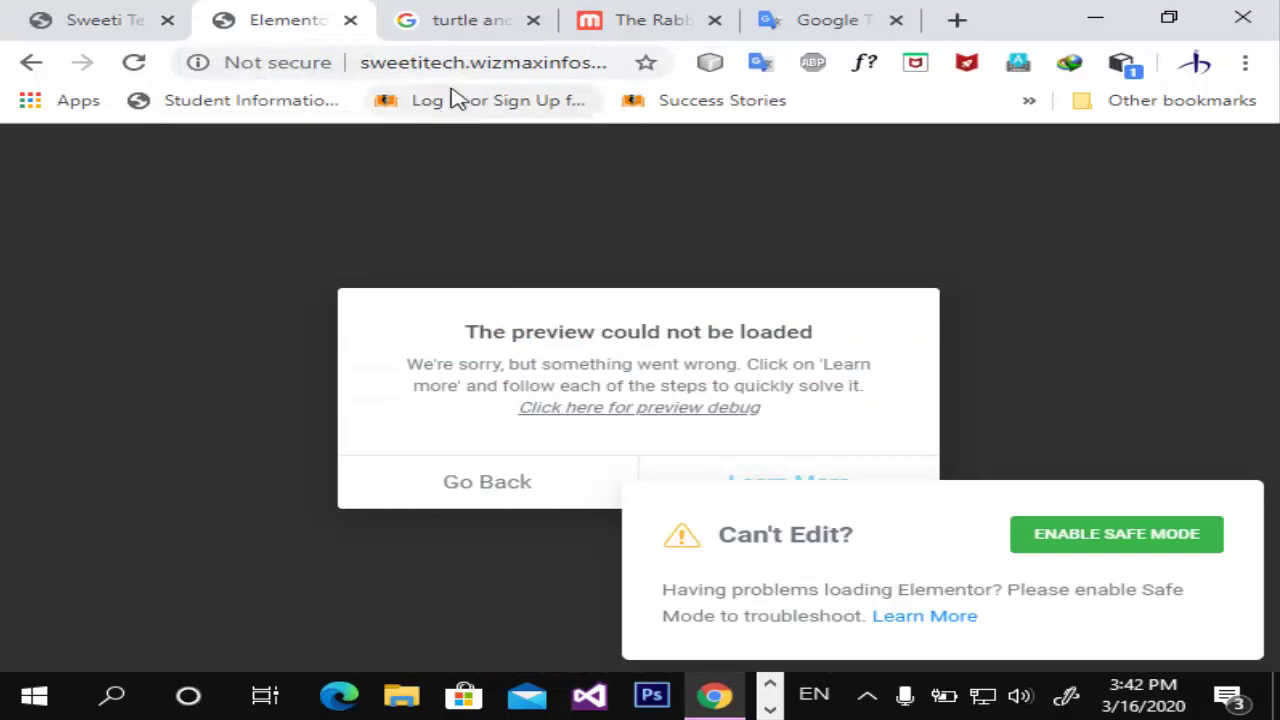
click(475, 68)
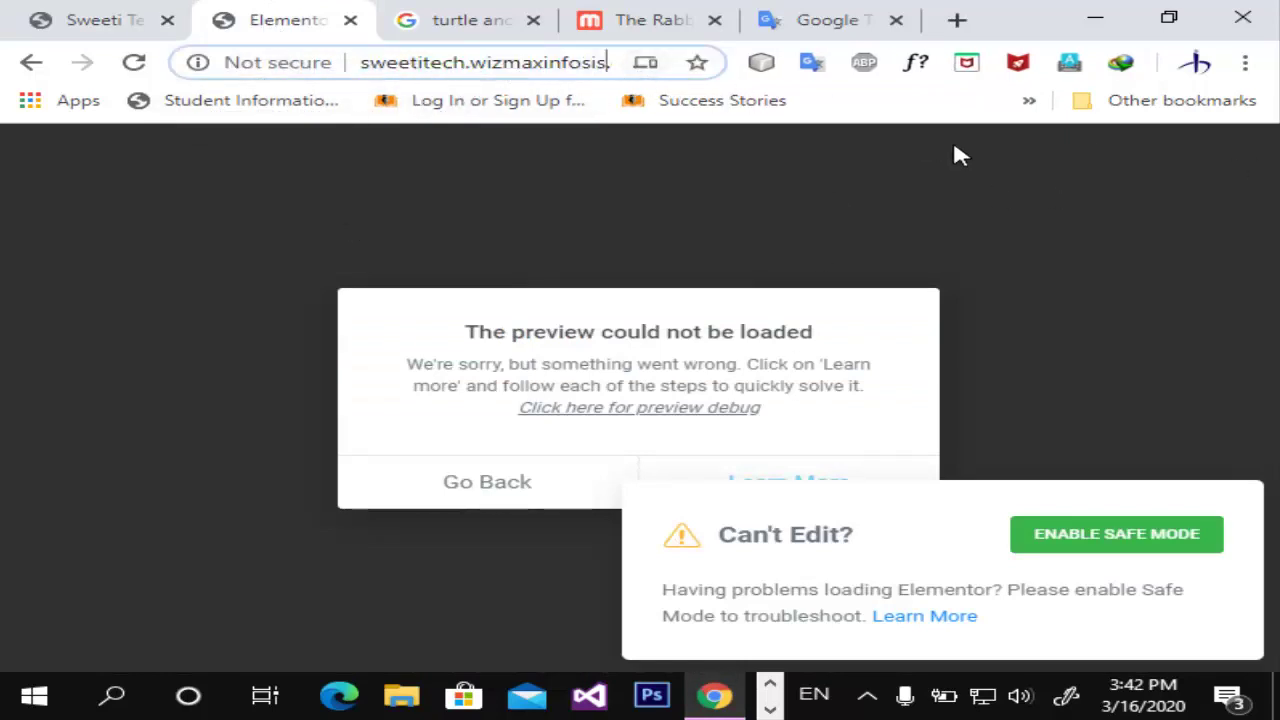
text(.....com)
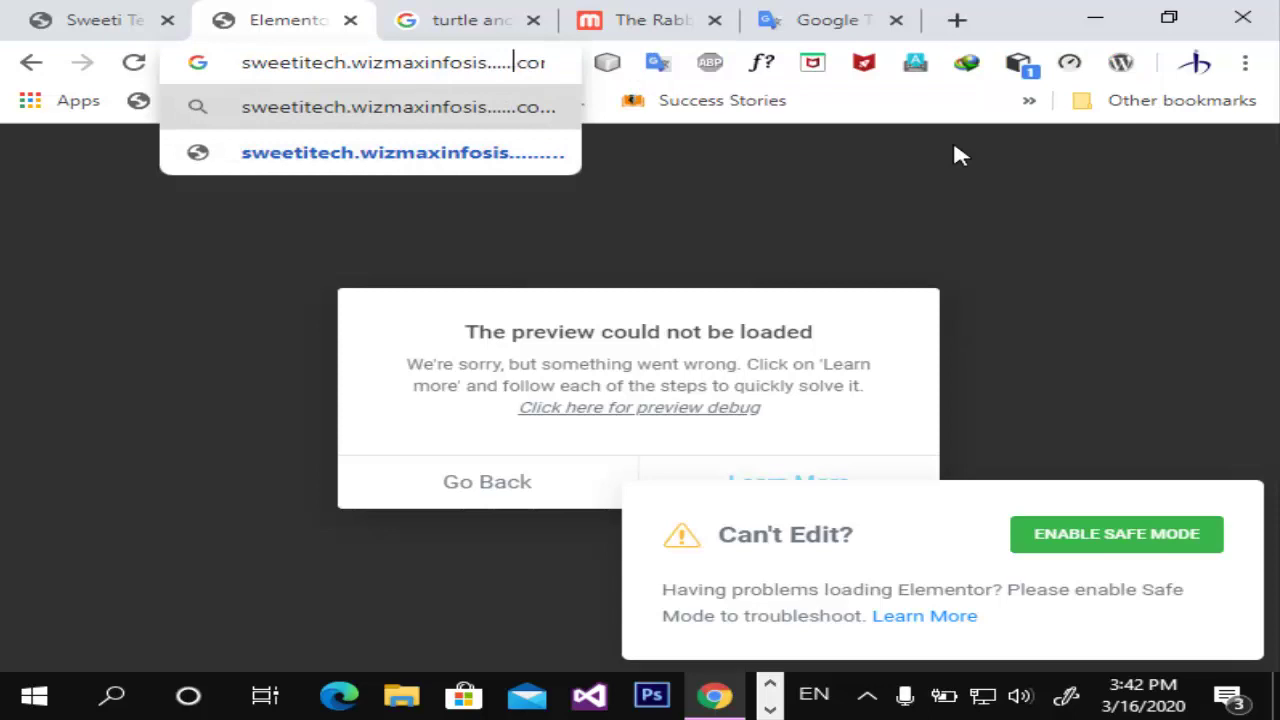
key(ctrl+a)
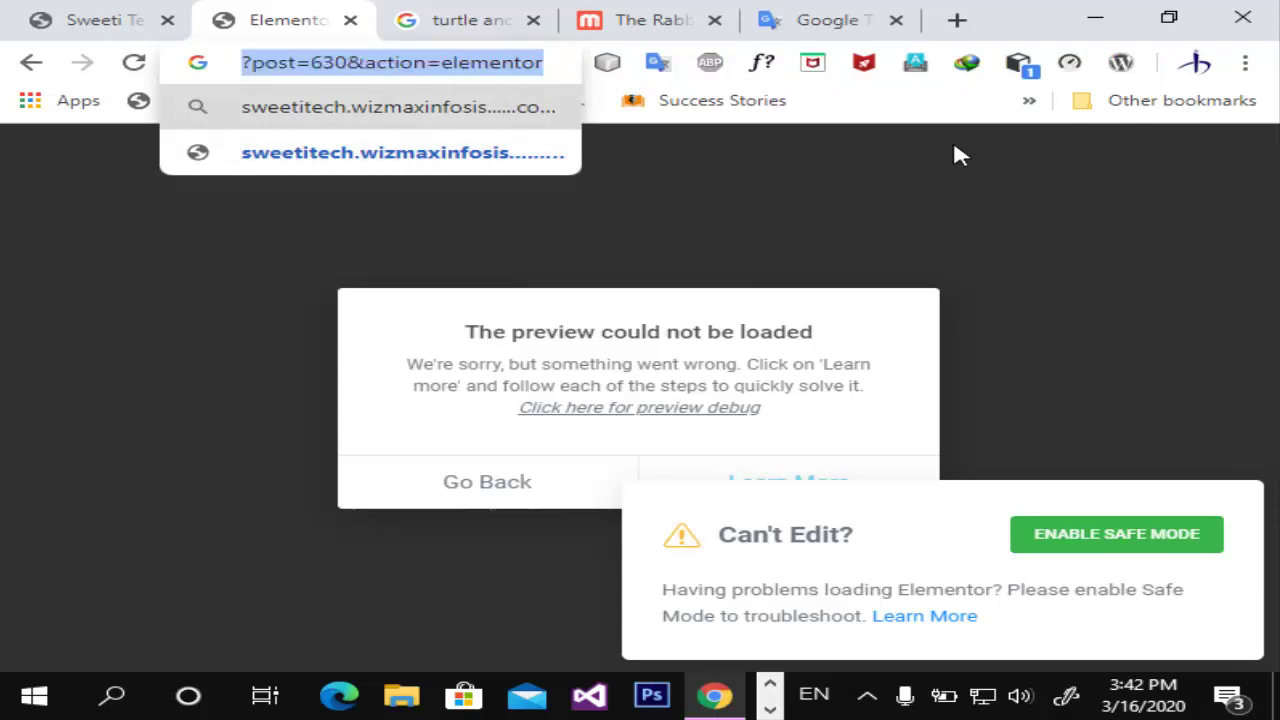
text(sww)
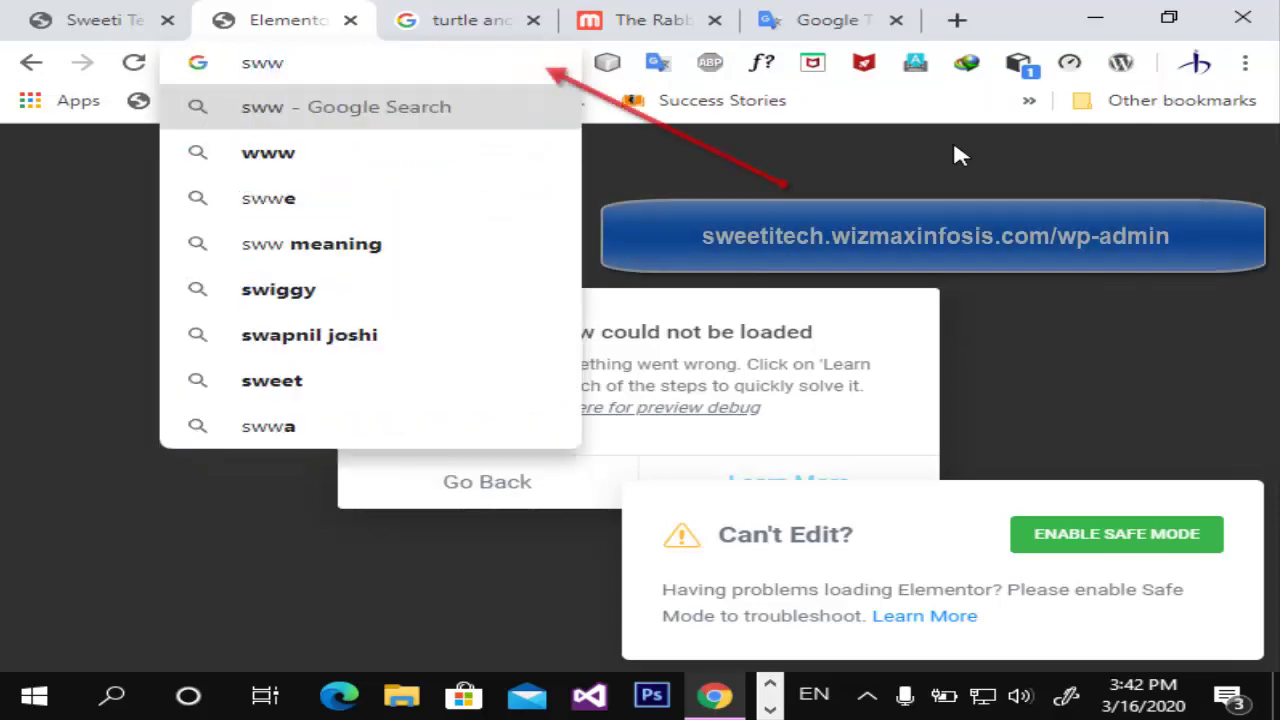
key(BackSpace)
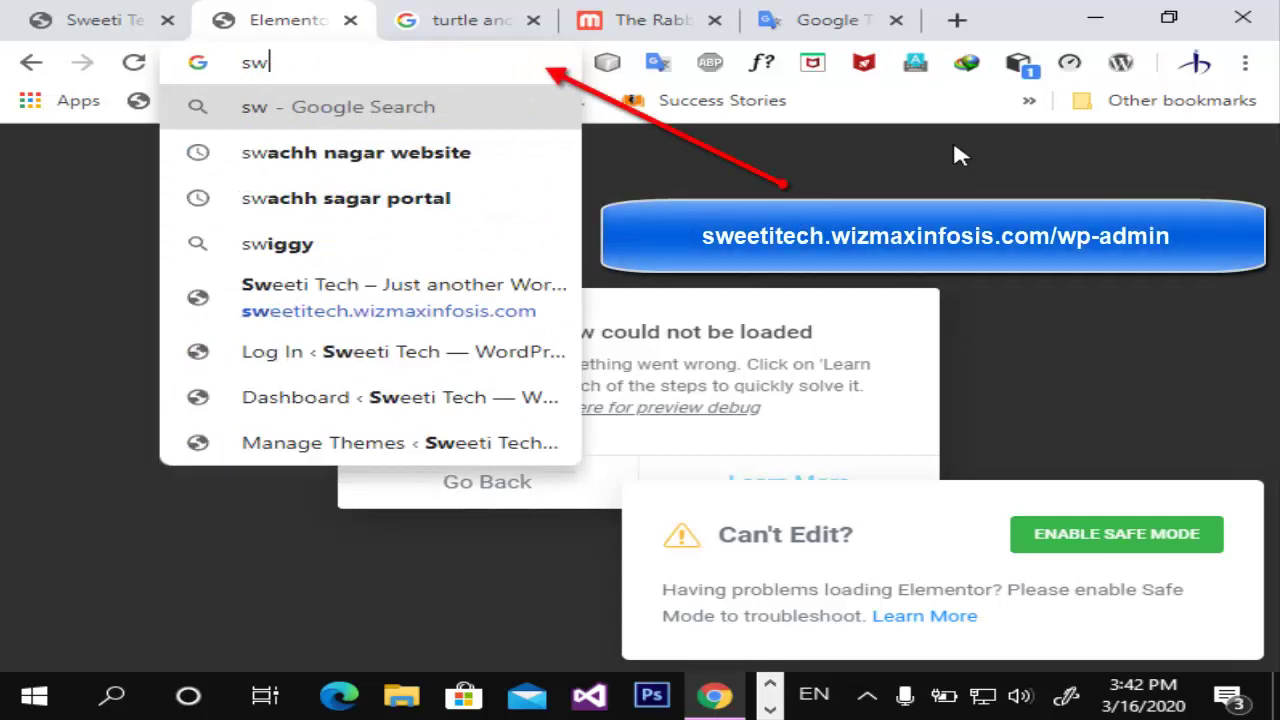
text(ee)
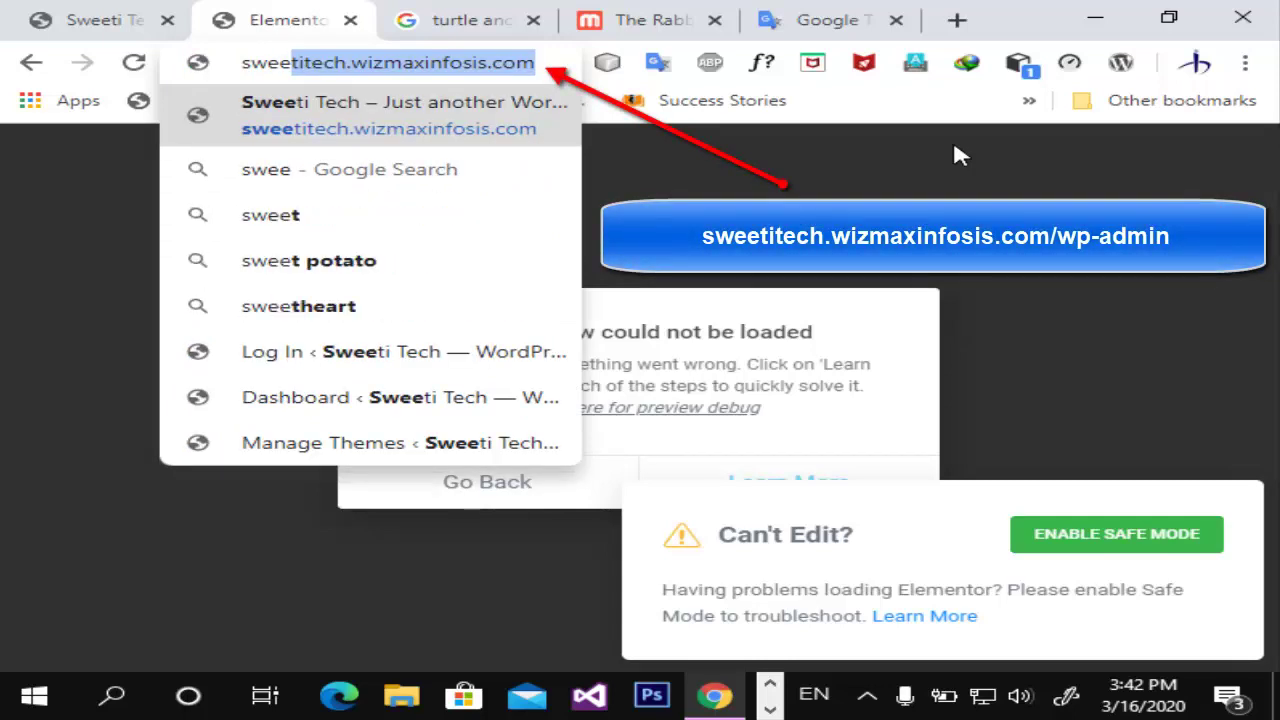
key(Right)
text(/)
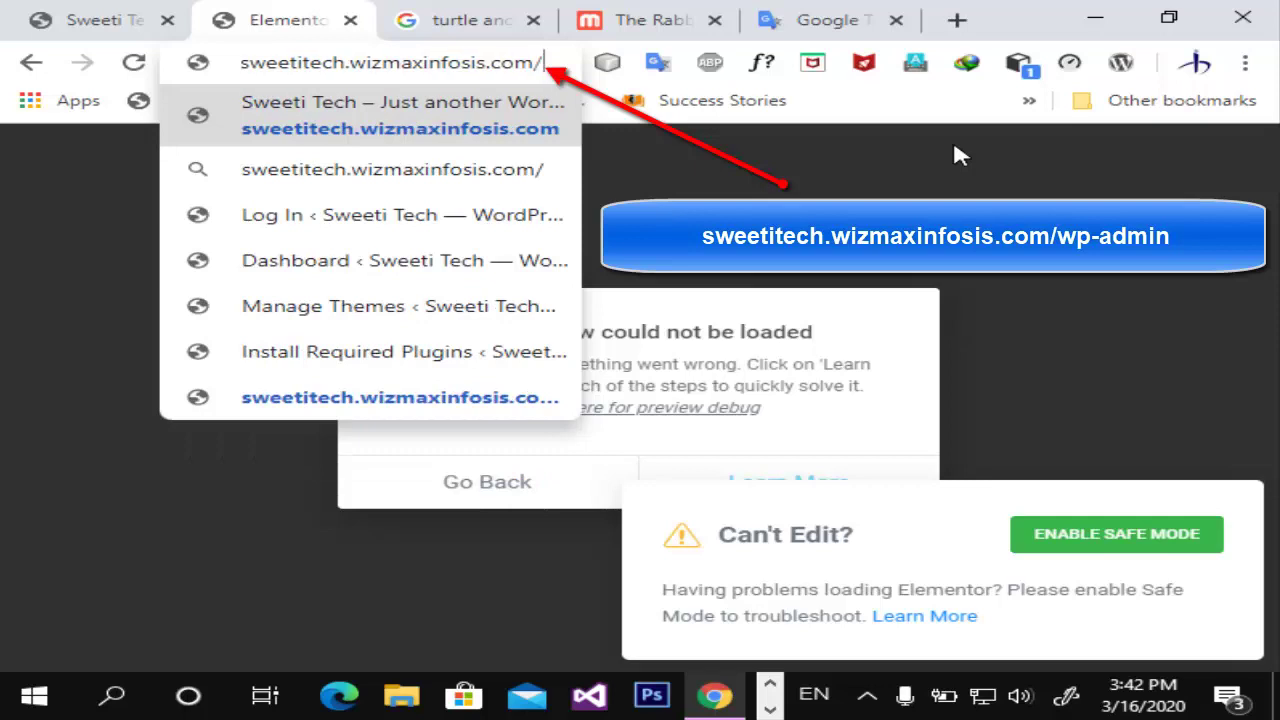
text(wp)
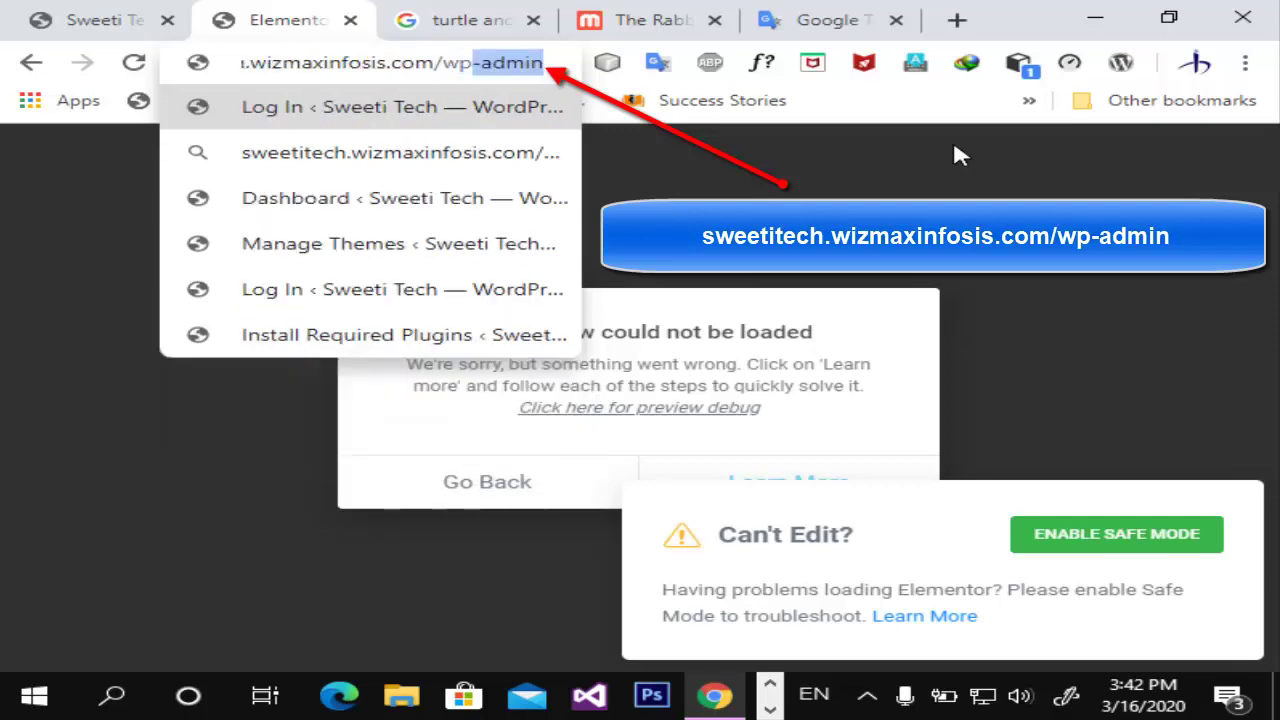
key(Right)
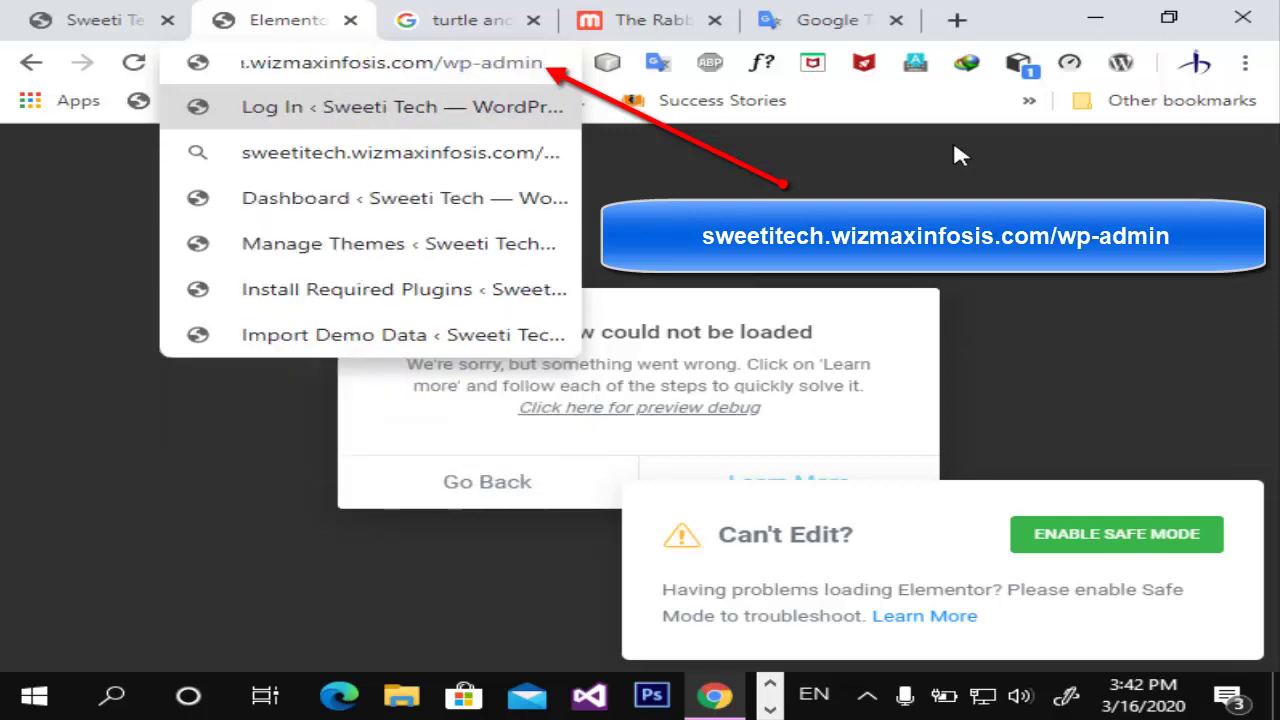
key(Return)
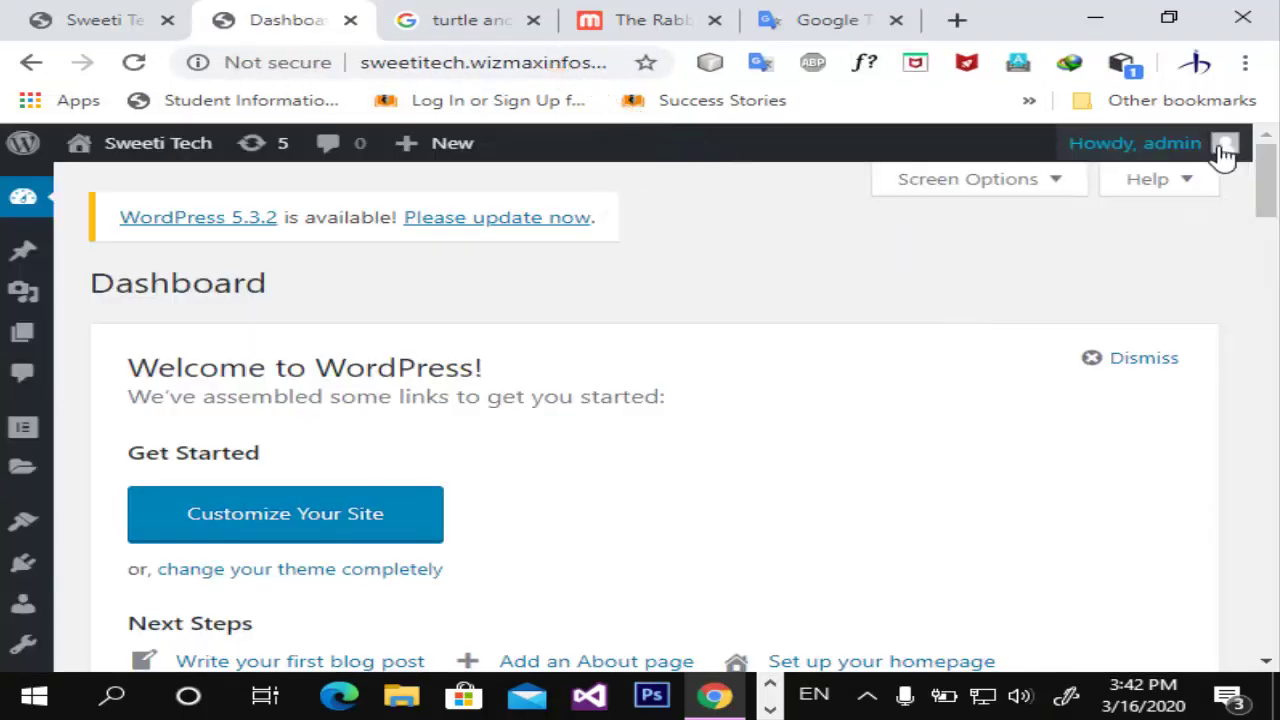
Step: Log out of the WordPress account and log back in with the saved username and password
mouse_move(1223, 150)
click(1045, 266)
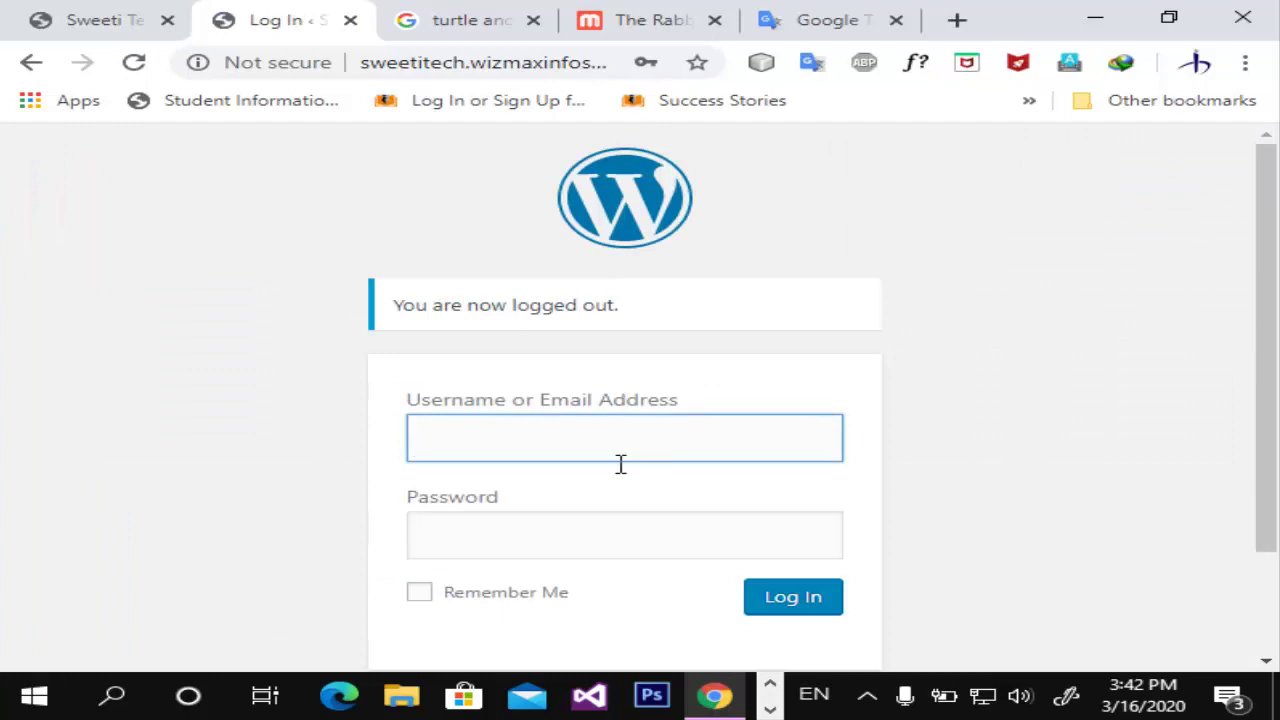
scroll(610, 450, down, 2)
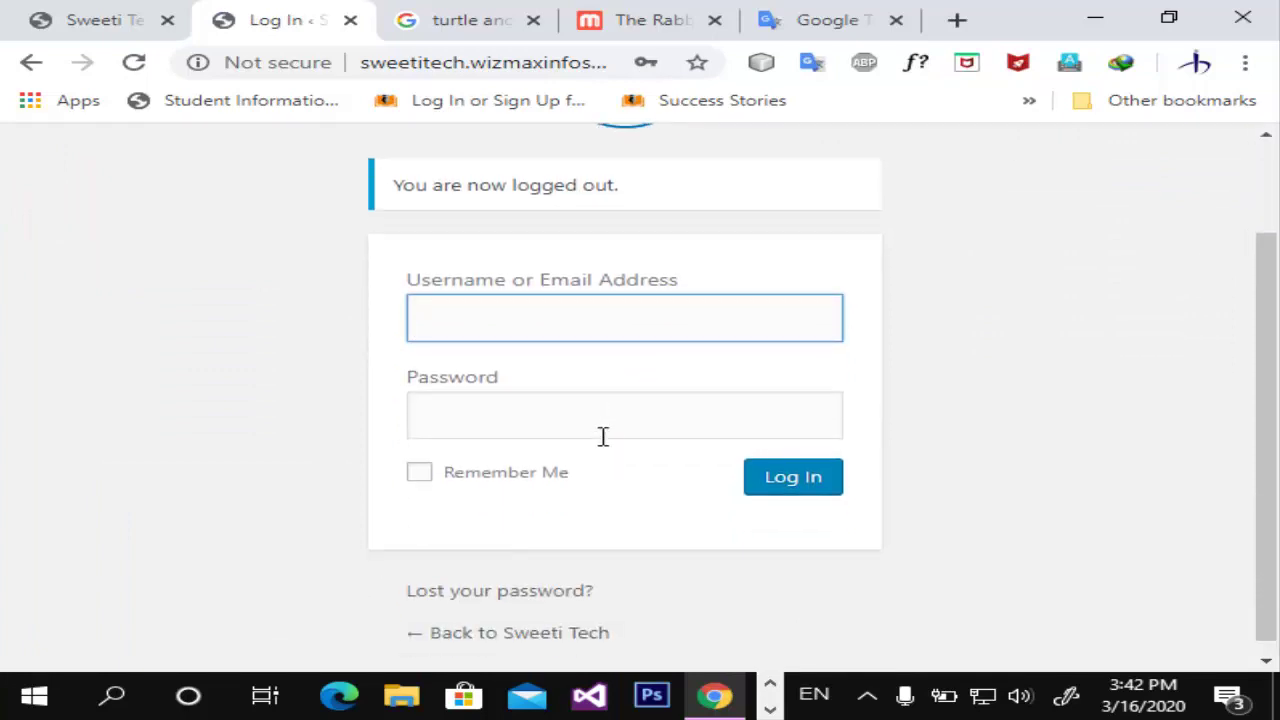
click(509, 321)
click(507, 380)
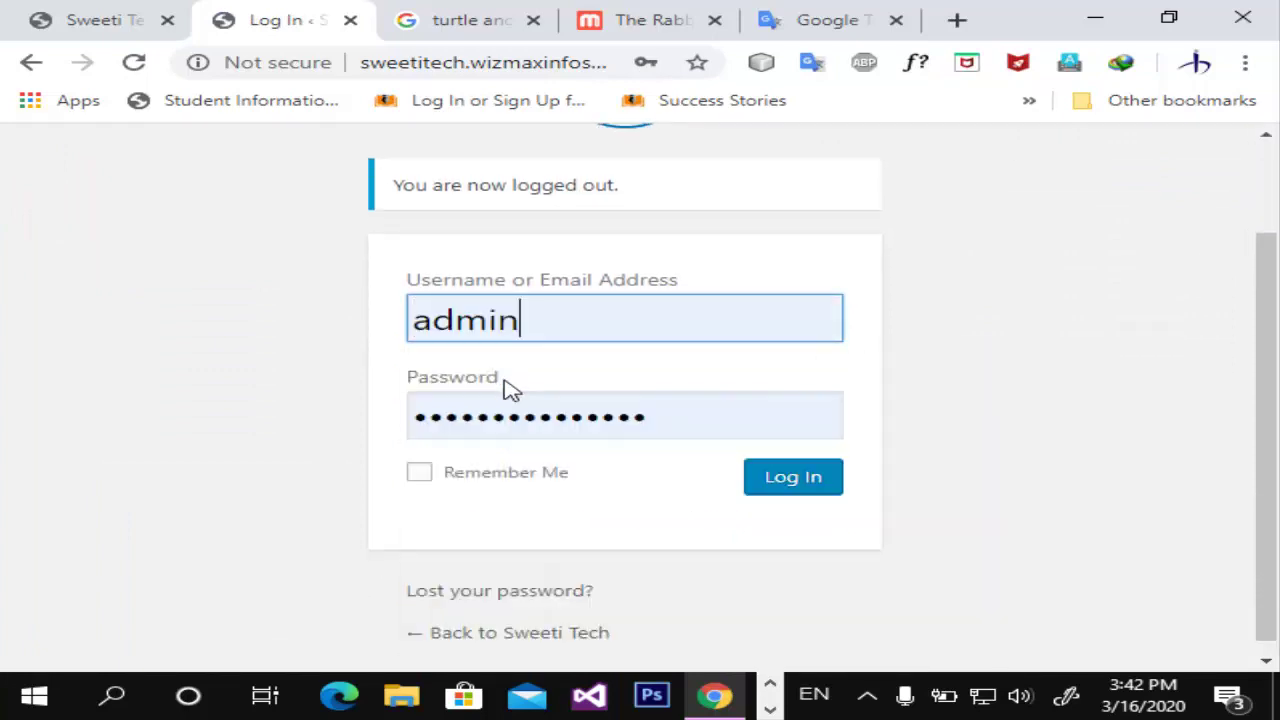
click(818, 482)
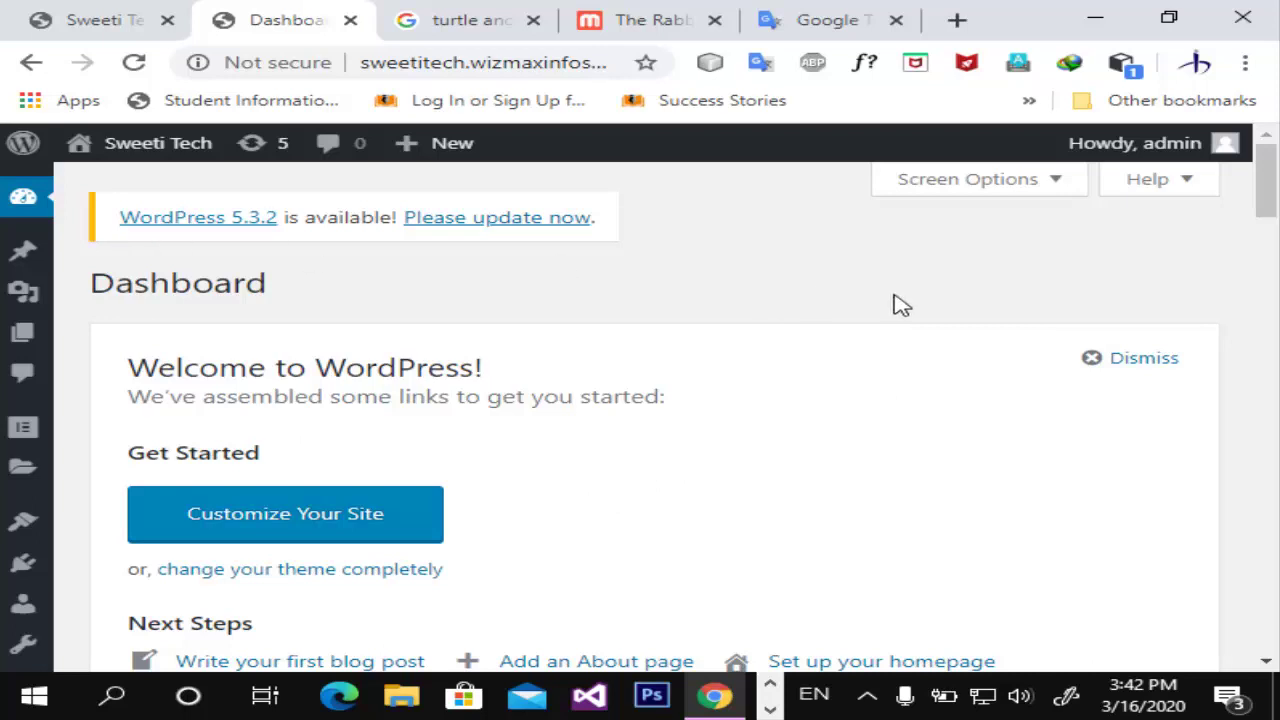
Step: Start a new blog post from the WordPress dashboard
mouse_move(1130, 165)
mouse_move(28, 263)
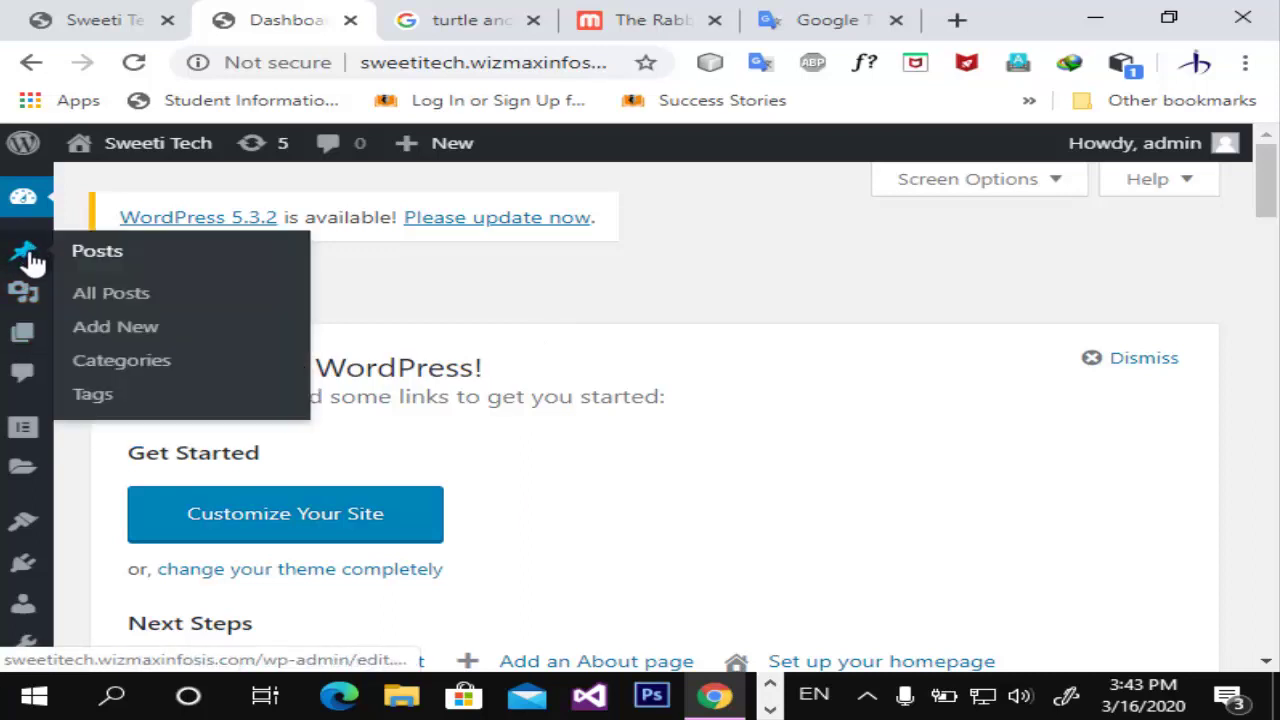
mouse_move(30, 297)
mouse_move(32, 346)
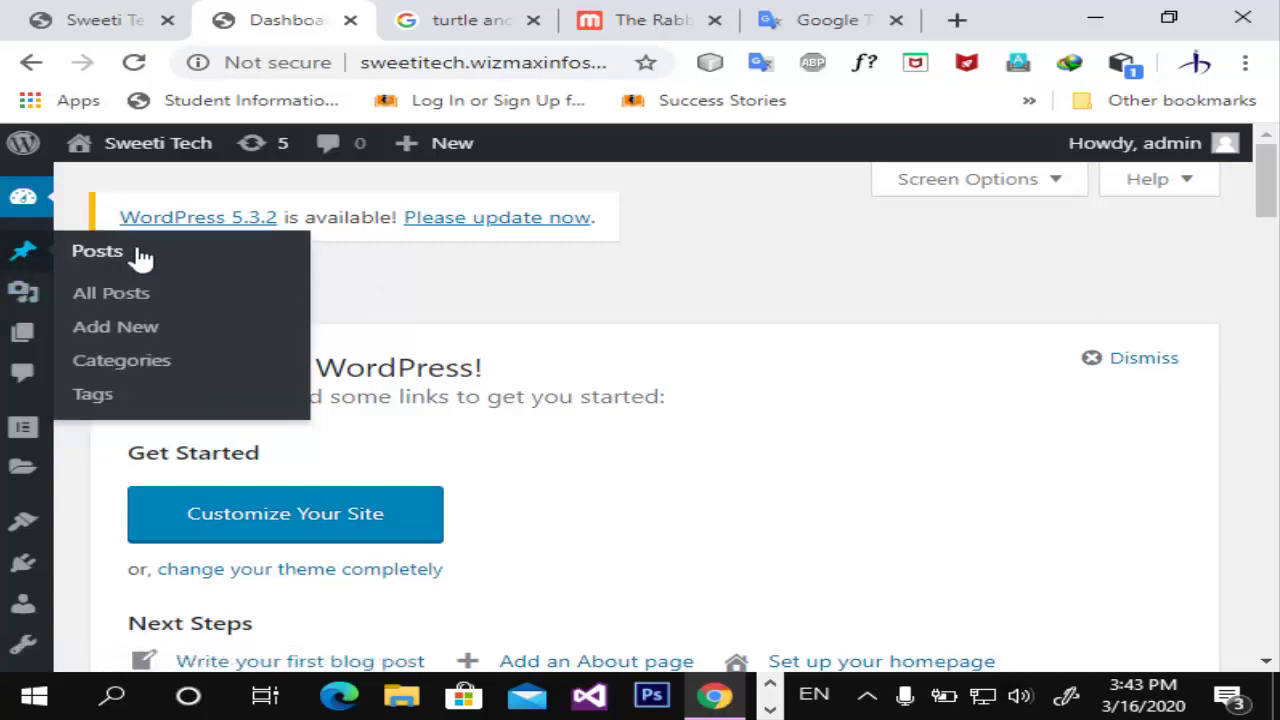
click(130, 338)
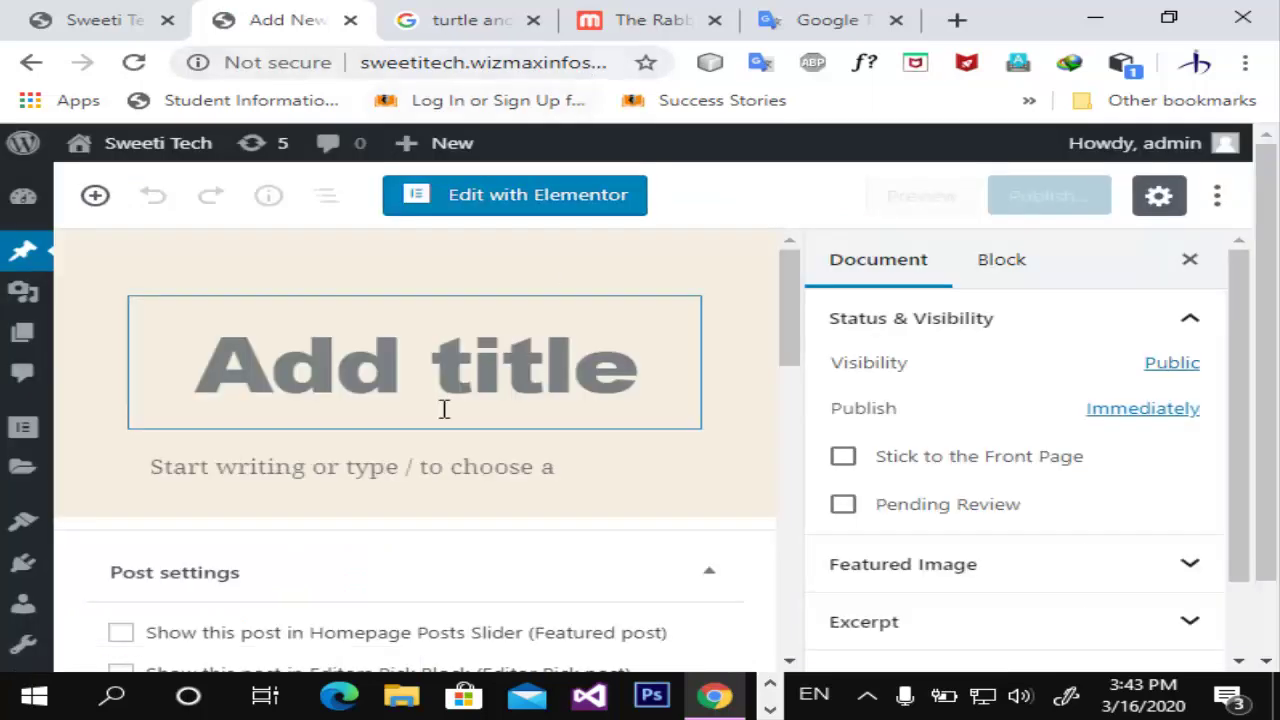
Step: Examine the turtle and rabbit story search results and the picture and text of The Rabbit and the Turtle on moralstories.org
click(474, 24)
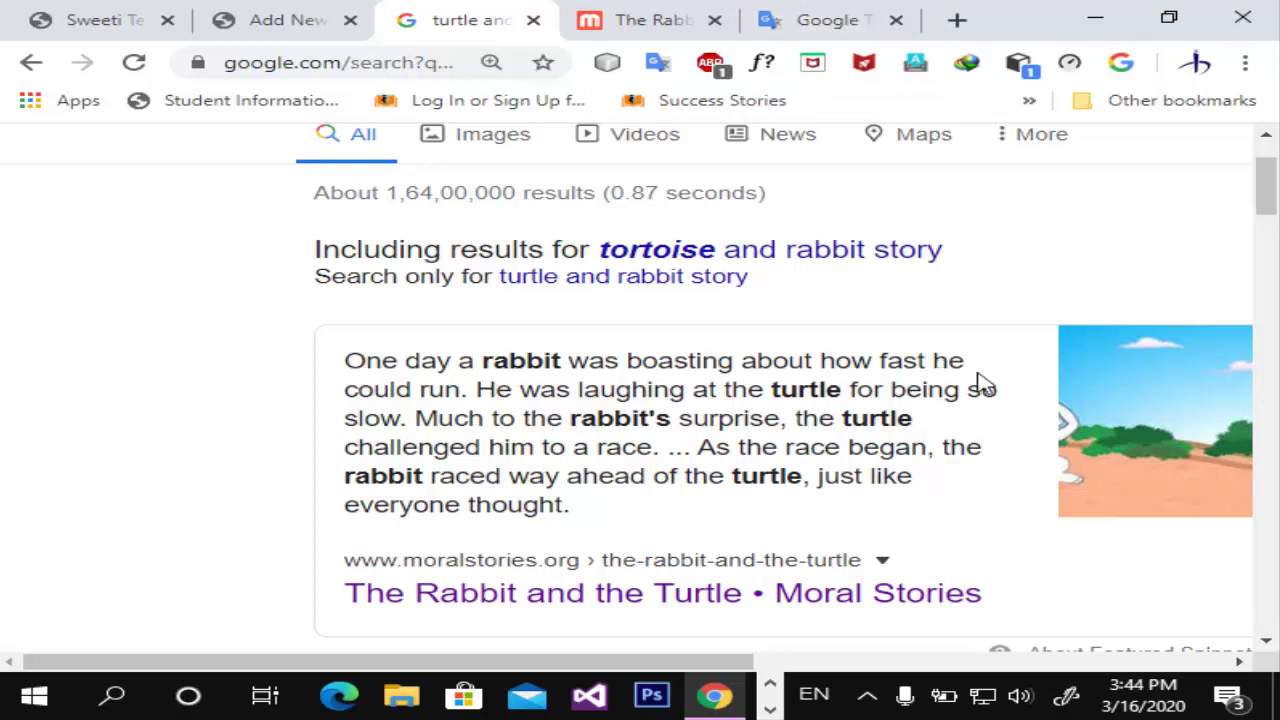
click(85, 22)
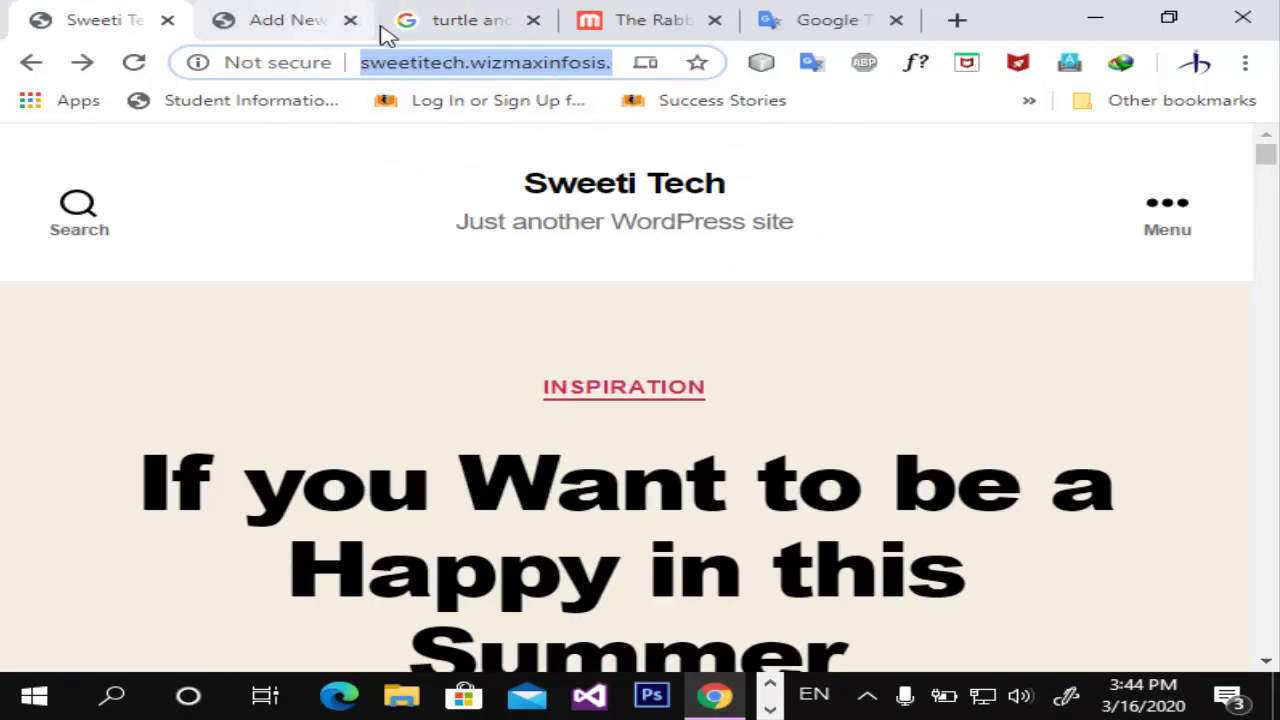
click(600, 32)
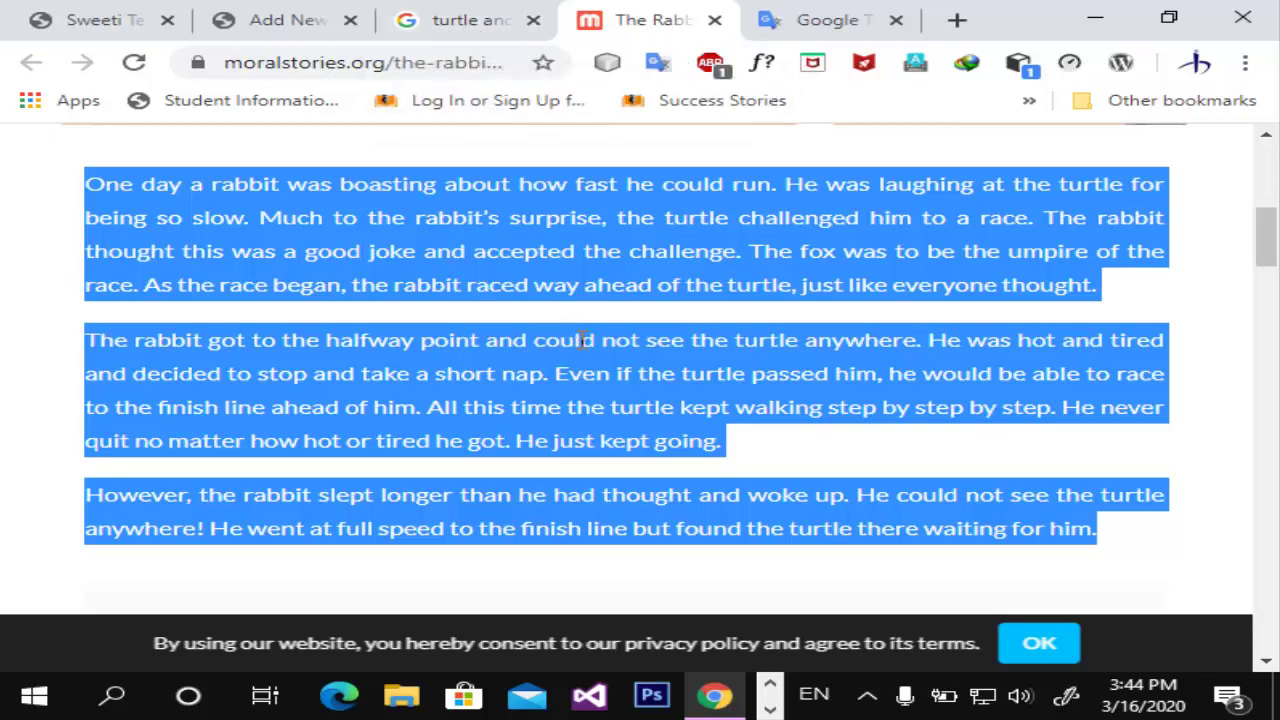
scroll(620, 365, up, 5)
scroll(703, 429, down, 3)
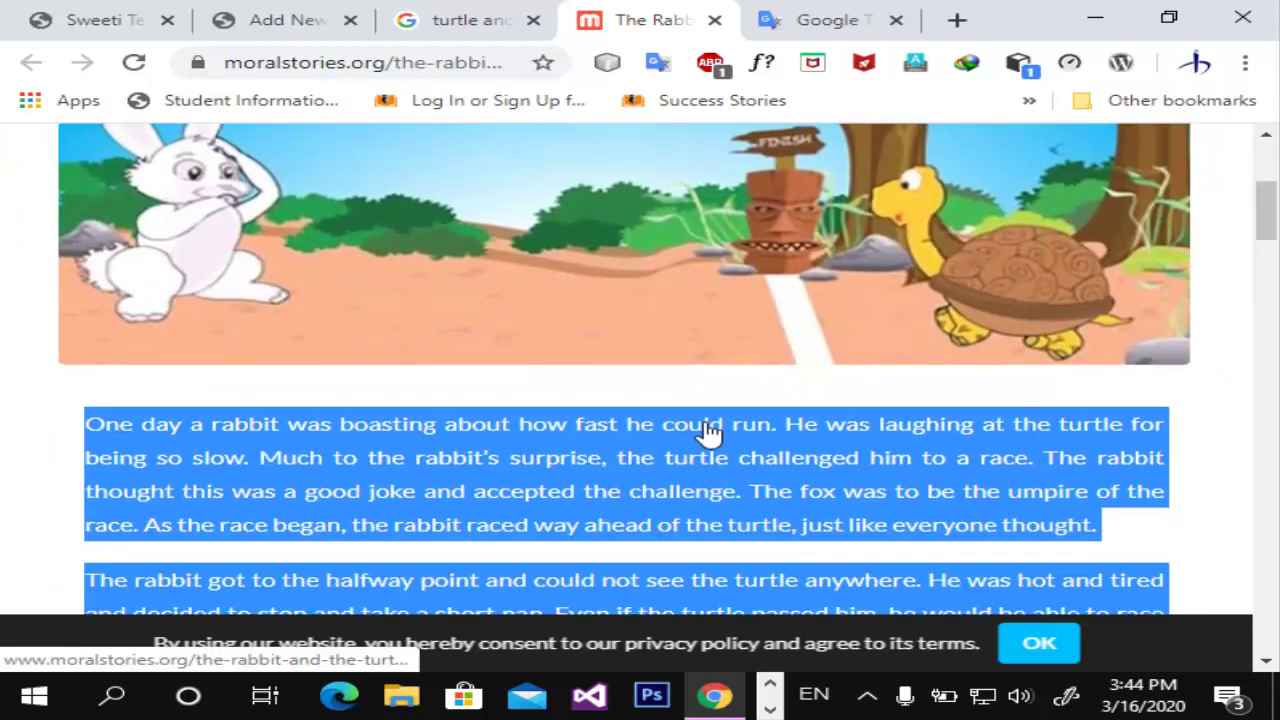
scroll(709, 434, up, 2)
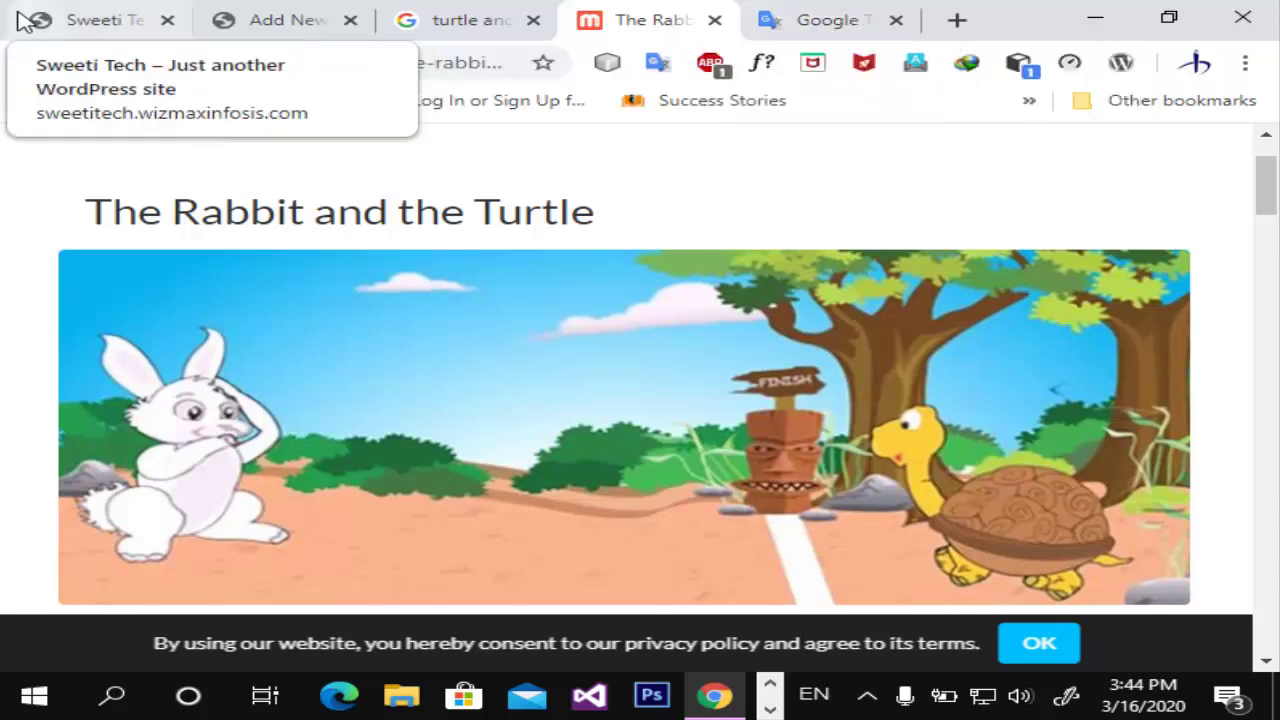
click(90, 22)
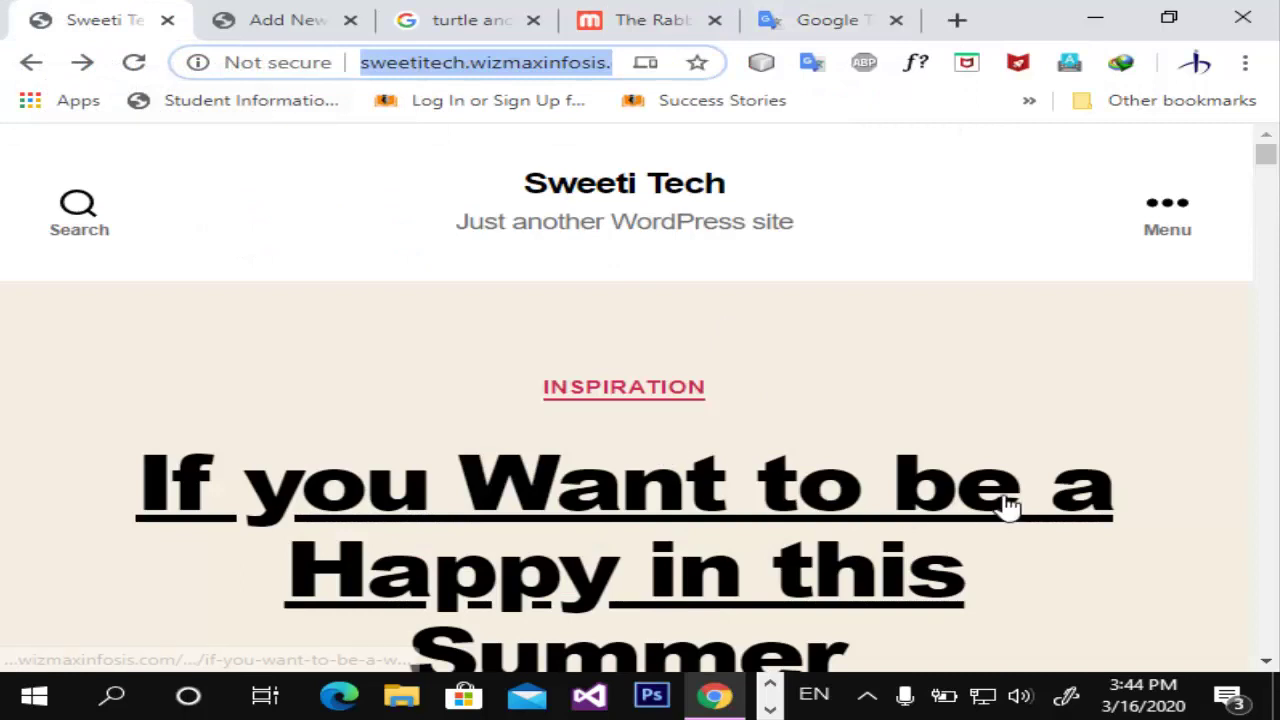
click(836, 32)
click(624, 23)
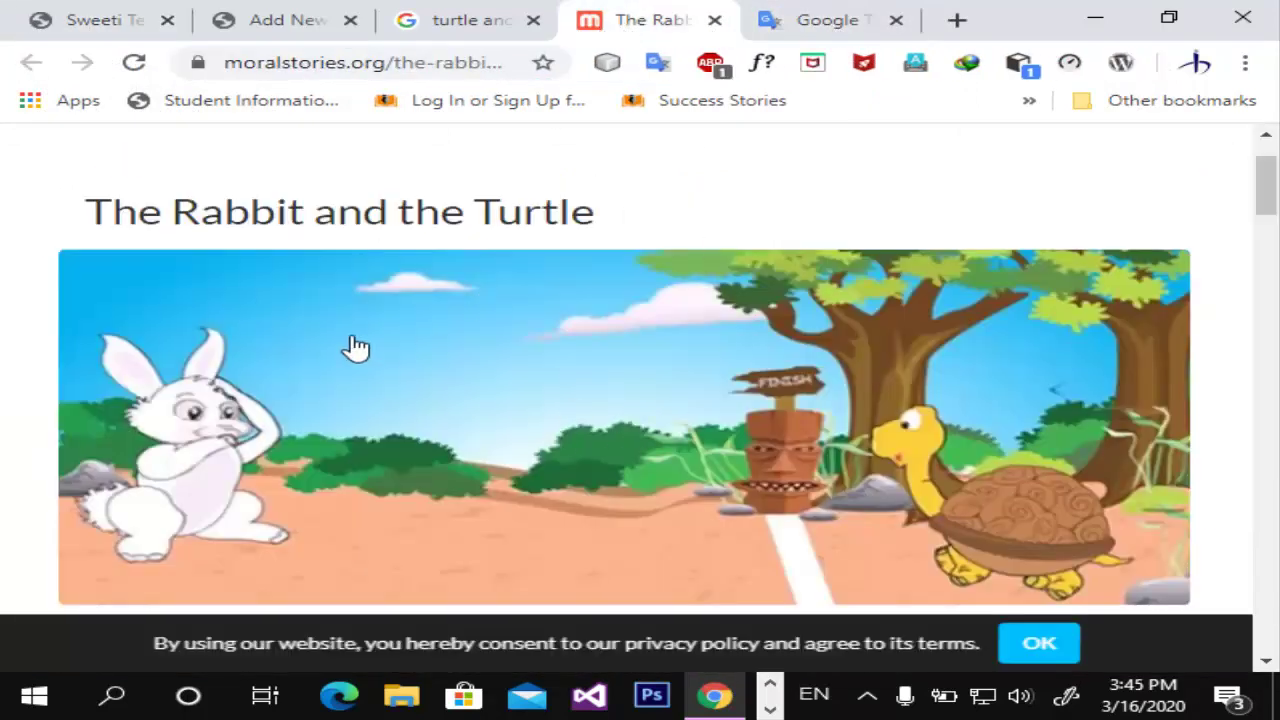
scroll(740, 440, down, 2)
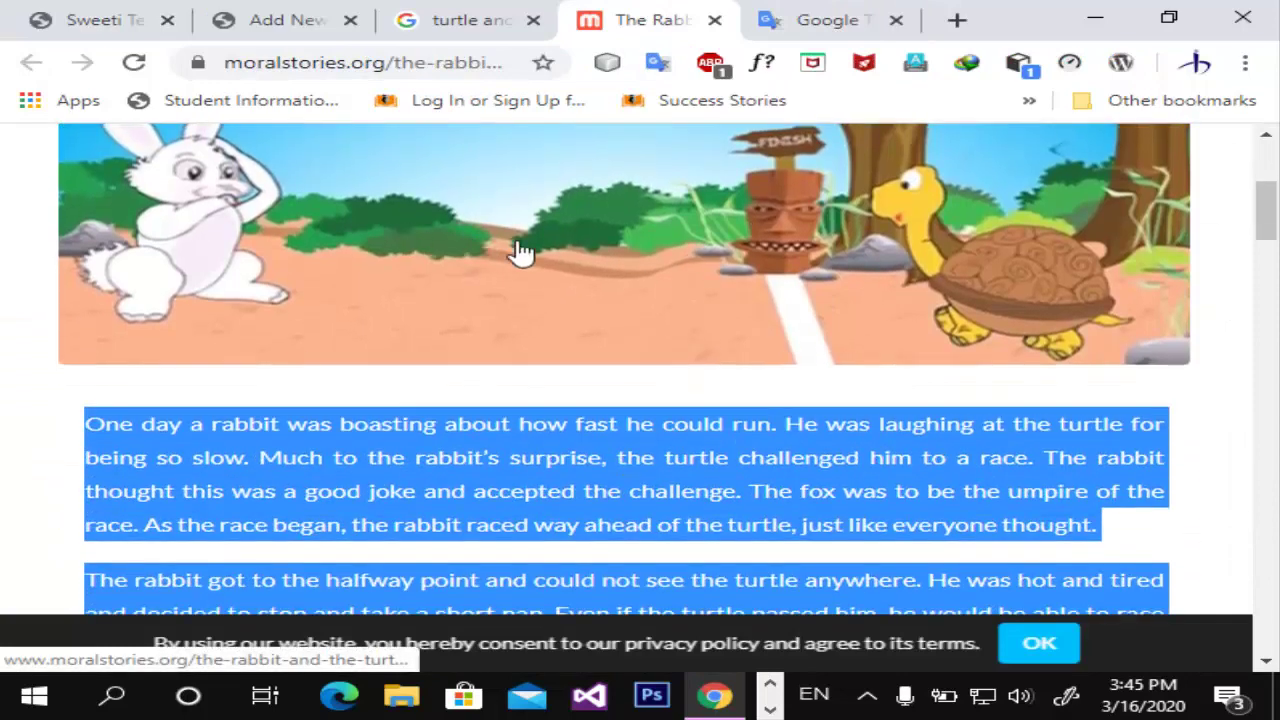
scroll(450, 300, up, 2)
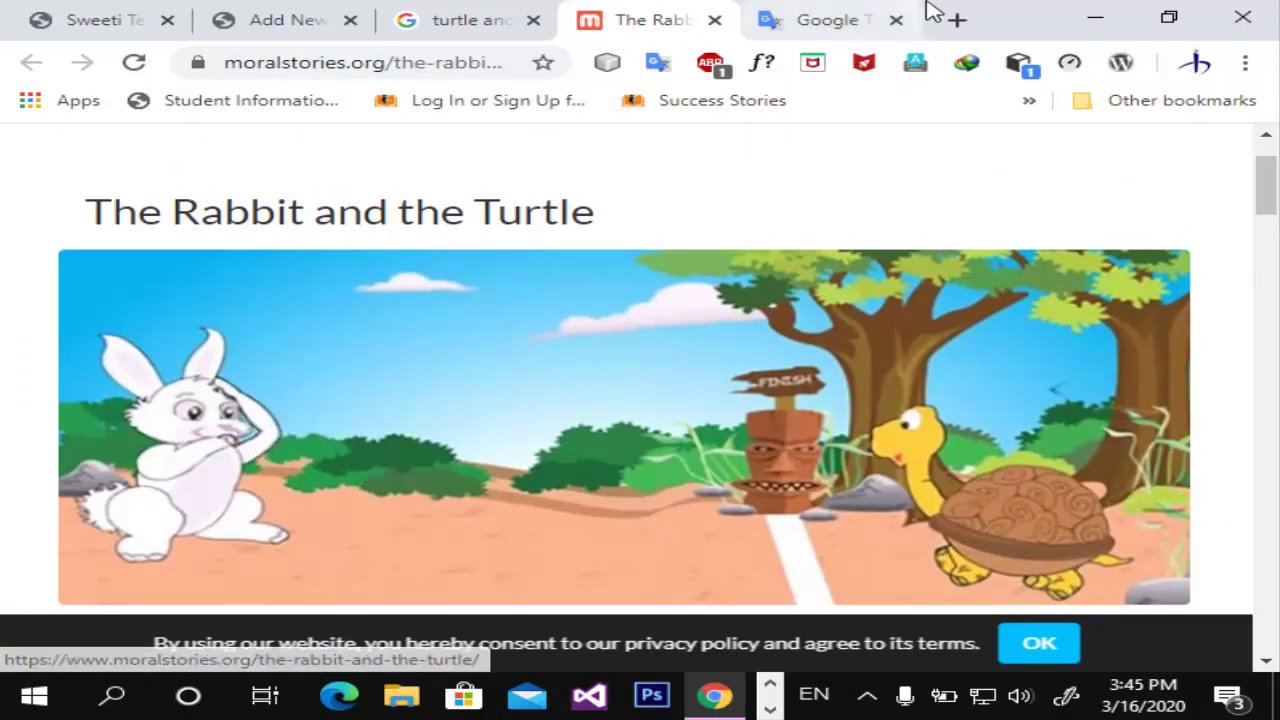
Step: Load freepik.com in a new browser tab
click(955, 20)
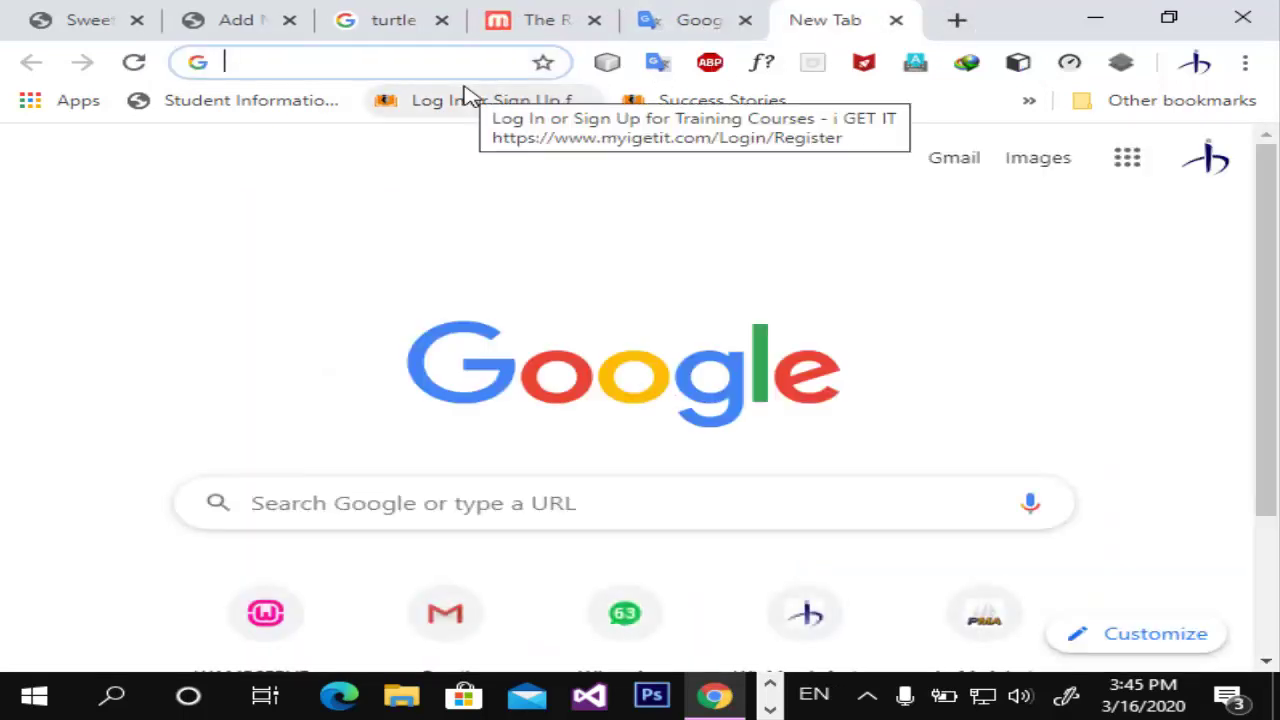
text(g)
key(BackSpace)
key(BackSpace)
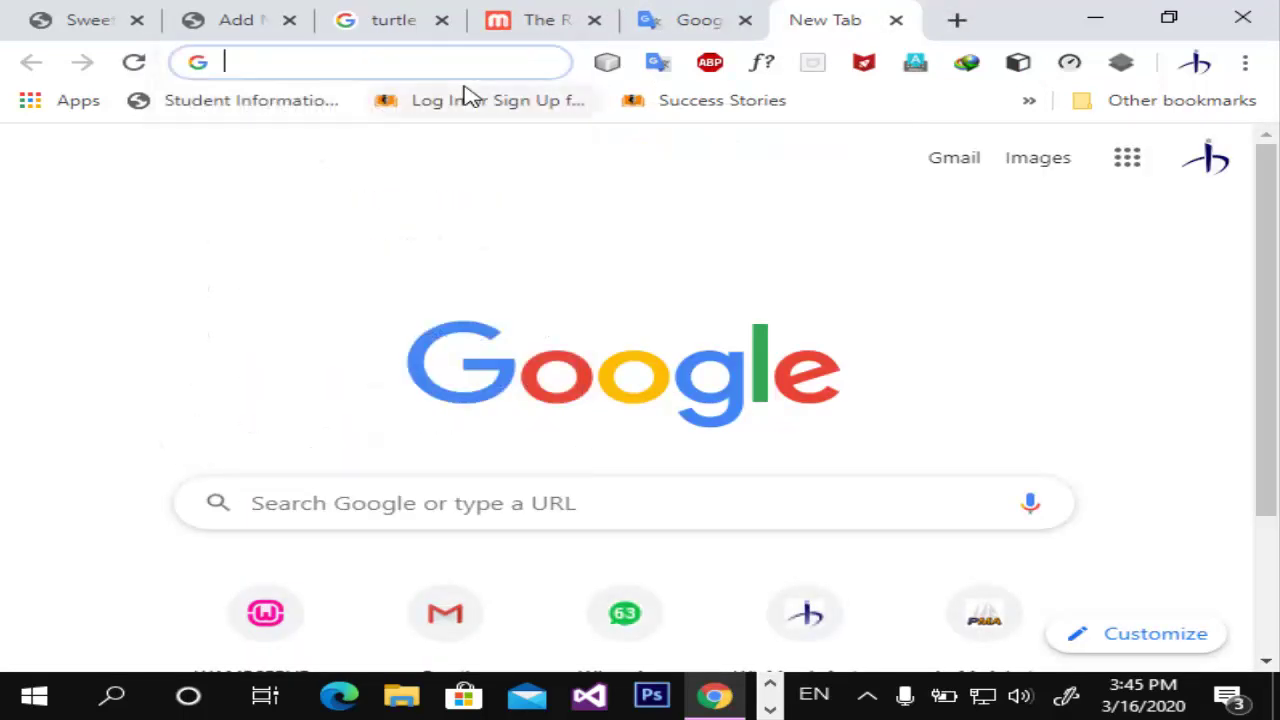
text(free)
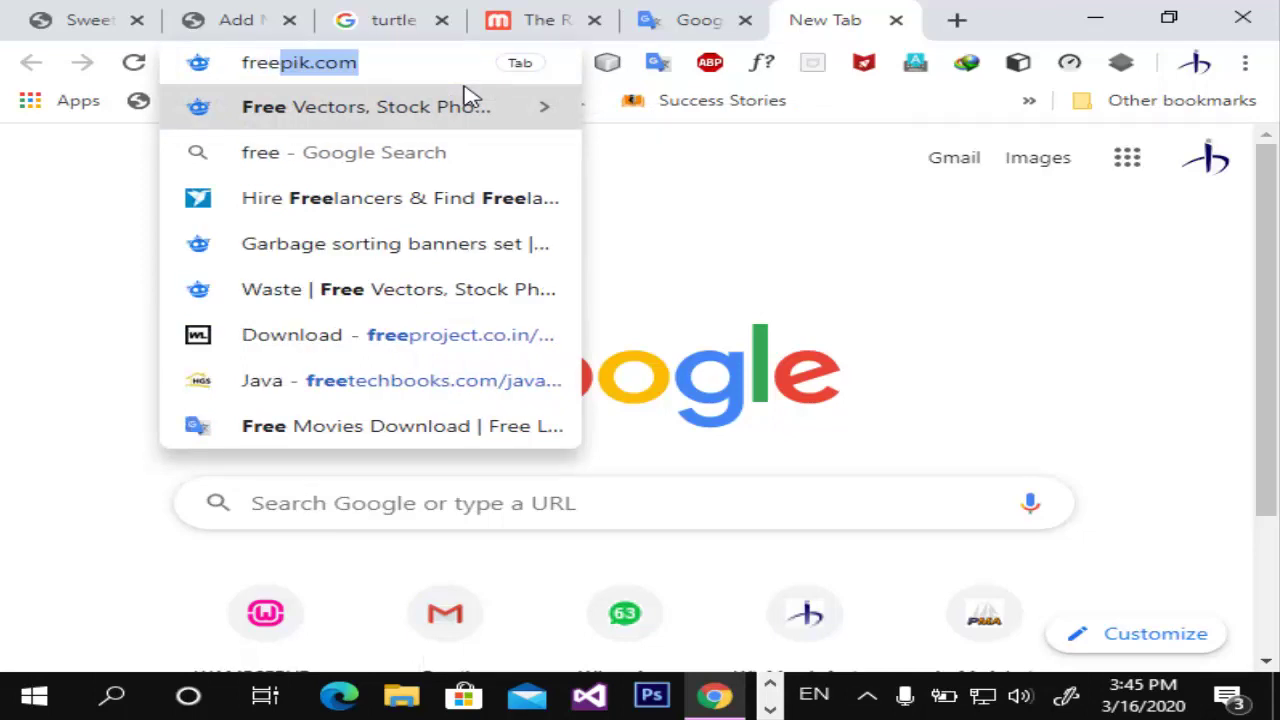
key(Right)
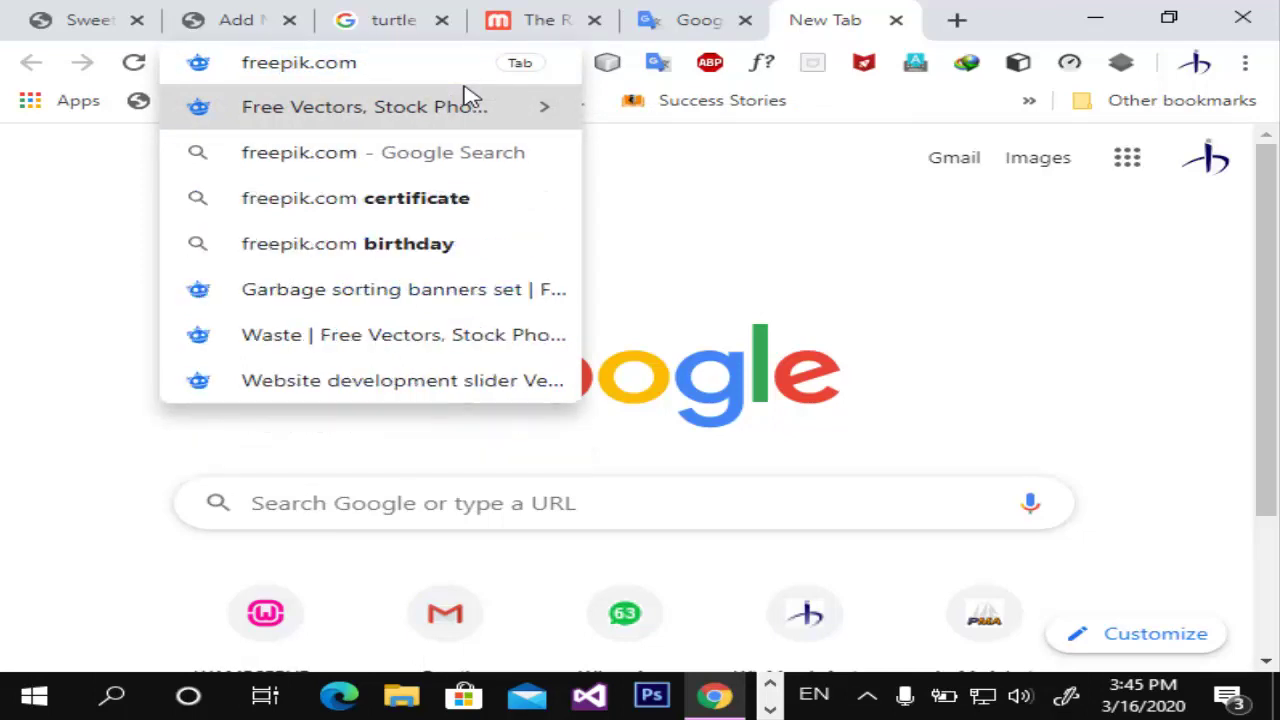
key(Return)
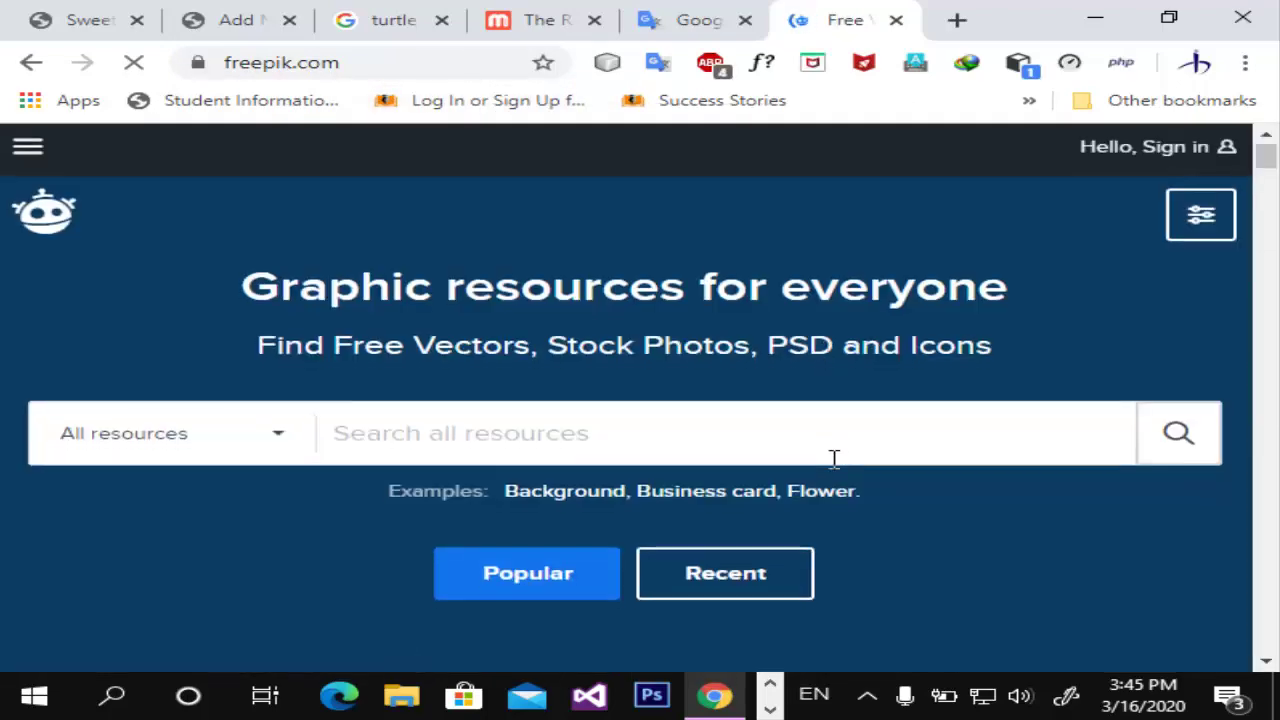
Step: Search all Freepik resources for "rabbit and turtle"
scroll(834, 457, down, 3)
scroll(743, 466, up, 3)
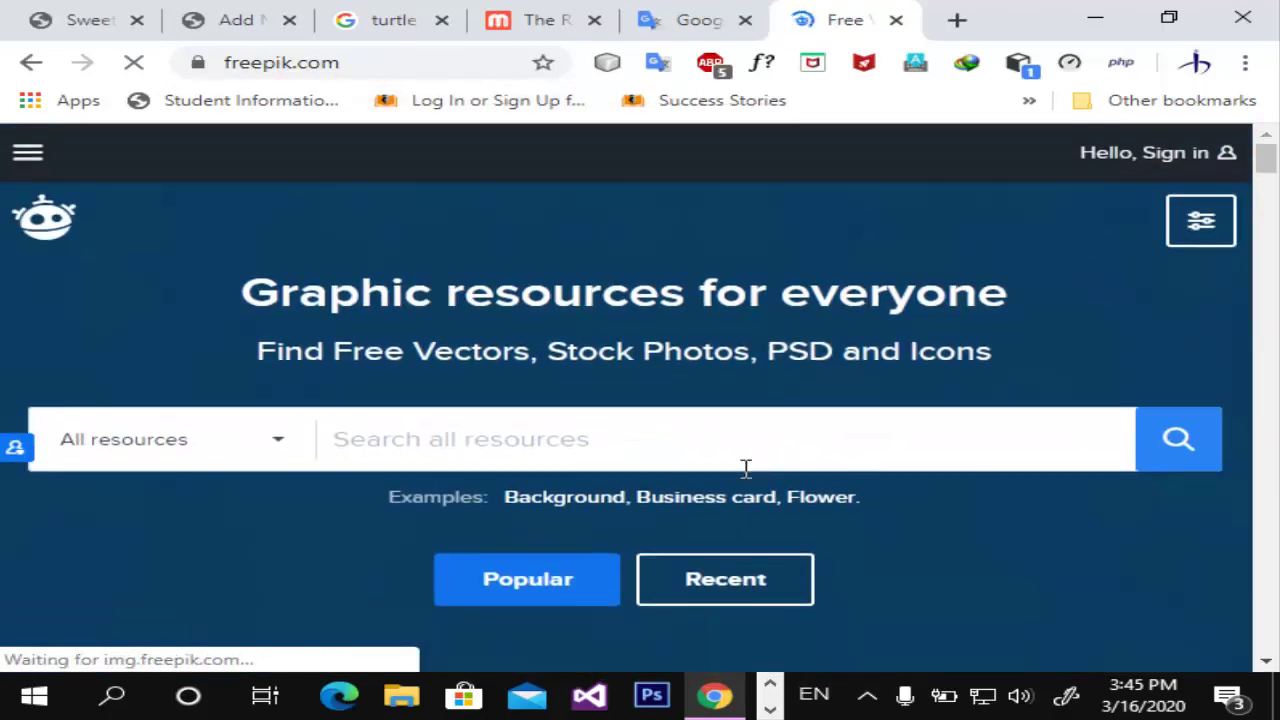
scroll(745, 468, down, 2)
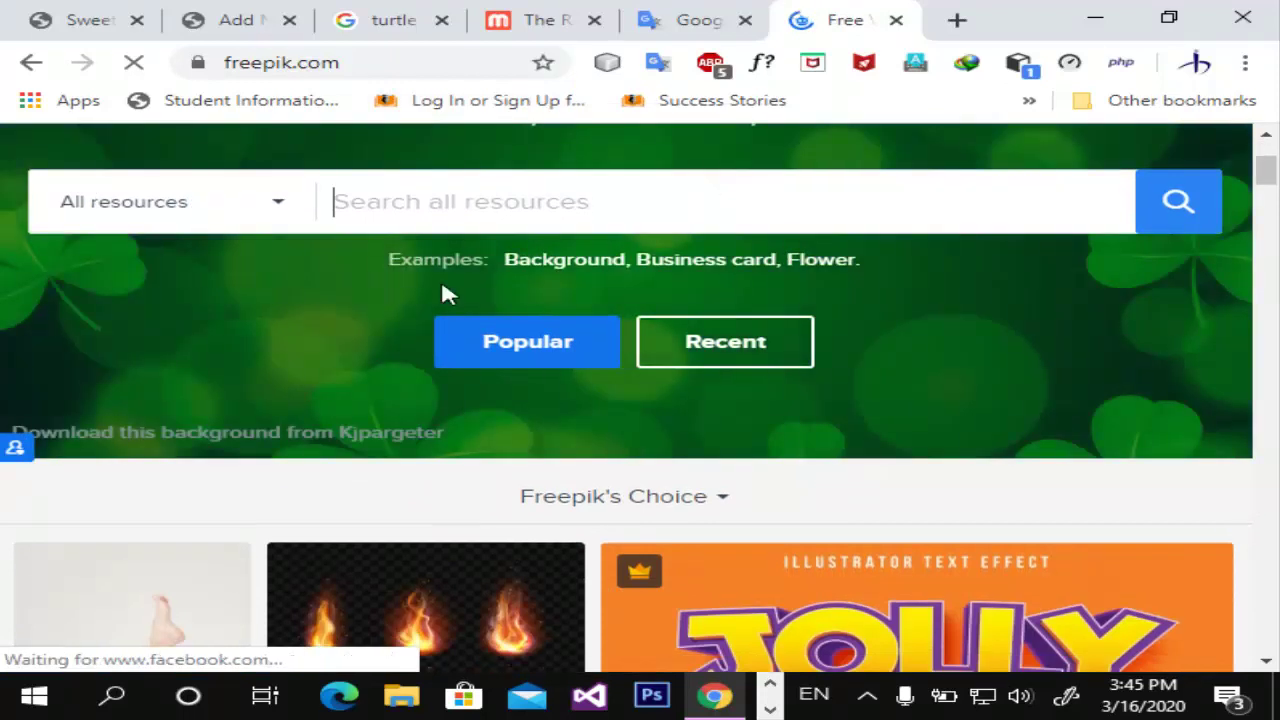
click(433, 203)
text(ra)
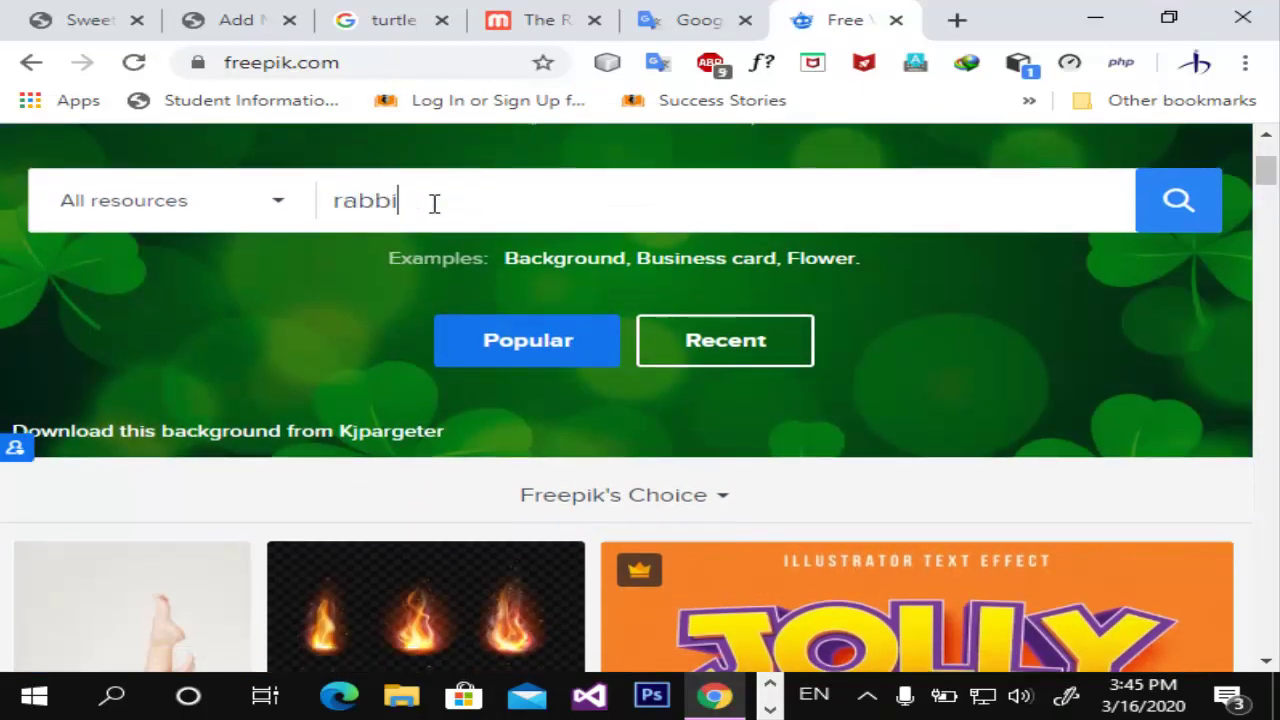
text(bbit and)
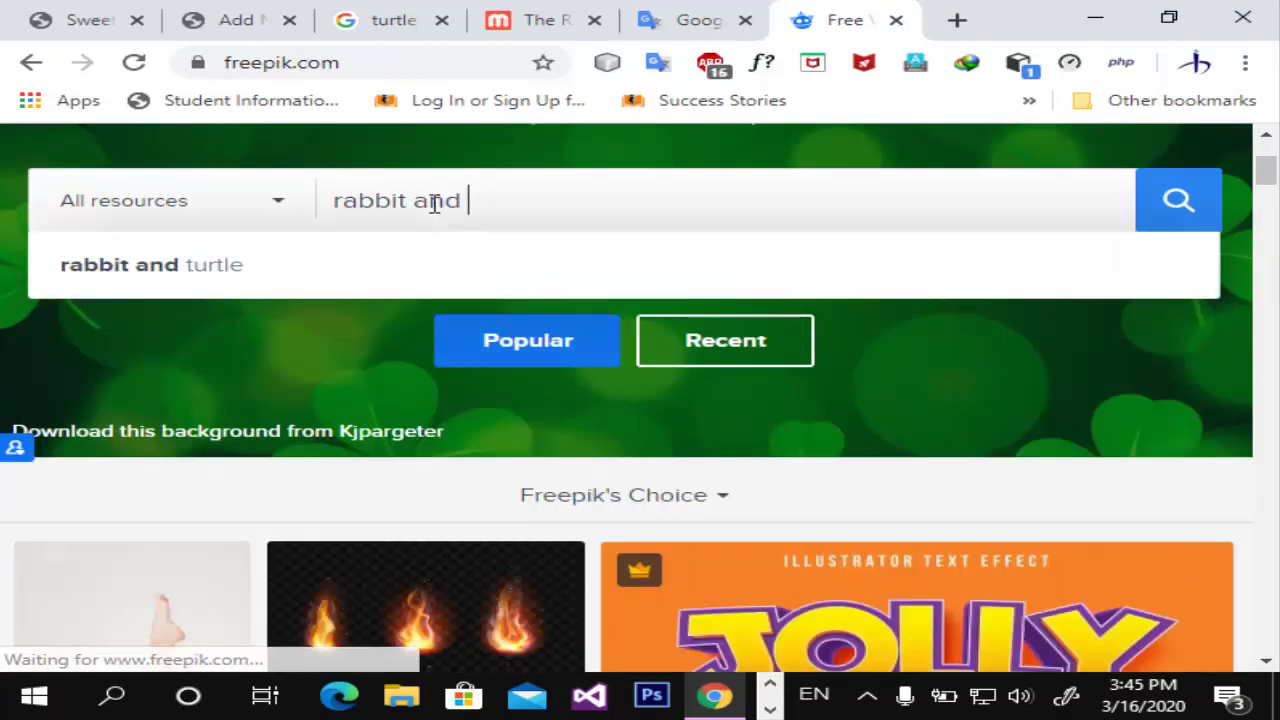
text( tu)
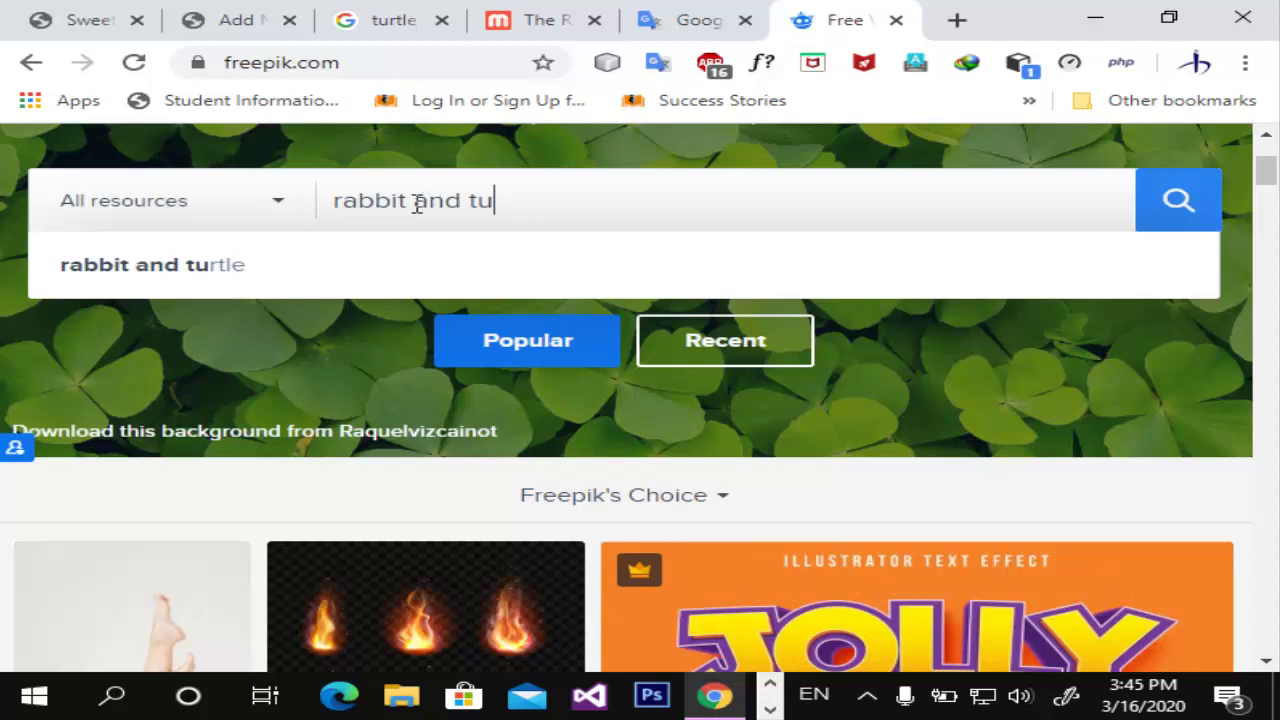
click(228, 272)
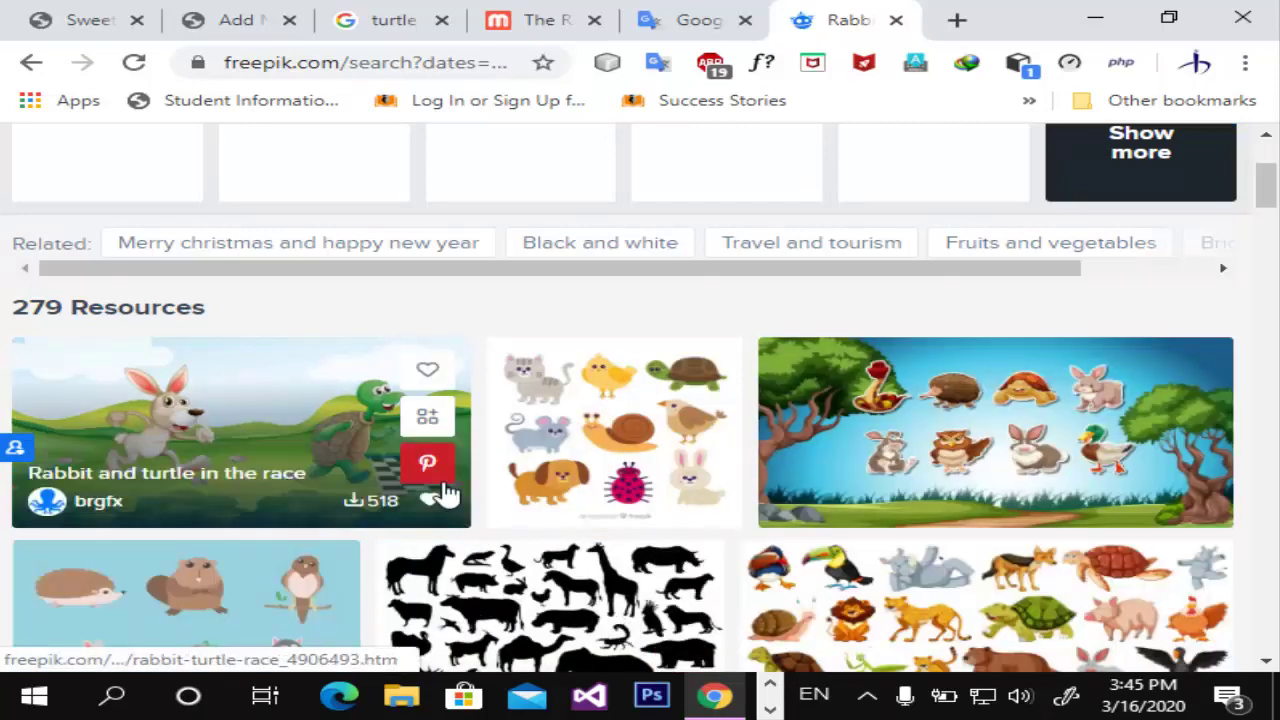
Step: Examine the rabbit and turtle search results for an illustration that suits the story
scroll(872, 588, down, 3)
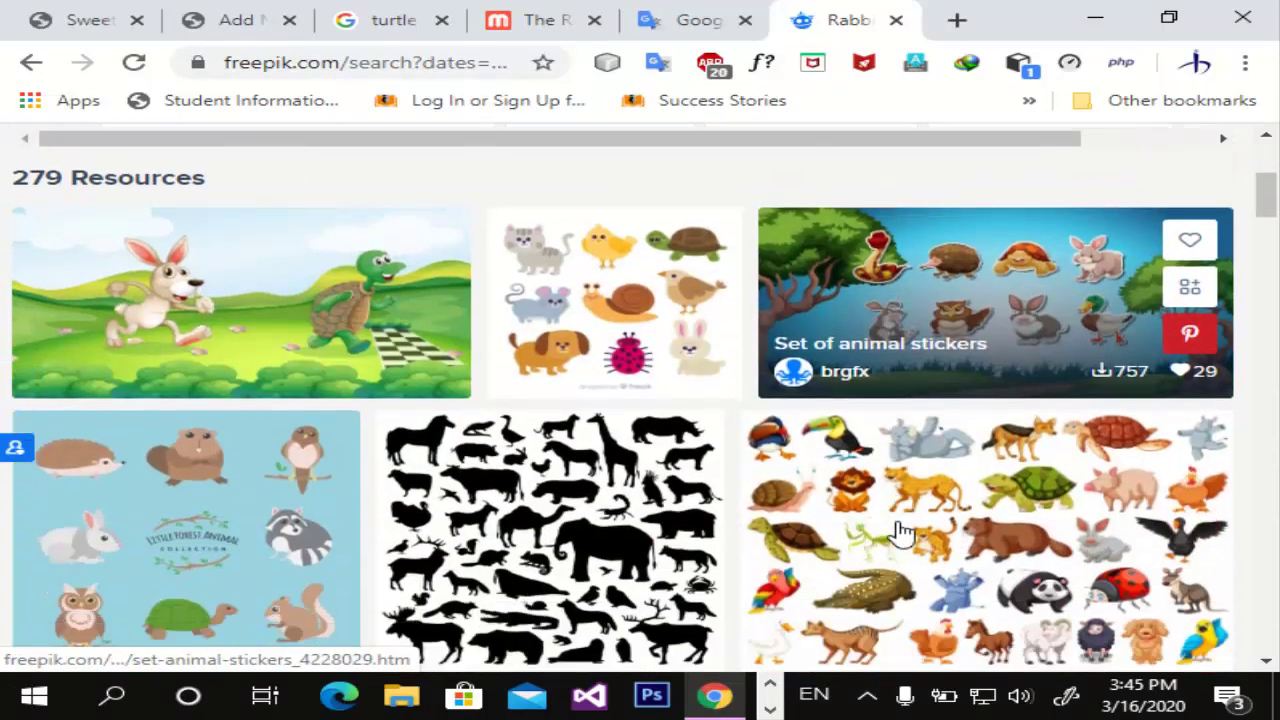
scroll(1249, 563, down, 5)
scroll(1251, 567, down, 3)
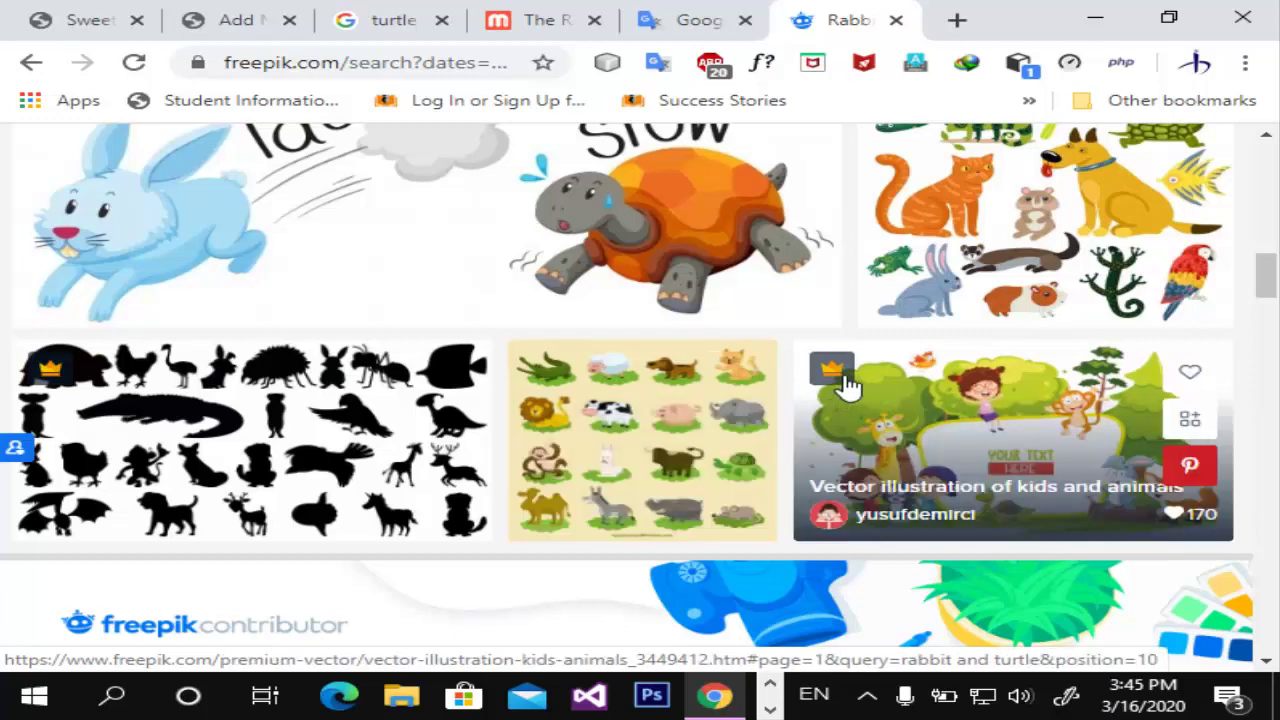
scroll(878, 428, down, 2)
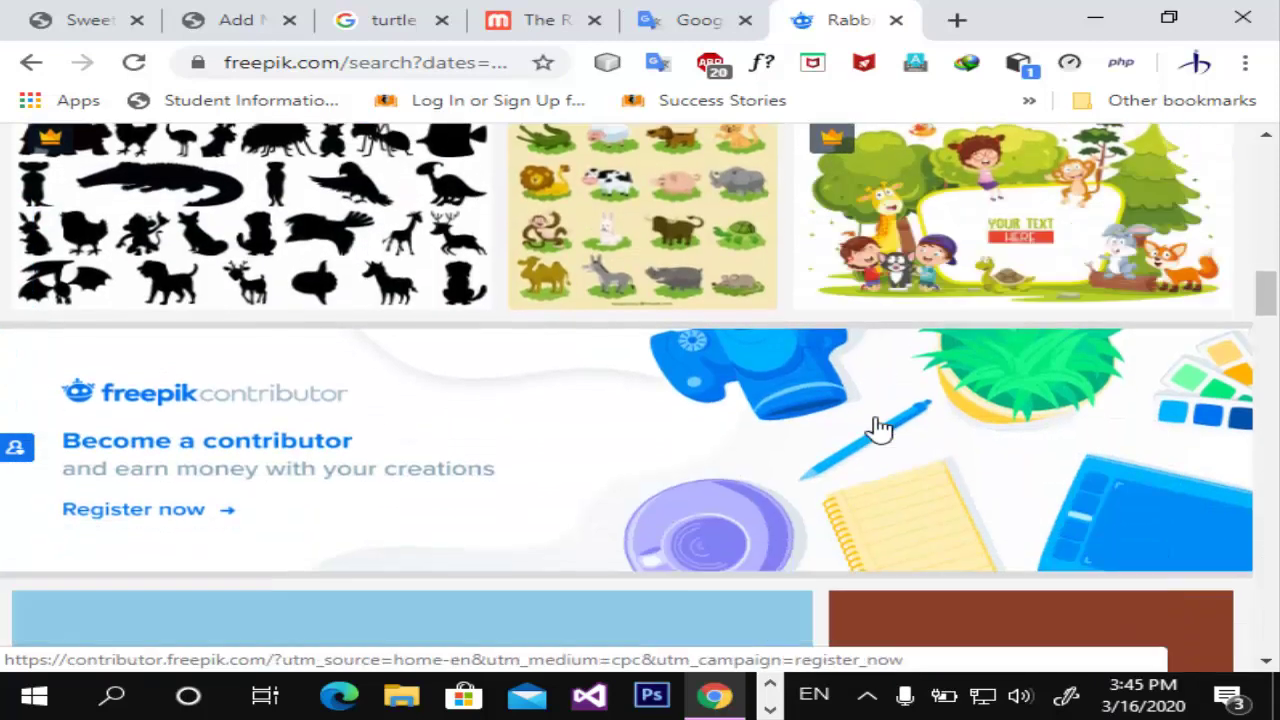
scroll(878, 428, down, 3)
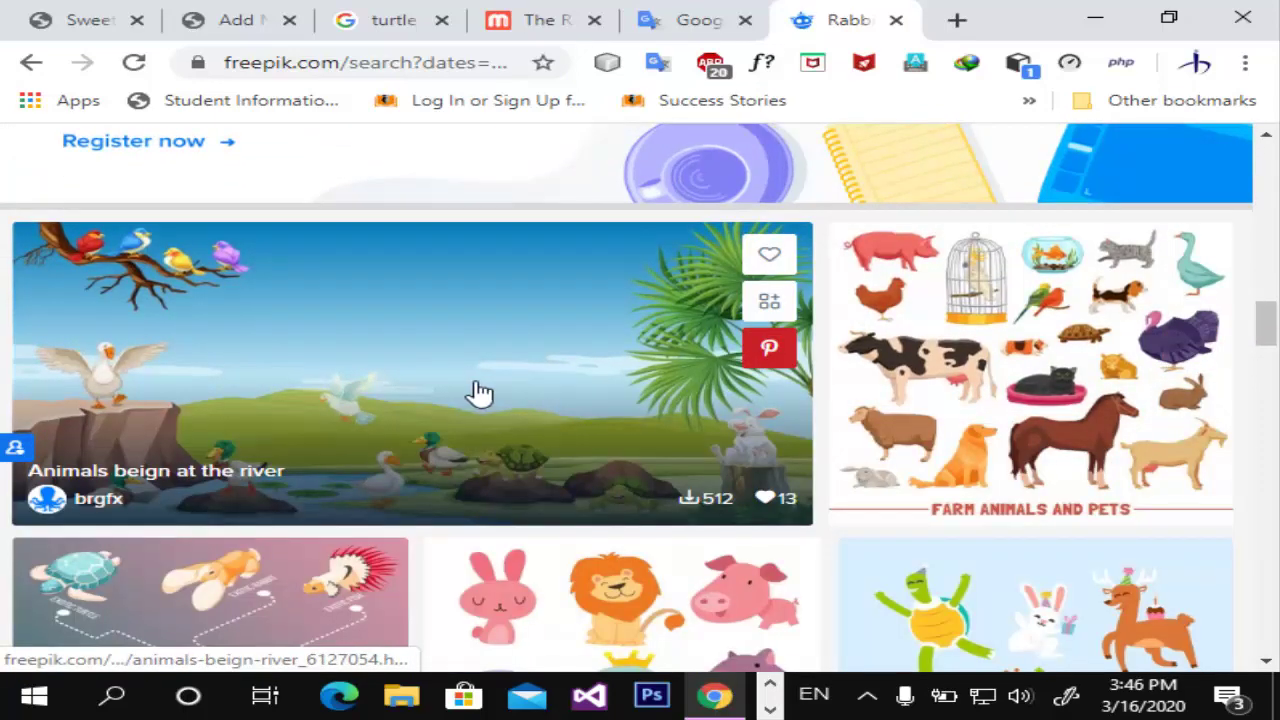
scroll(674, 455, down, 3)
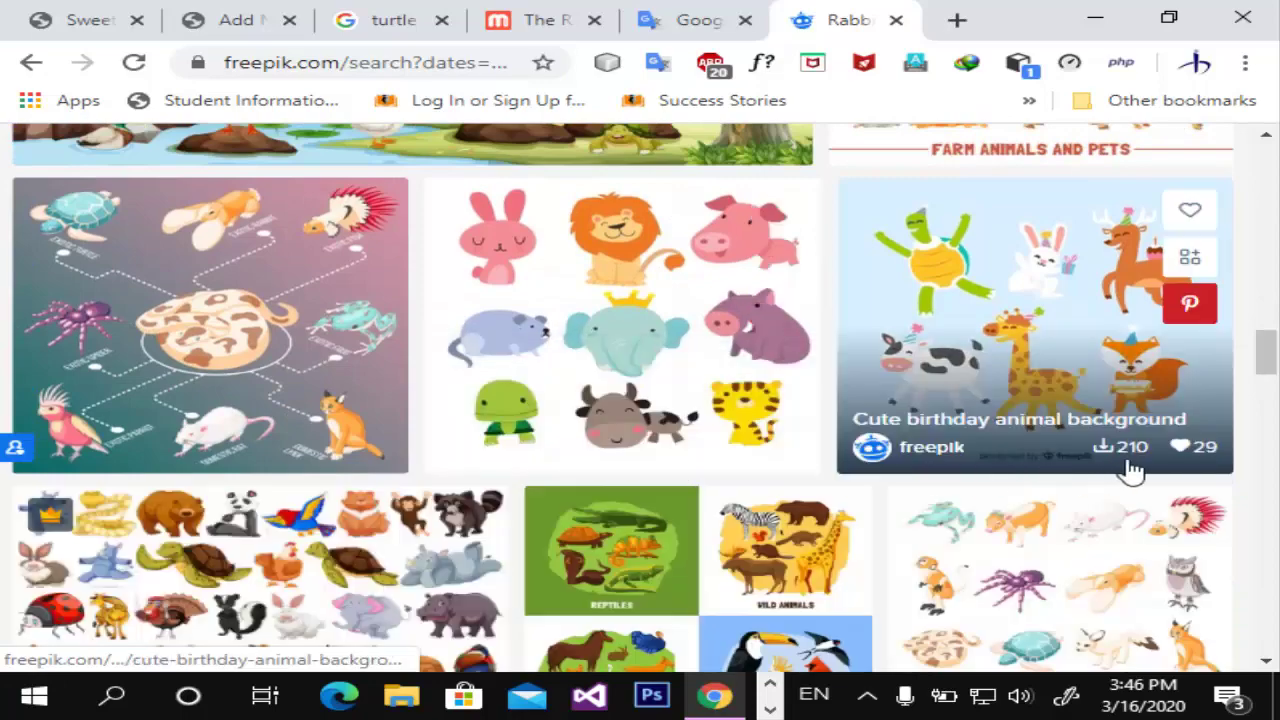
scroll(1180, 480, down, 2)
scroll(1213, 497, down, 3)
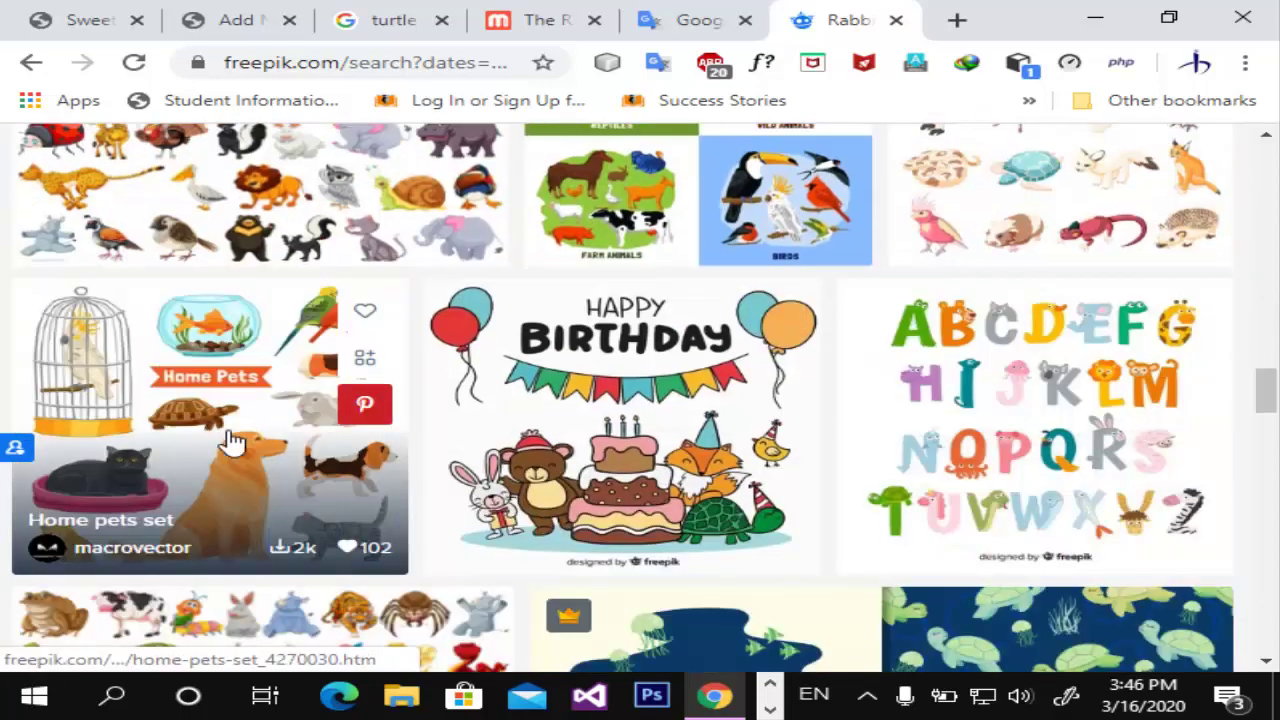
scroll(1020, 478, down, 4)
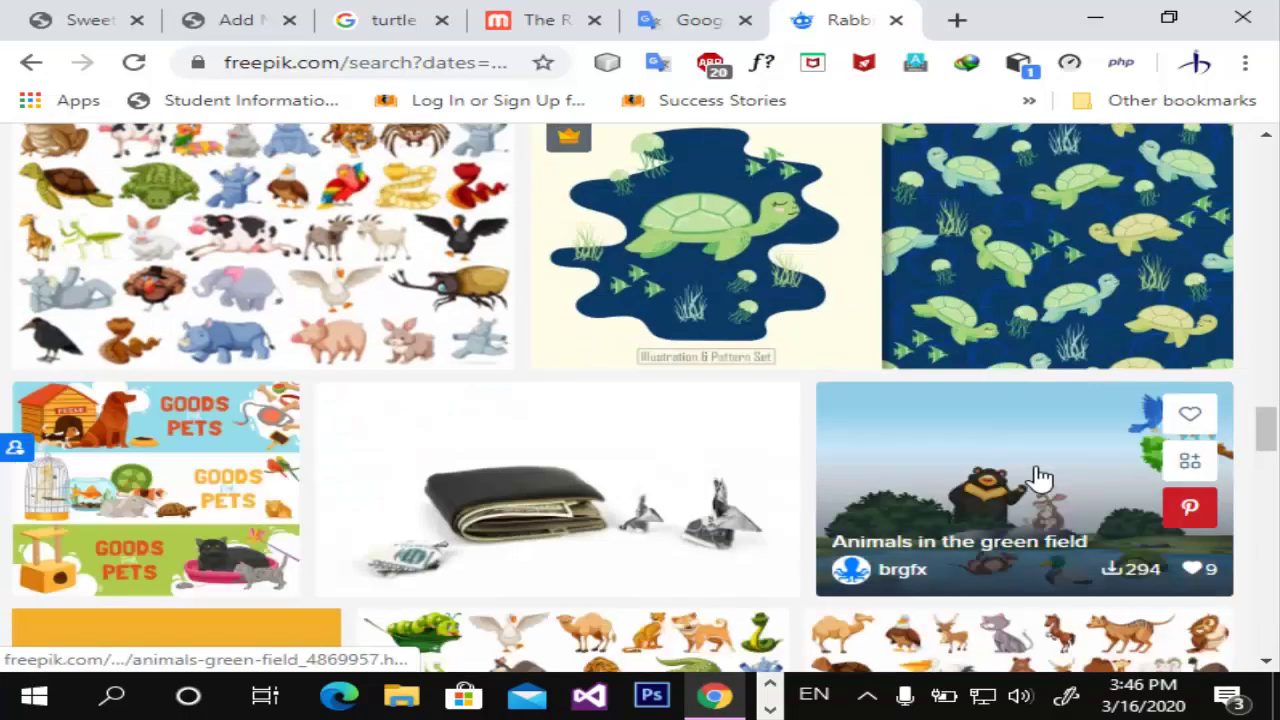
scroll(1030, 475, down, 5)
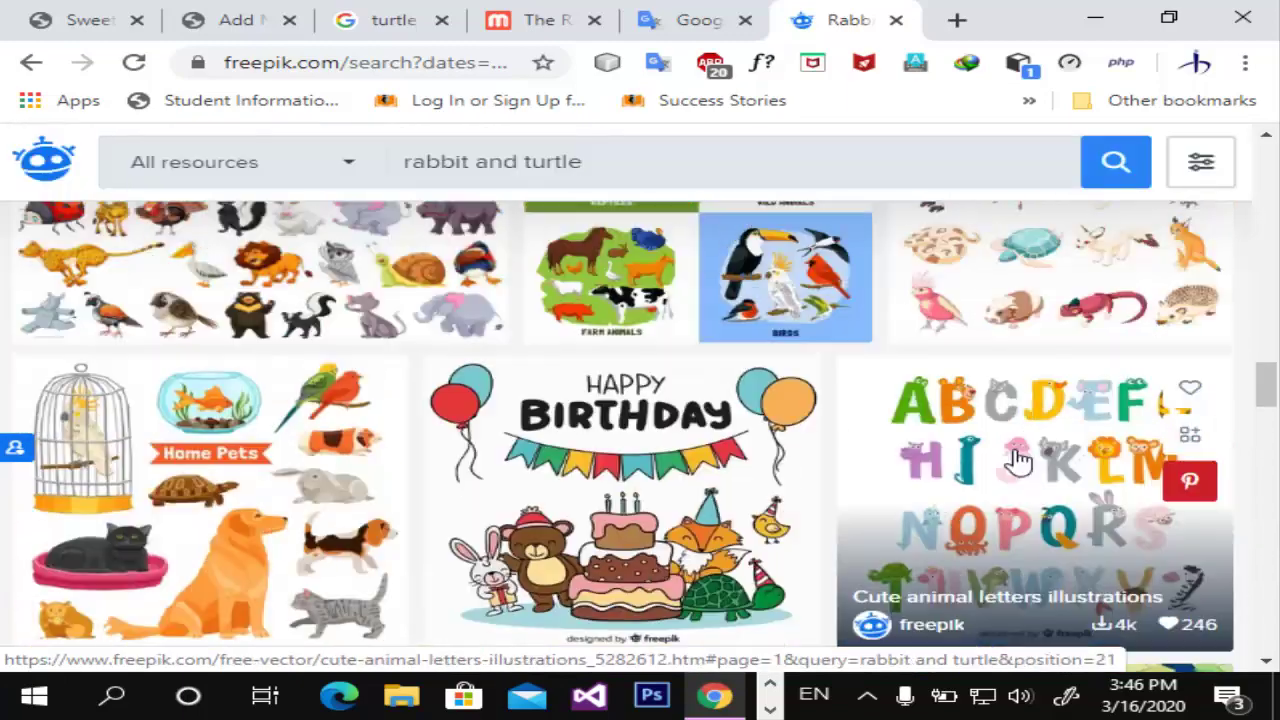
scroll(975, 450, up, 10)
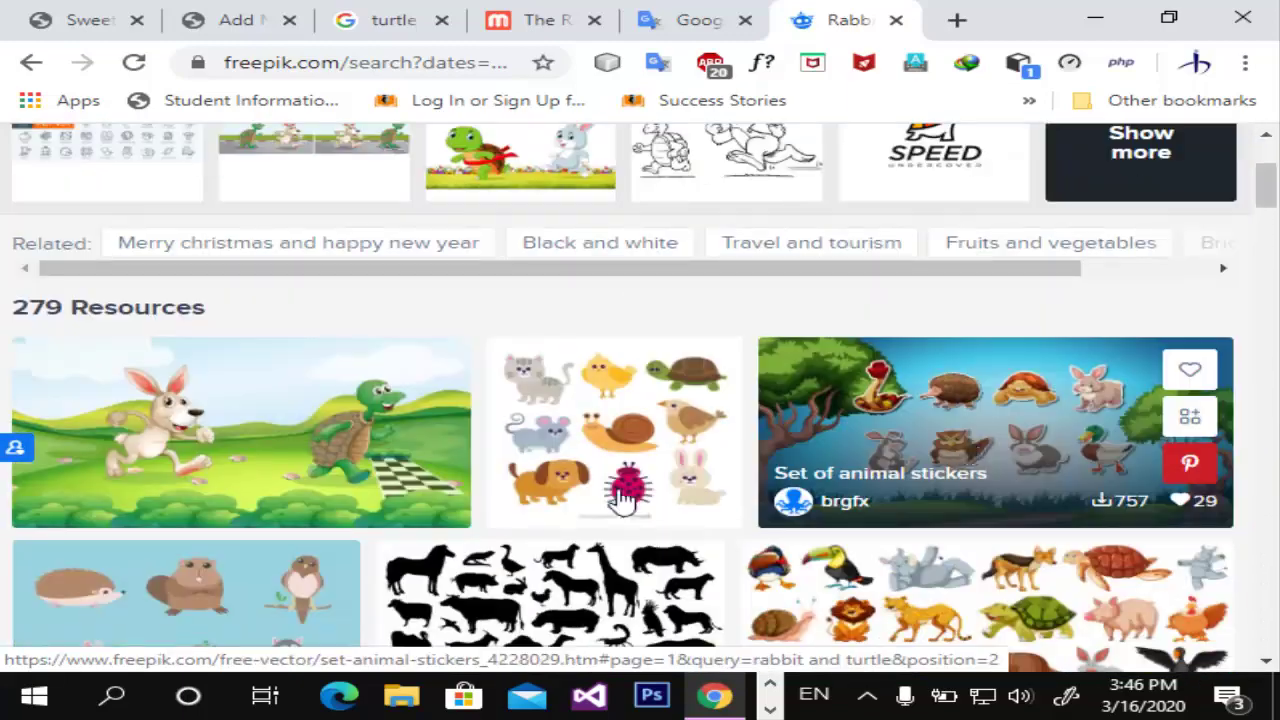
Step: Download the free version of the "Rabbit and turtle in the race" illustration as rabbit-turtle-race.zip
click(240, 406)
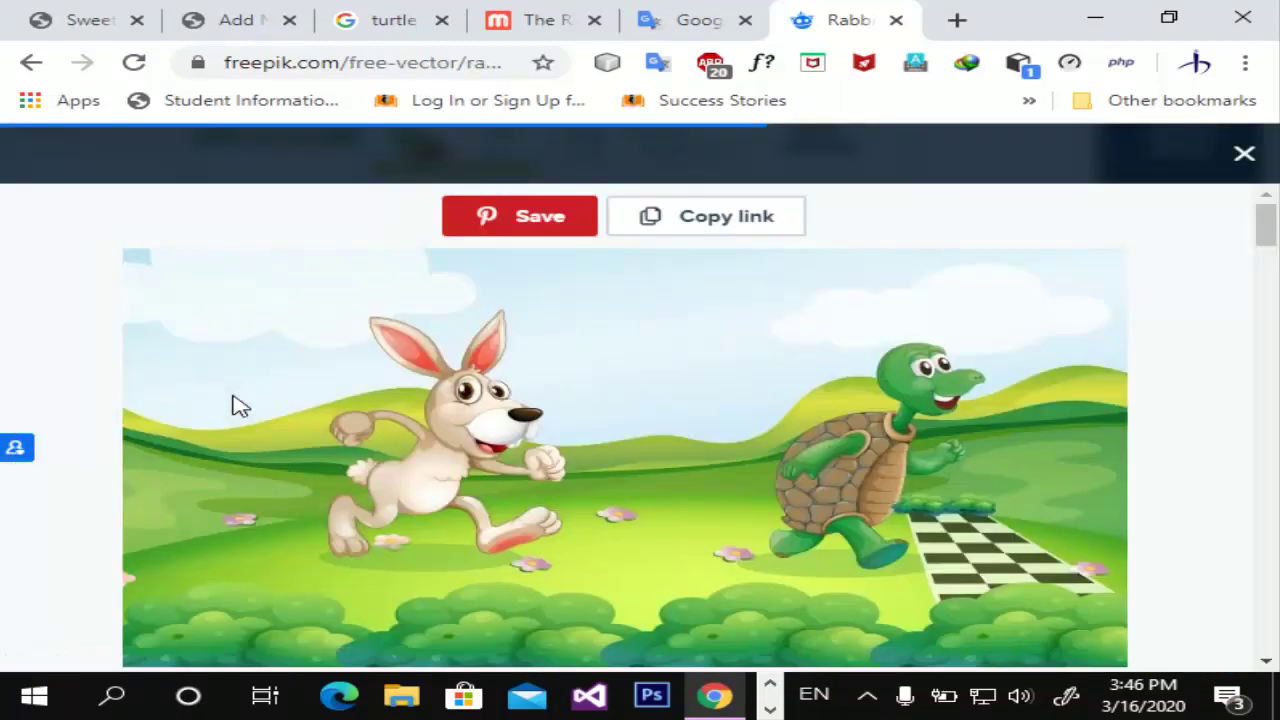
scroll(686, 354, down, 5)
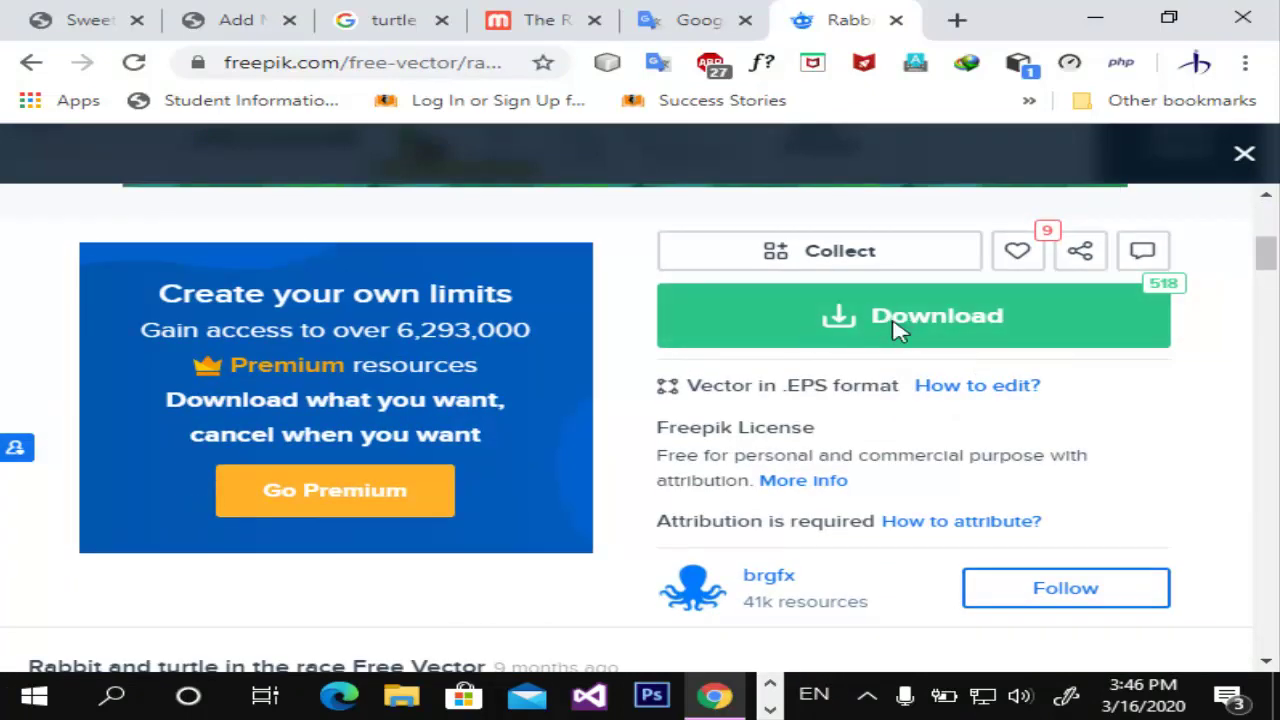
click(895, 328)
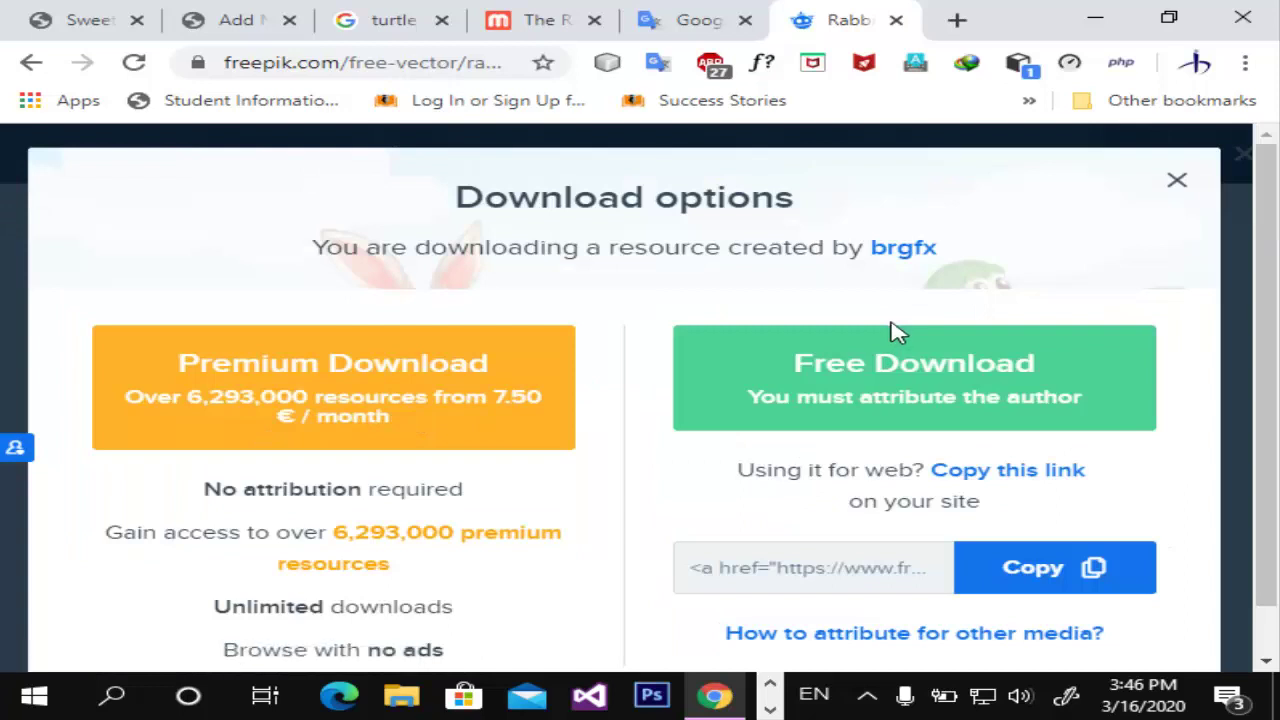
scroll(903, 342, down, 1)
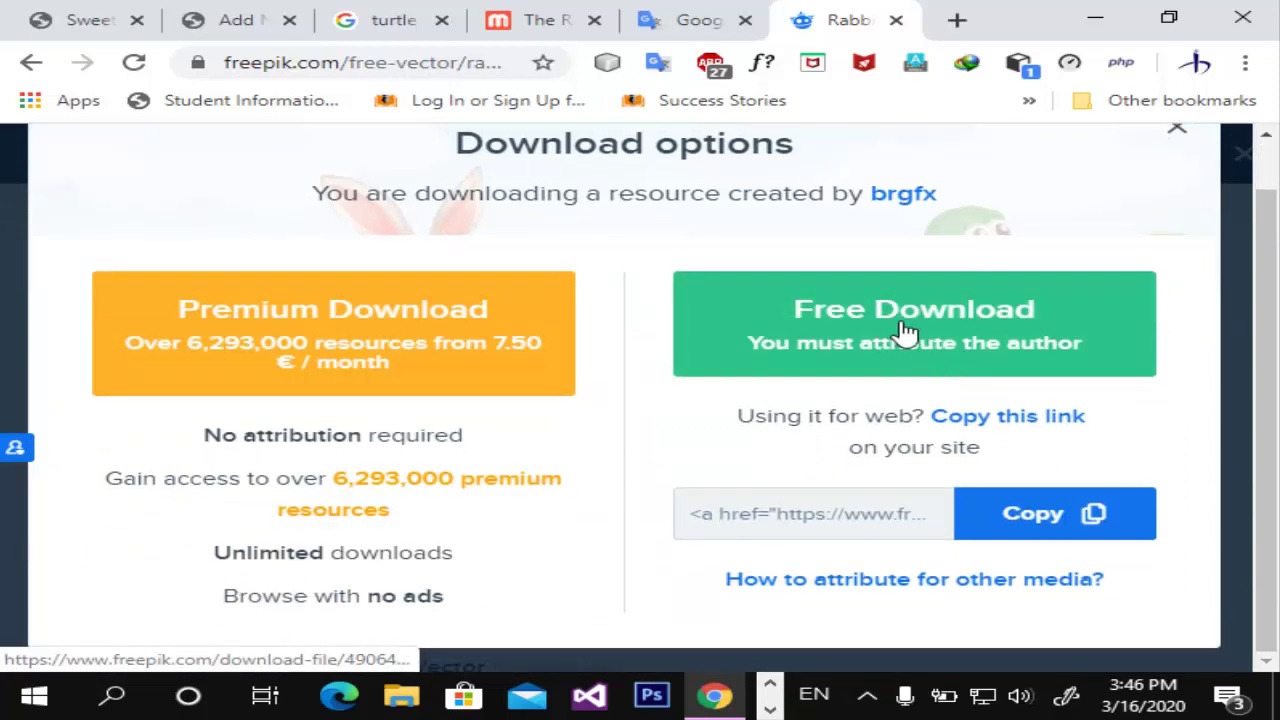
click(980, 333)
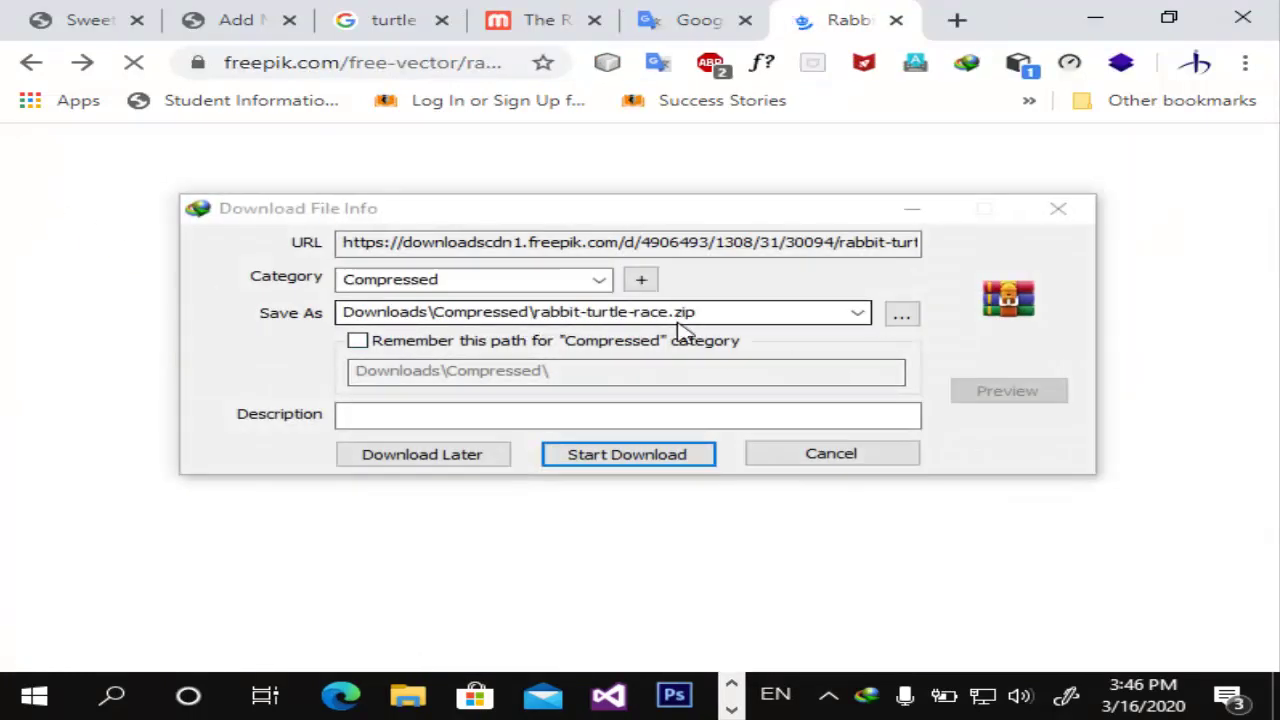
click(638, 455)
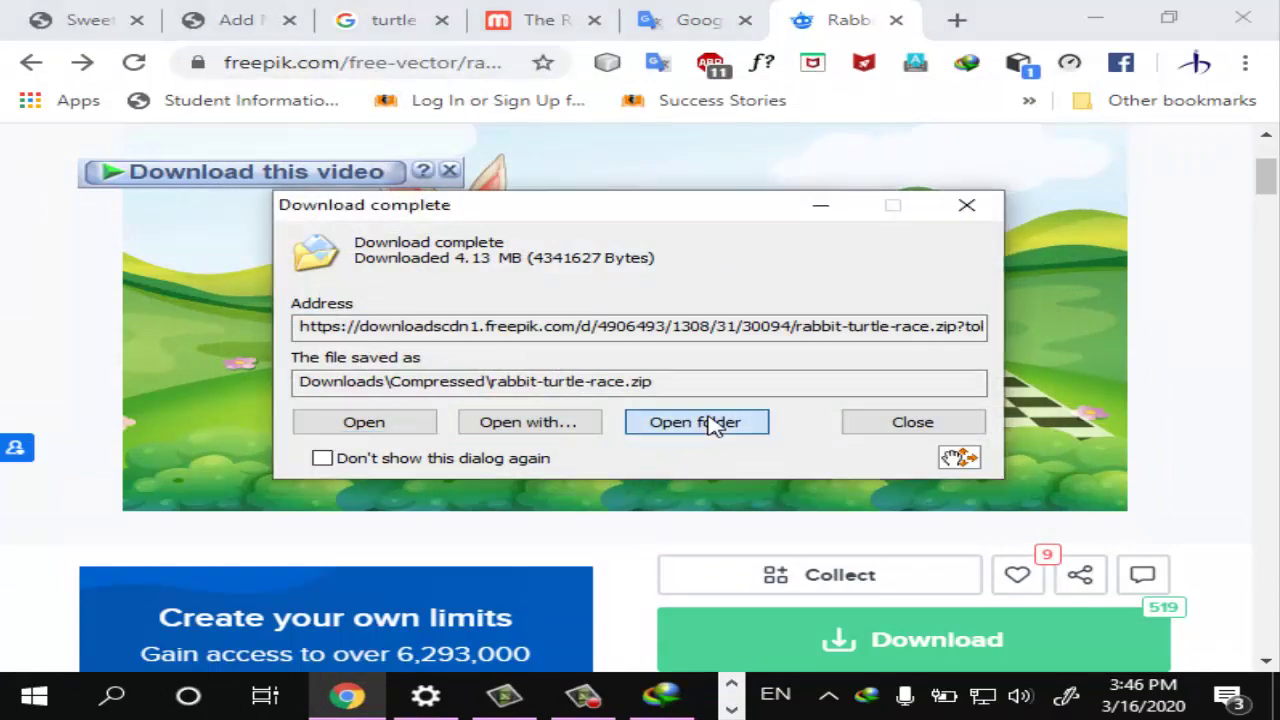
Step: Show the downloaded rabbit-turtle-race archive in its folder and extract it into a rabbit-turtle-race subfolder
click(712, 424)
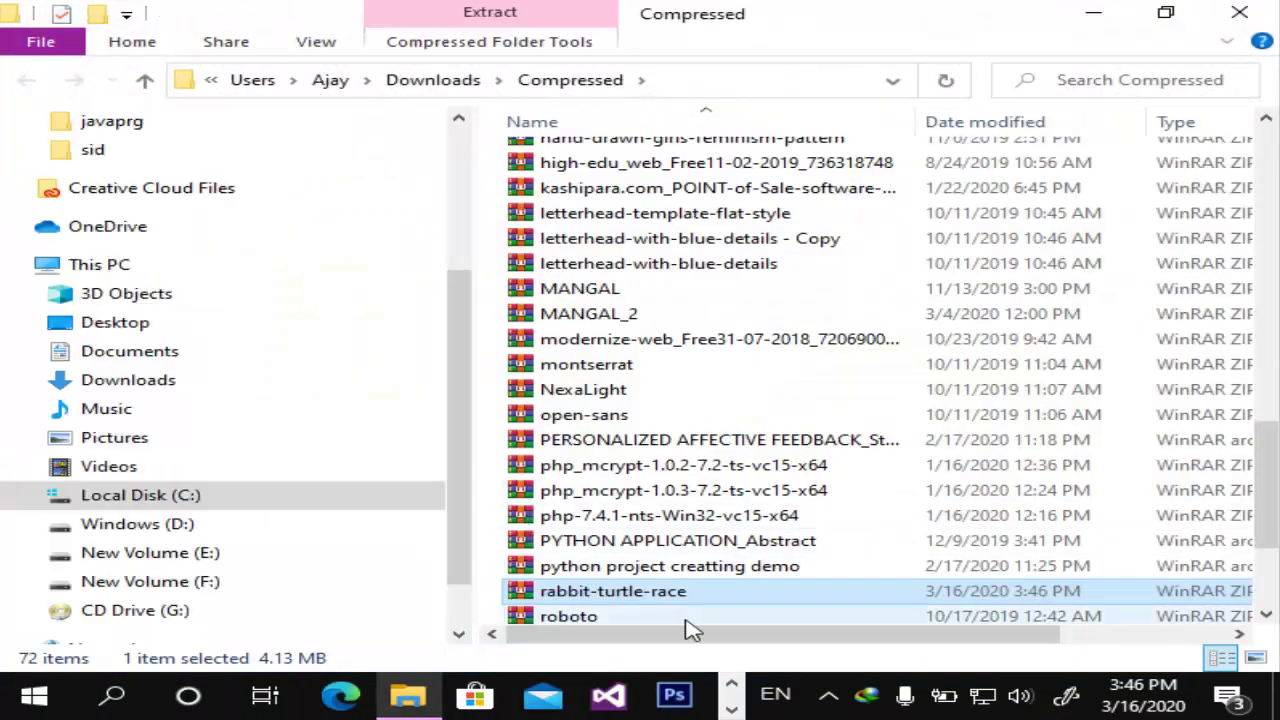
right_click(617, 594)
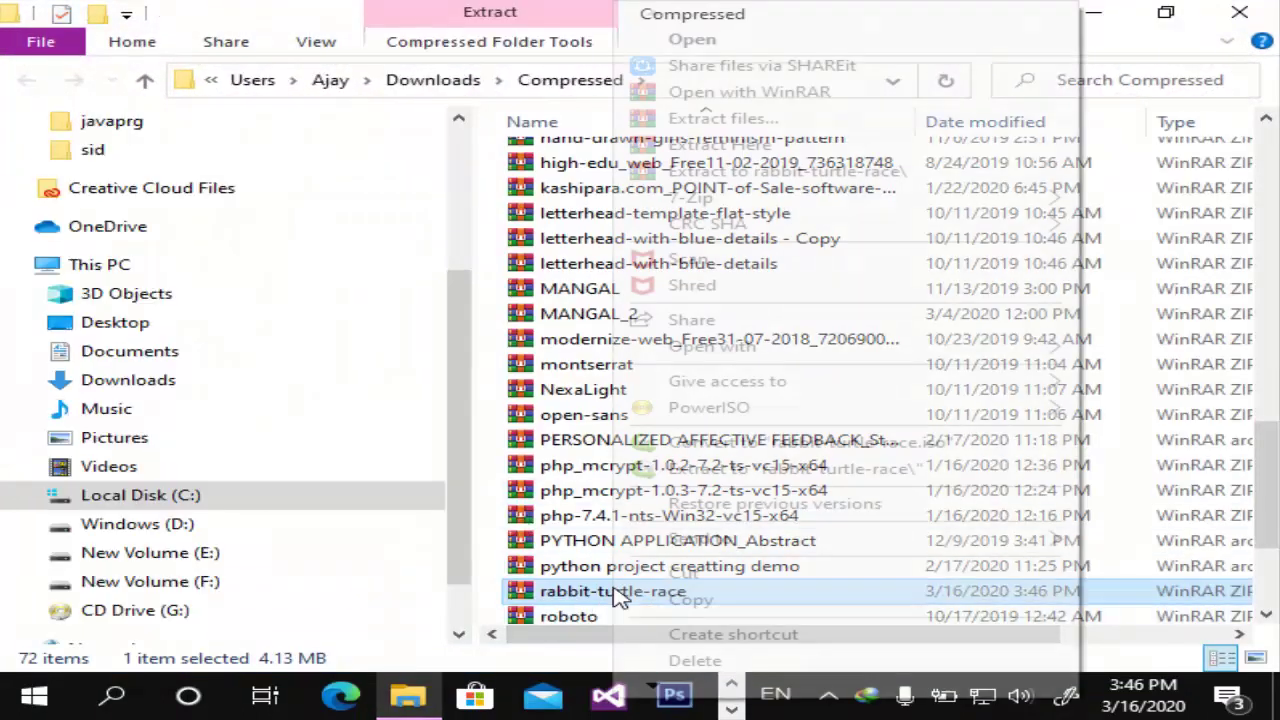
click(857, 172)
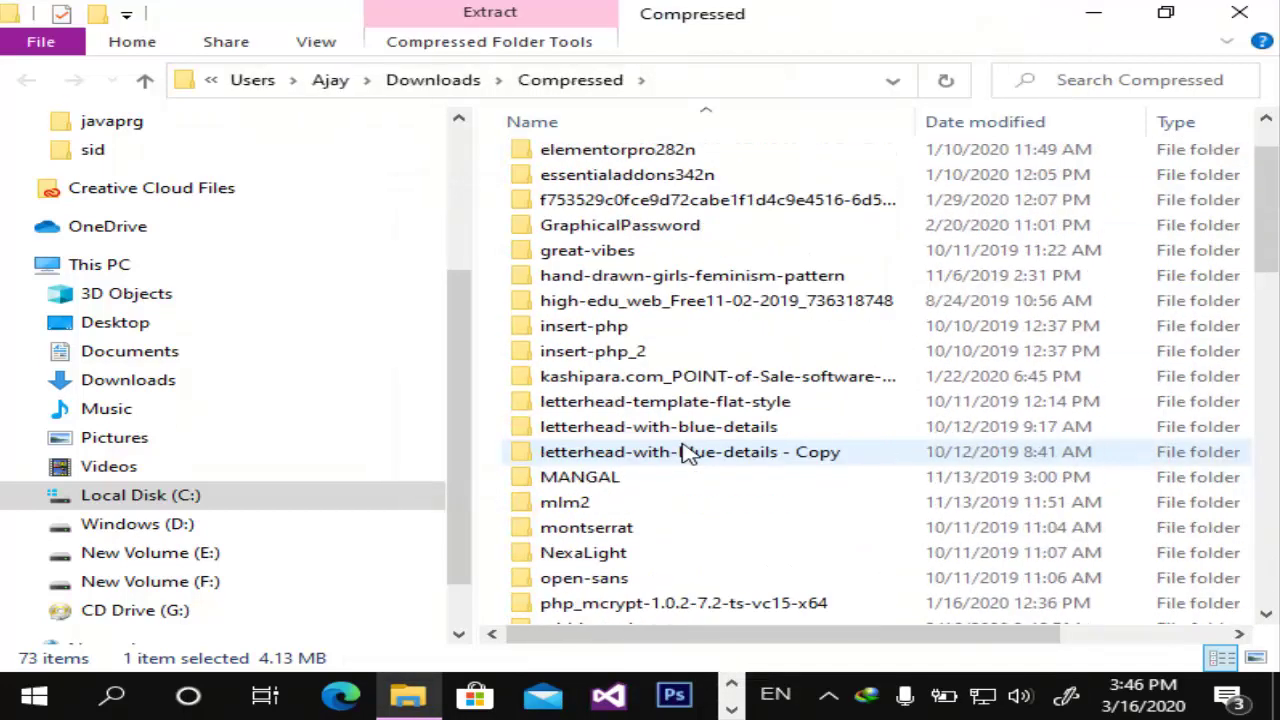
Step: Open the extracted rabbit-turtle-race folder, then view the 30094 JPG image and close the viewer
scroll(888, 532, down, 3)
scroll(888, 532, down, 2)
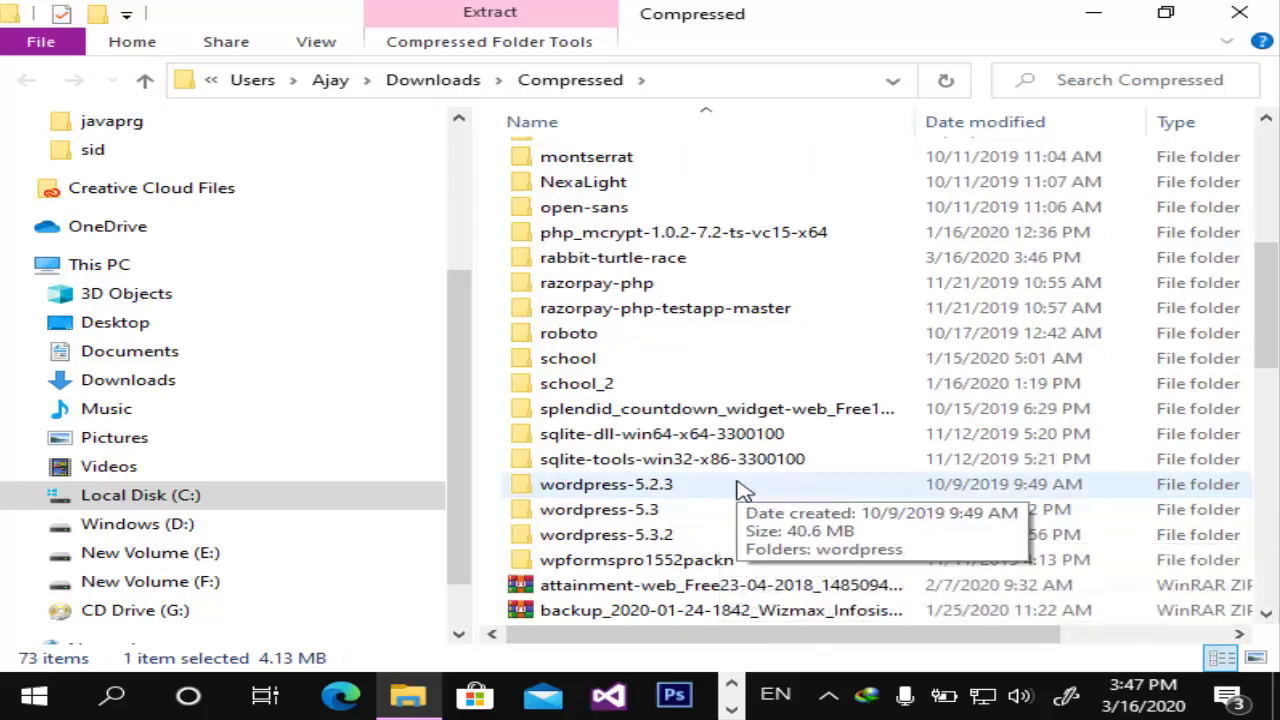
scroll(742, 490, up, 3)
scroll(740, 487, down, 1)
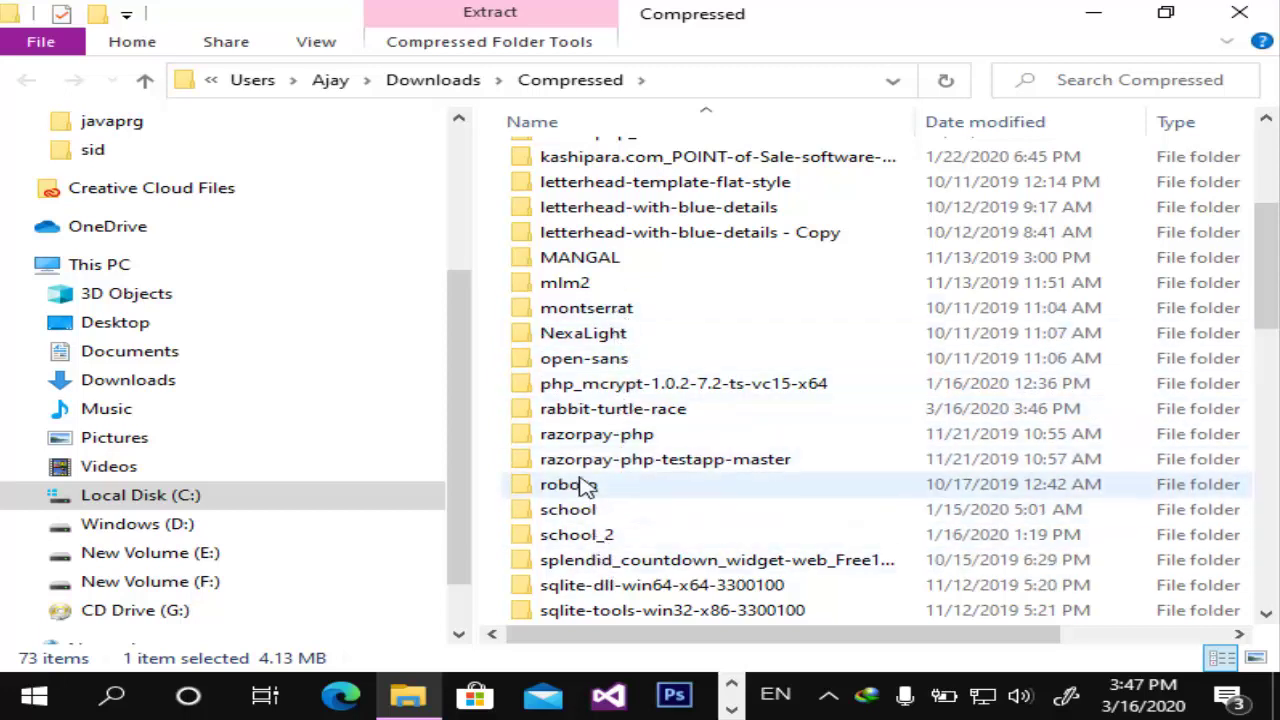
double_click(592, 409)
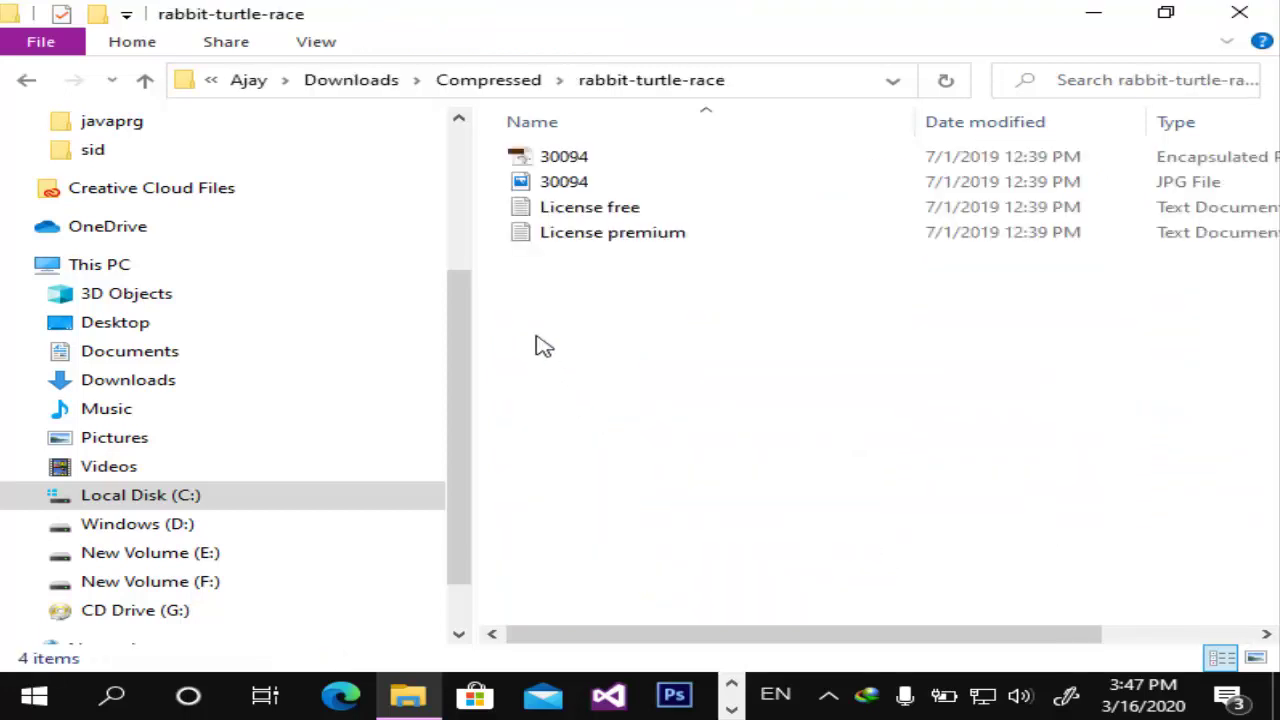
double_click(537, 182)
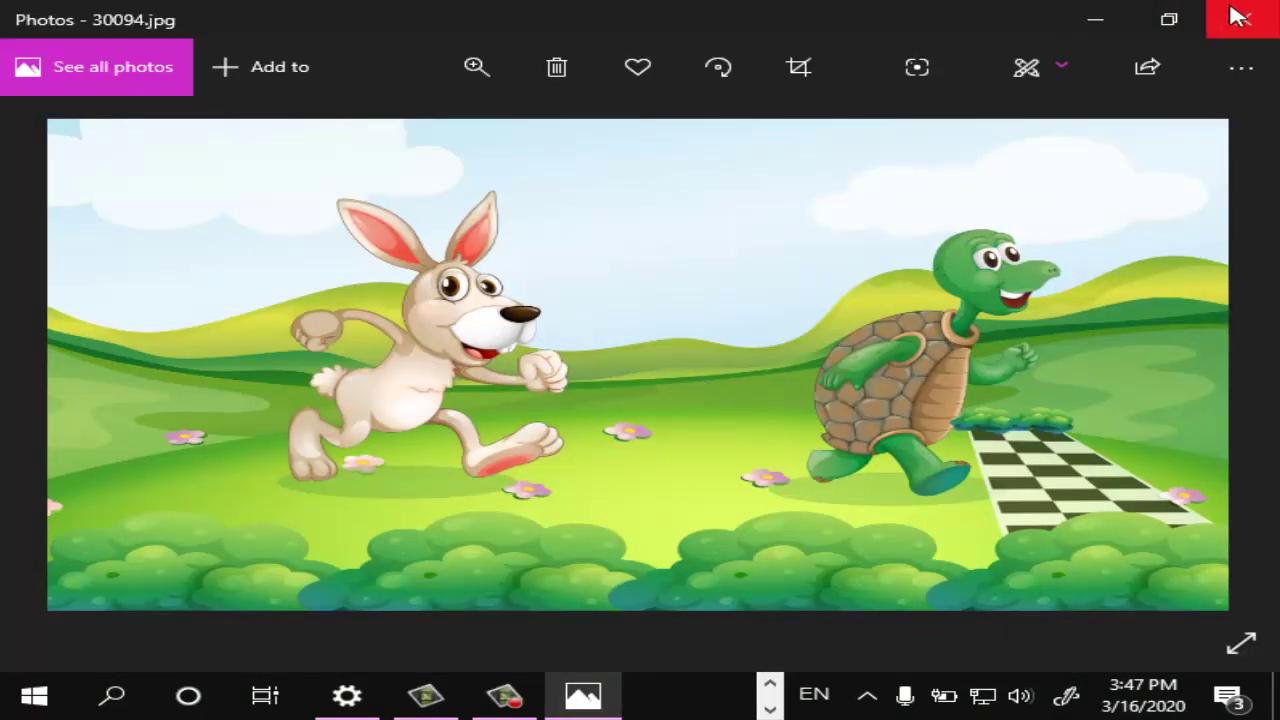
click(1240, 18)
Step: Open the 30094 JPG file from the rabbit-turtle-race folder in Adobe Photoshop
mouse_move(578, 188)
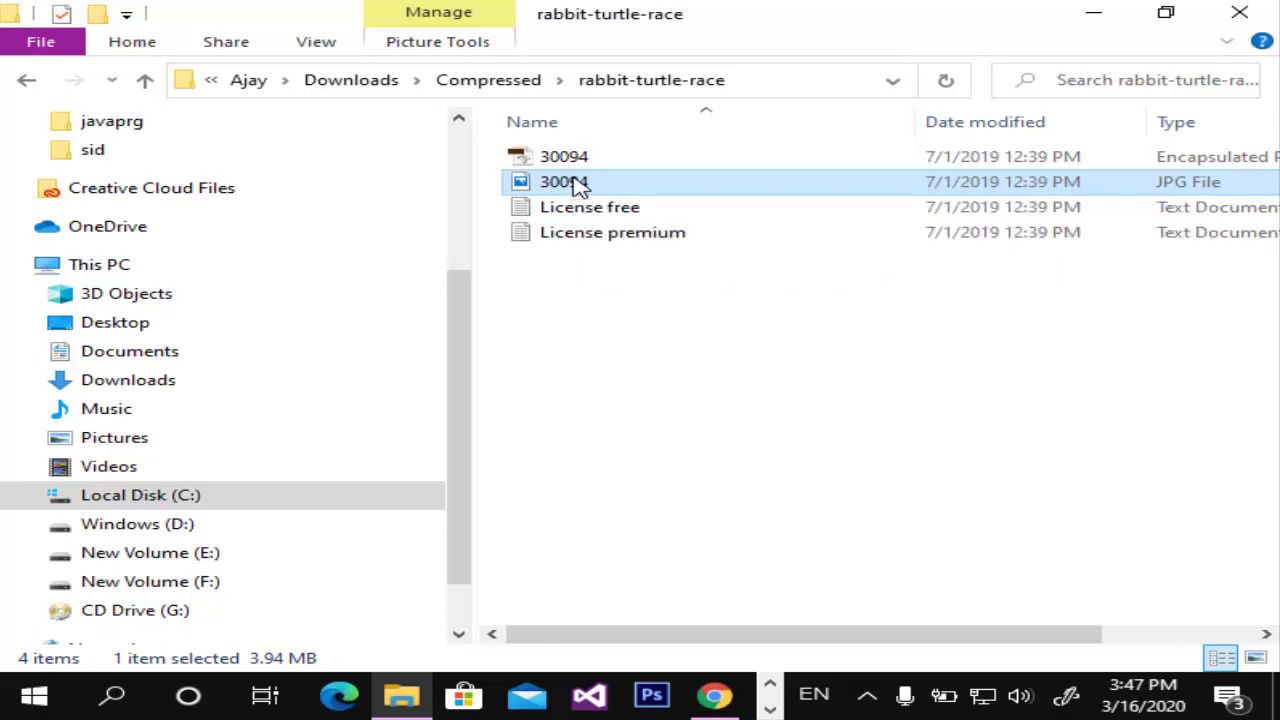
right_click(575, 184)
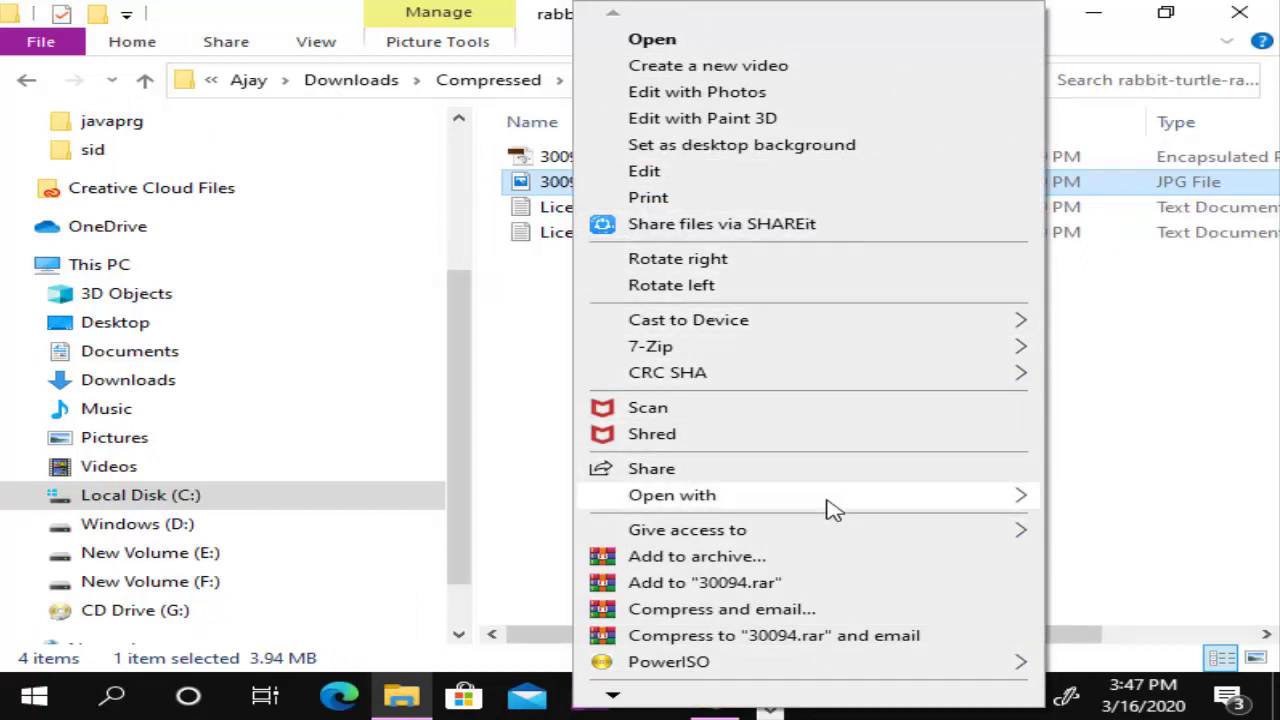
mouse_move(834, 510)
click(223, 273)
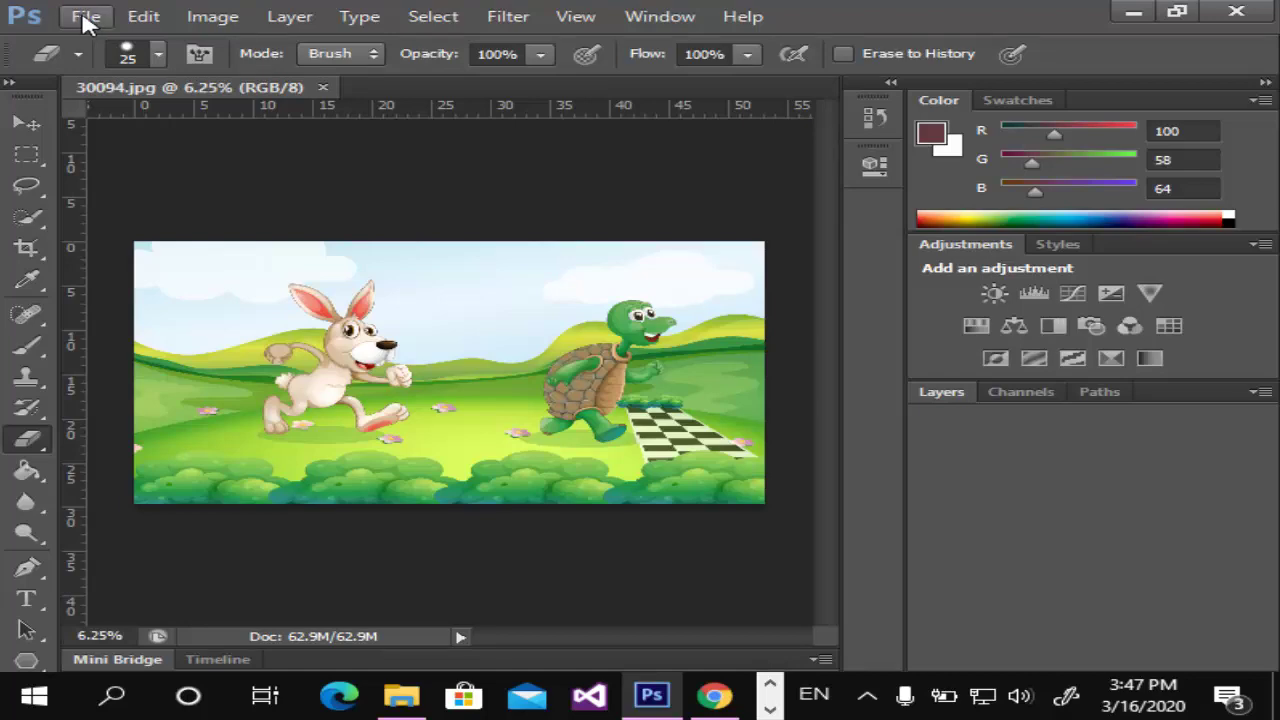
Step: Start a Save for Web export of the race image and choose the JPEG High preset
click(85, 17)
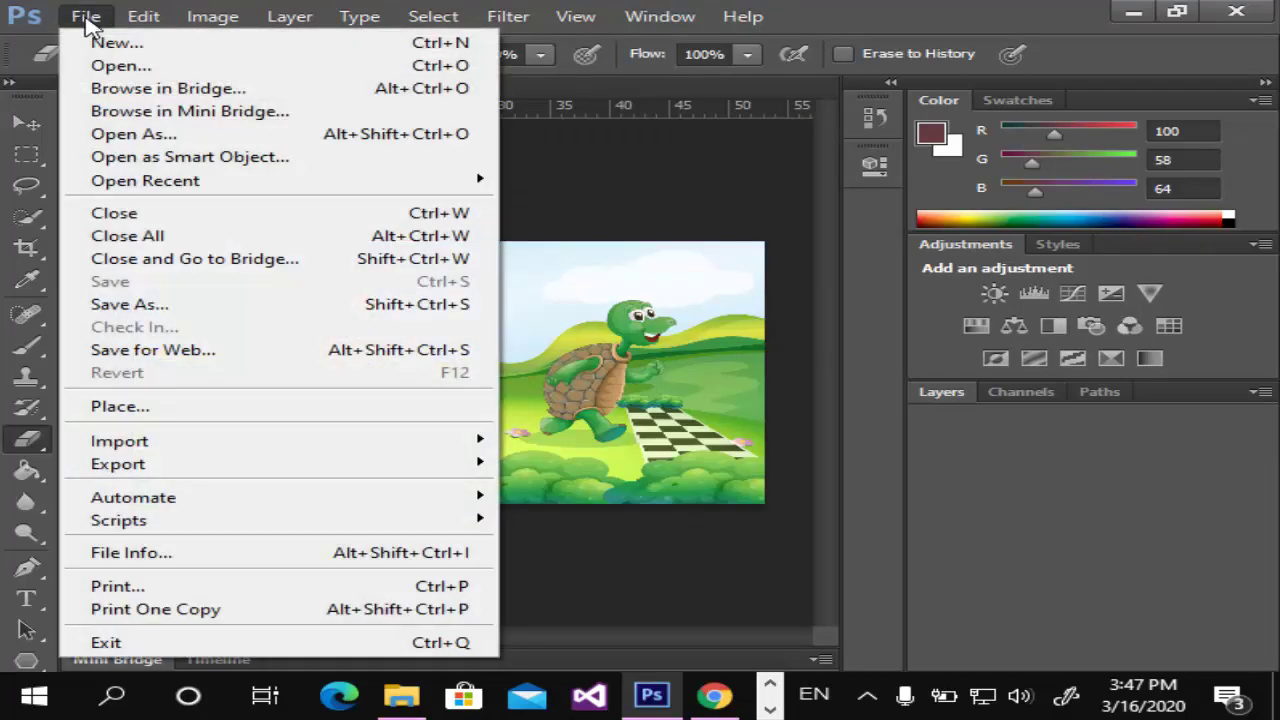
click(212, 333)
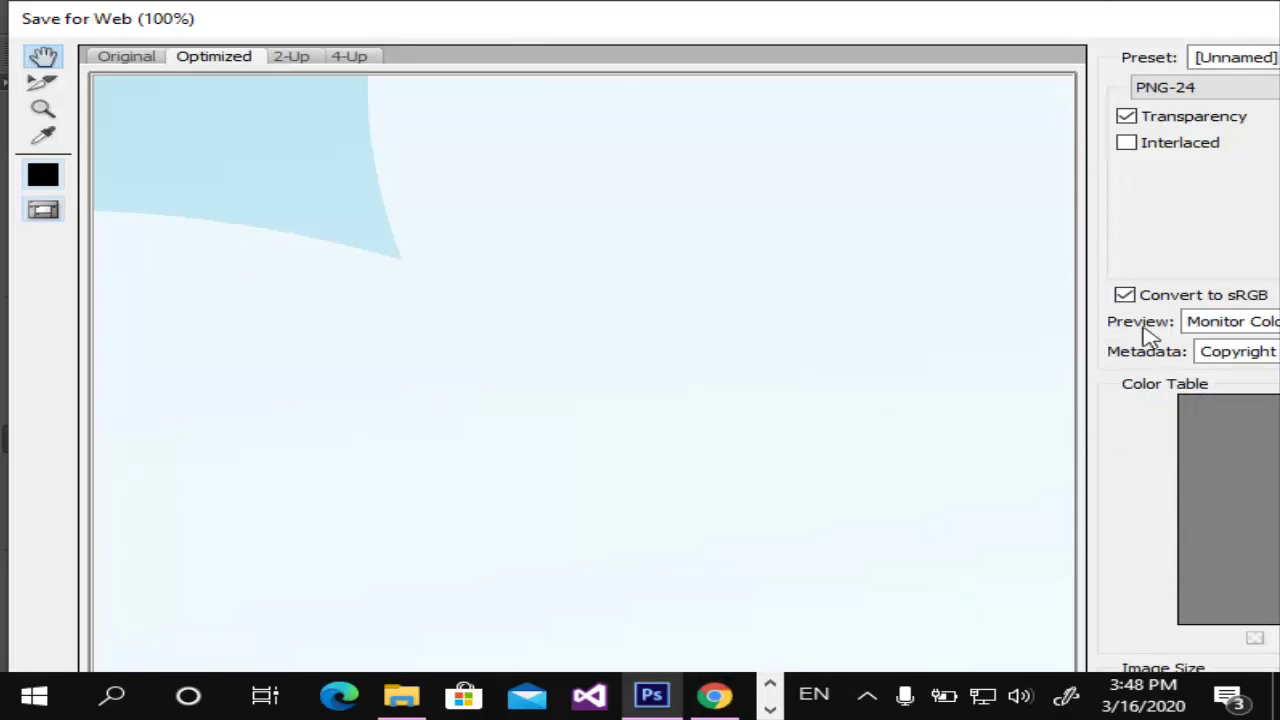
scroll(975, 190, down, 3)
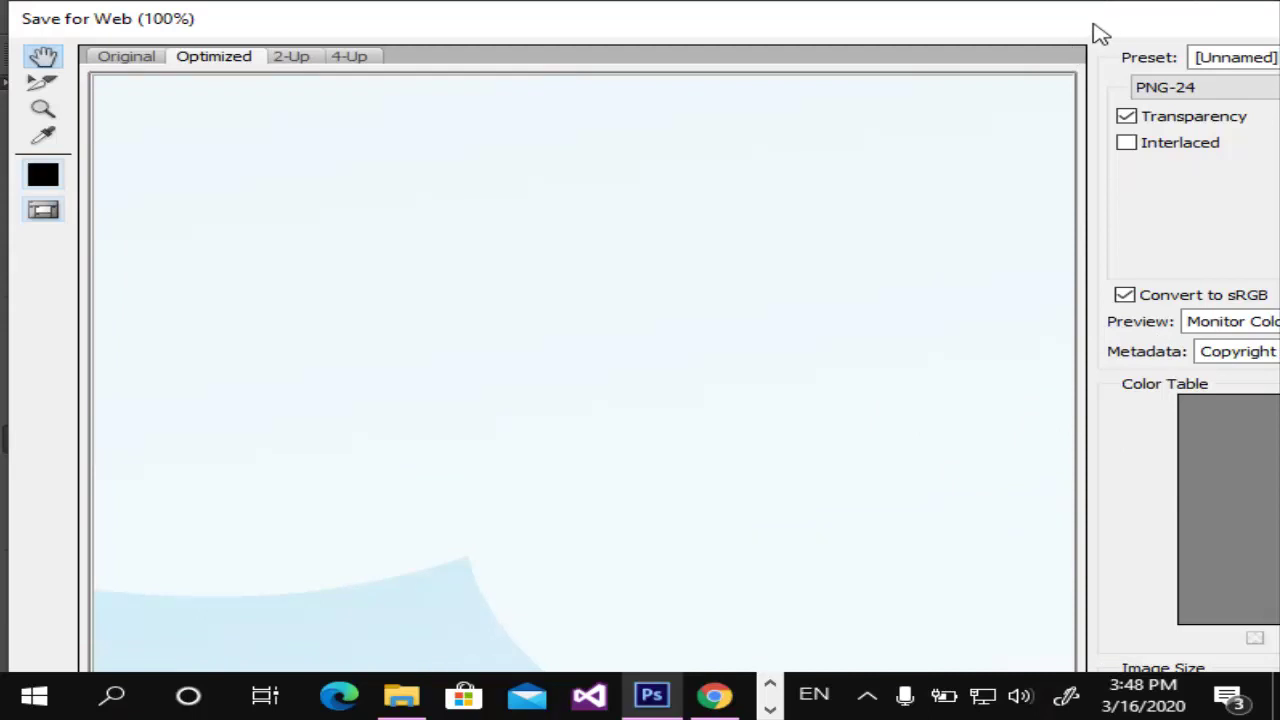
drag(1091, 31, 806, 33)
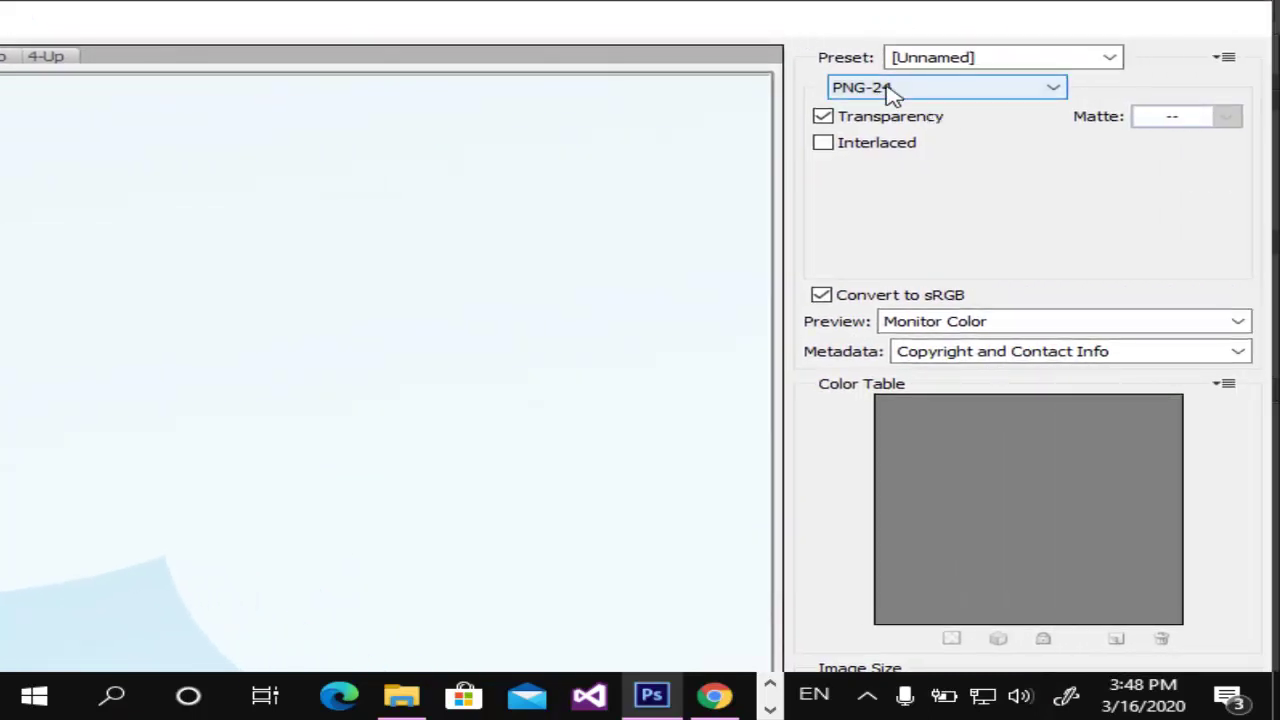
click(1096, 57)
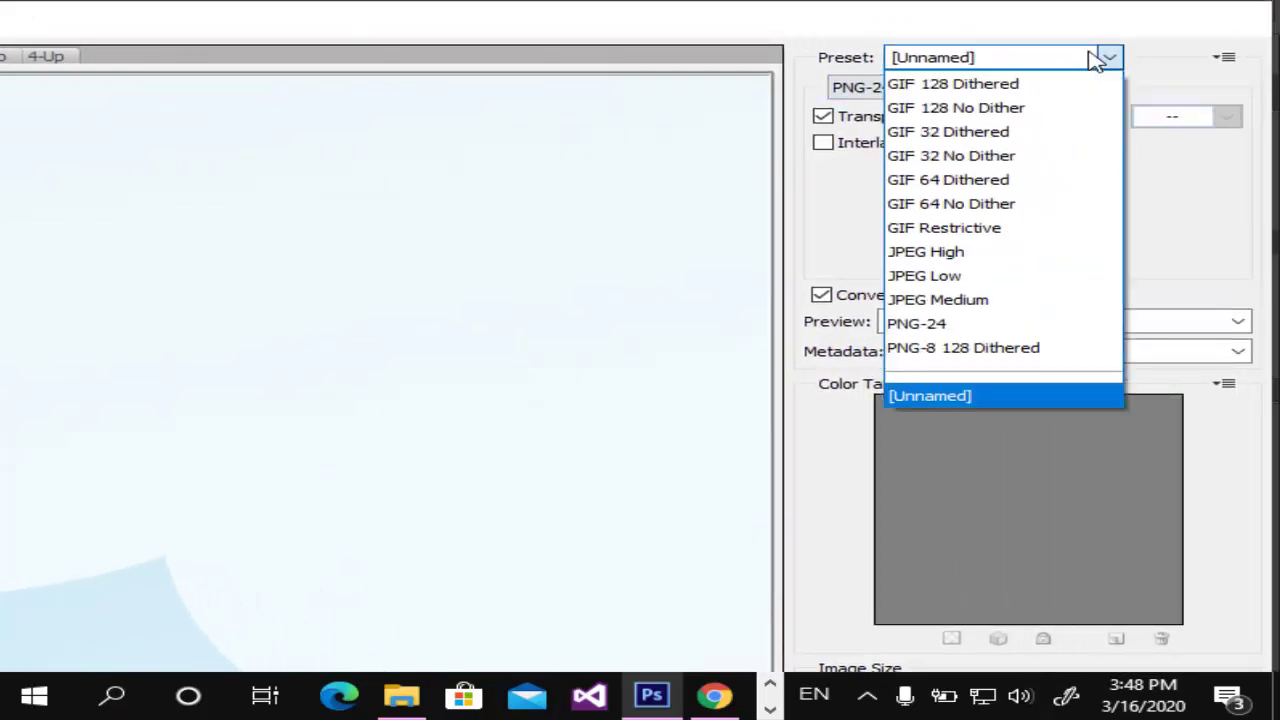
click(968, 253)
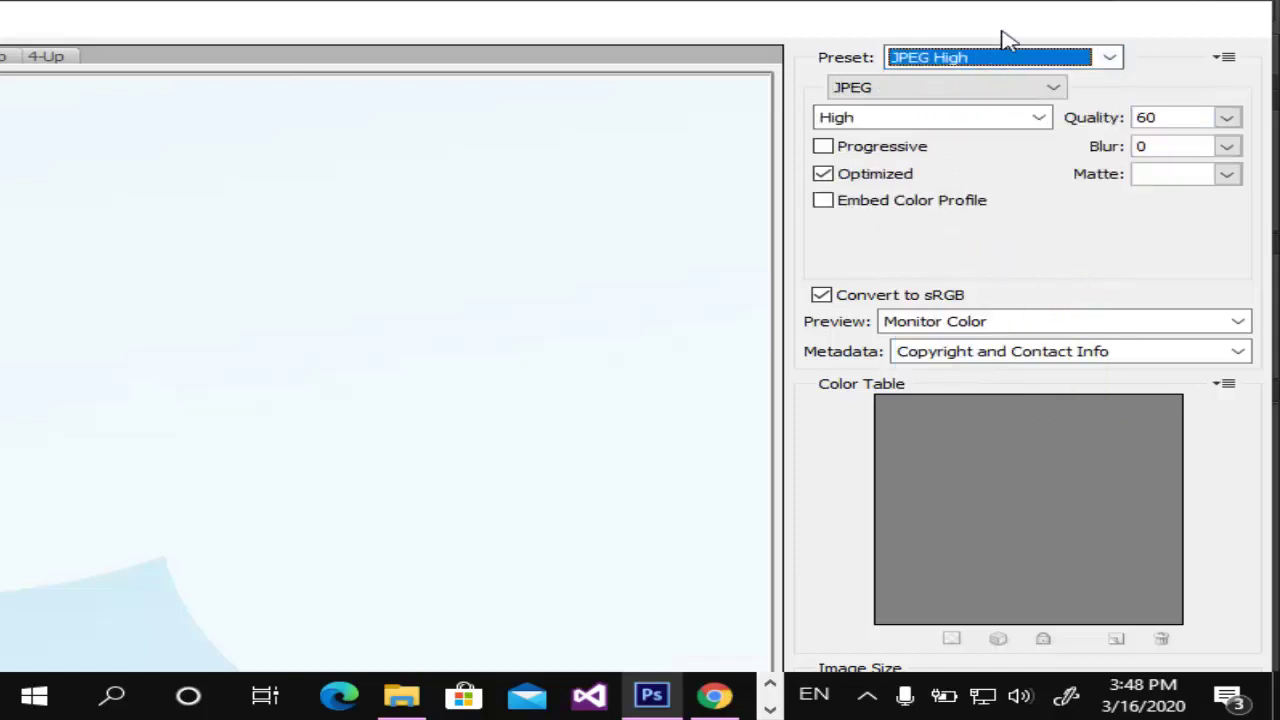
Step: Set the export preview to Use Document Profile and the metadata to None
drag(1000, 25, 982, 8)
scroll(1006, 320, down, 3)
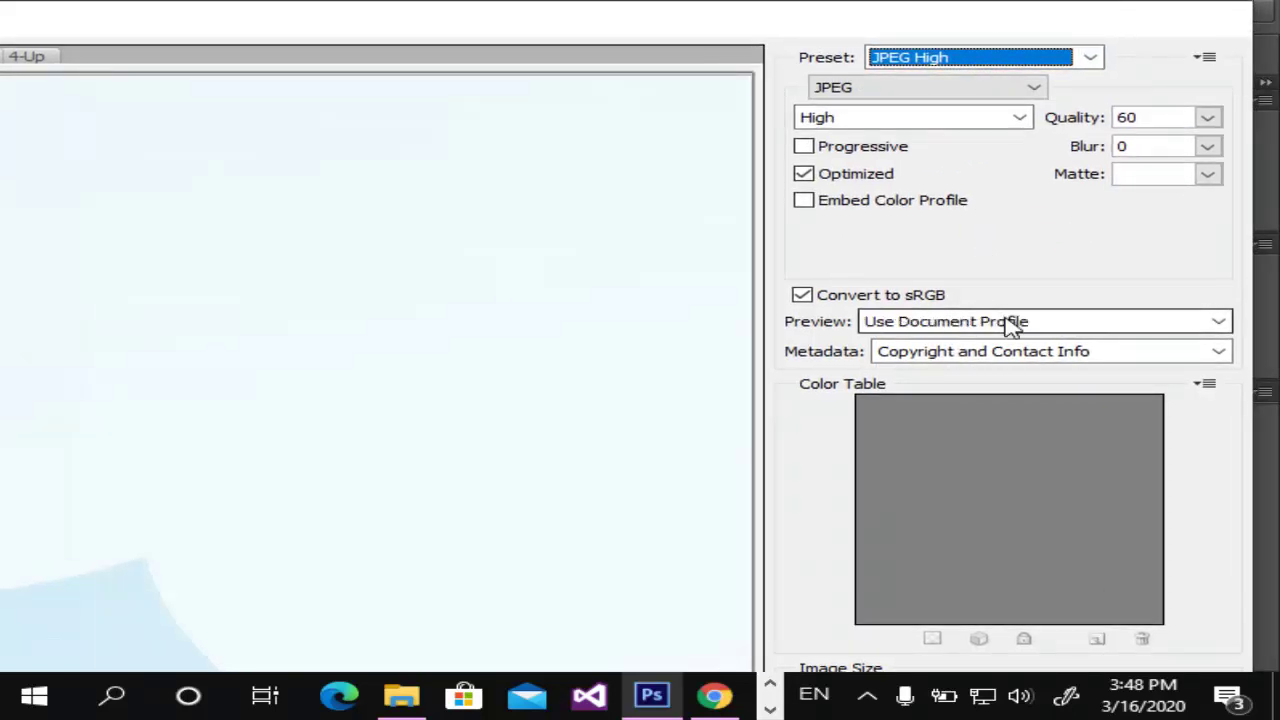
scroll(1015, 358, up, 2)
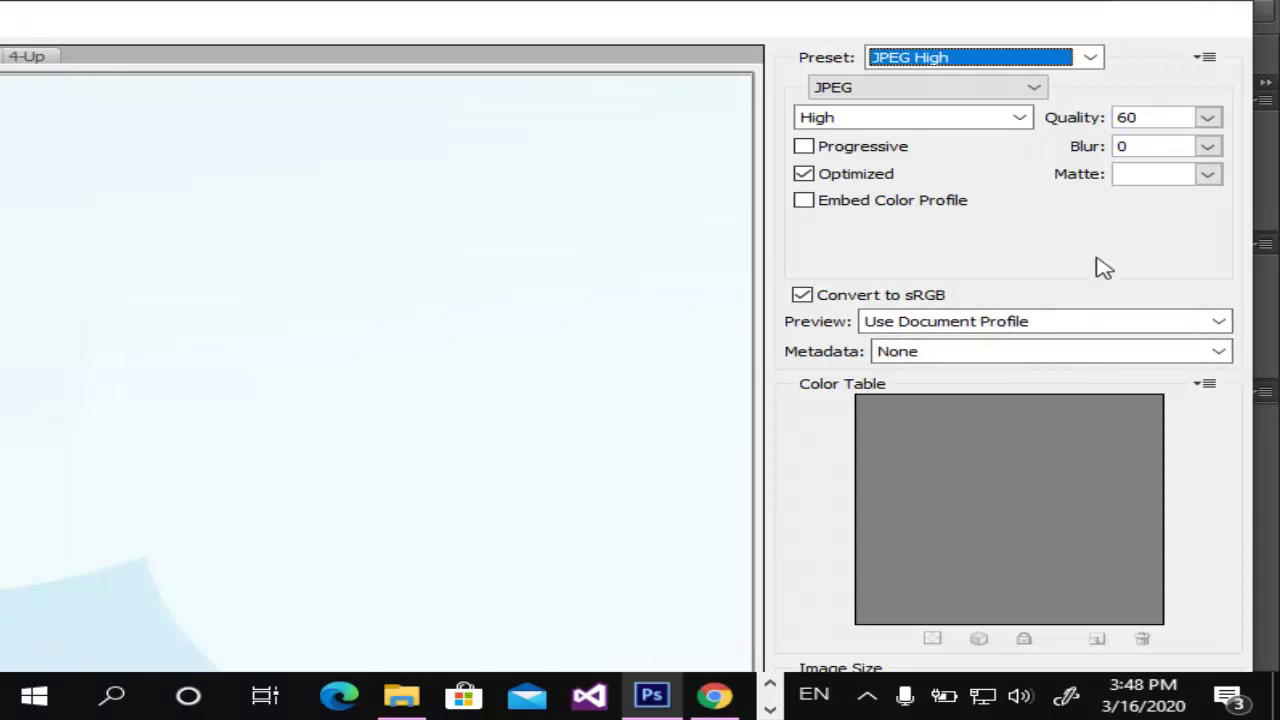
Step: Reposition the Save for Web dialog to reach the image size settings and resize the export to width 800 and height 600
drag(711, 26, 1089, 77)
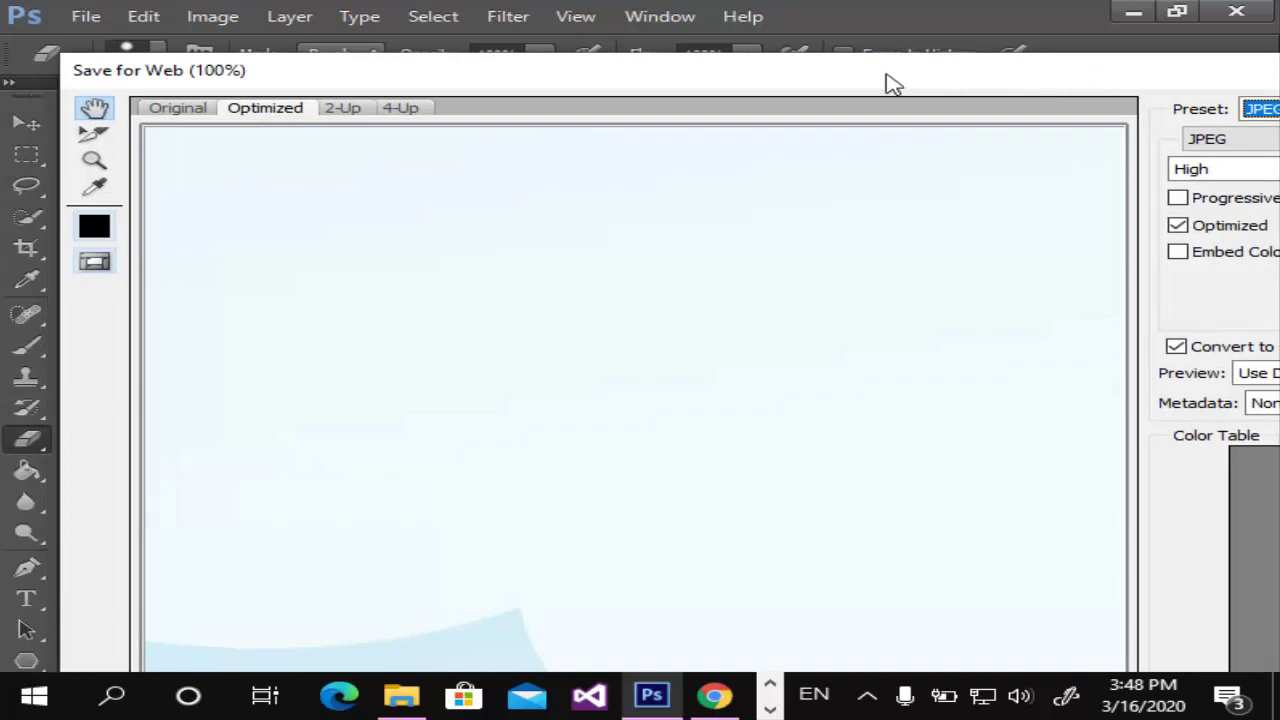
drag(887, 76, 758, 10)
drag(931, 8, 922, 231)
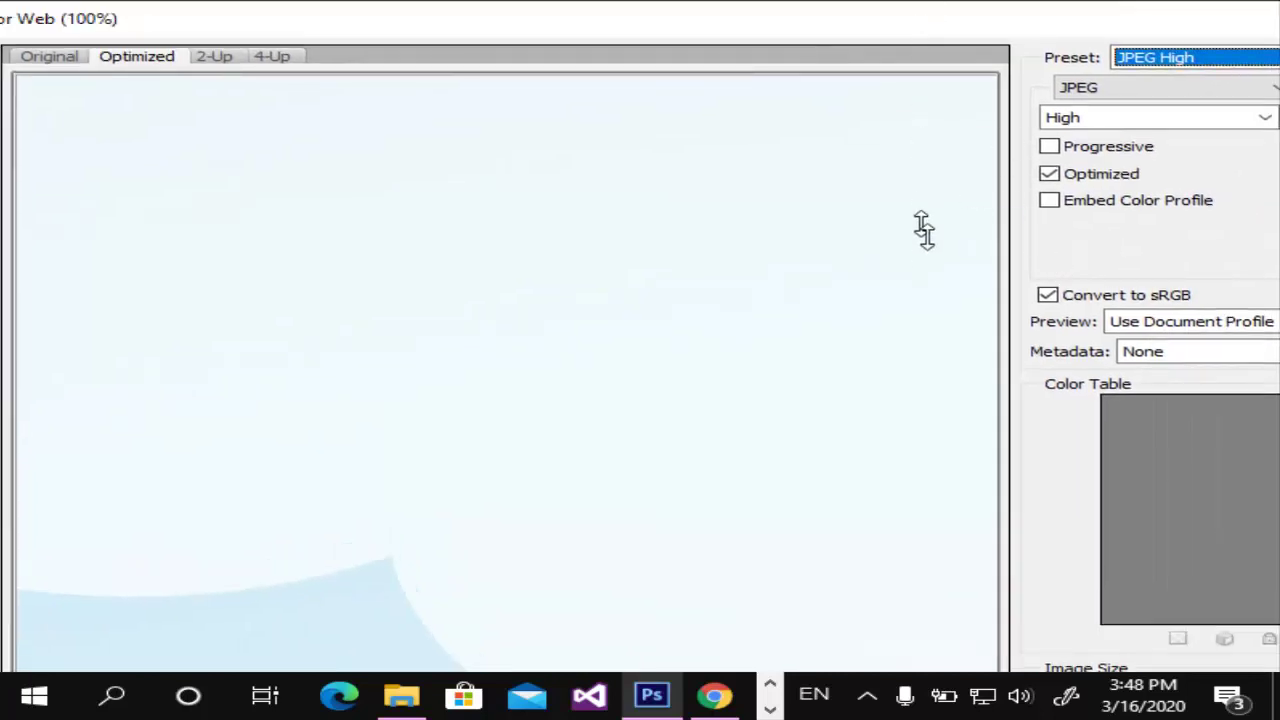
drag(991, 42, 760, 10)
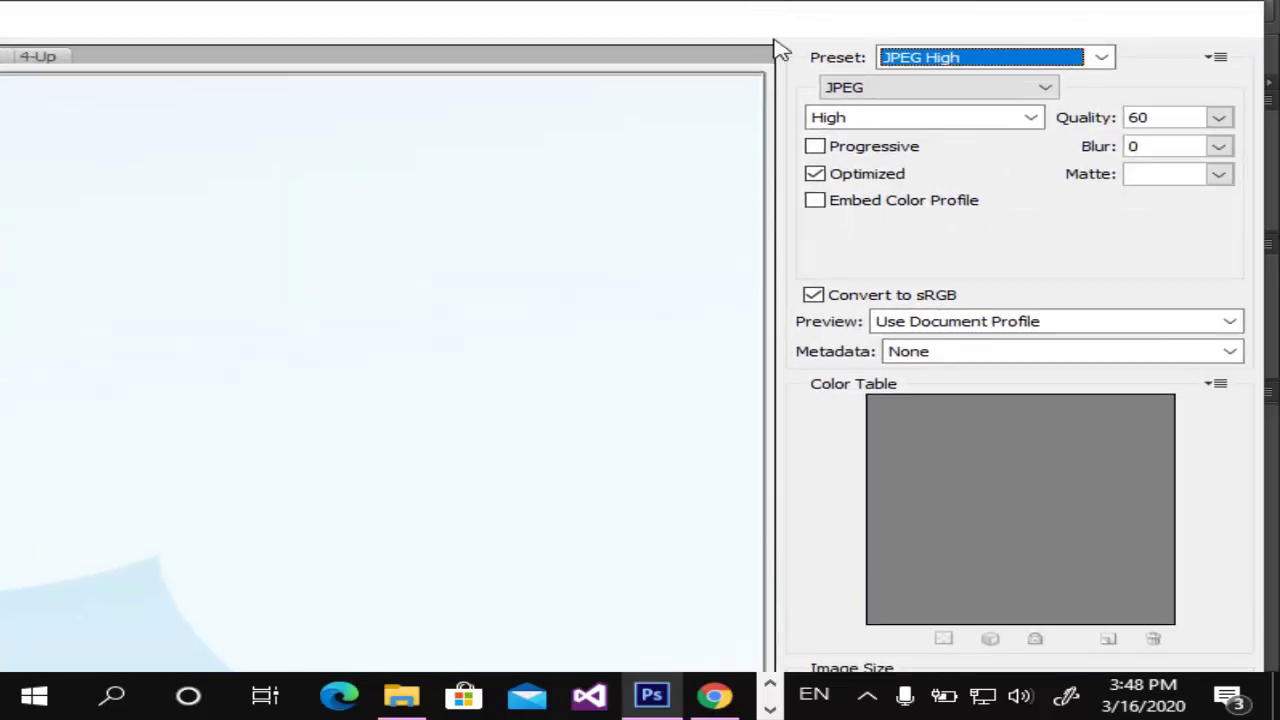
drag(903, 26, 813, 26)
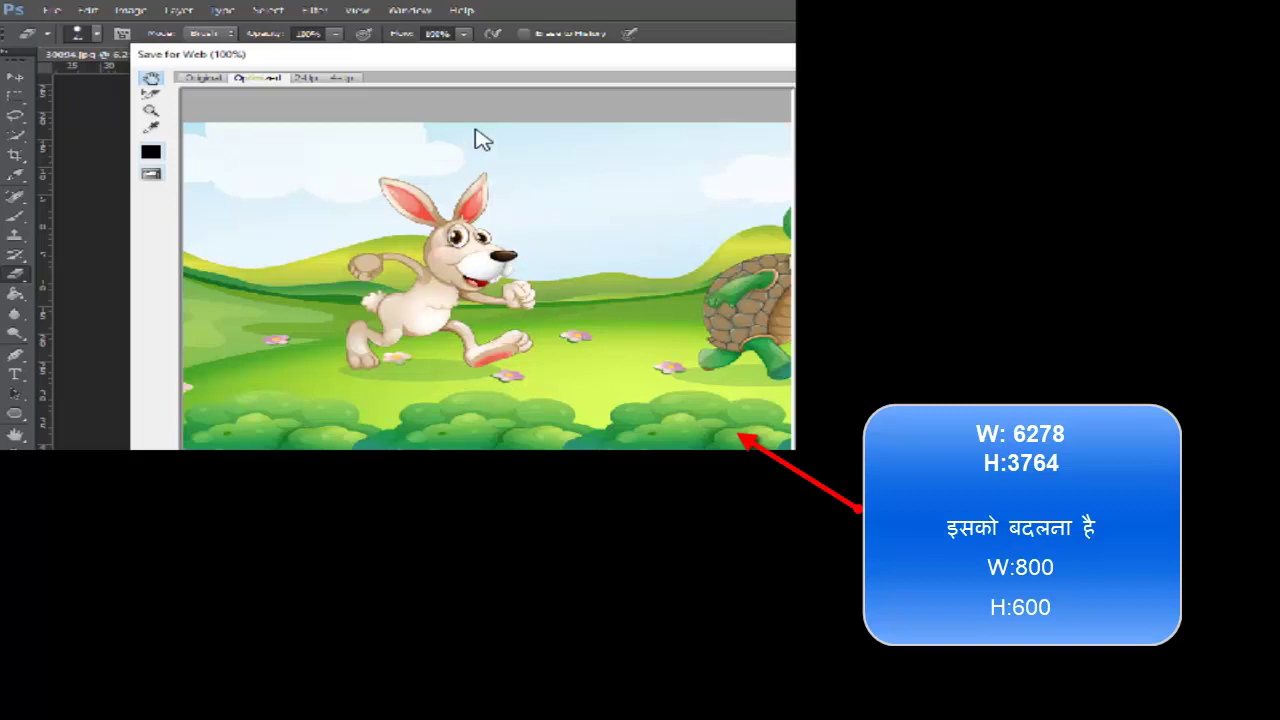
drag(471, 89, 710, 111)
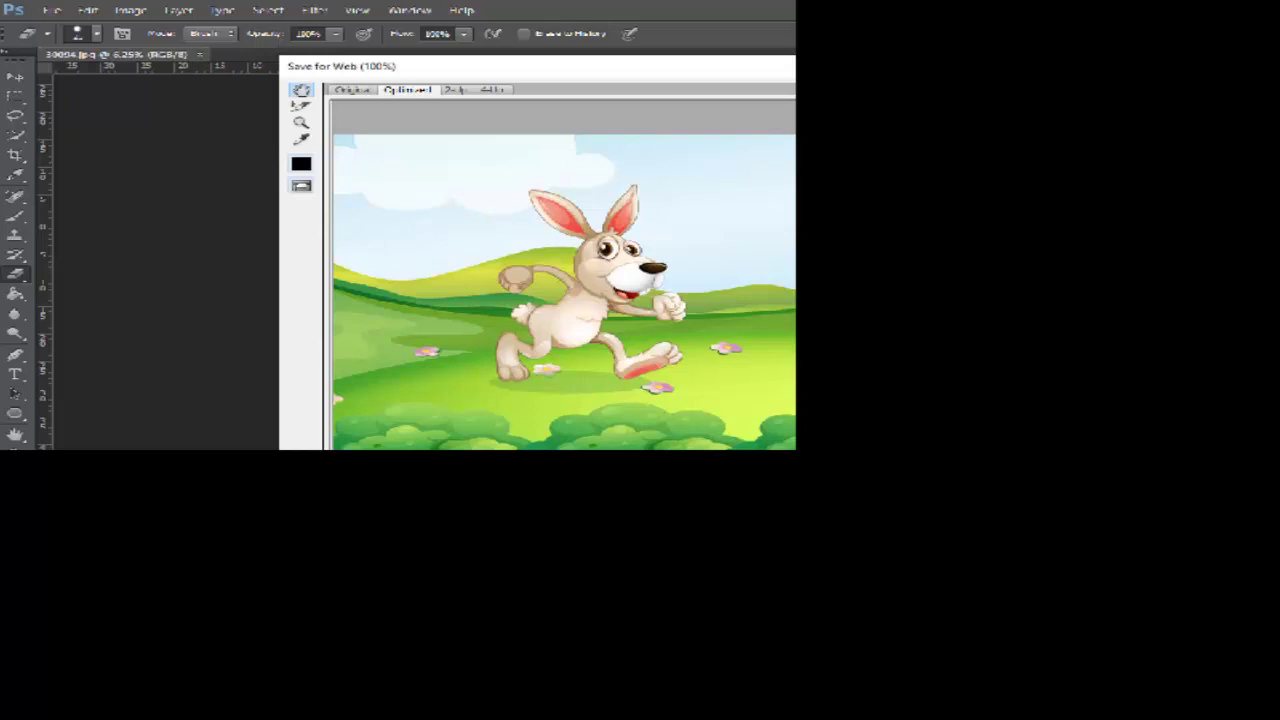
Step: Save the optimized image into the Training folder on New Volume (F:)
key(Return)
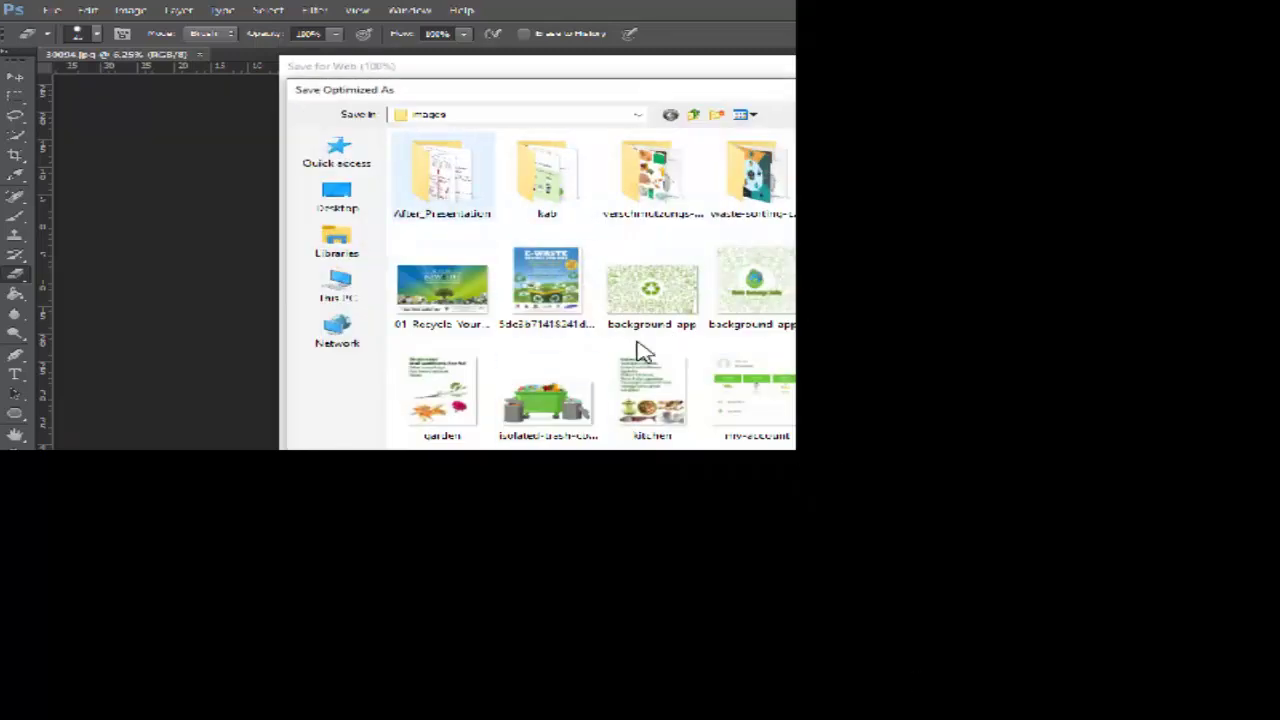
click(338, 197)
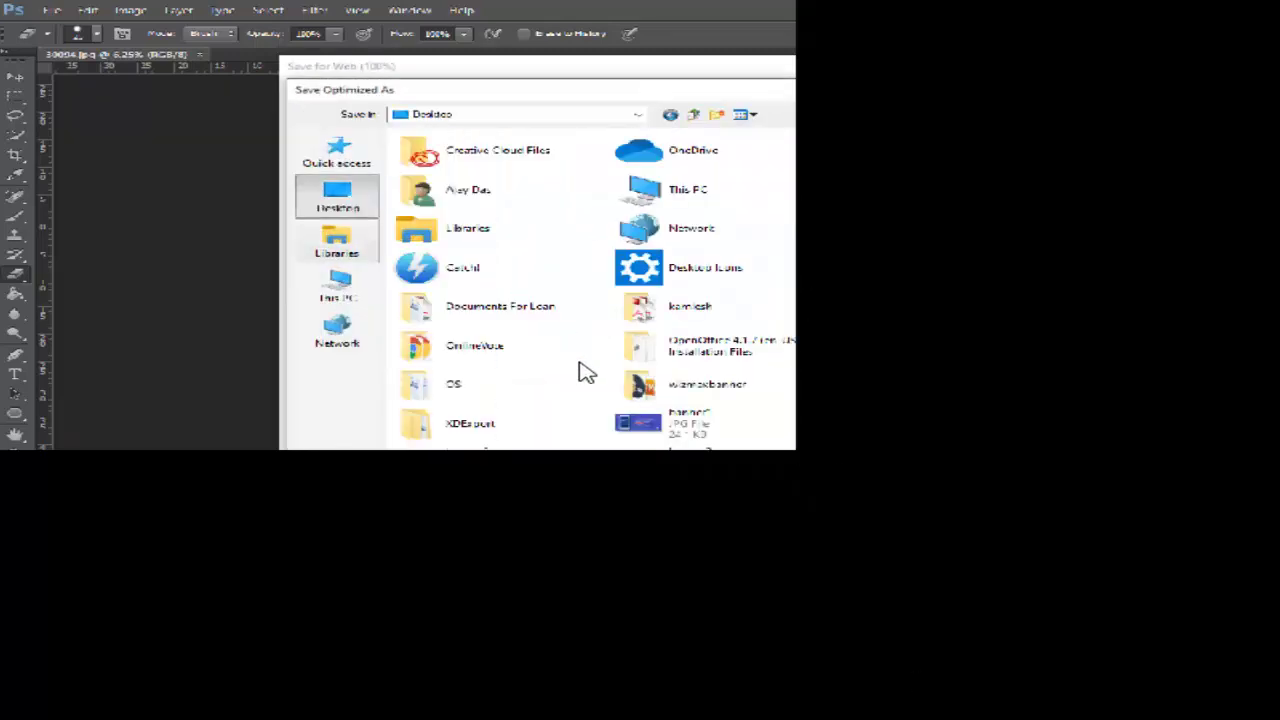
click(358, 258)
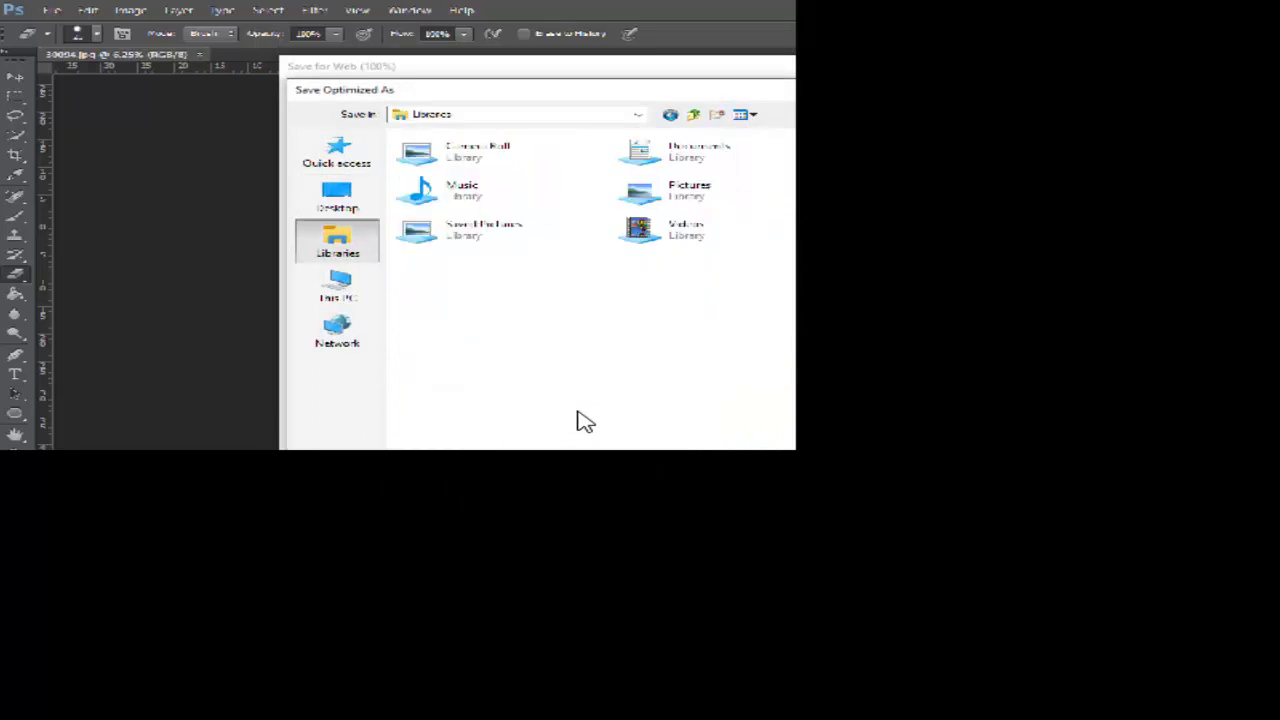
click(355, 296)
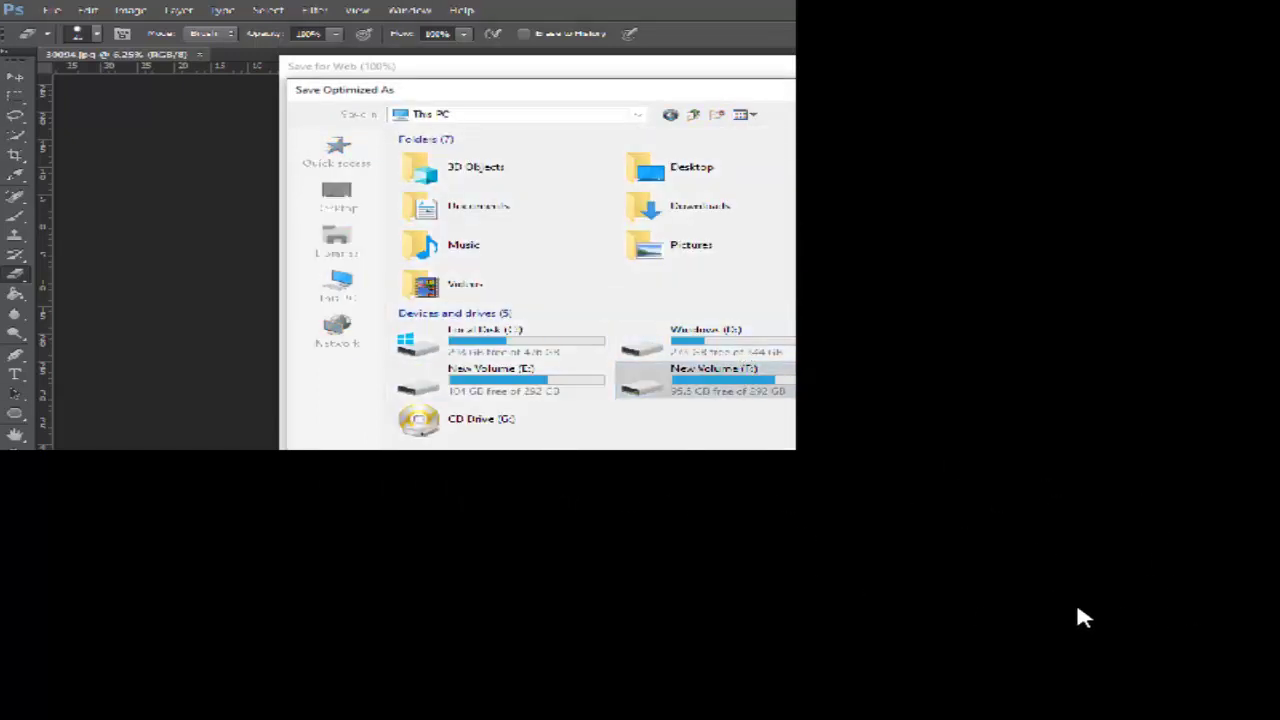
double_click(748, 375)
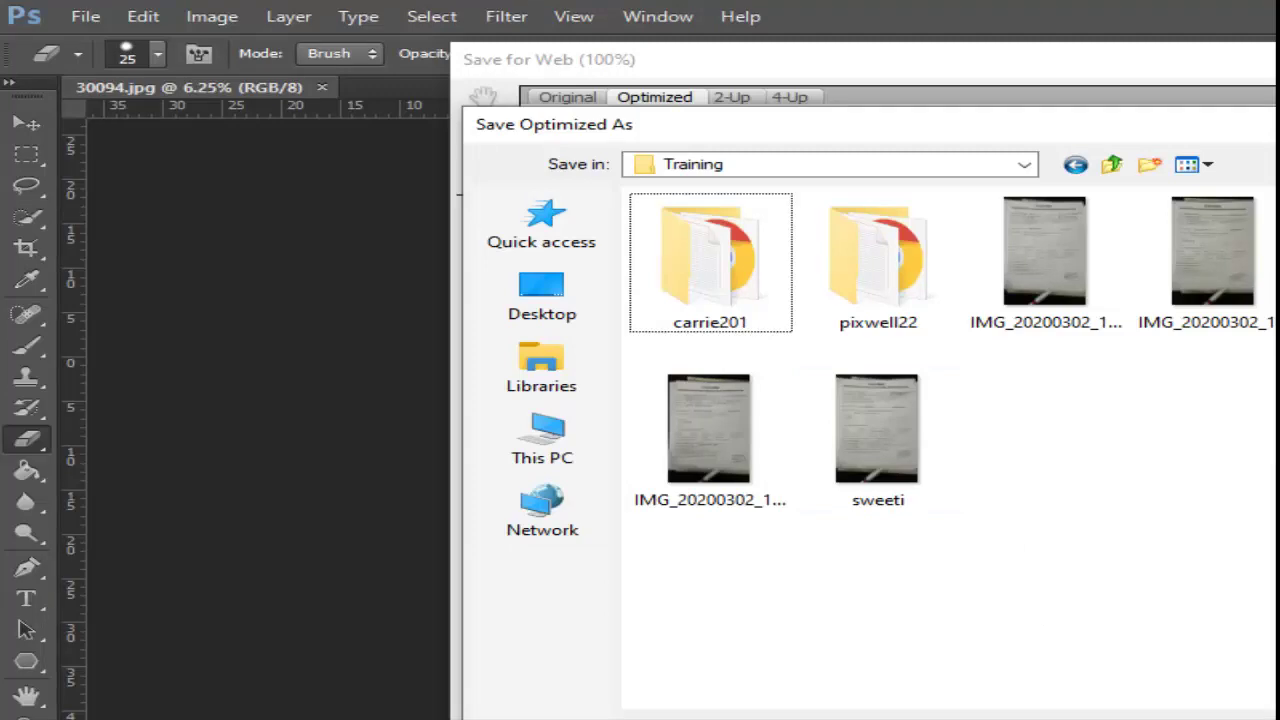
key(Escape)
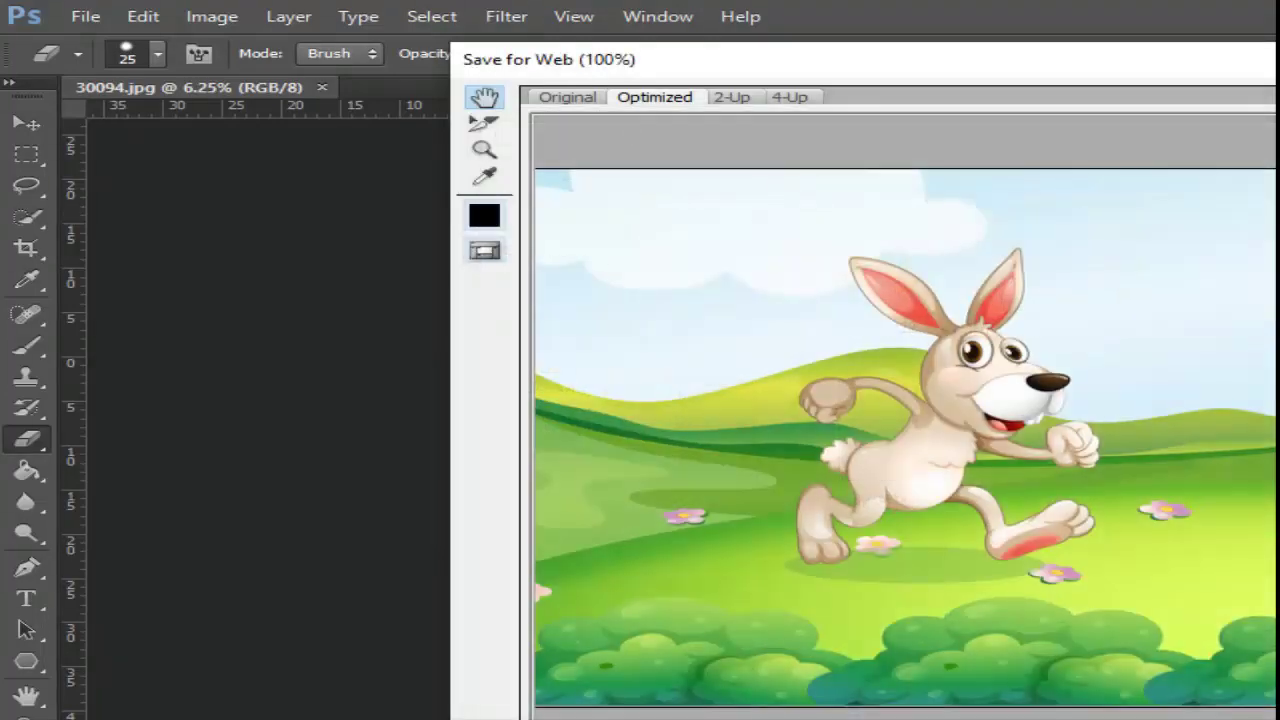
key(Escape)
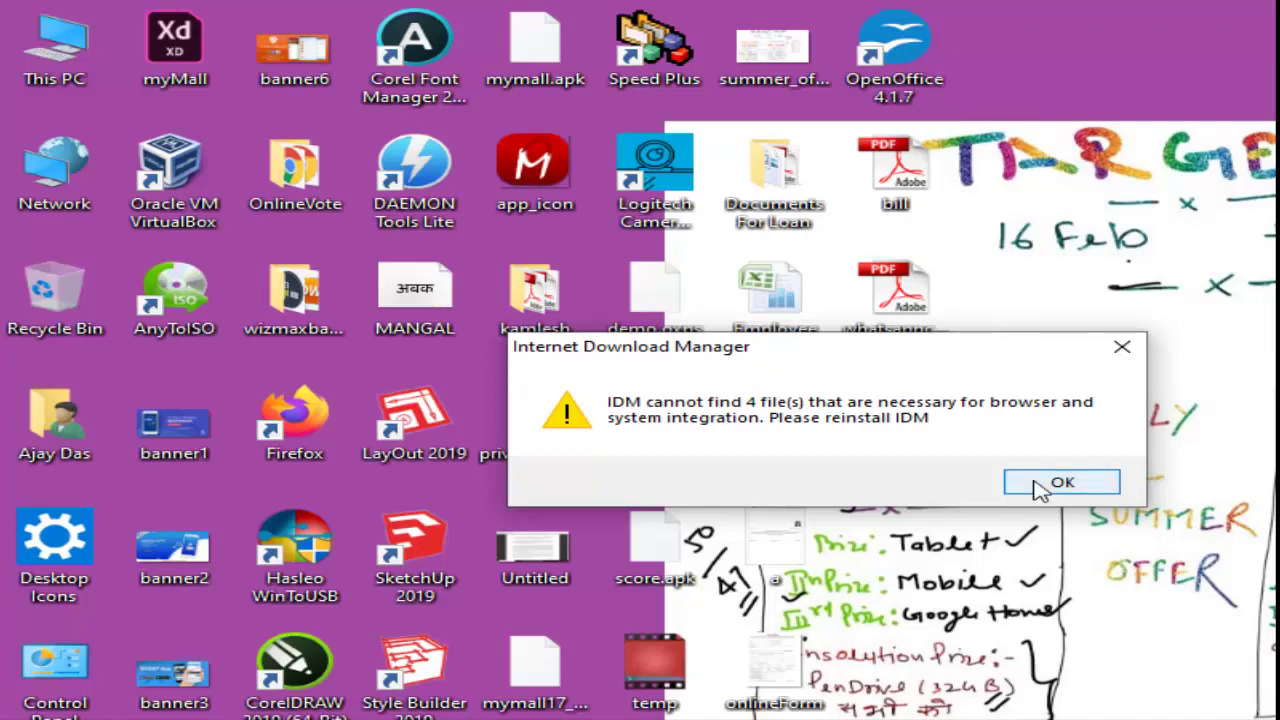
Step: In Chrome, copy the heading "The Rabbit and the Turtle" from the moralstories.org page and paste it as the new post's title
click(1050, 482)
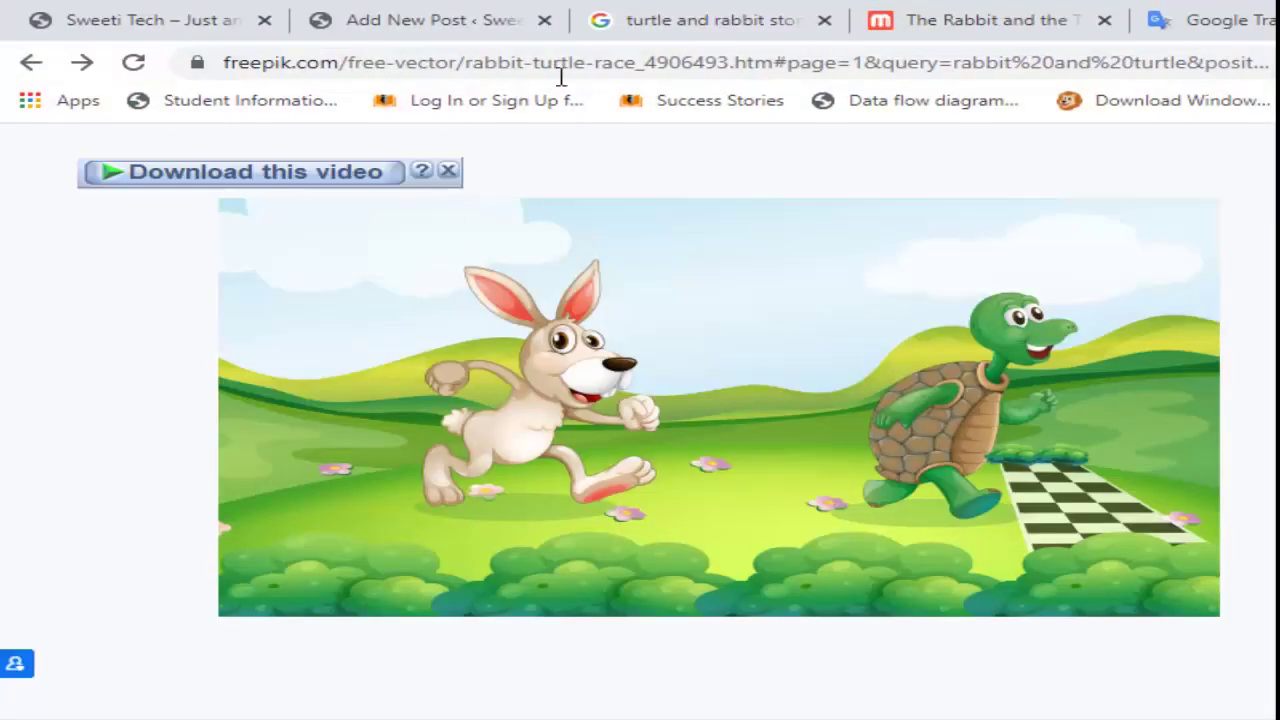
click(382, 27)
click(903, 337)
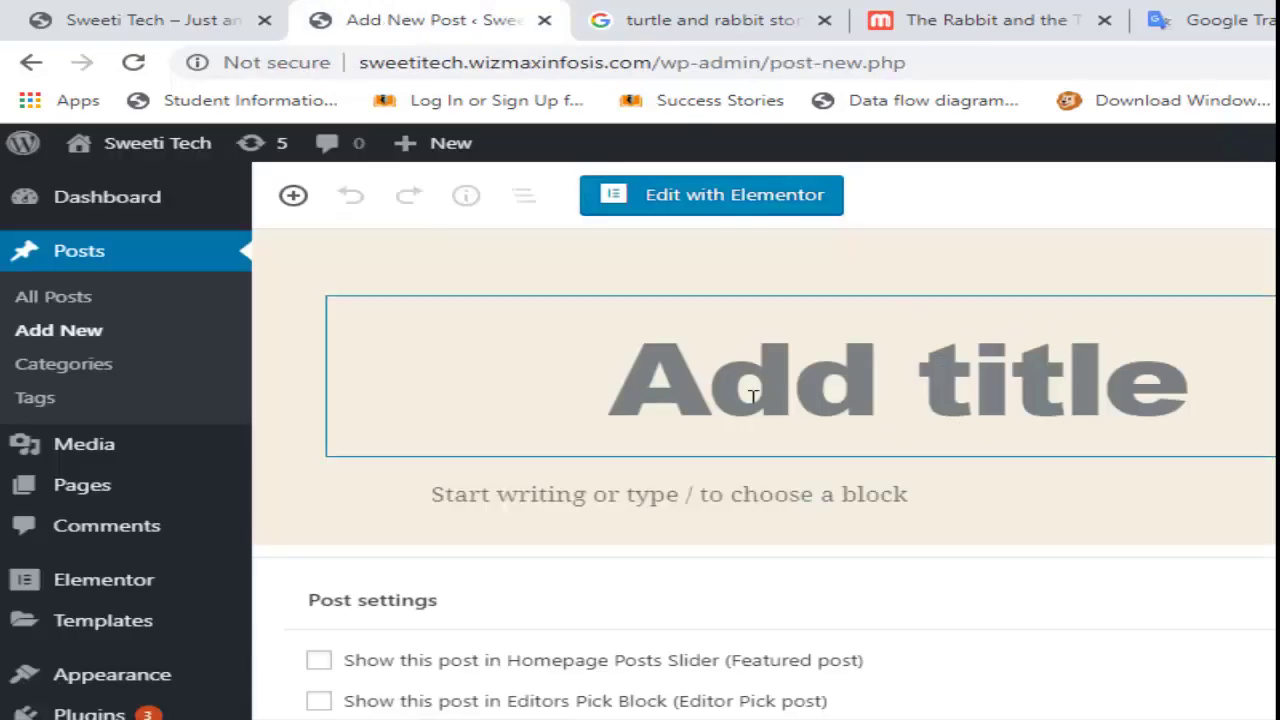
click(1016, 31)
drag(632, 212, 142, 205)
key(ctrl+c)
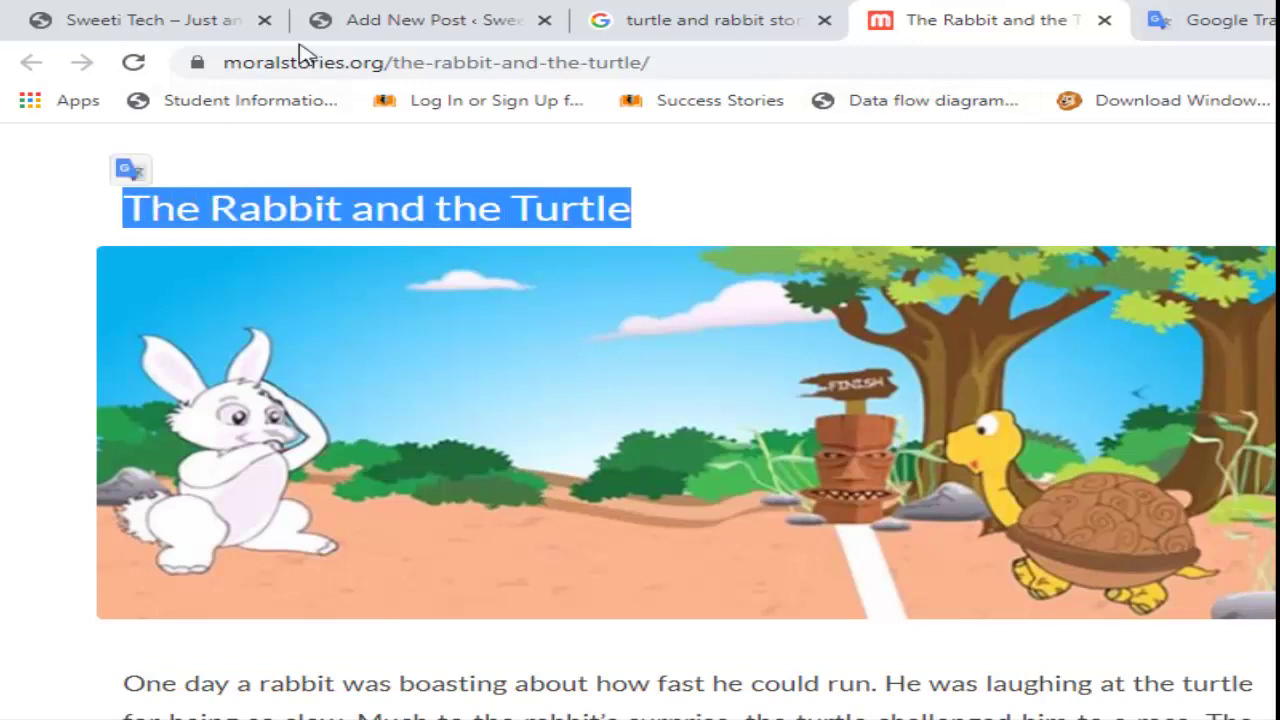
click(485, 24)
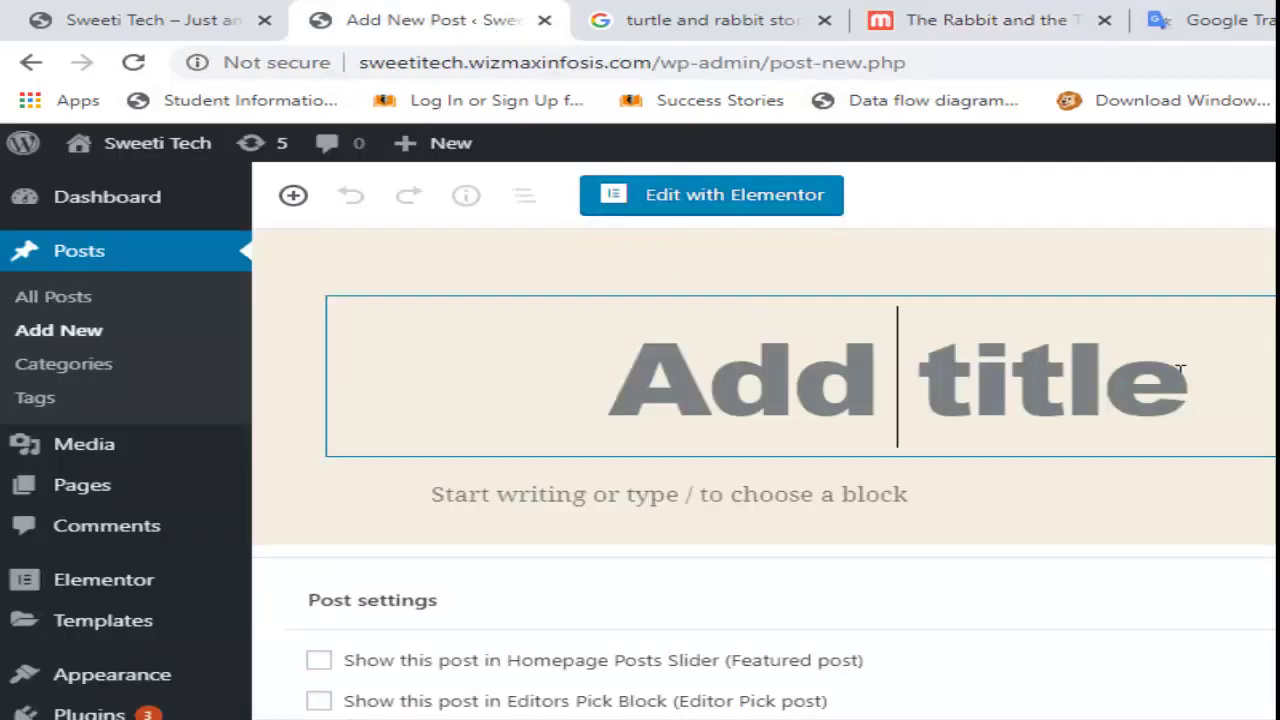
key(ctrl+v)
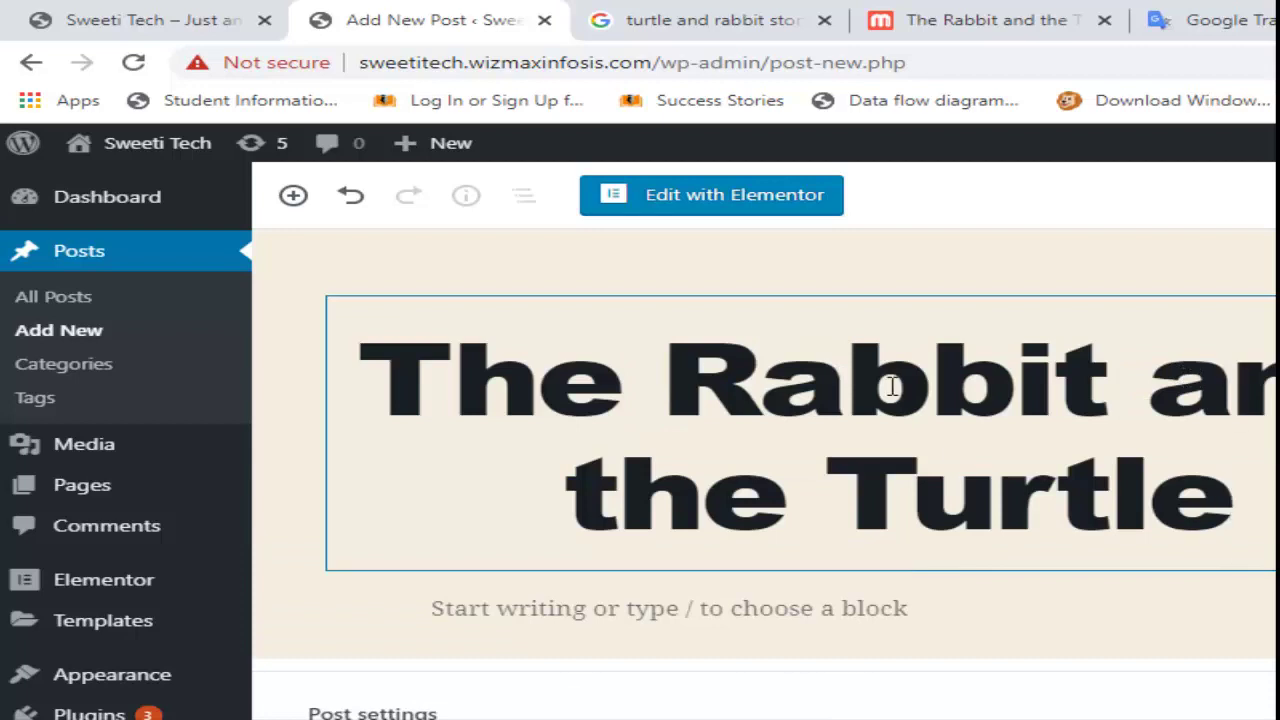
Step: Open the new post for editing with Elementor, reload the page while it is still loading, and launch Elementor again
click(777, 205)
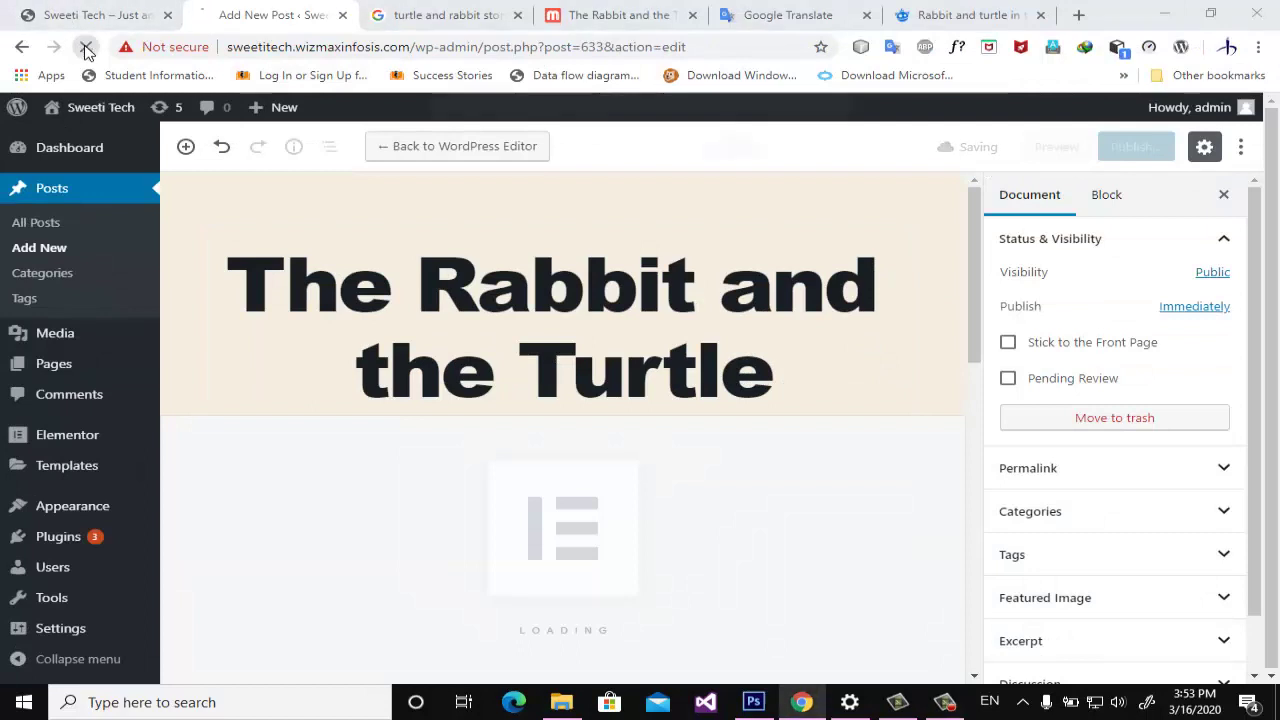
click(86, 47)
click(729, 156)
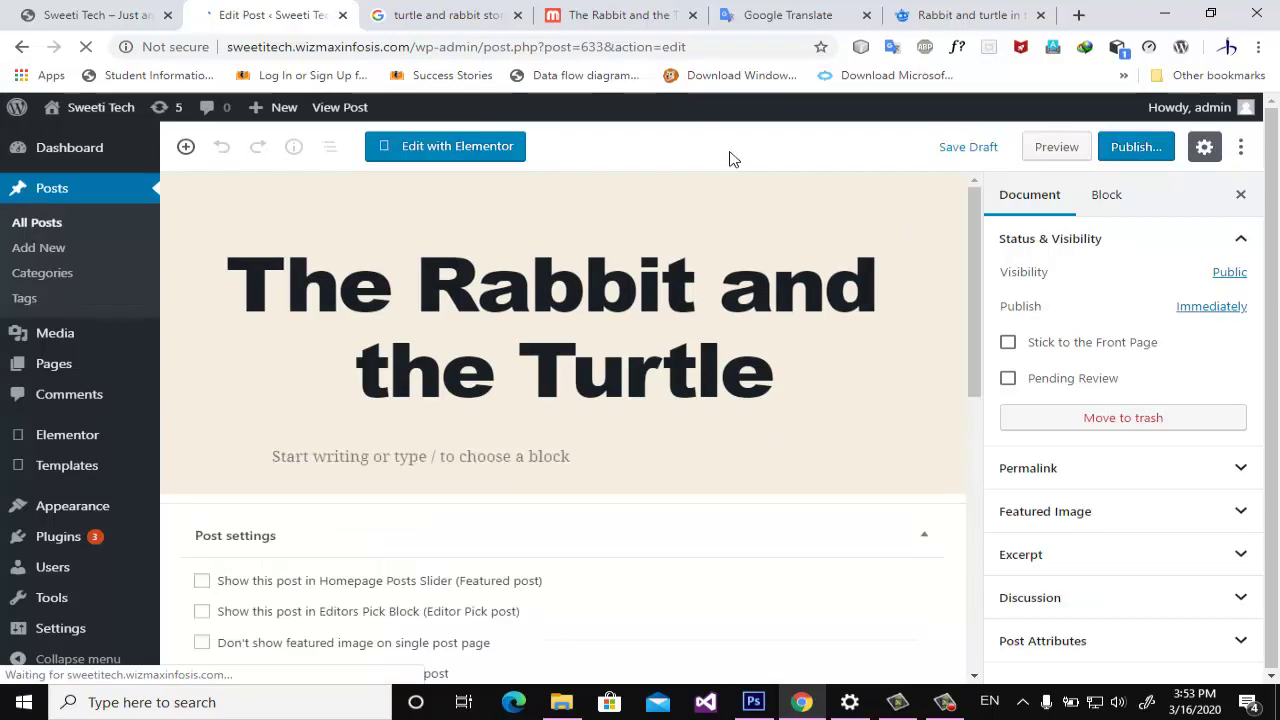
click(466, 152)
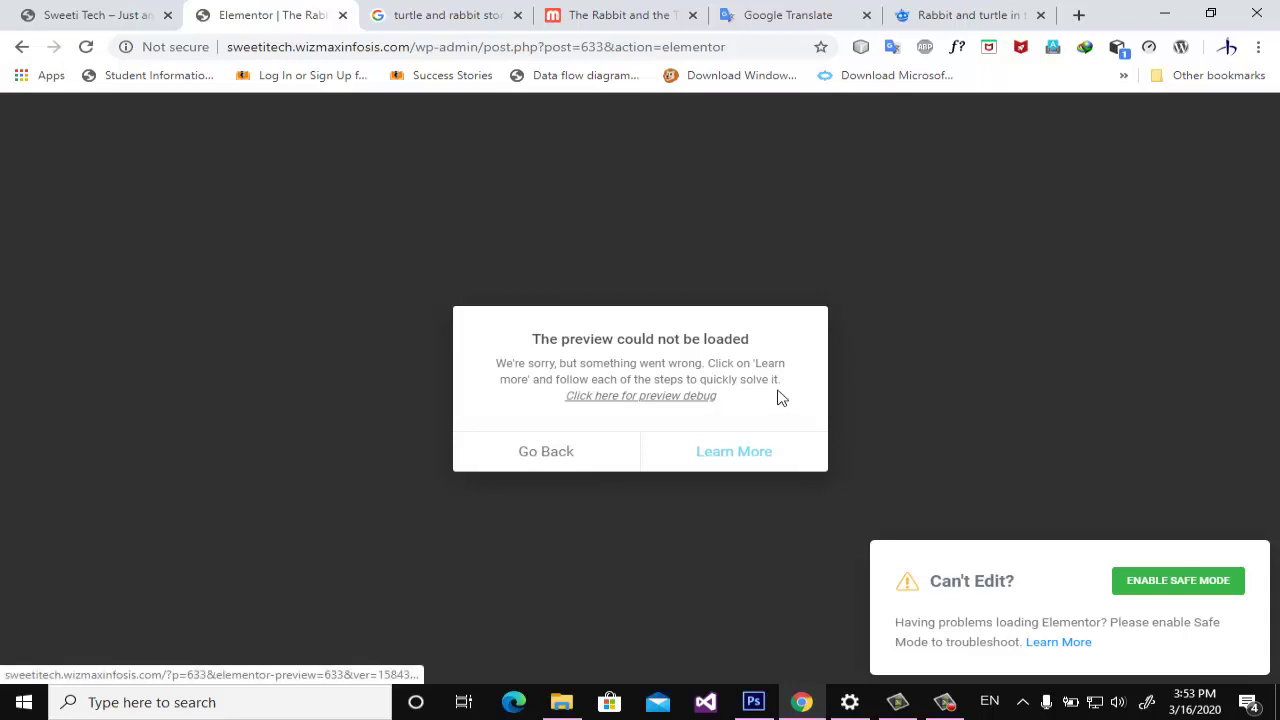
Step: Go back to the WordPress post editor, reload the page and try to open the post with Elementor again
click(572, 456)
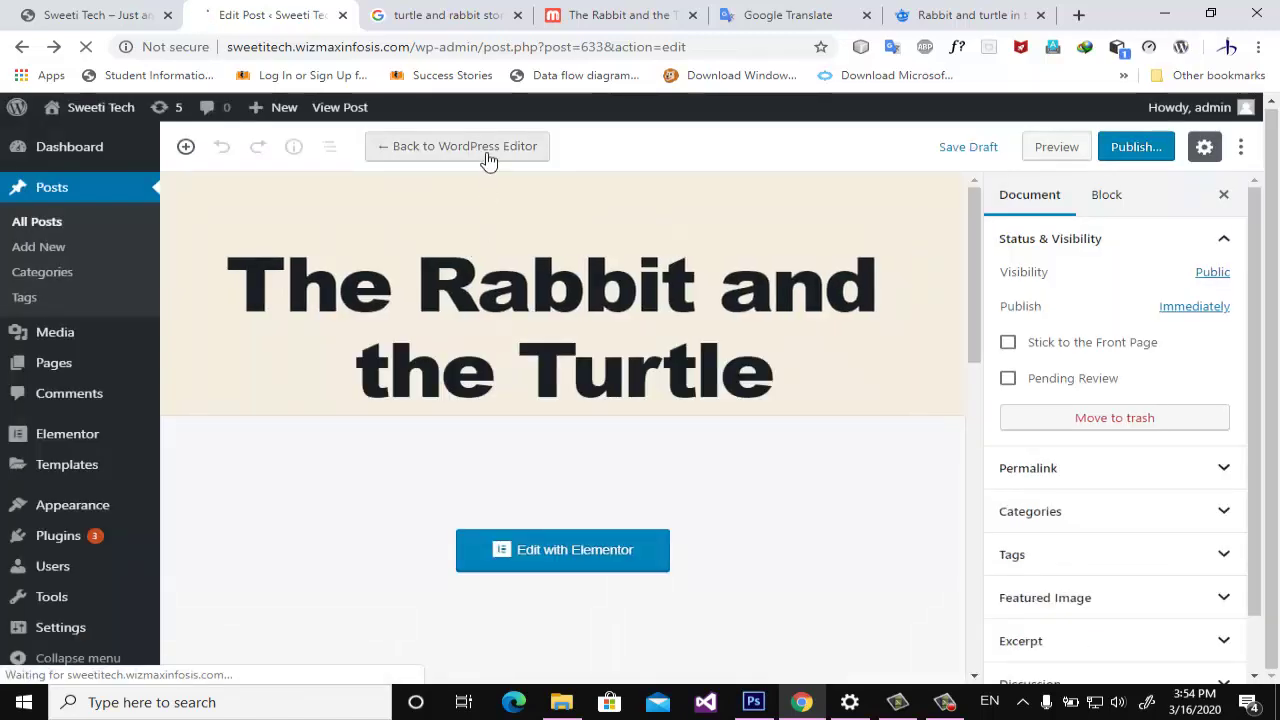
mouse_move(140, 104)
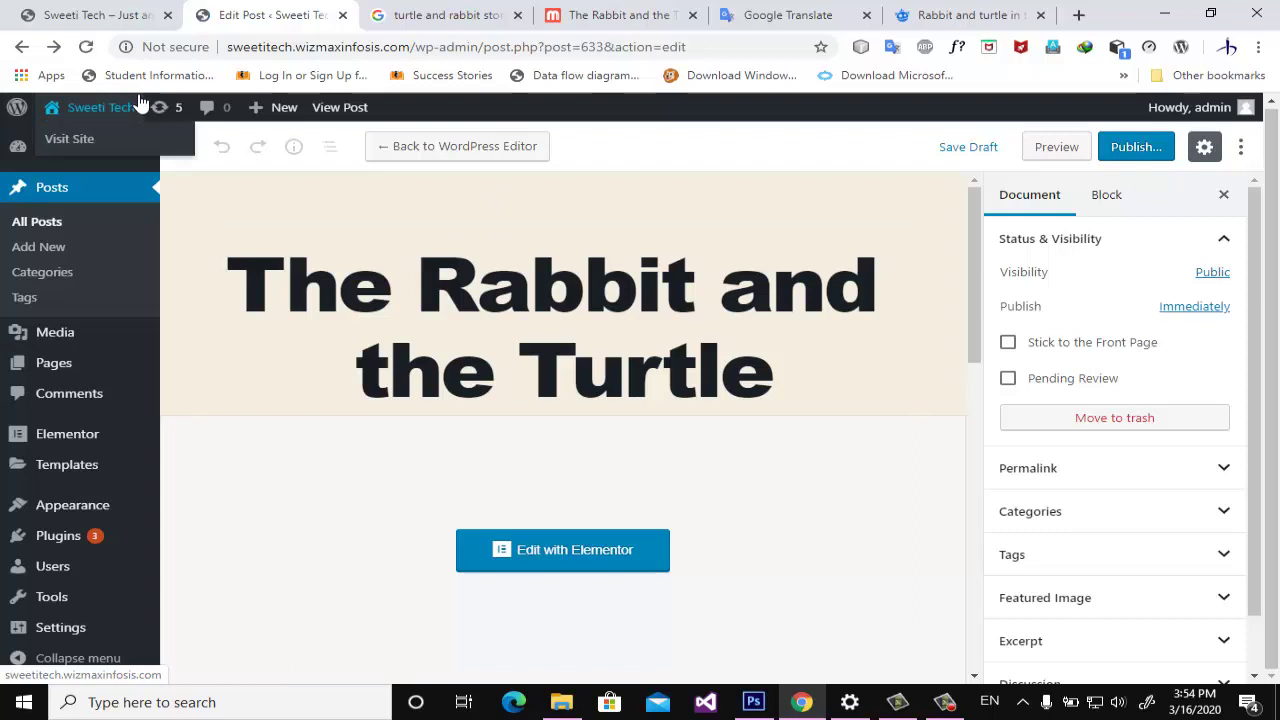
click(86, 48)
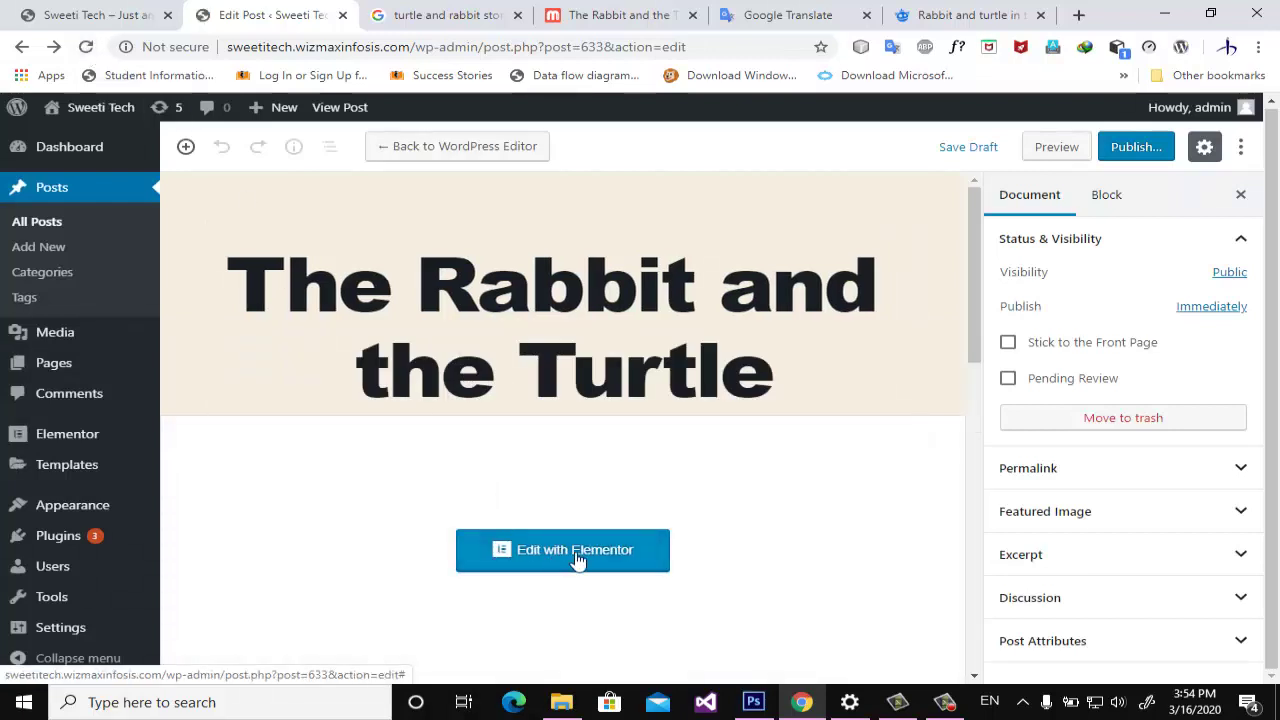
click(578, 558)
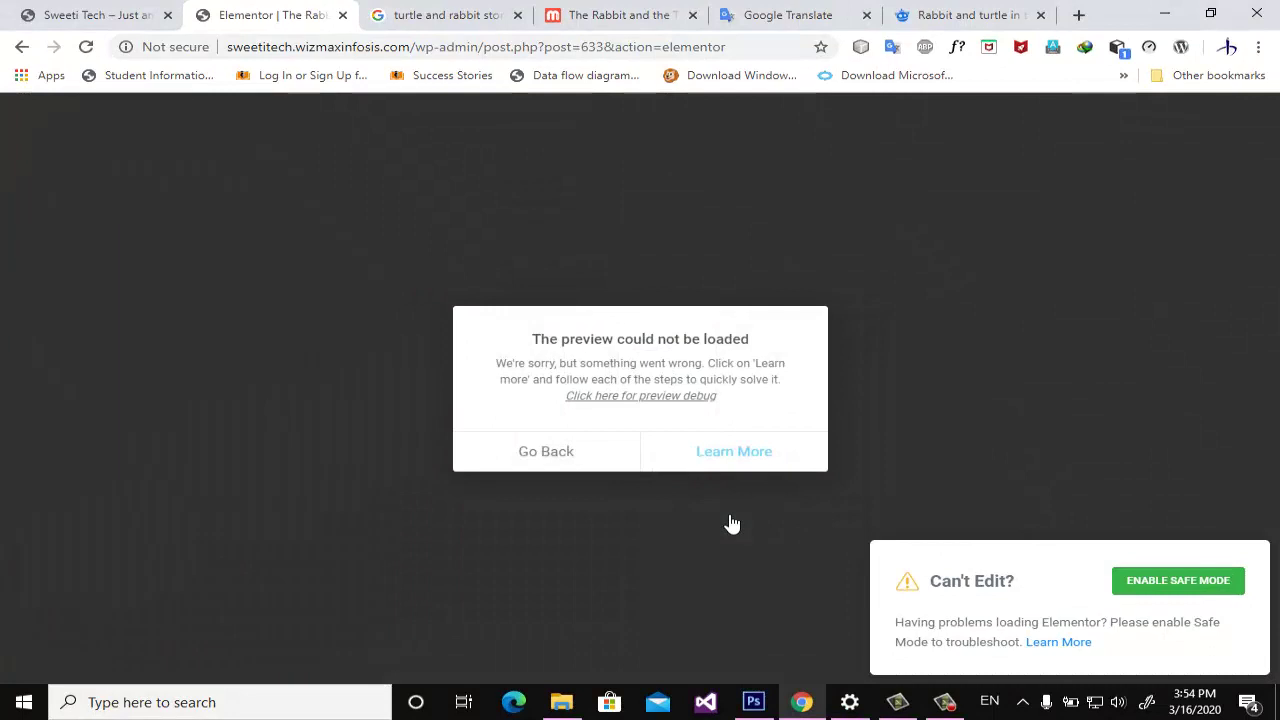
Step: Enable Elementor's Safe Mode so that the post can be loaded in the editor
click(1222, 589)
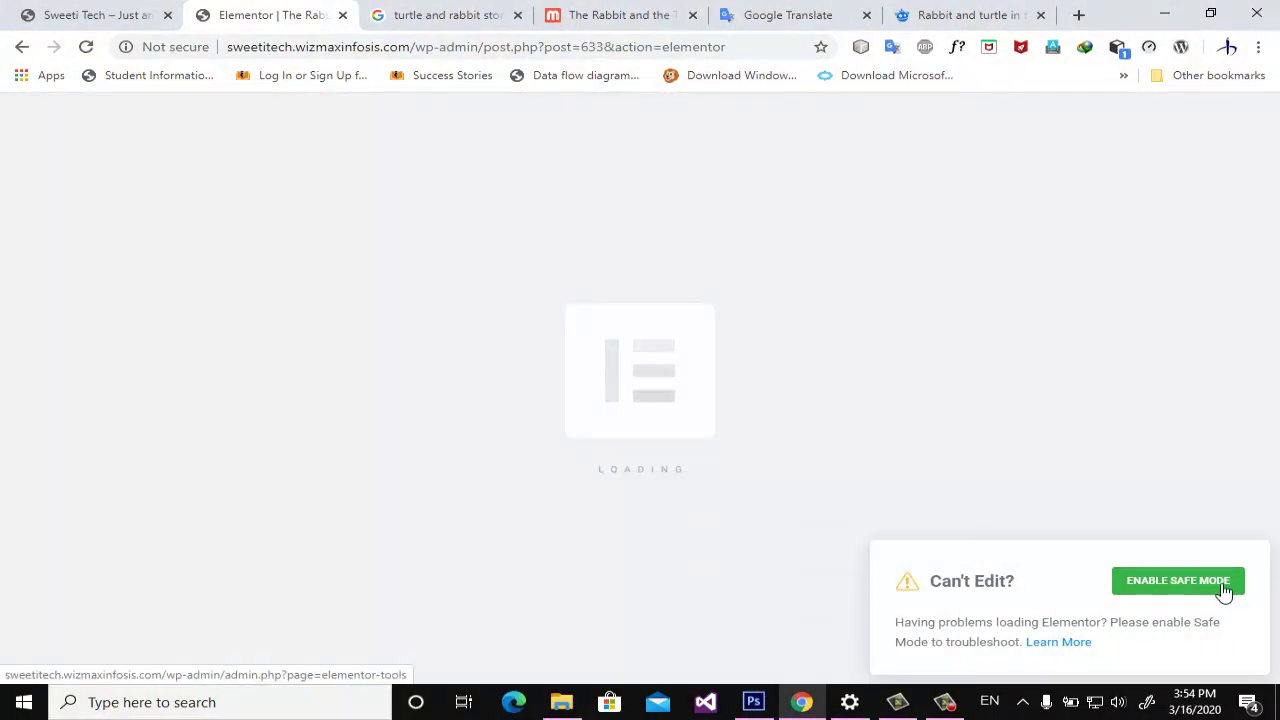
click(1224, 590)
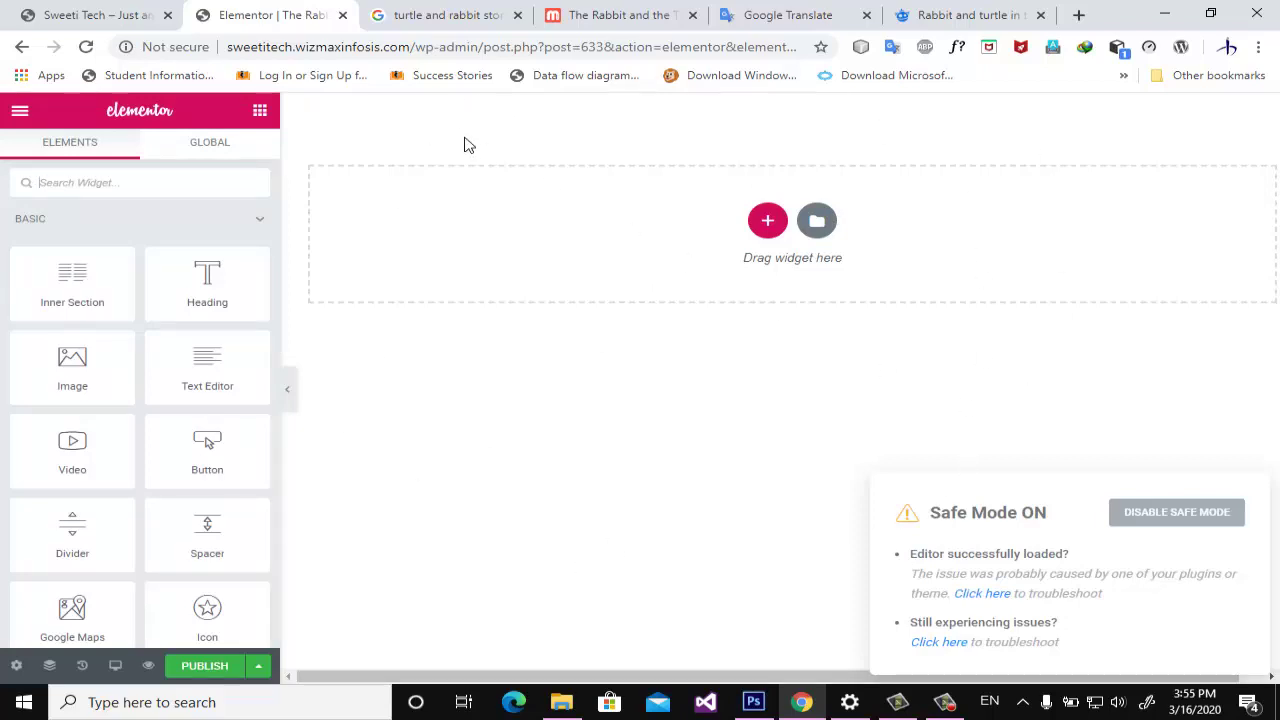
Step: Add a single-column section to the post and place a Heading widget in it
click(767, 221)
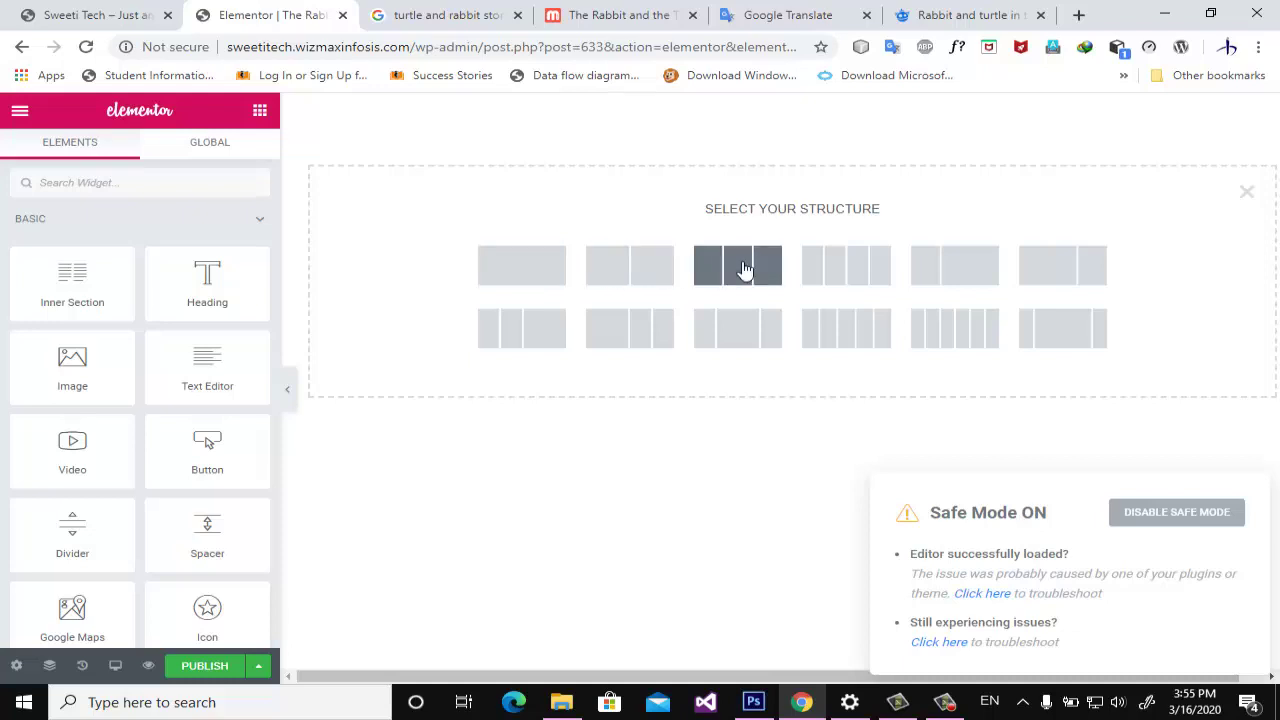
click(548, 270)
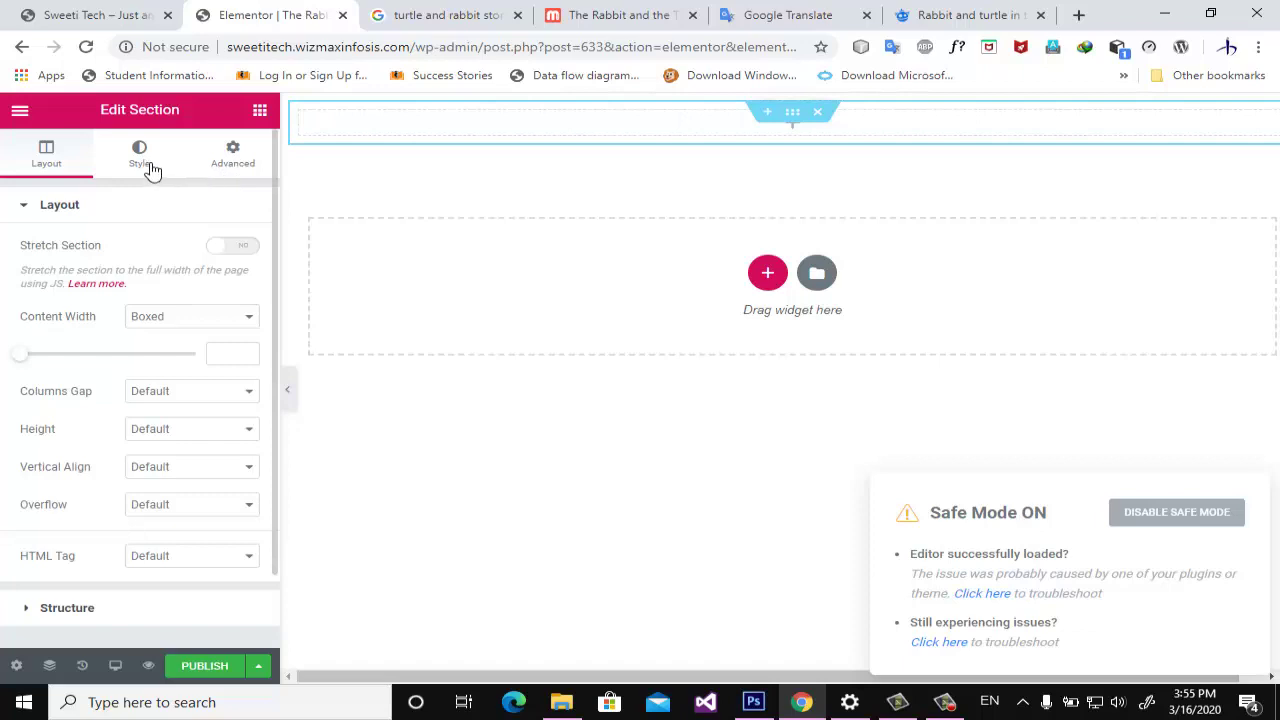
click(260, 112)
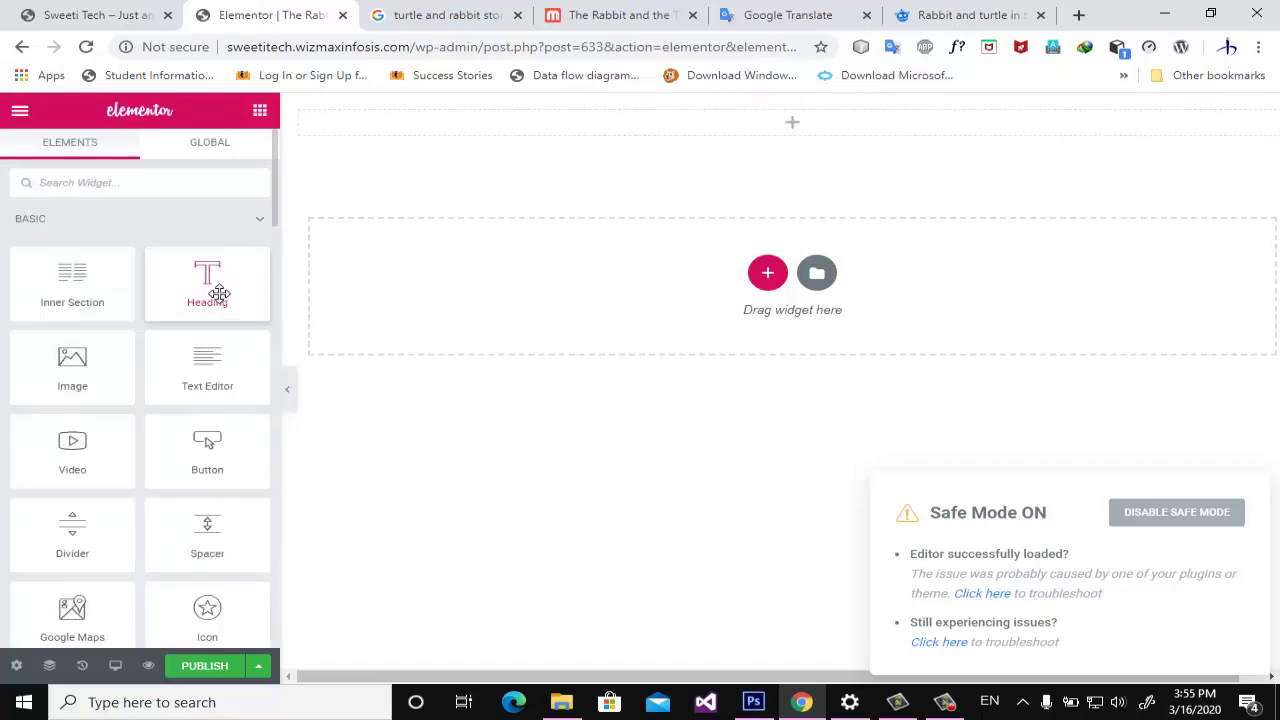
drag(219, 294, 662, 126)
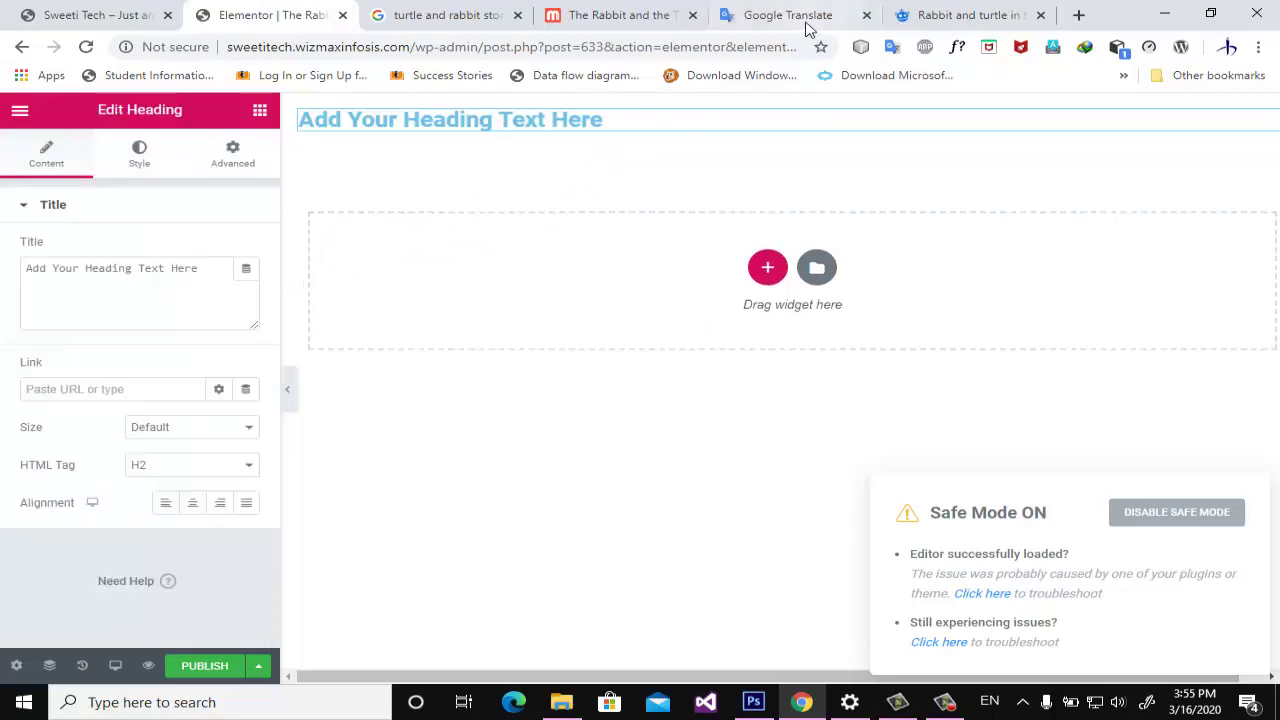
Step: Copy the story title from the moralstories.org page and replace the heading widget's placeholder text with "The Rabbit and the Turtle"
click(624, 16)
right_click(356, 151)
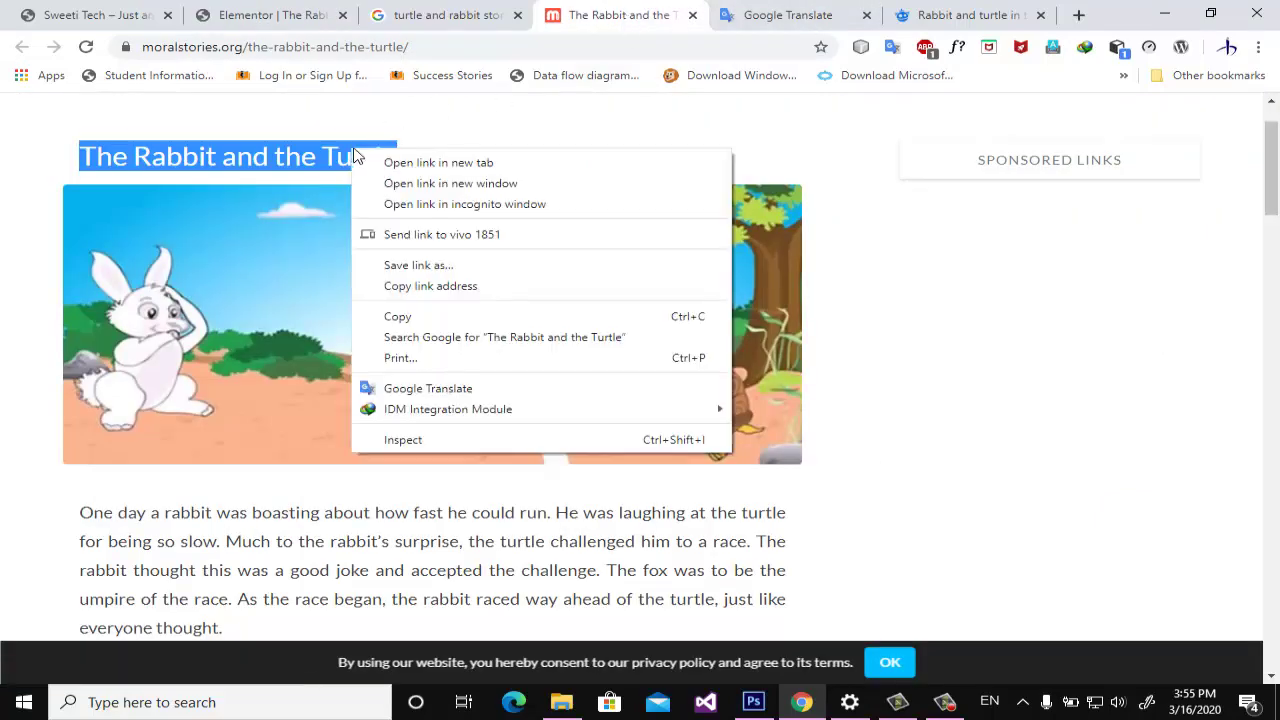
click(418, 316)
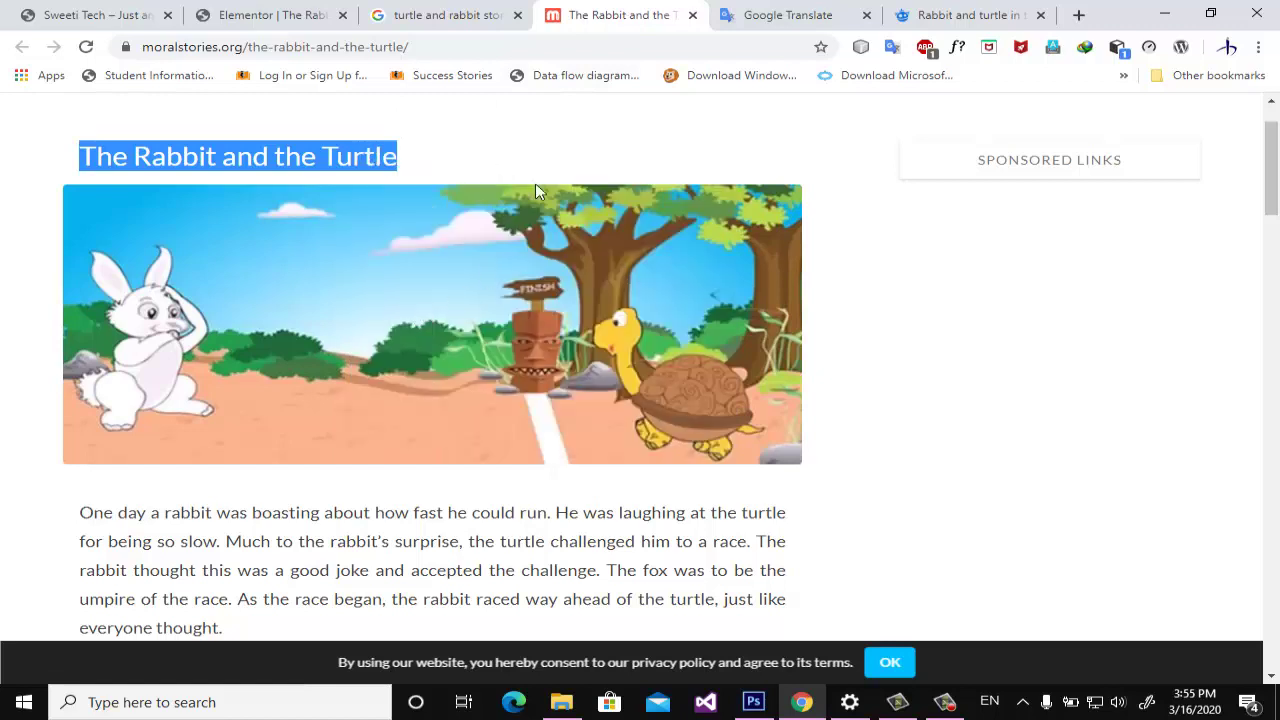
click(294, 16)
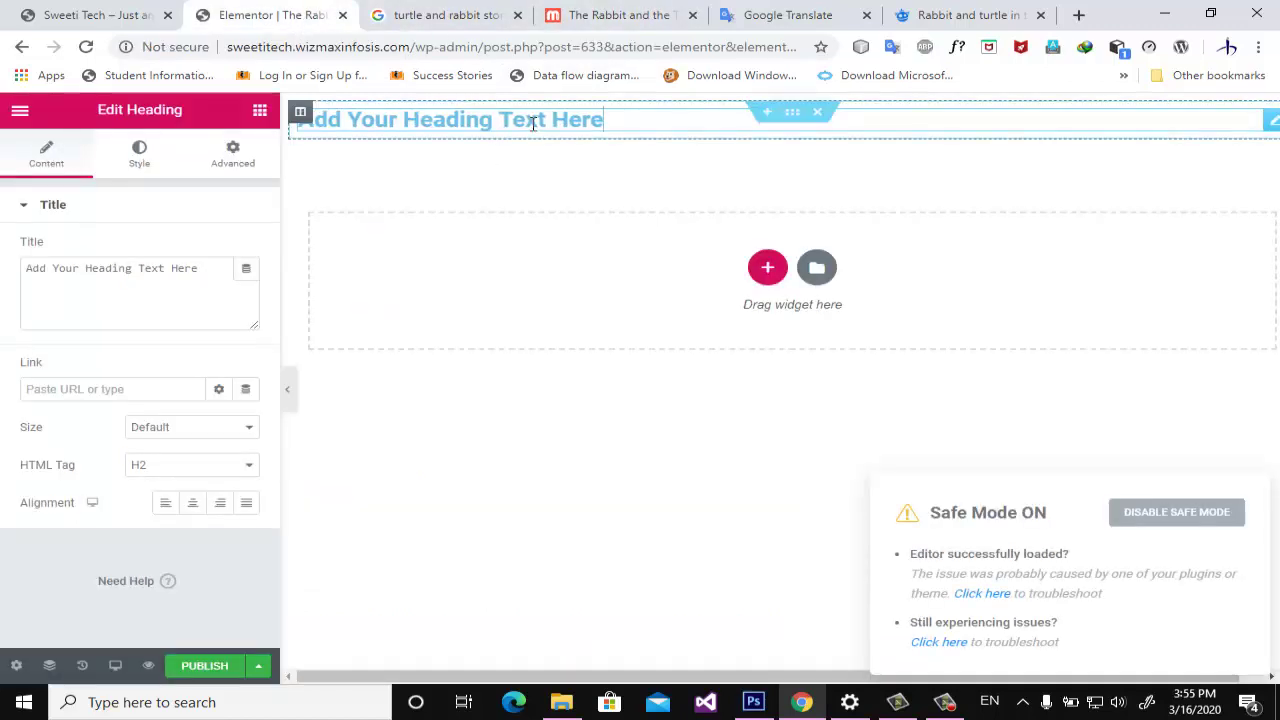
drag(217, 277, 41, 278)
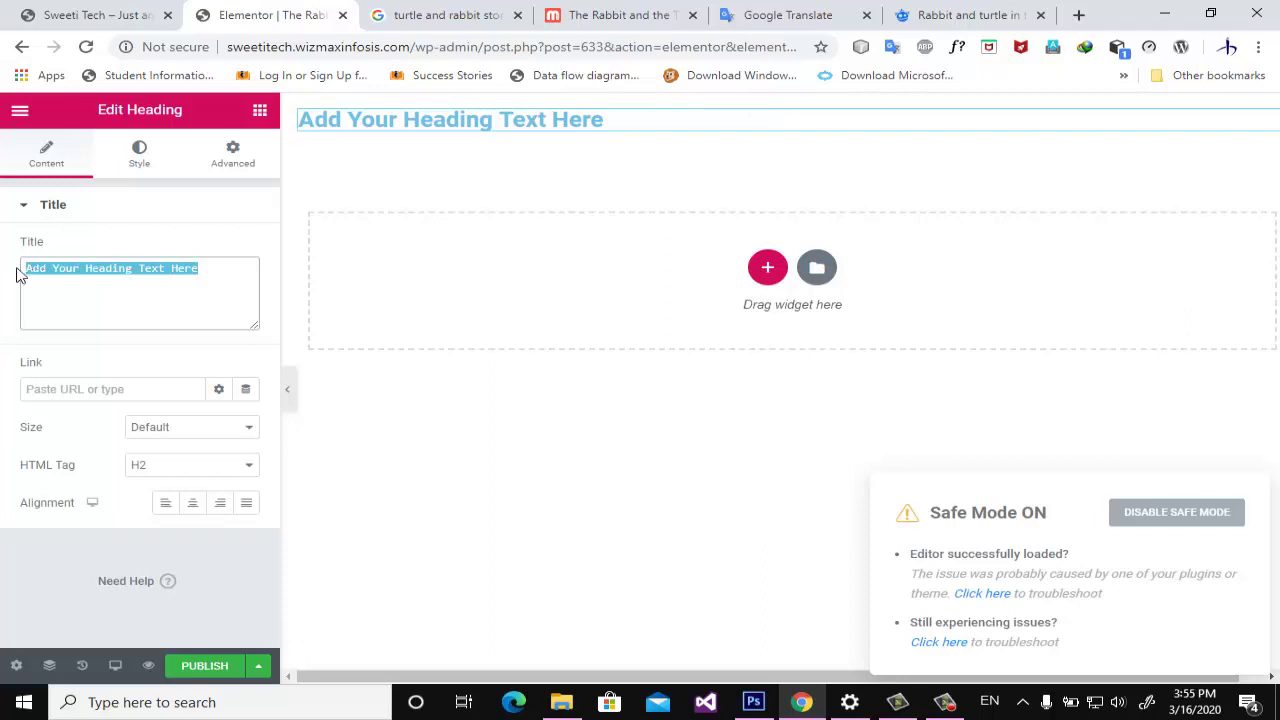
key(ctrl+v)
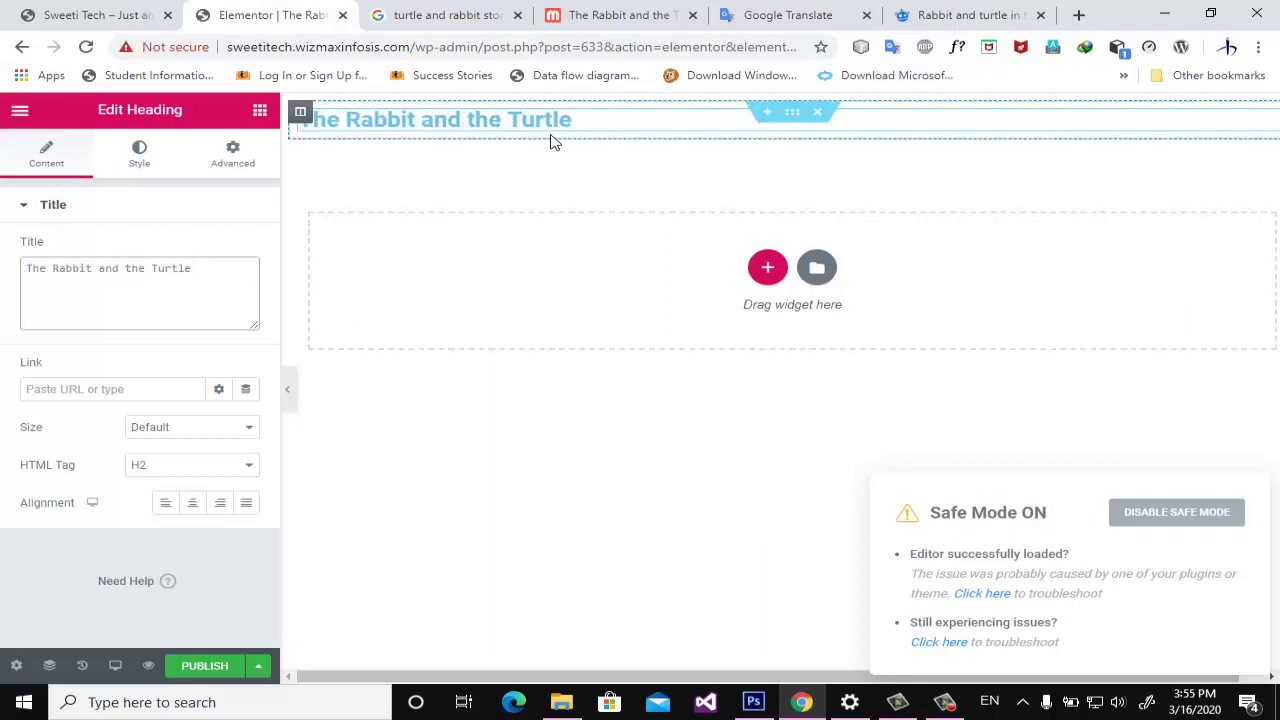
Step: Try the green swatch as the heading's text color, and settle on dark gray #54595F
click(139, 155)
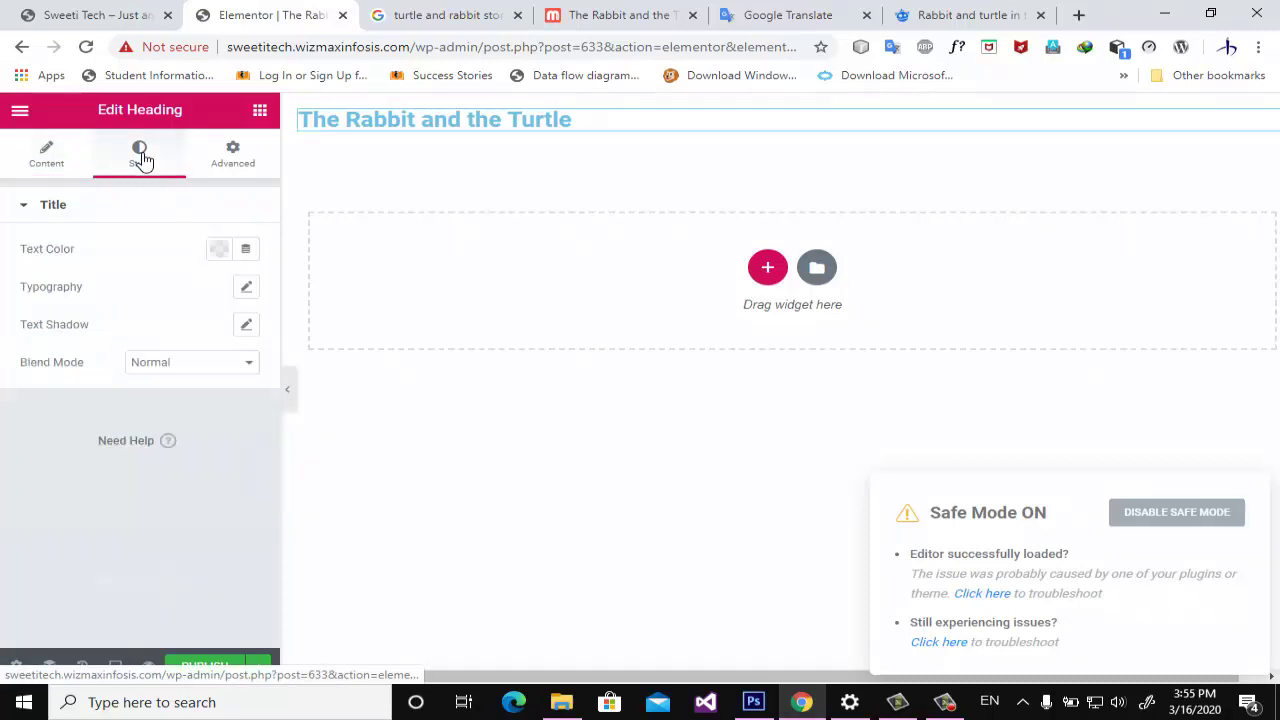
click(228, 255)
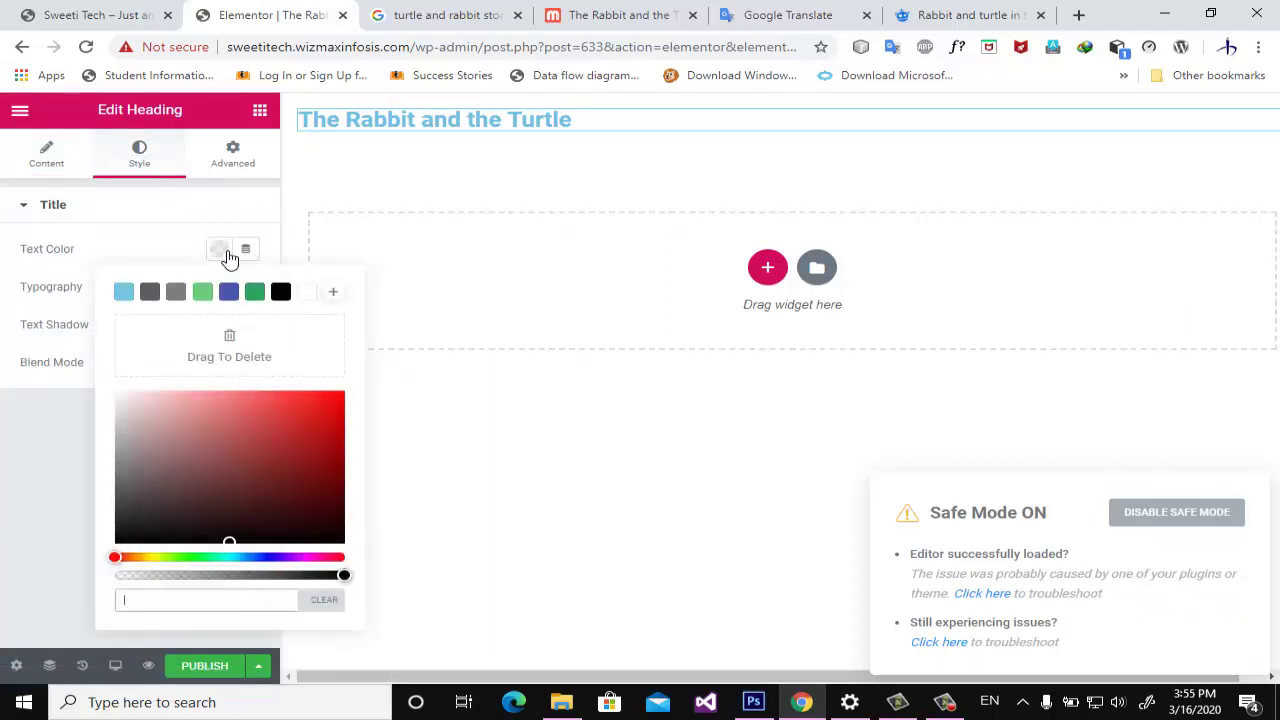
click(262, 292)
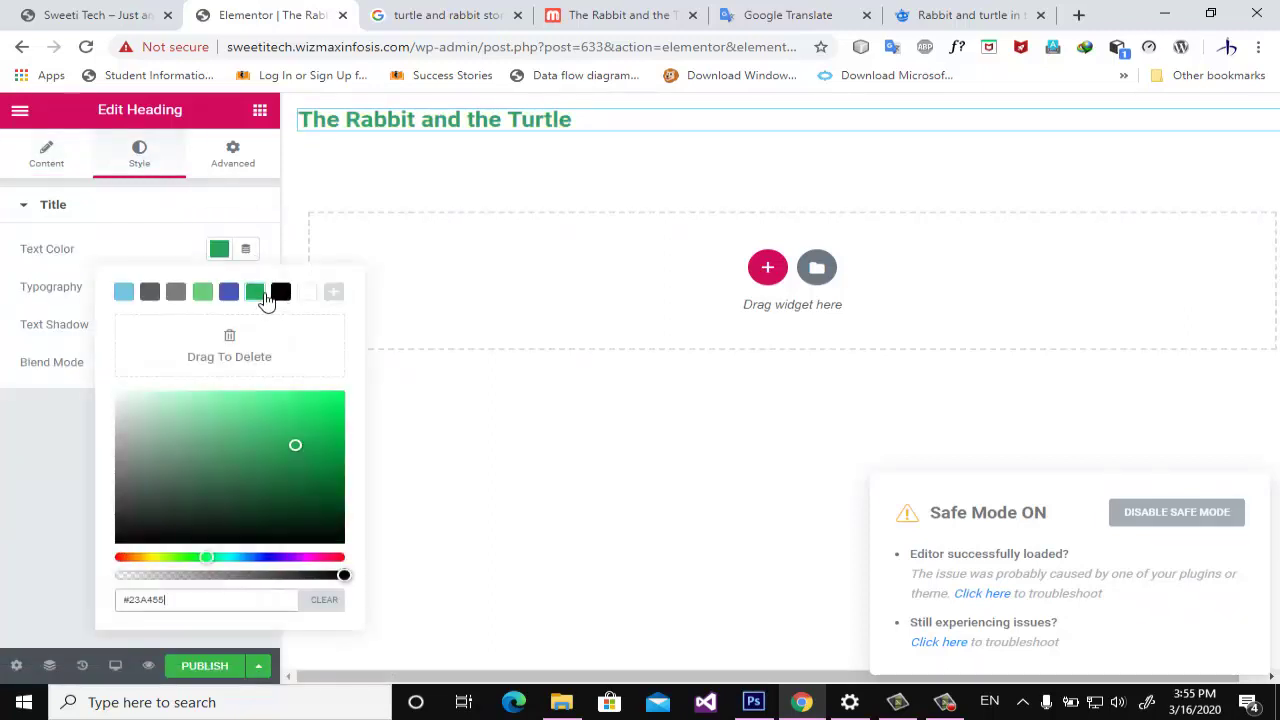
click(149, 293)
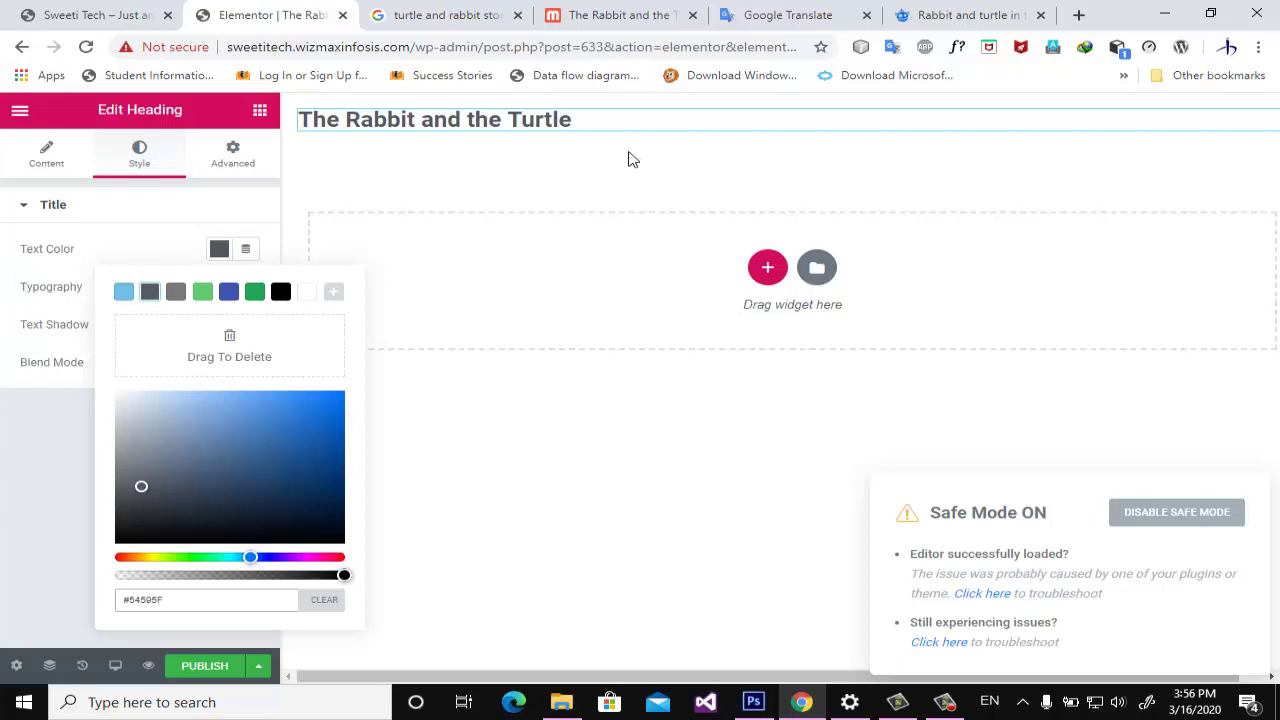
Step: Place an Image widget directly below the heading in the same section
click(259, 110)
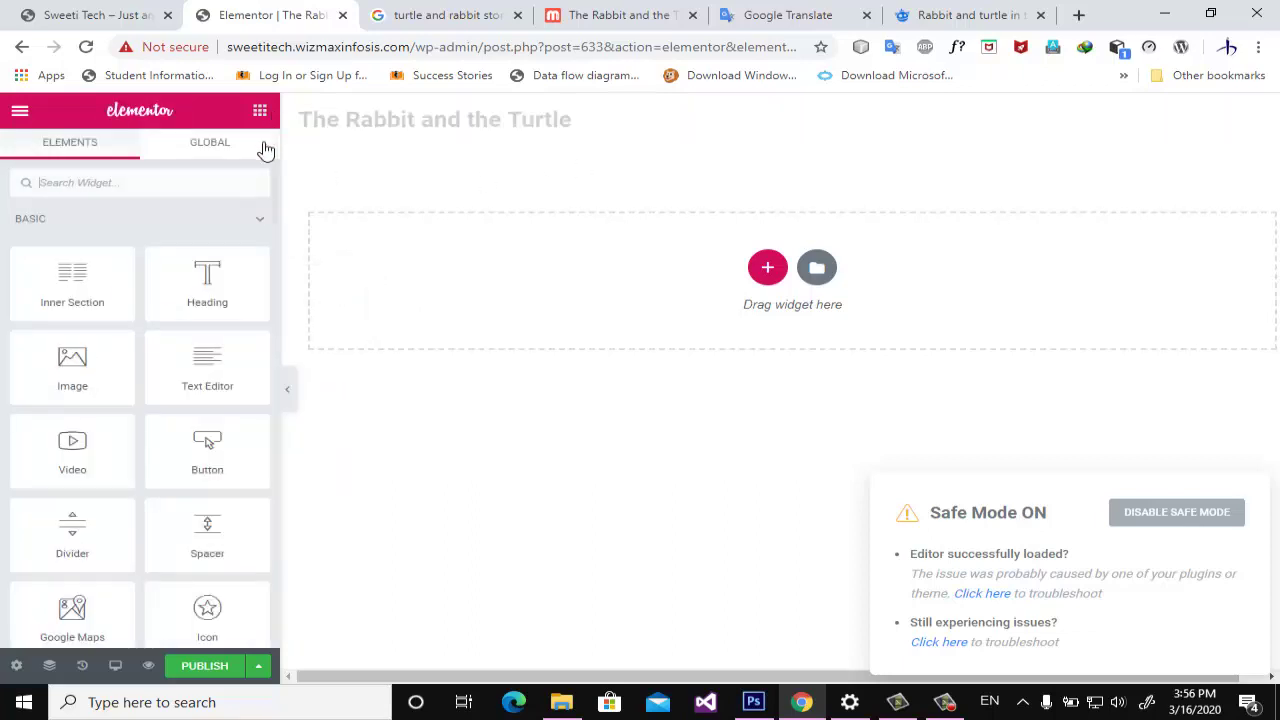
drag(87, 382, 527, 133)
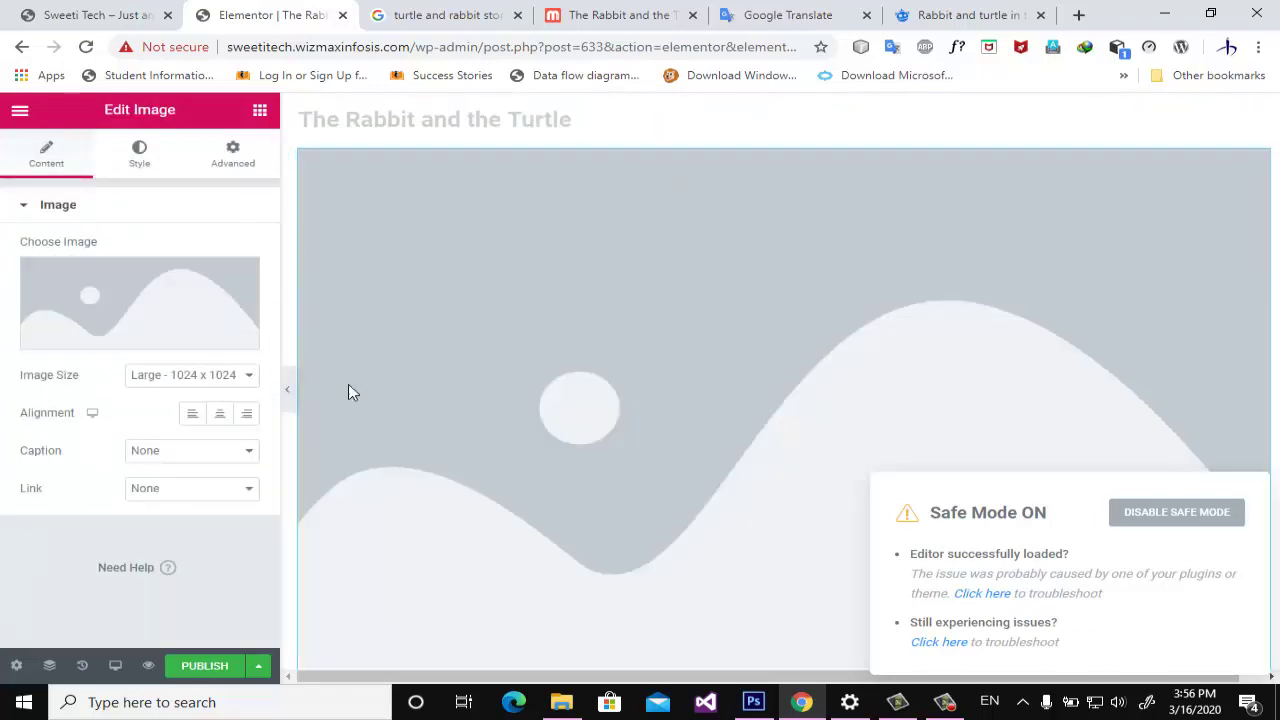
click(157, 348)
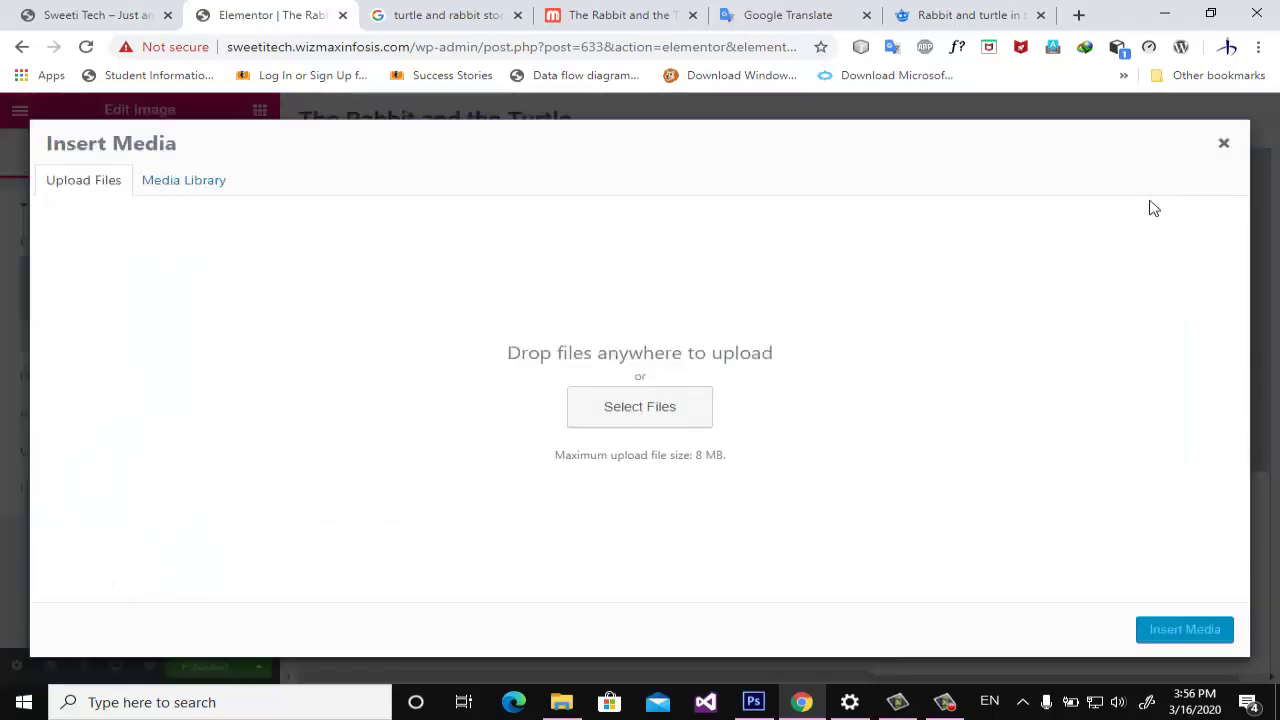
click(1223, 145)
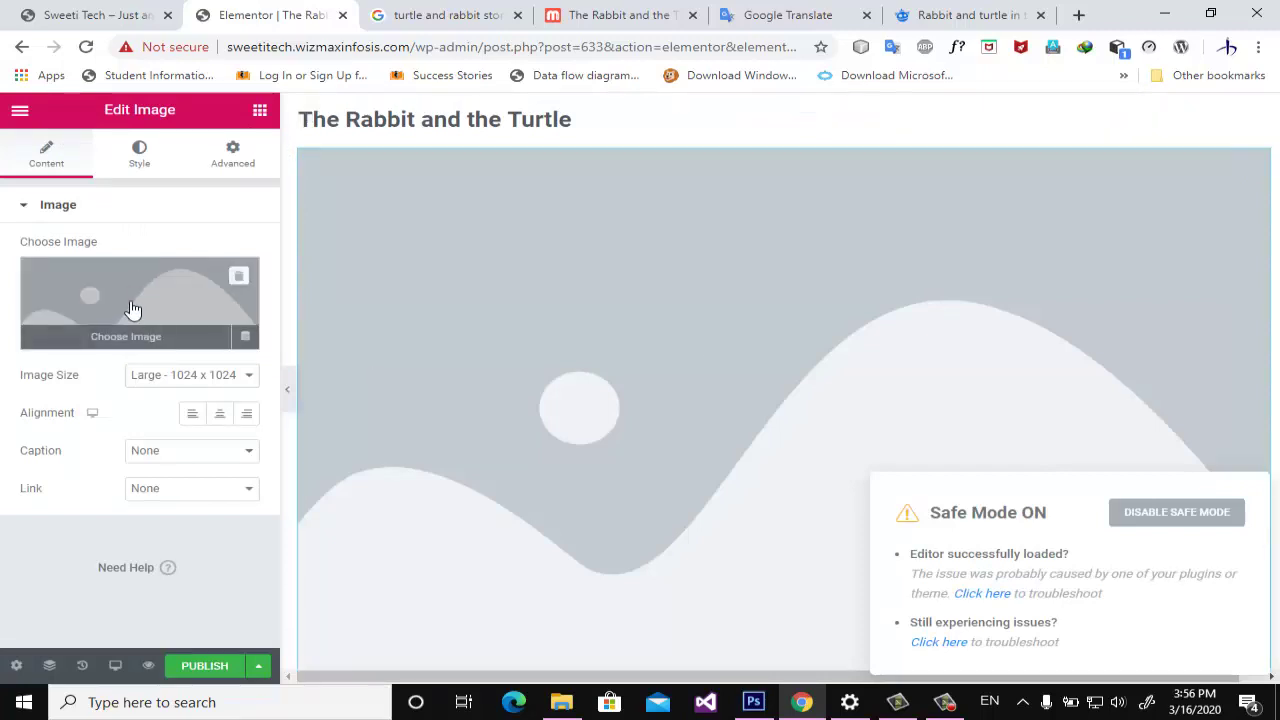
click(440, 127)
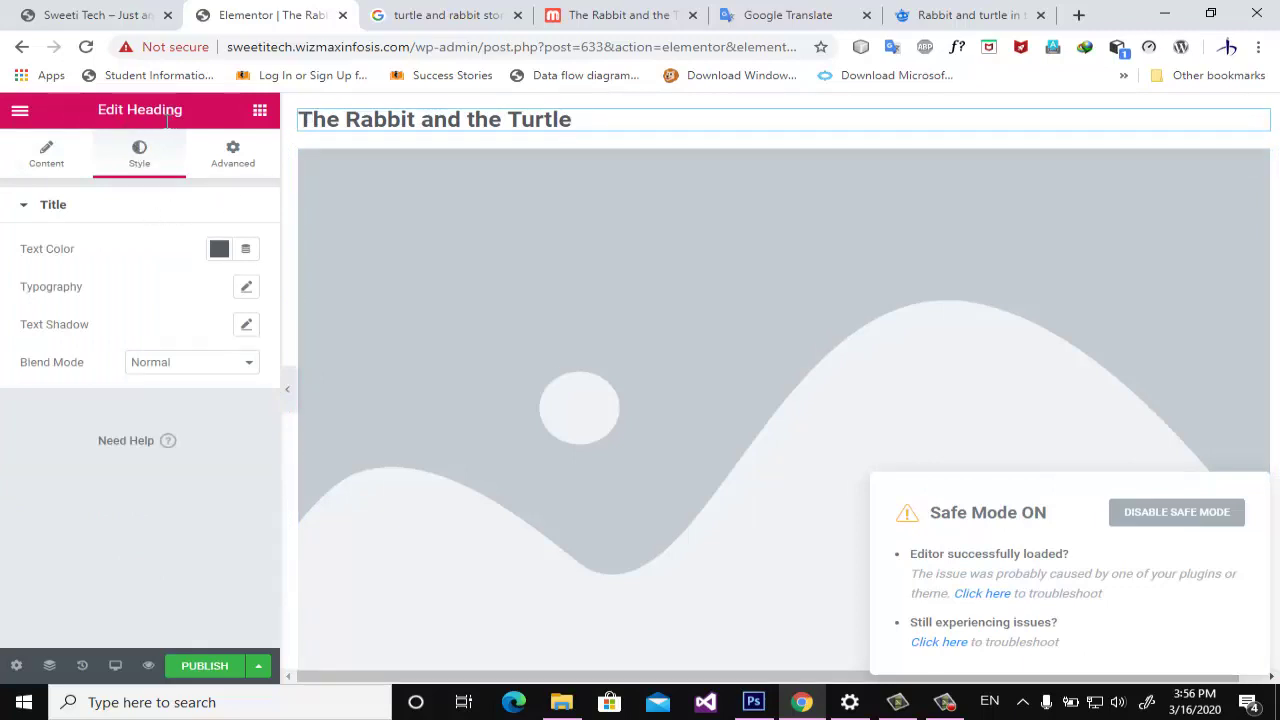
click(572, 236)
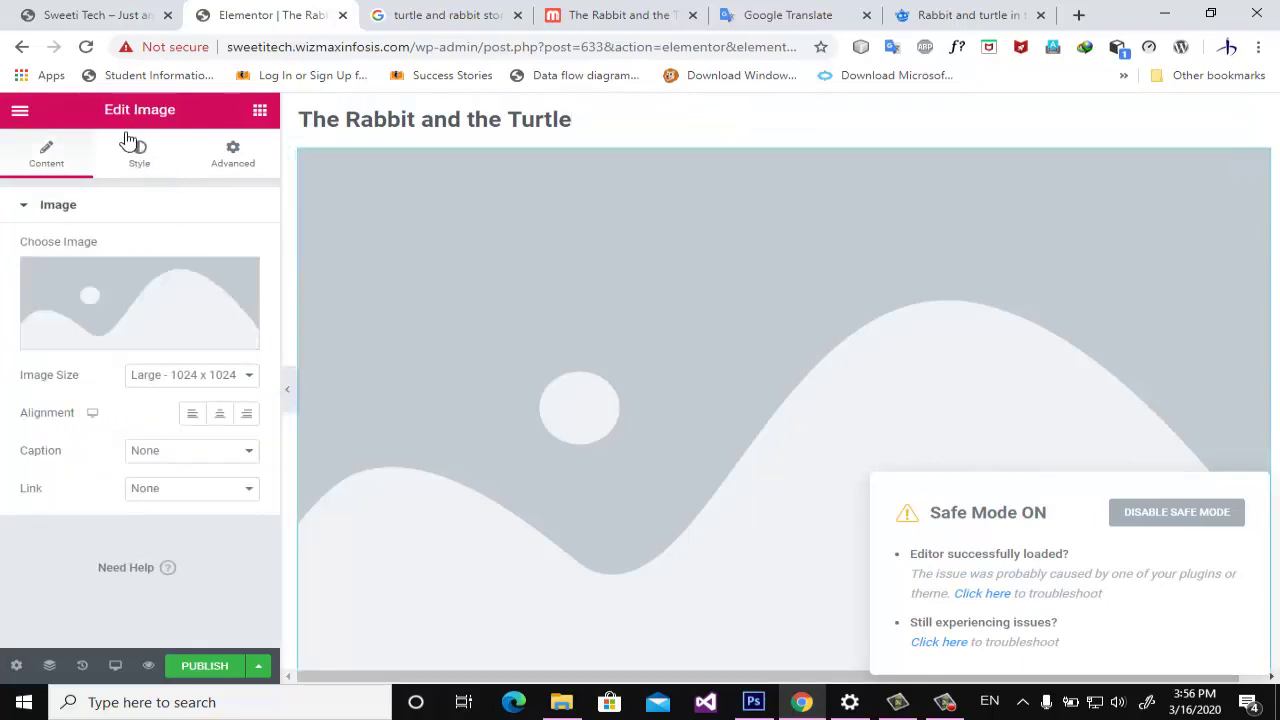
Step: Upload the image 30094 from the Training folder on New Volume (F:) and insert it into the image widget
mouse_move(151, 286)
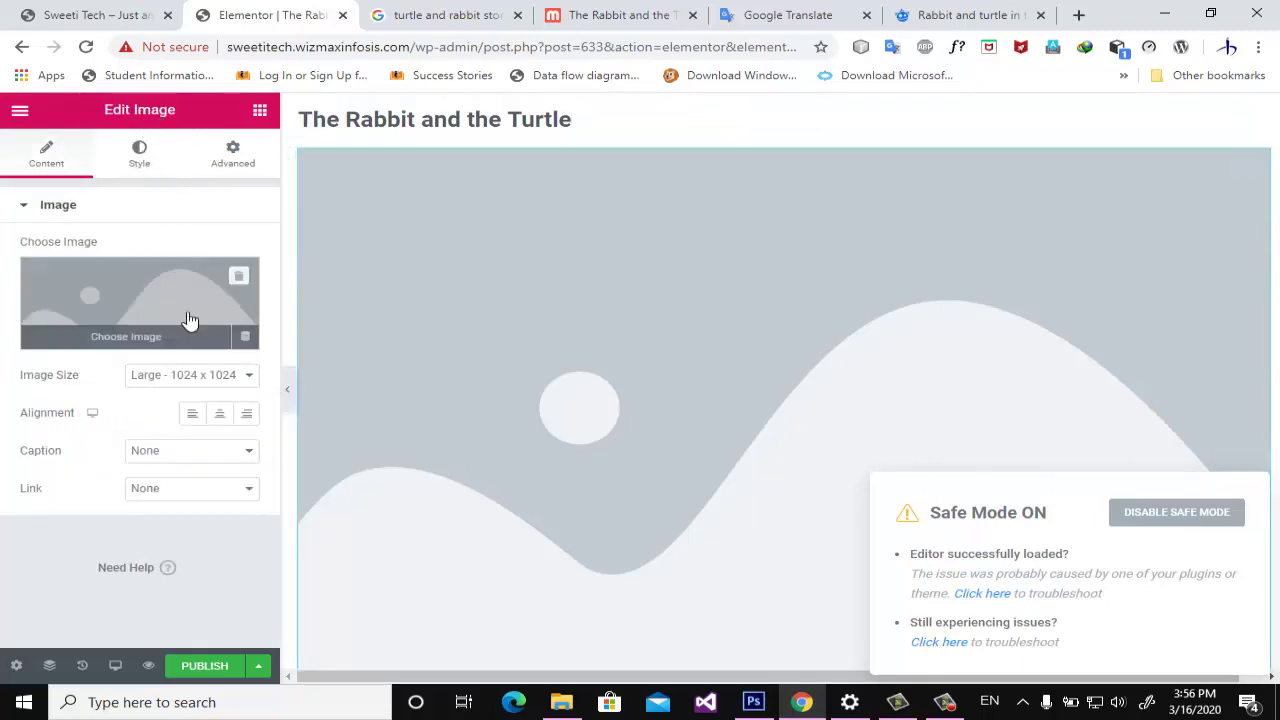
click(145, 340)
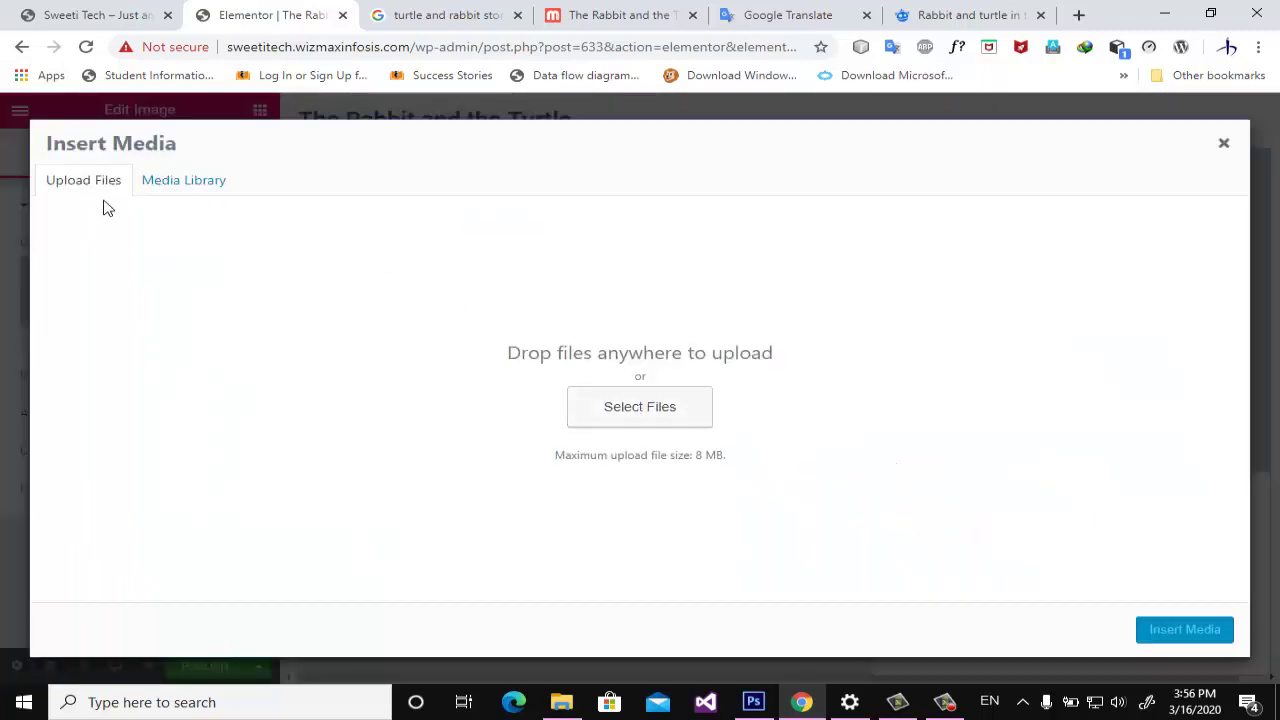
click(607, 420)
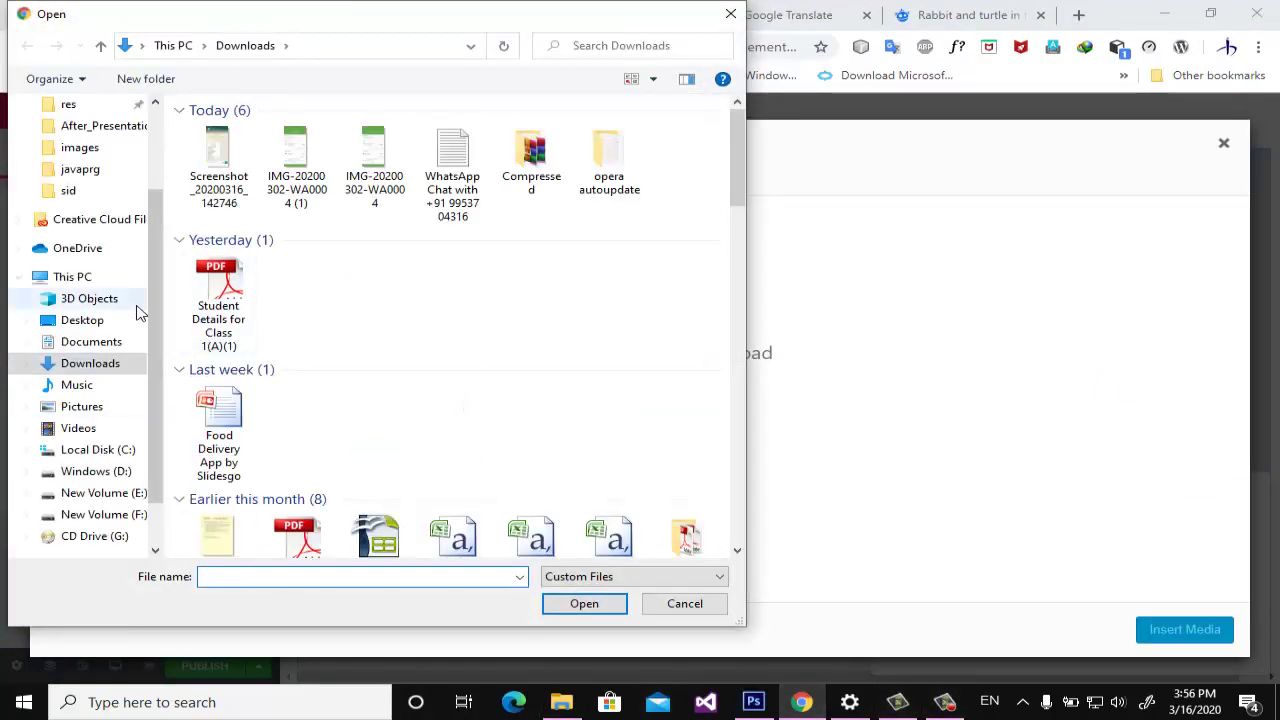
scroll(114, 240, up, 1)
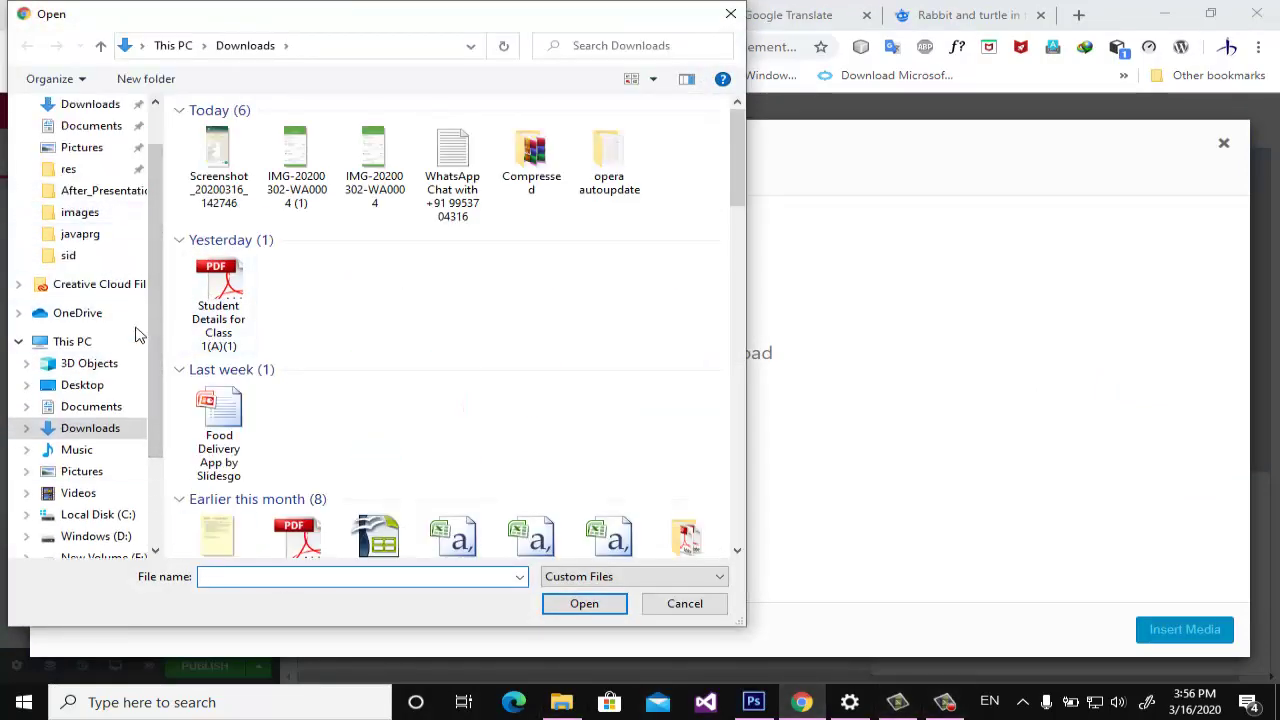
drag(157, 352, 163, 436)
click(112, 449)
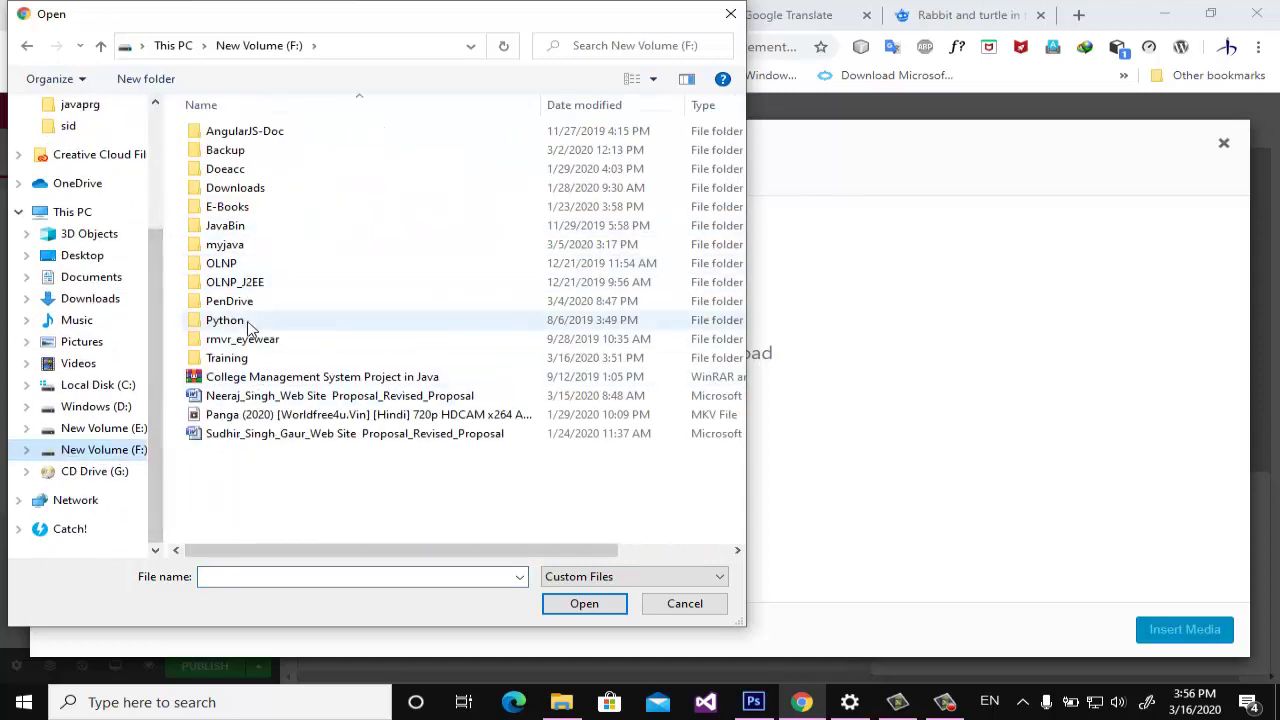
double_click(240, 363)
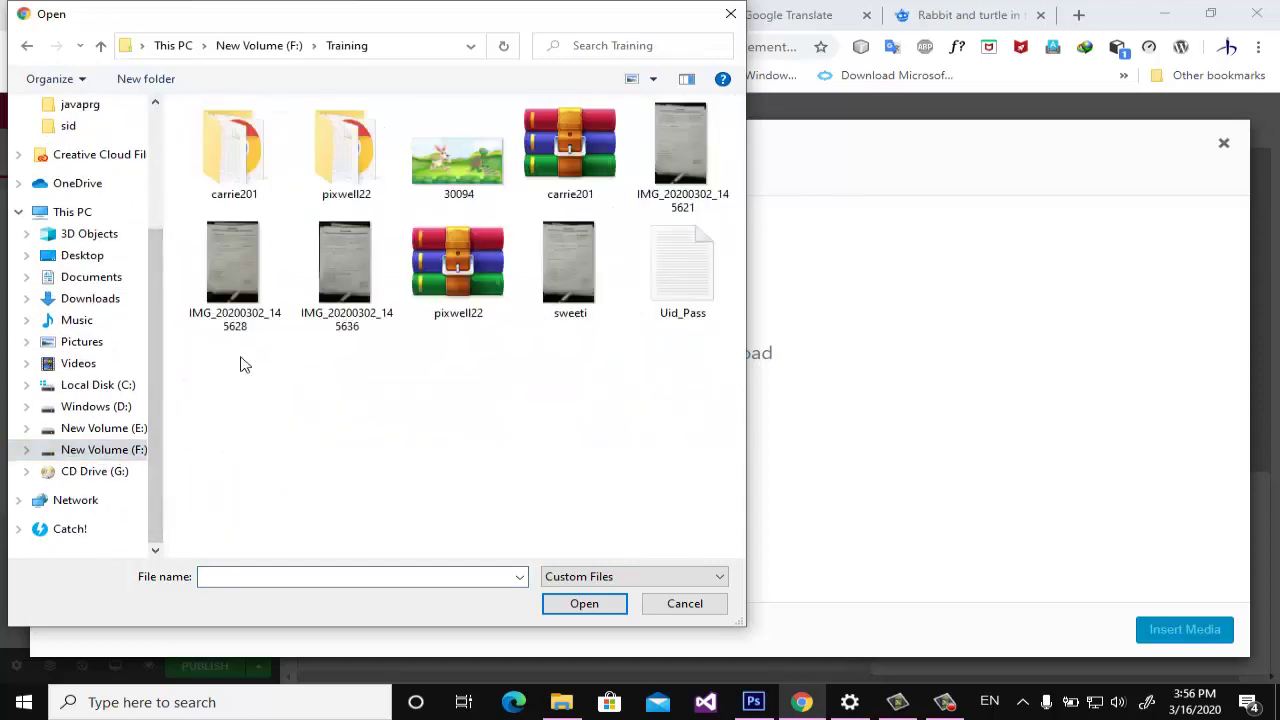
click(463, 180)
click(585, 604)
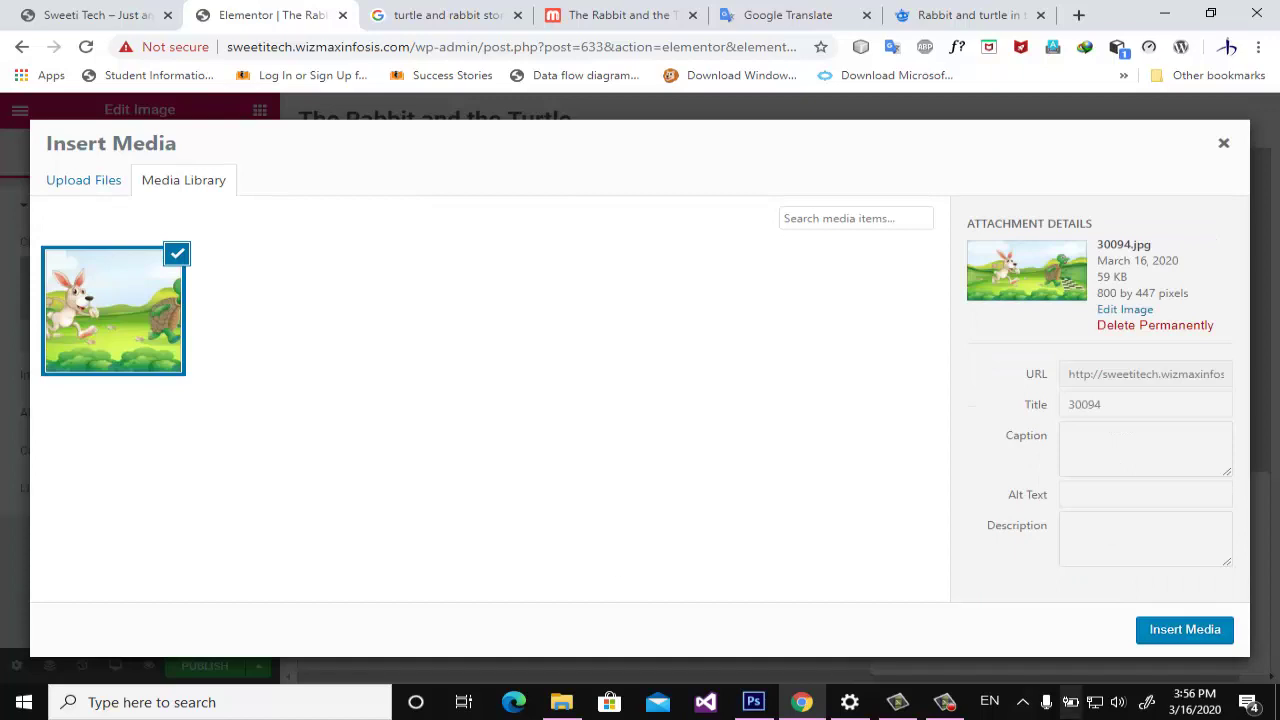
click(1200, 636)
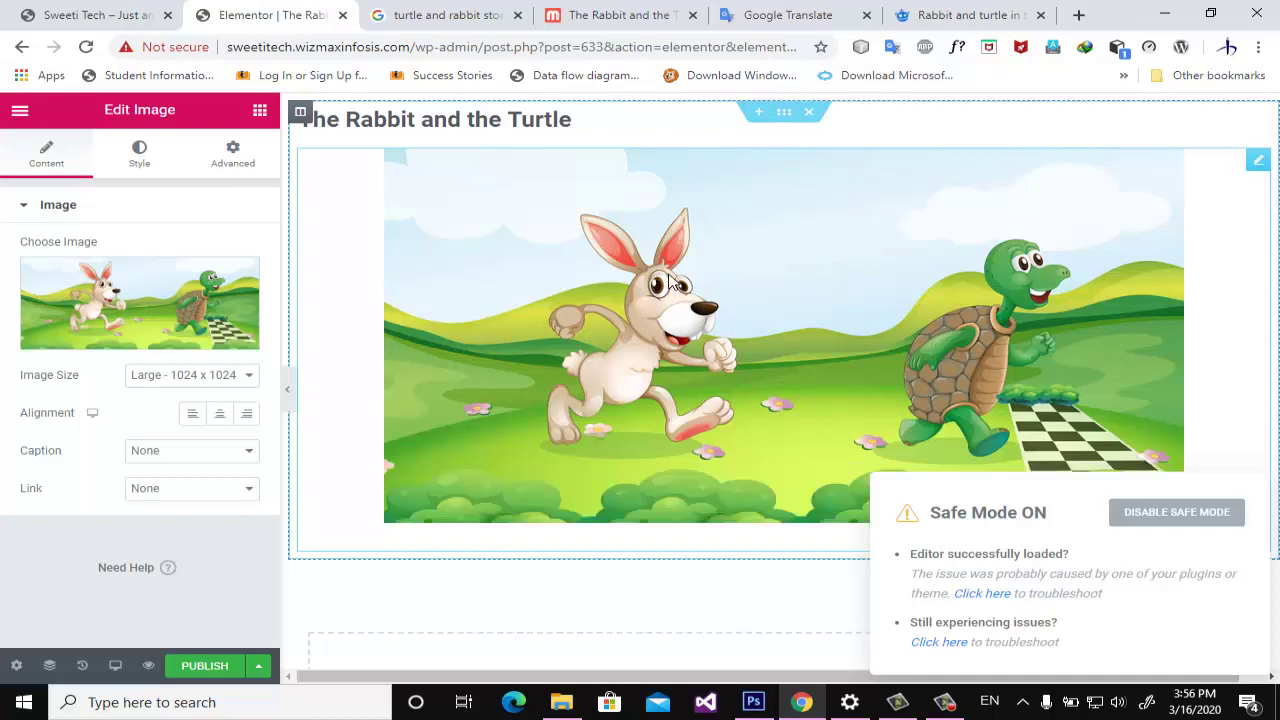
Step: Compare left and center alignment for the rabbit and turtle image, and keep it aligned left
click(192, 414)
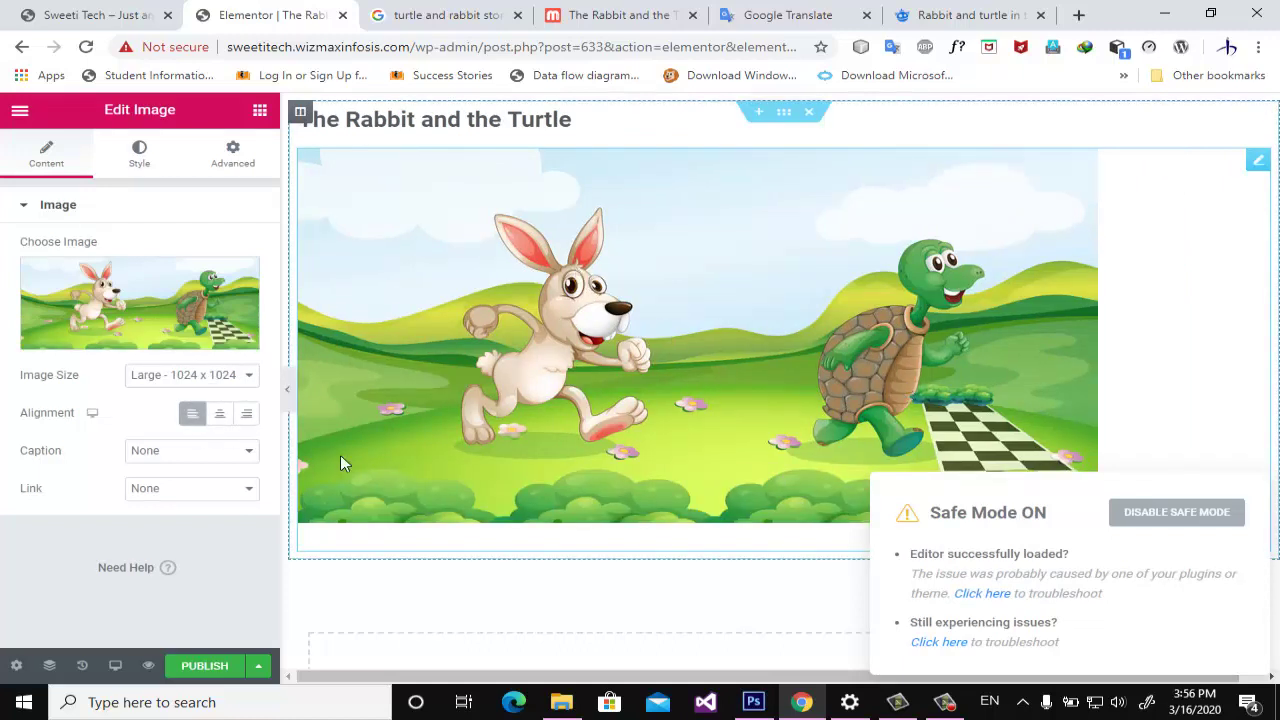
click(220, 415)
click(194, 418)
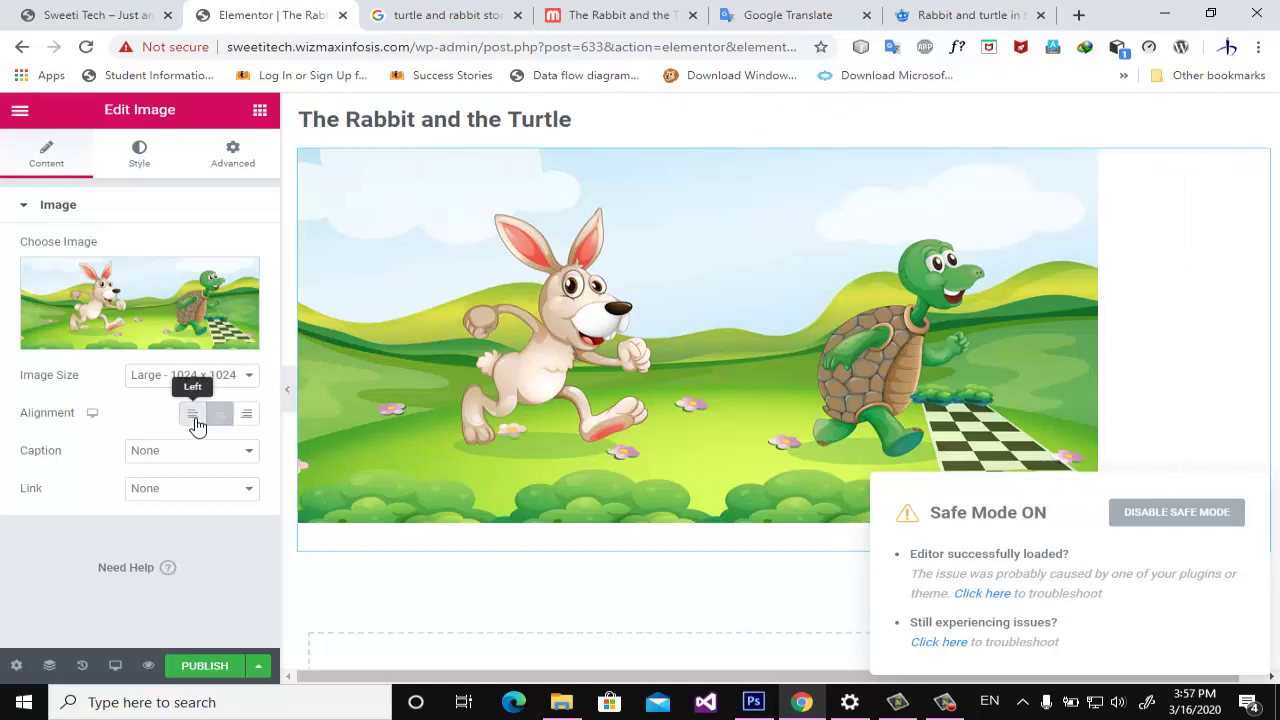
Step: Place a Text Editor widget below the rabbit and turtle image
scroll(1243, 450, down, 1)
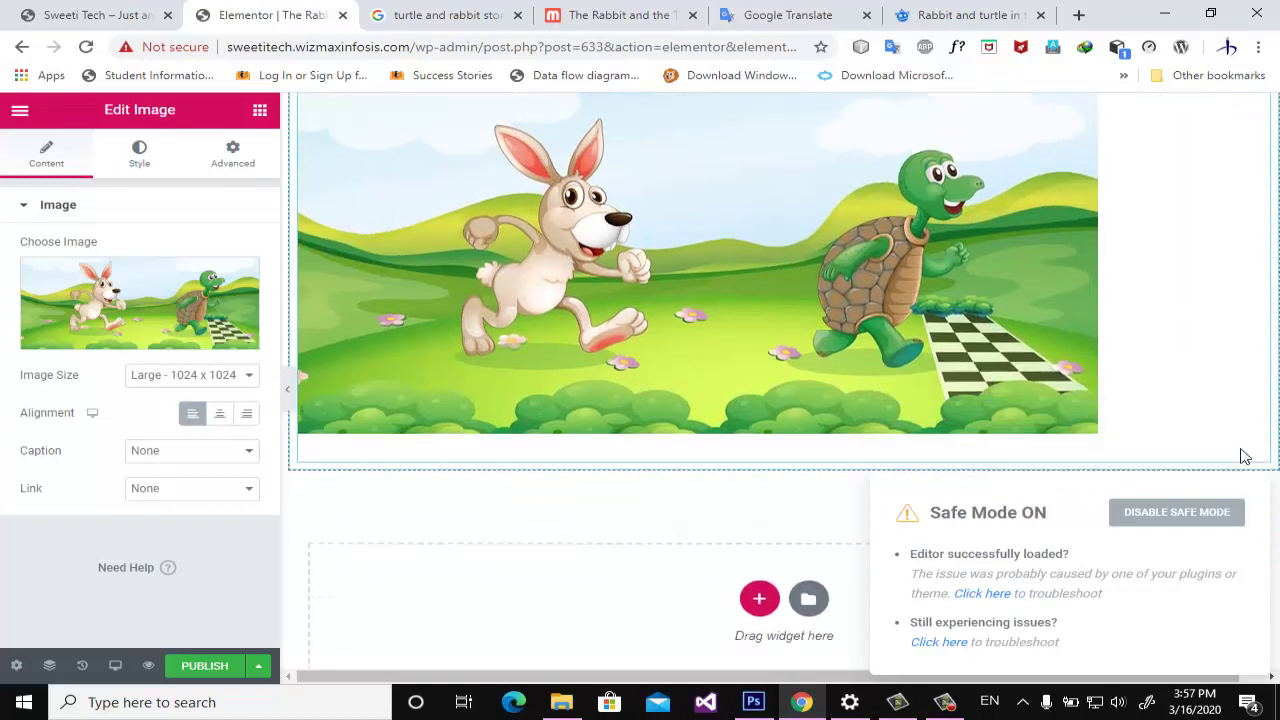
scroll(1177, 448, down, 1)
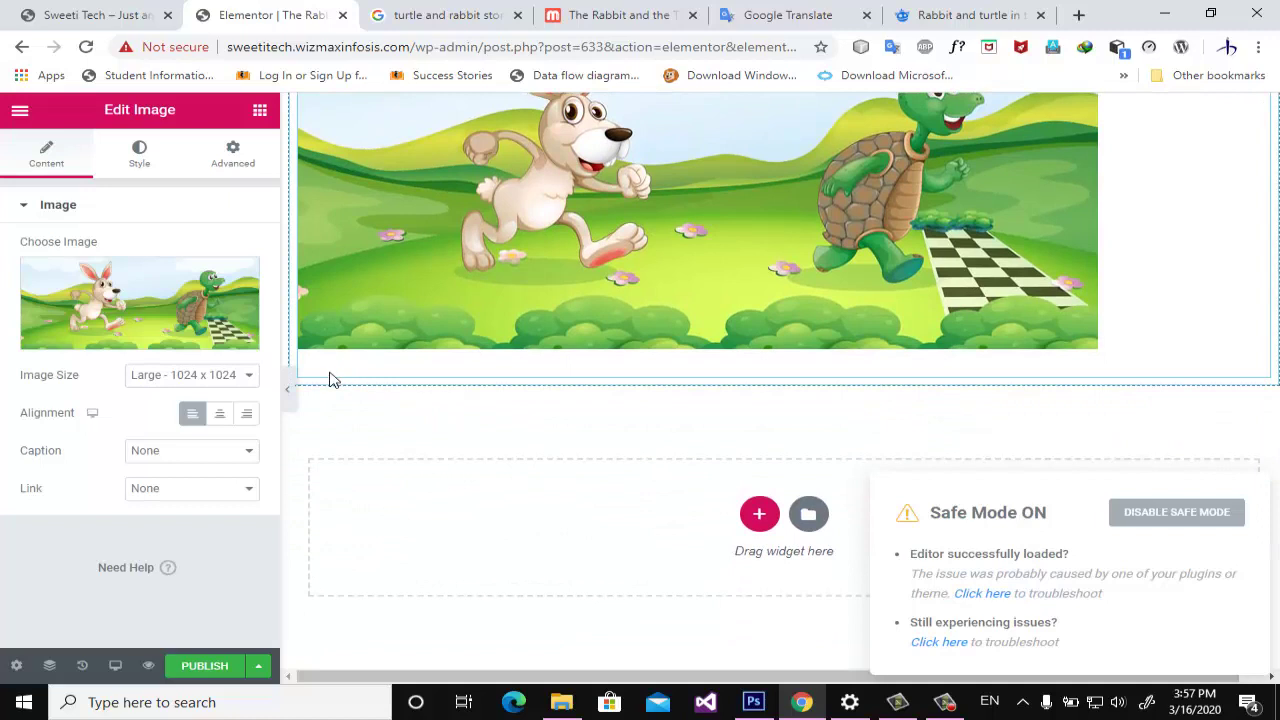
click(259, 111)
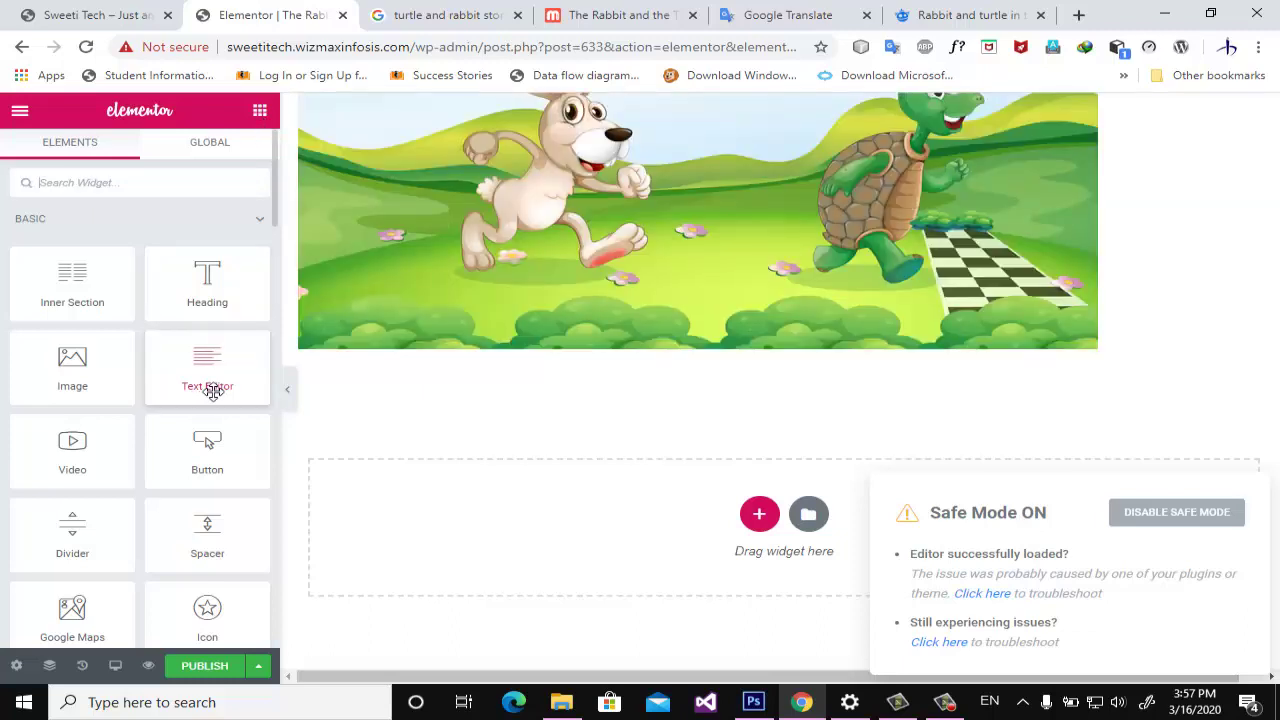
drag(216, 385, 455, 381)
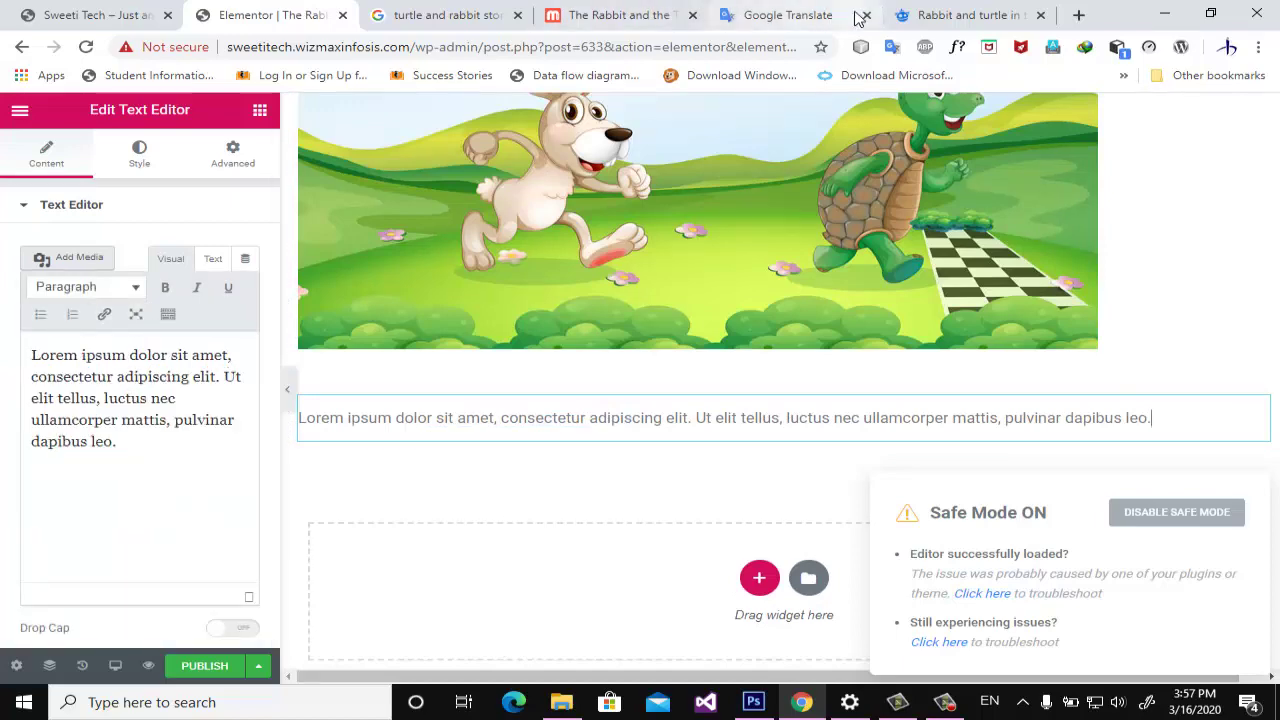
Step: Copy the Hindi translation of the story from Google Translate and replace the placeholder text in the Text Editor widget with it
click(925, 18)
click(778, 20)
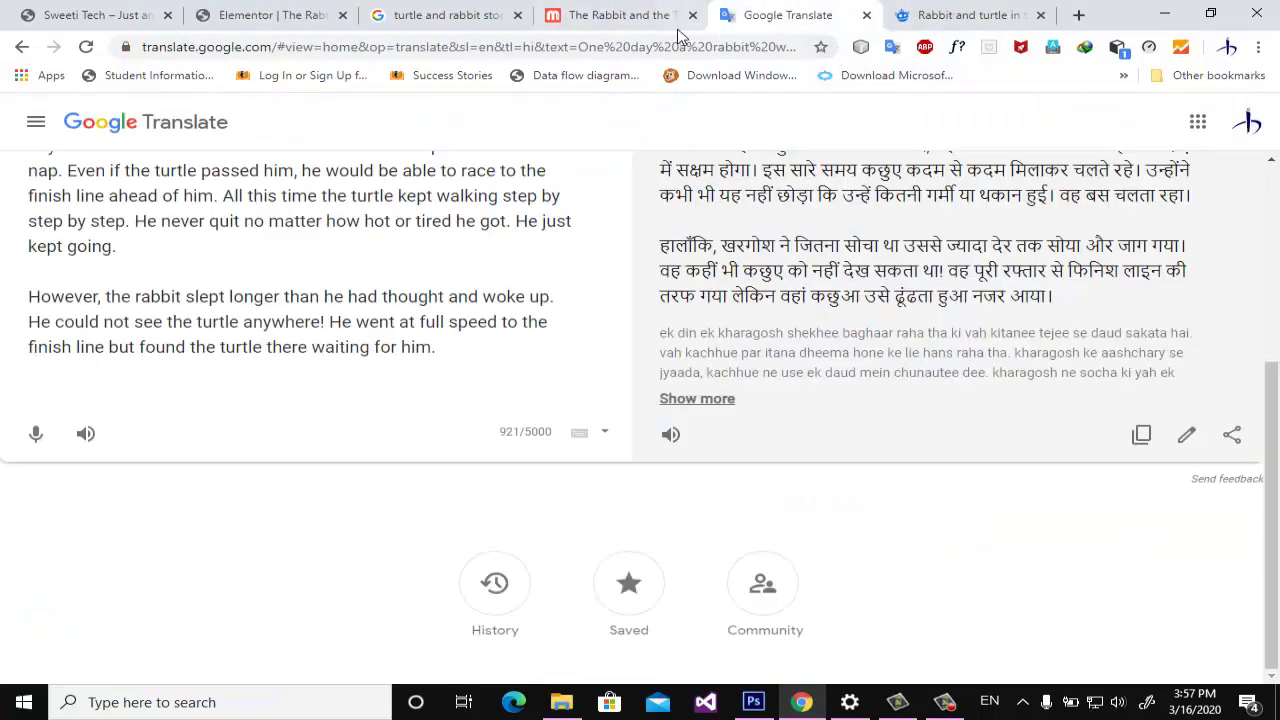
click(1141, 434)
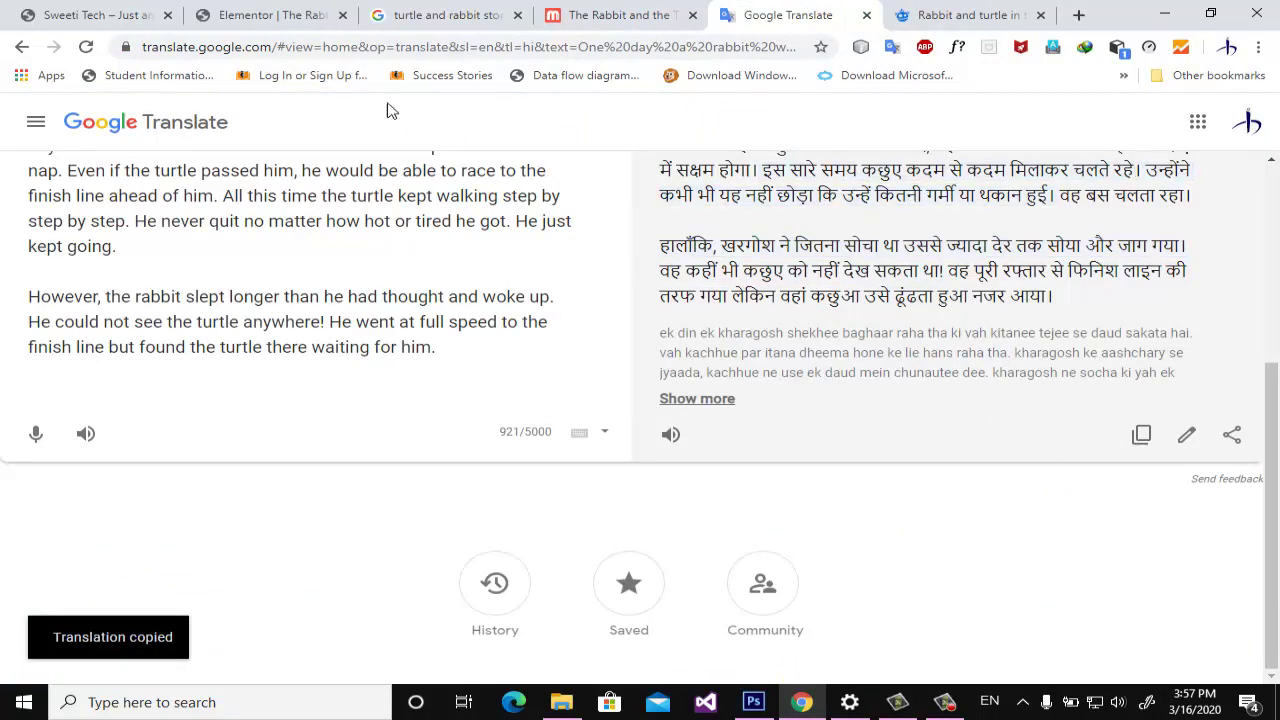
click(300, 20)
drag(223, 449, 9, 320)
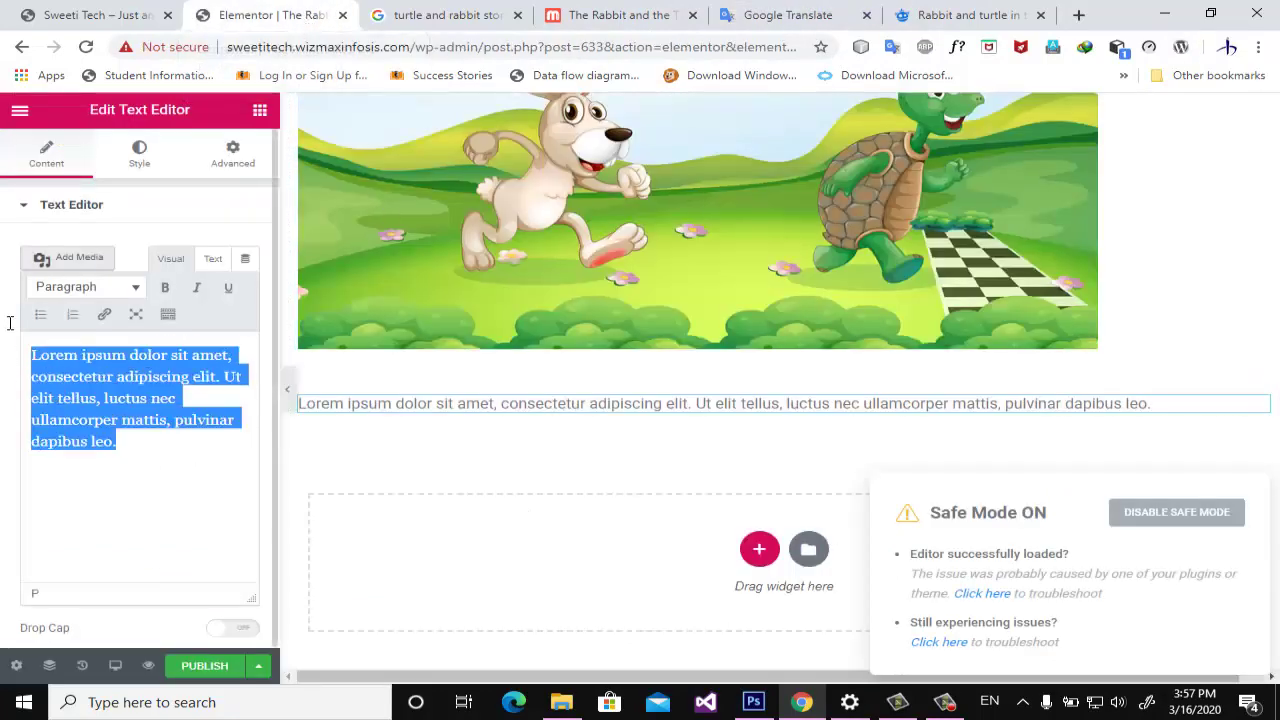
key(ctrl+v)
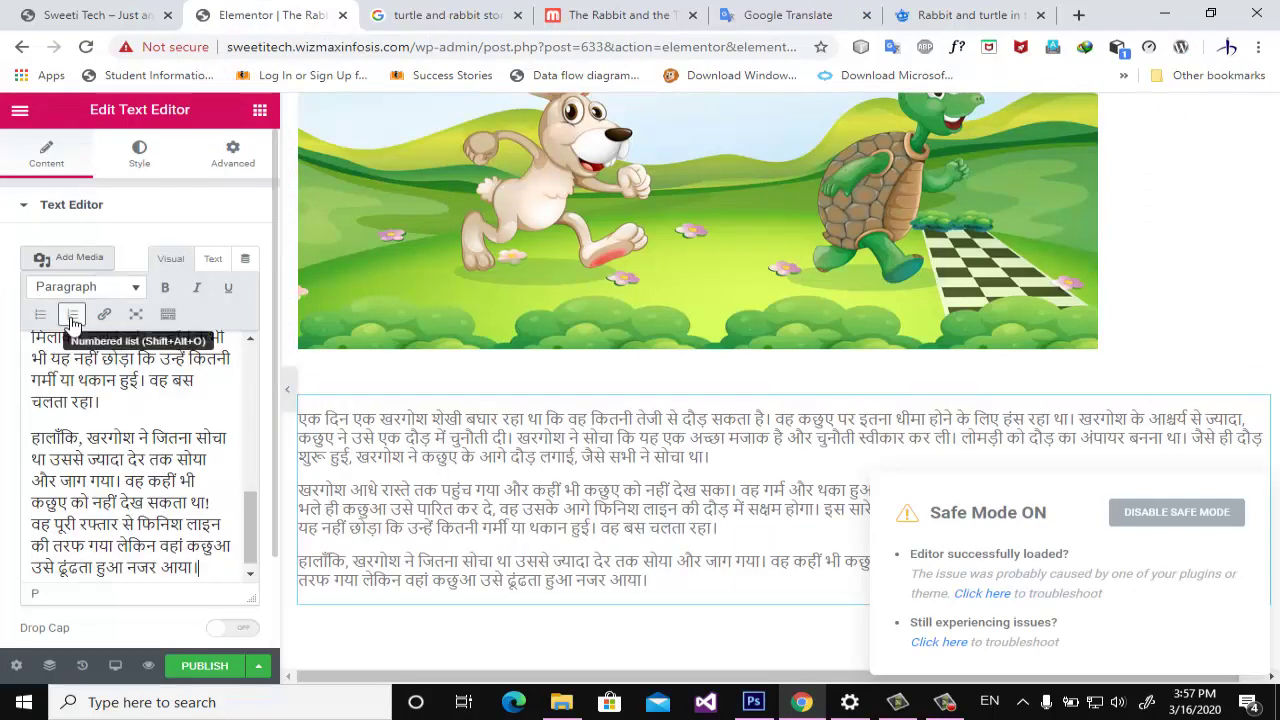
scroll(630, 444, down, 2)
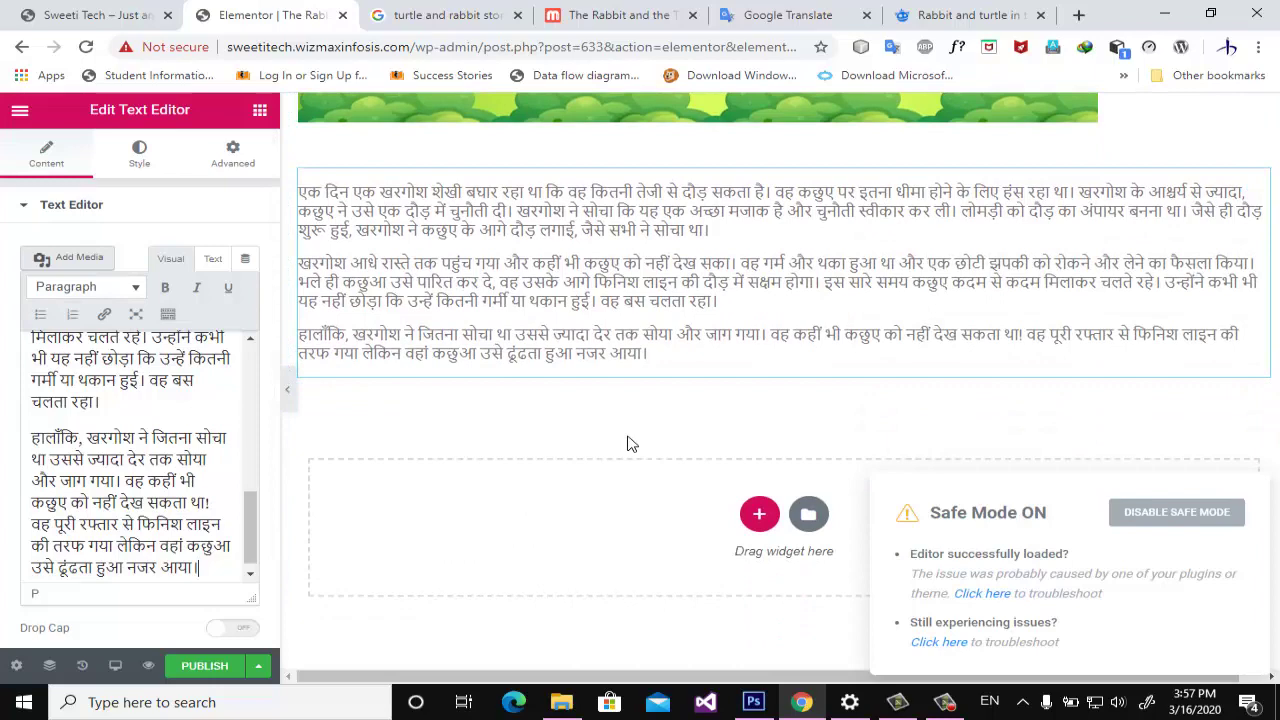
scroll(617, 413, up, 3)
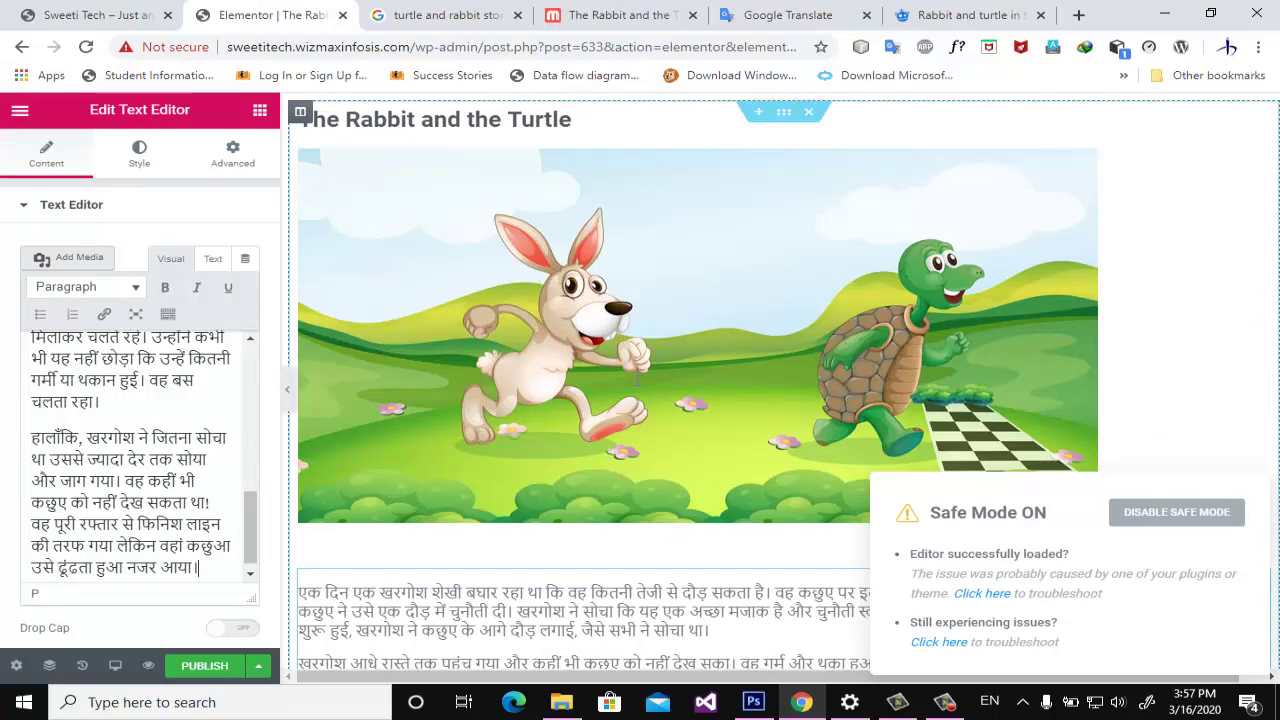
Step: Publish the post and review the live page from its title down to the end of the Hindi story
click(215, 677)
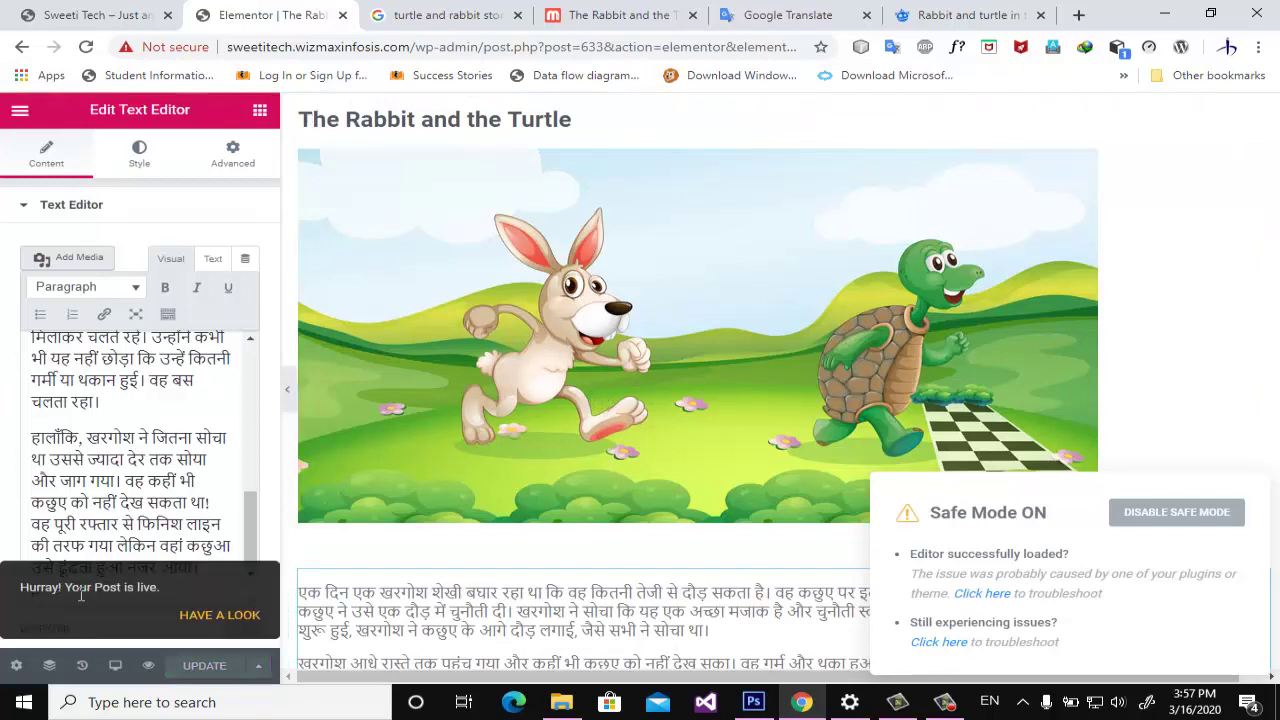
click(220, 615)
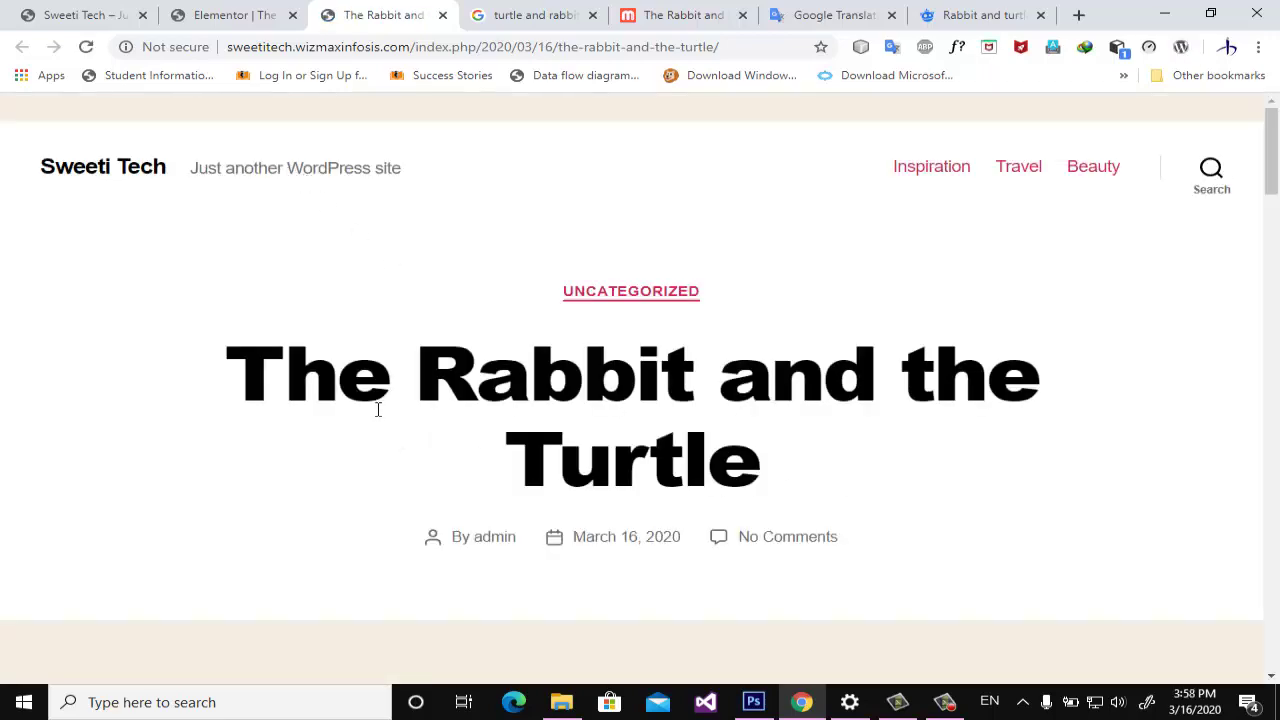
scroll(954, 449, down, 5)
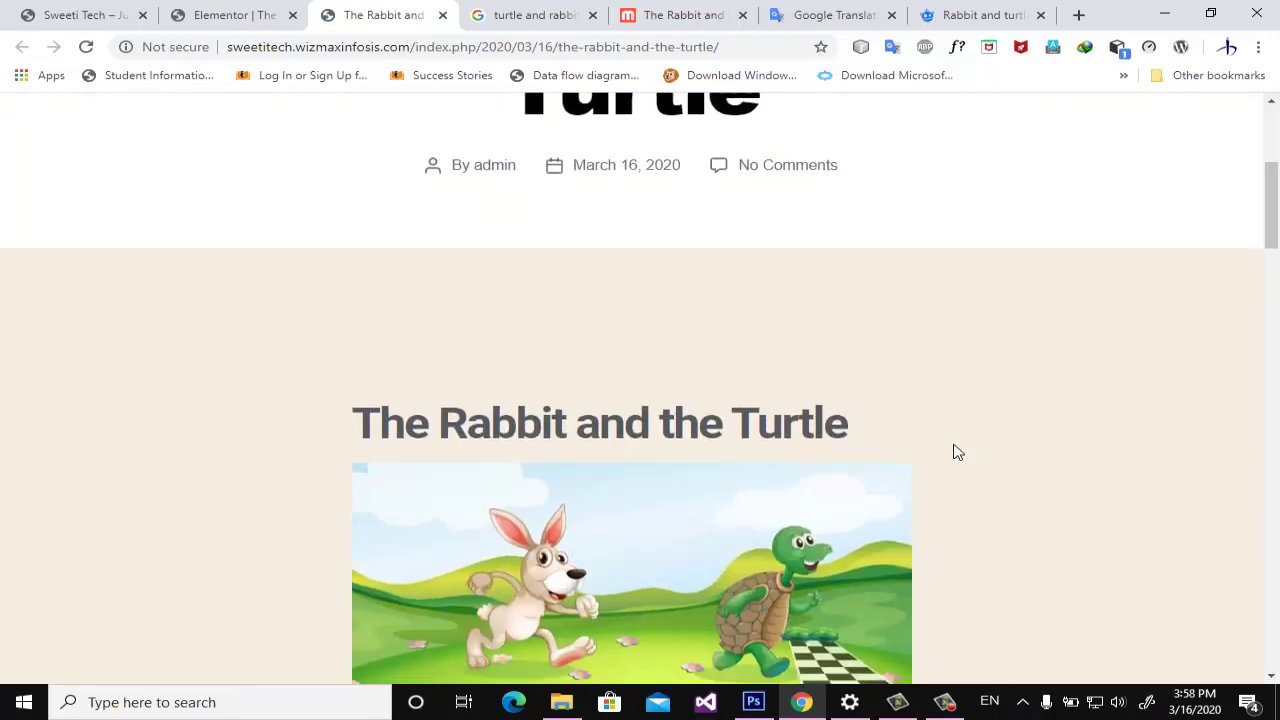
scroll(700, 460, down, 5)
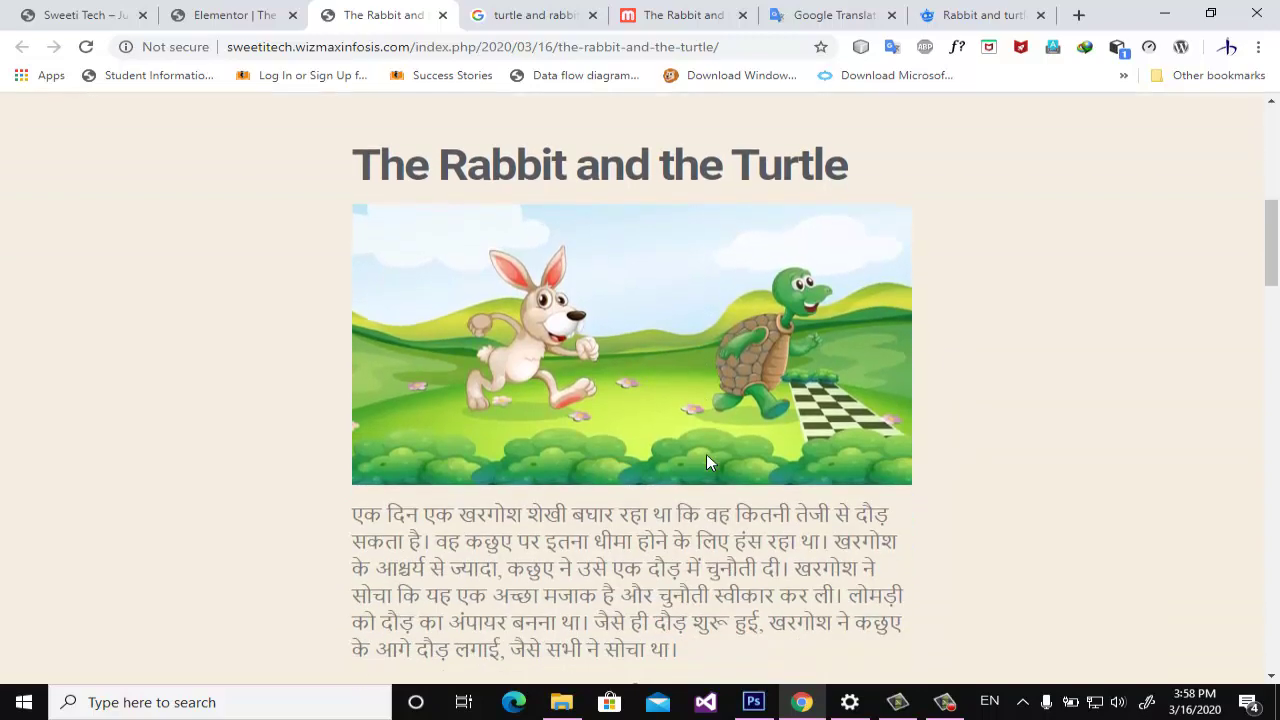
scroll(706, 467, down, 5)
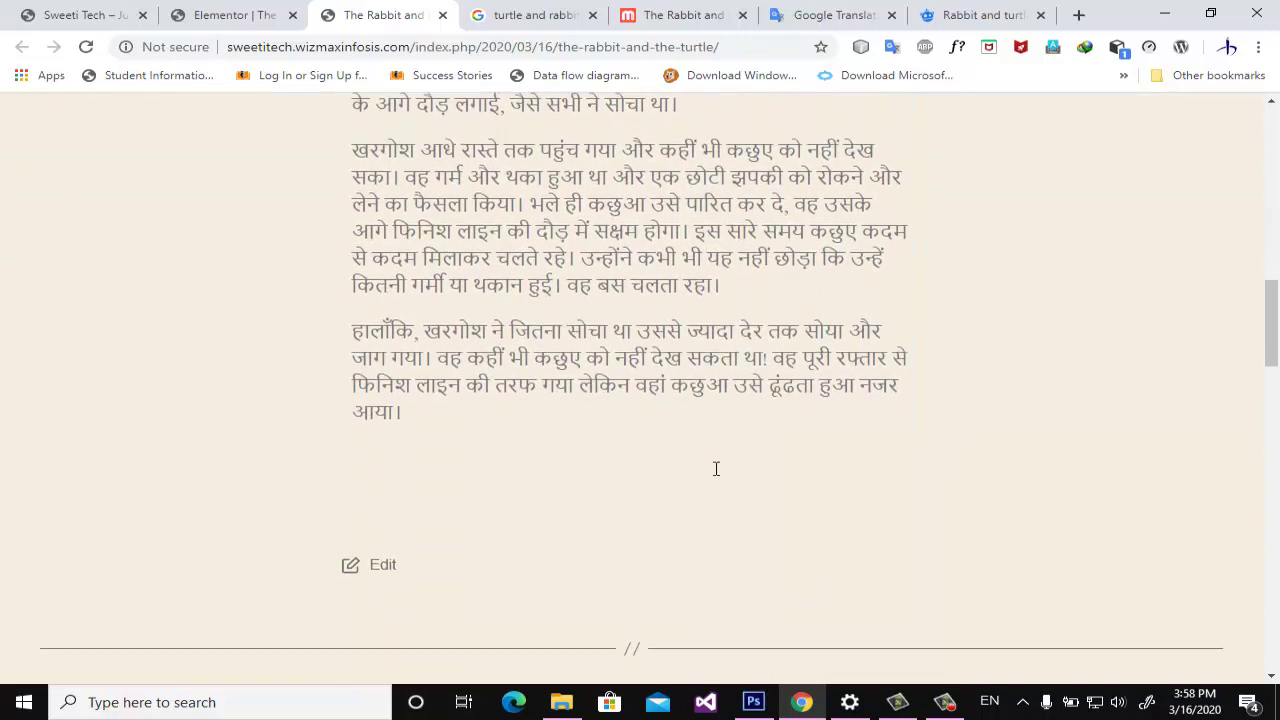
scroll(706, 467, up, 15)
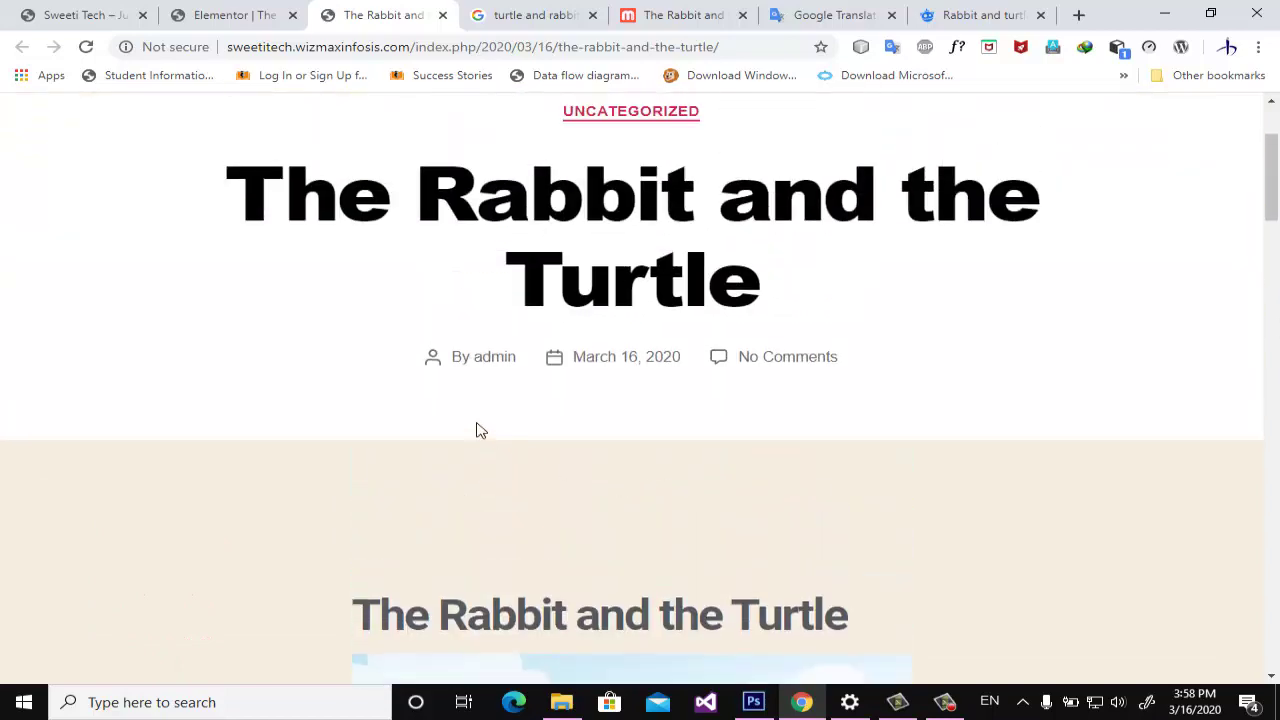
Step: Return to the Elementor editor and look over its save options, main menu, page content and post settings
click(232, 14)
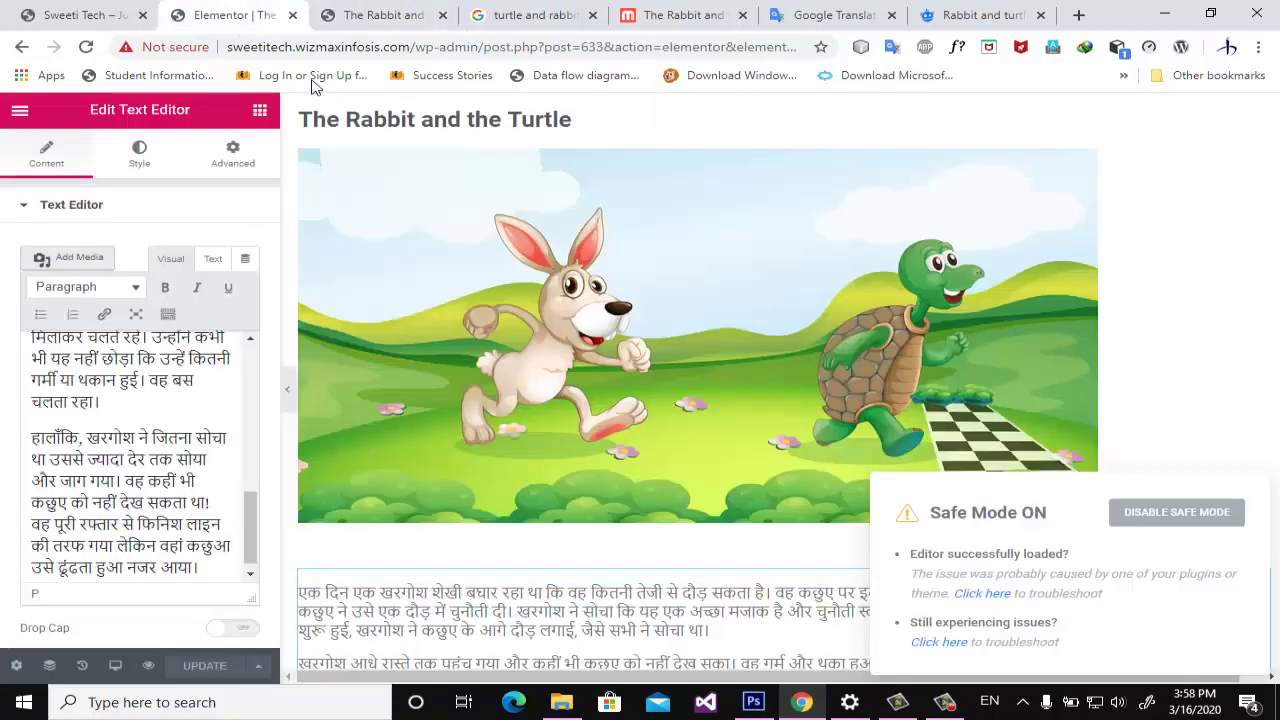
click(257, 675)
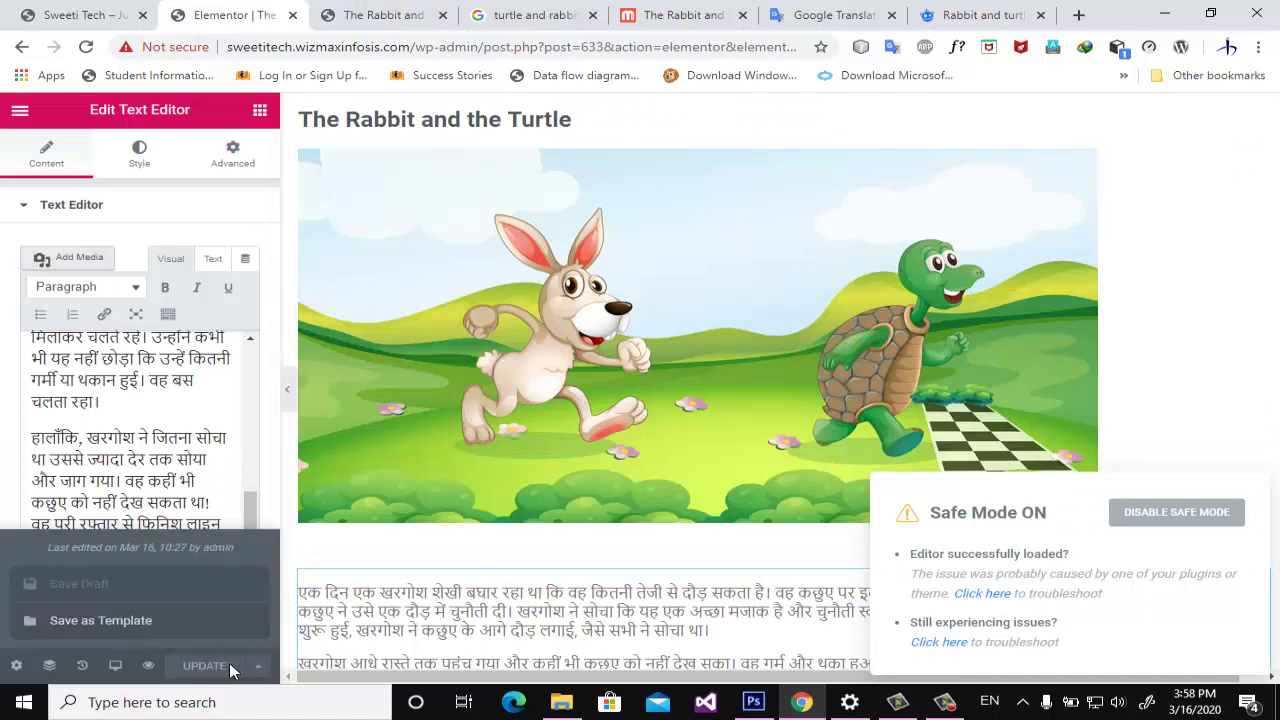
click(20, 111)
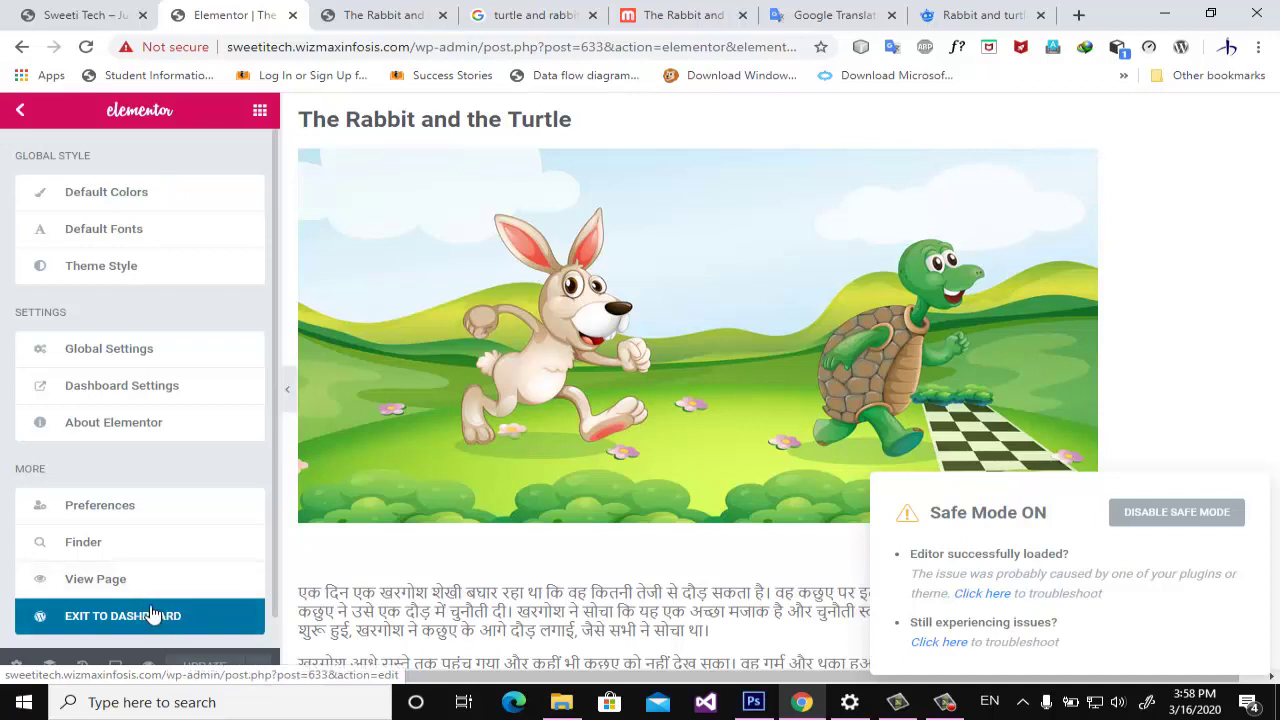
click(20, 110)
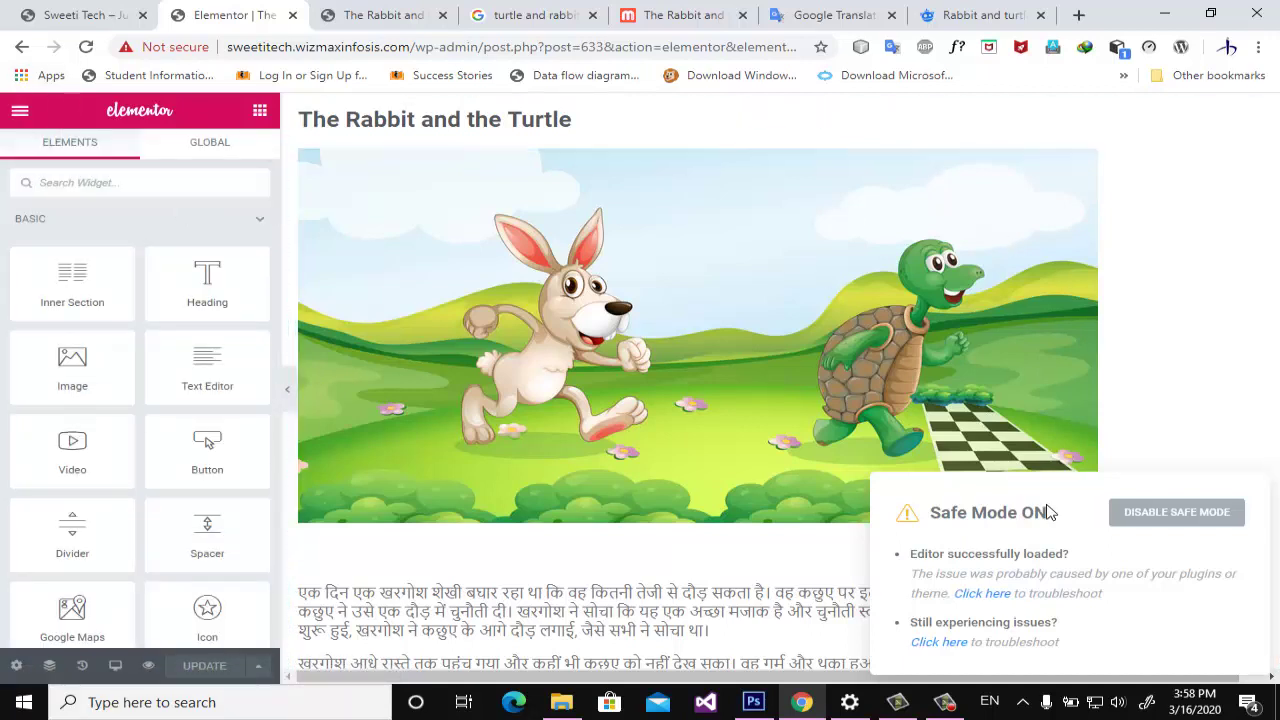
scroll(597, 323, down, 4)
scroll(600, 329, up, 3)
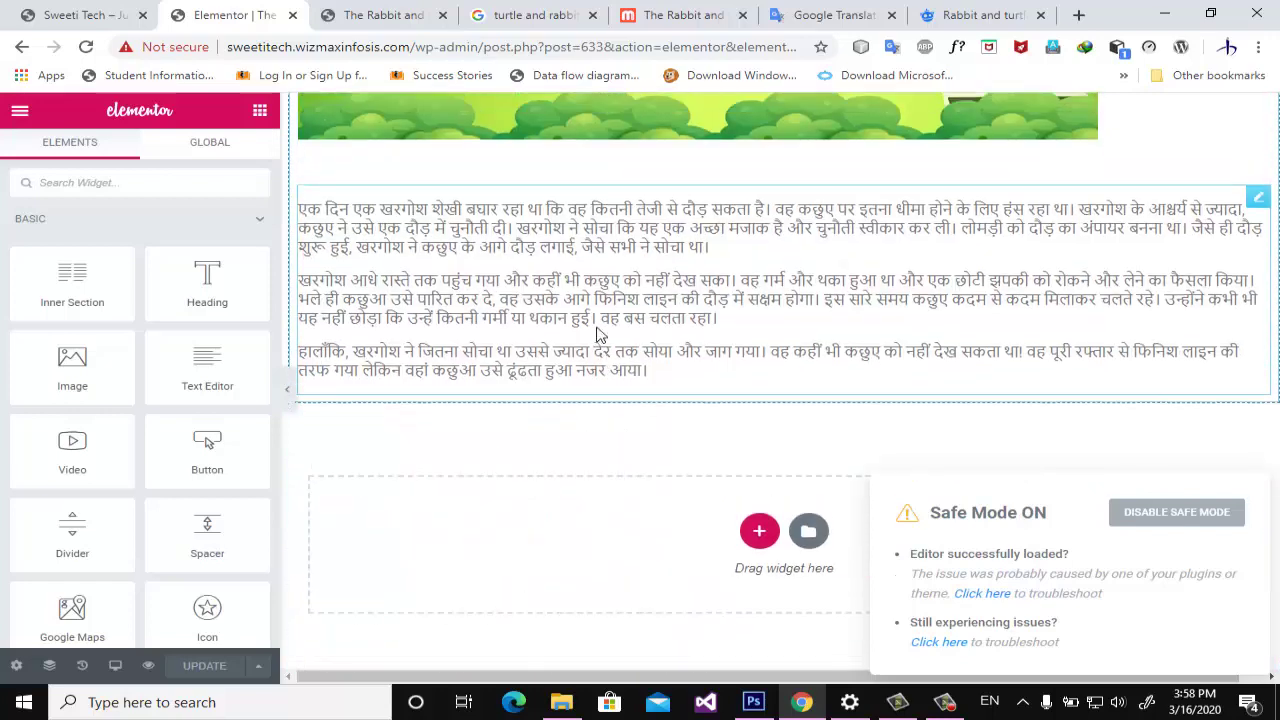
scroll(520, 450, down, 2)
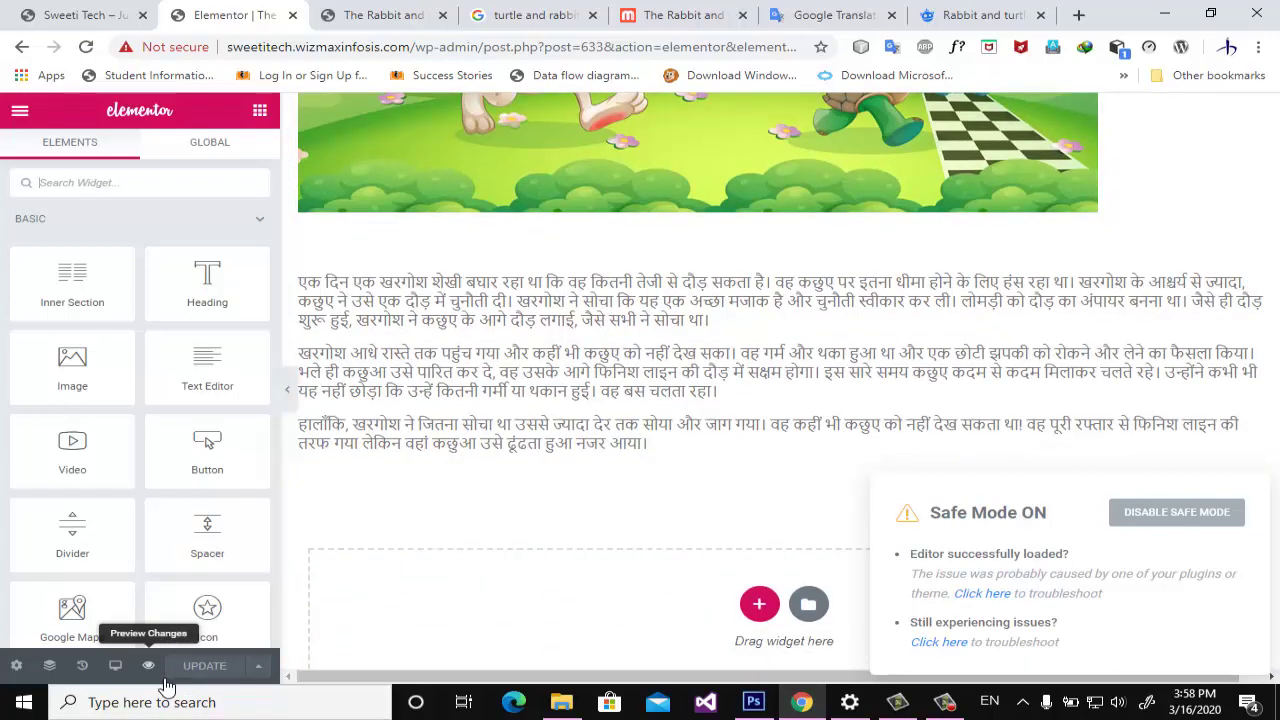
click(18, 670)
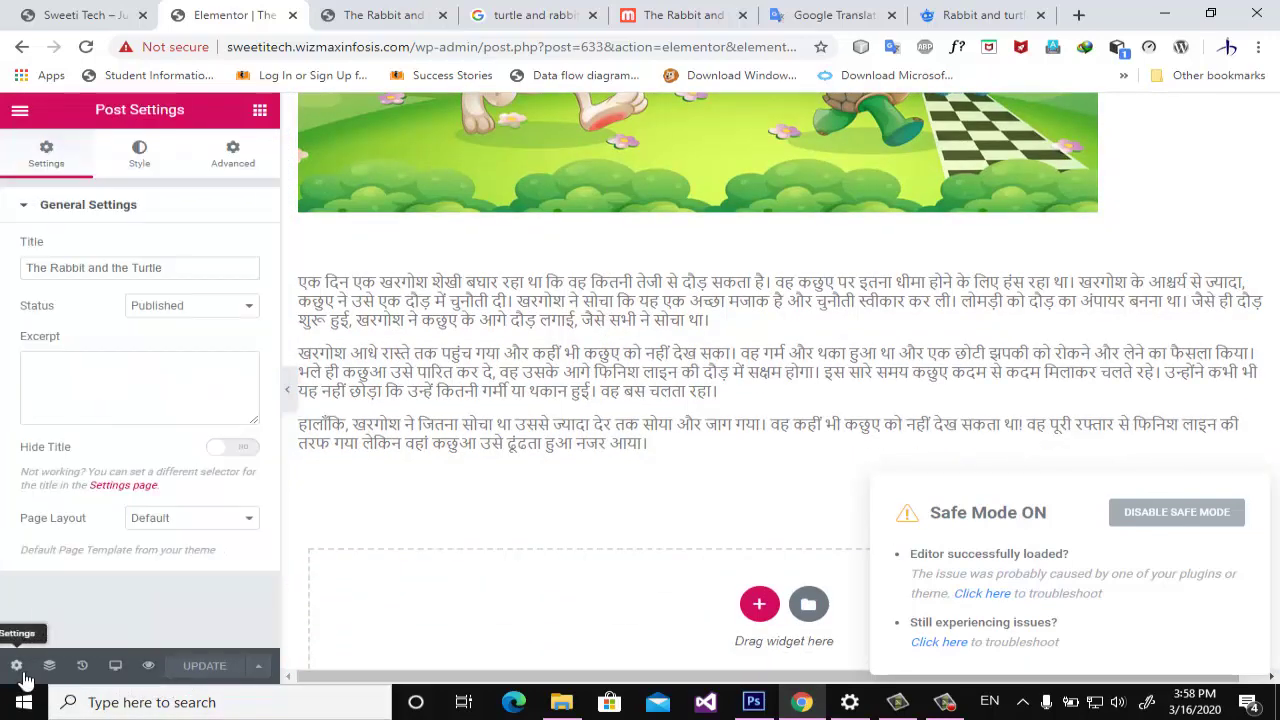
Step: Exit Elementor to the post's WordPress edit screen
click(20, 110)
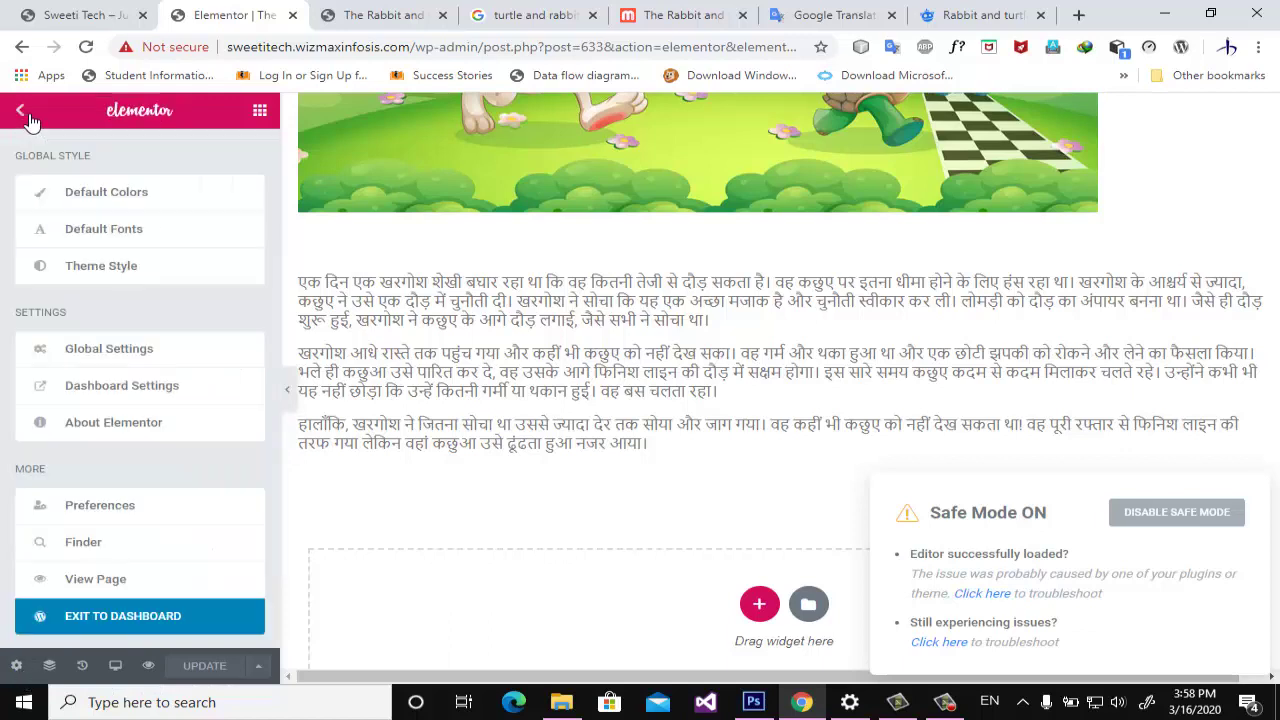
click(120, 620)
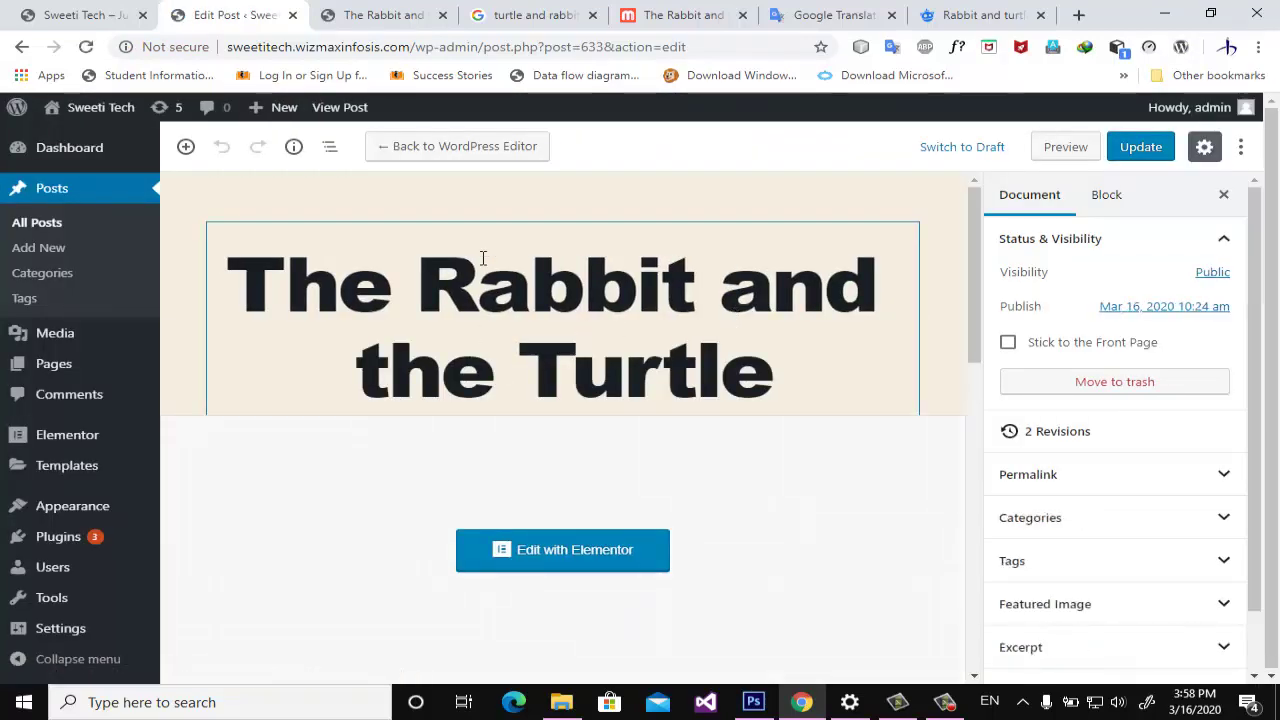
Step: Assign the post to the Inspiration category instead of Uncategorized and update the post
click(1226, 517)
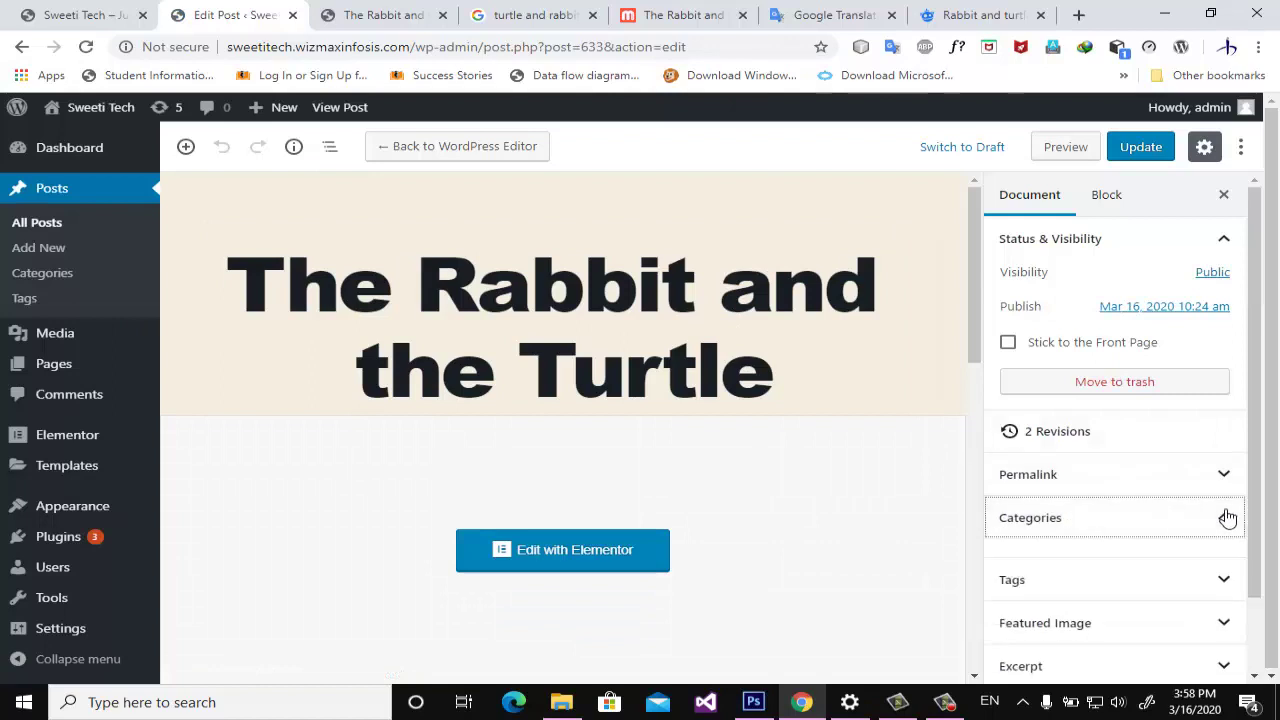
scroll(1228, 517, down, 1)
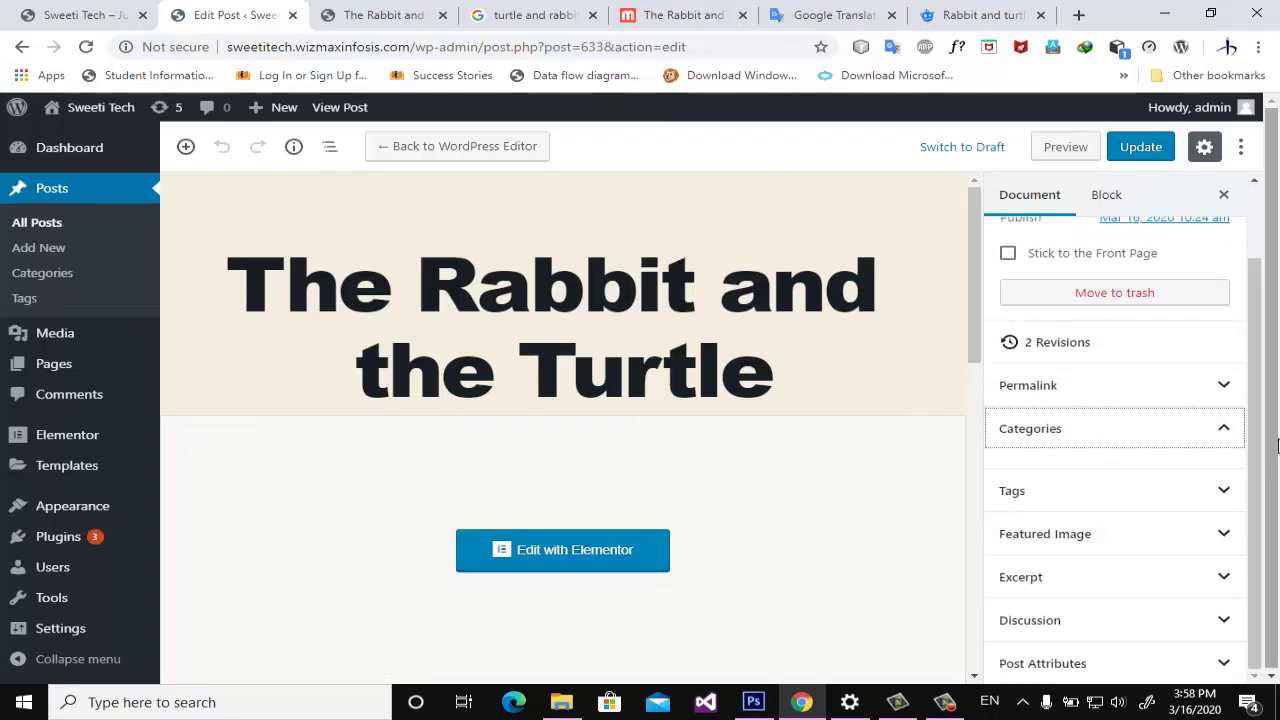
click(1226, 492)
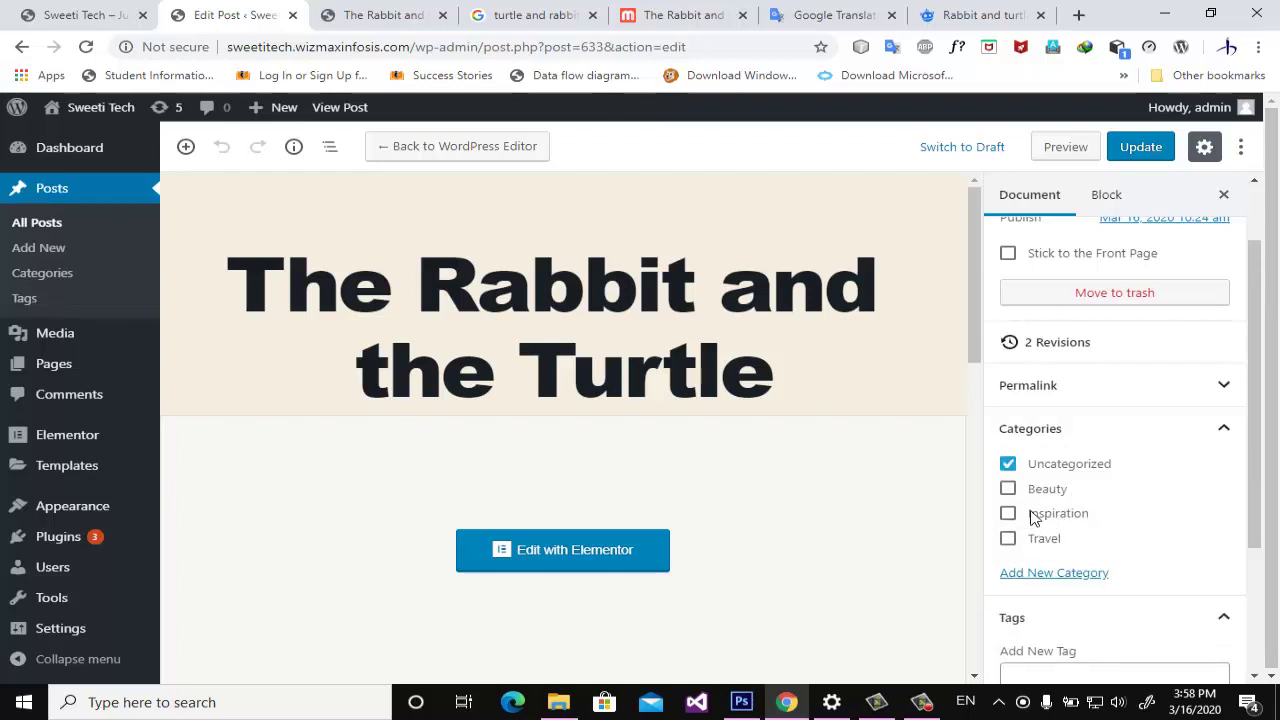
click(1012, 514)
click(1008, 464)
scroll(1147, 499, down, 3)
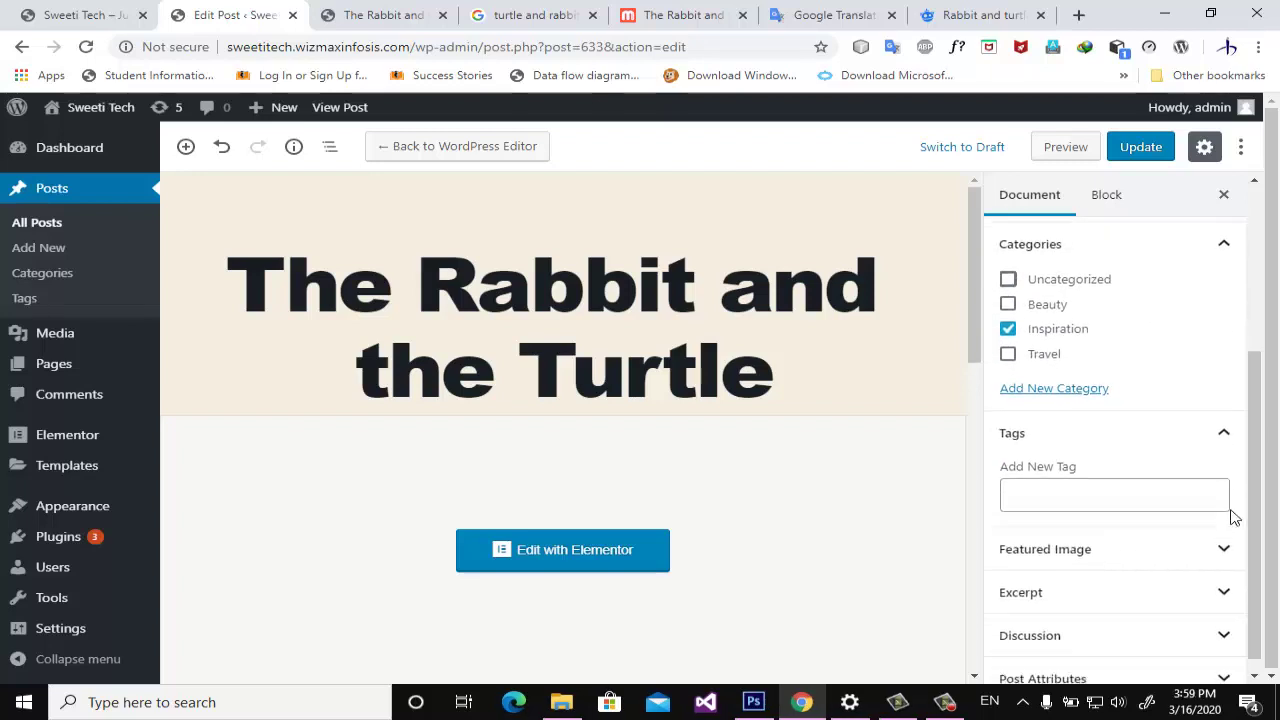
click(1143, 148)
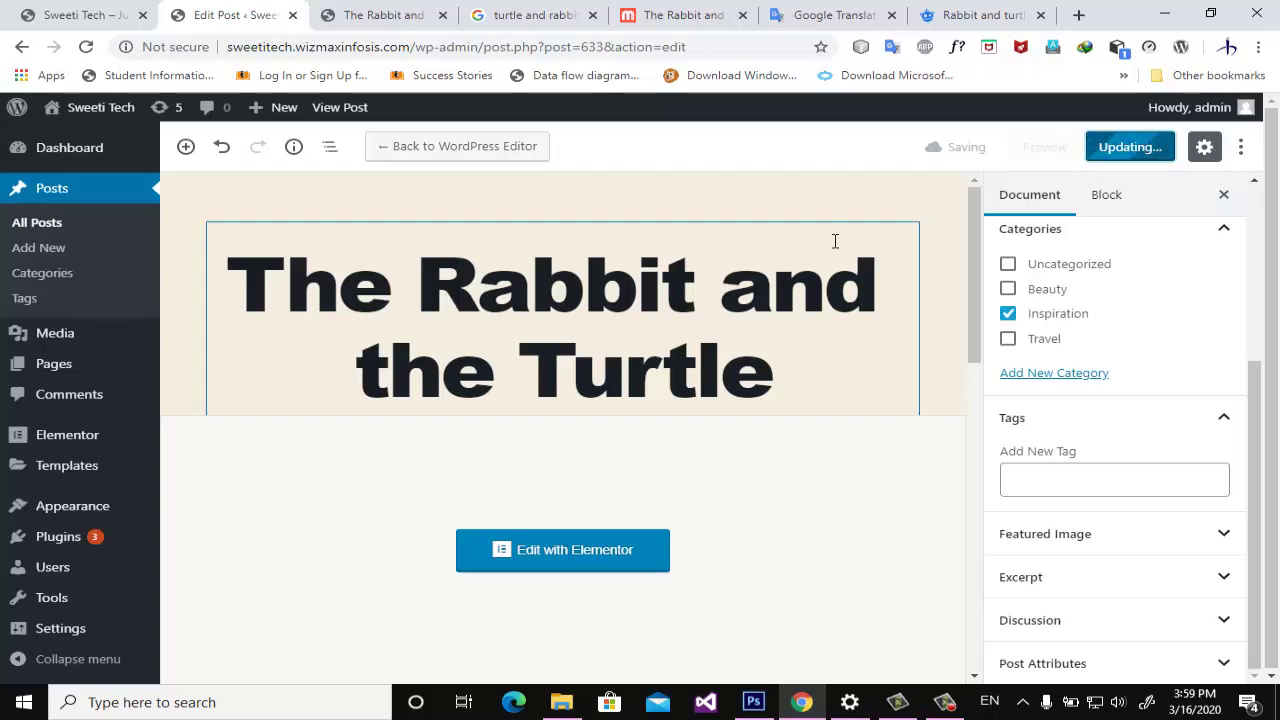
scroll(1086, 358, up, 3)
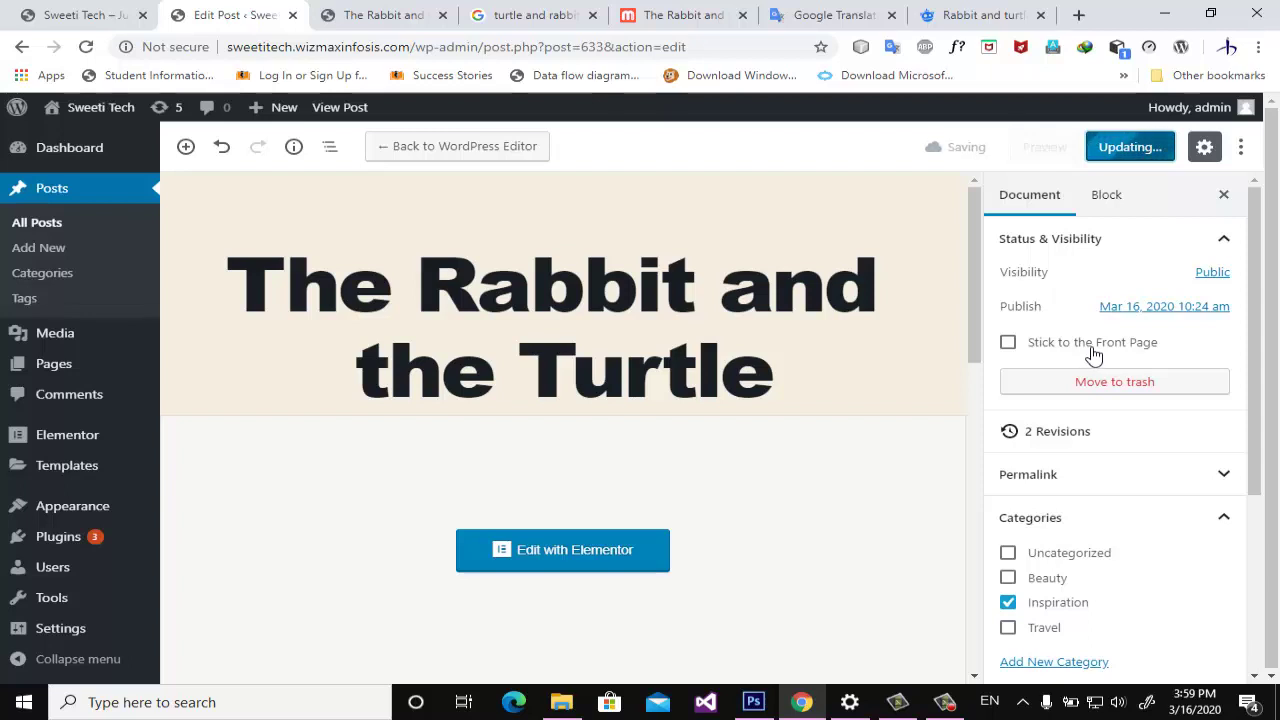
scroll(1093, 355, down, 3)
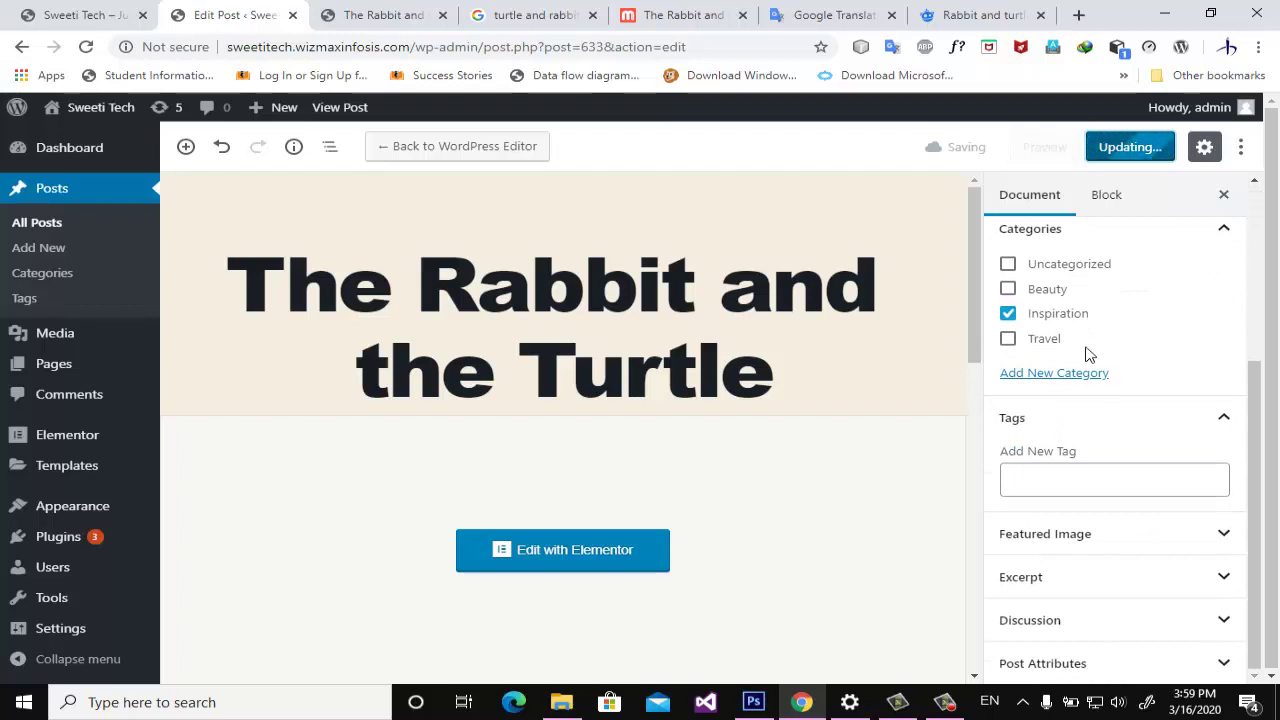
Step: Reload the live post The Rabbit and the Turtle to check the category shown above its title
click(362, 18)
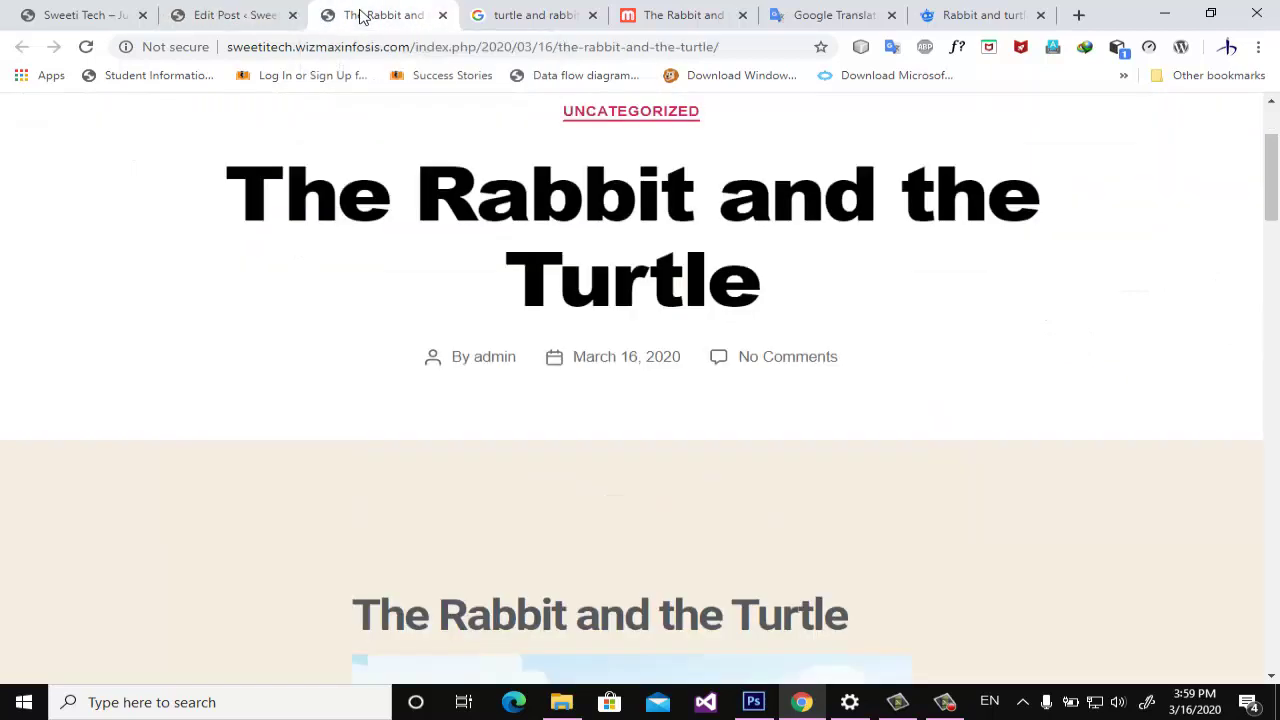
scroll(706, 223, up, 2)
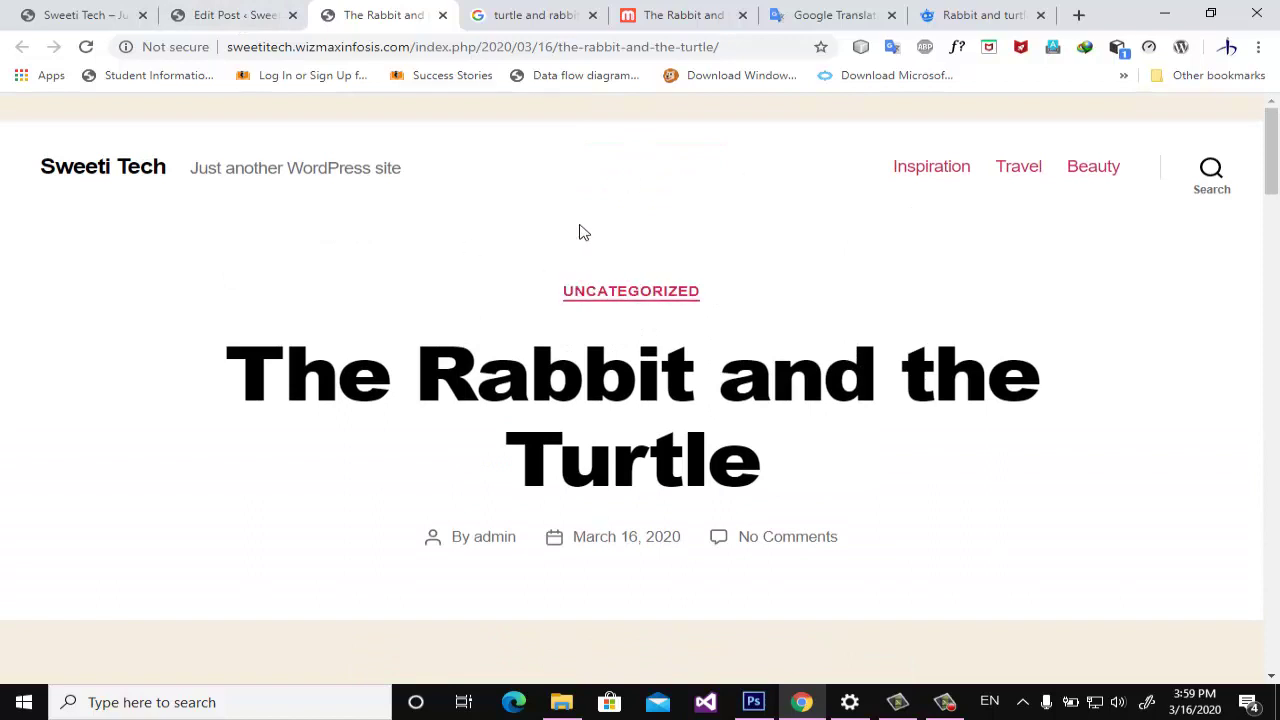
click(210, 18)
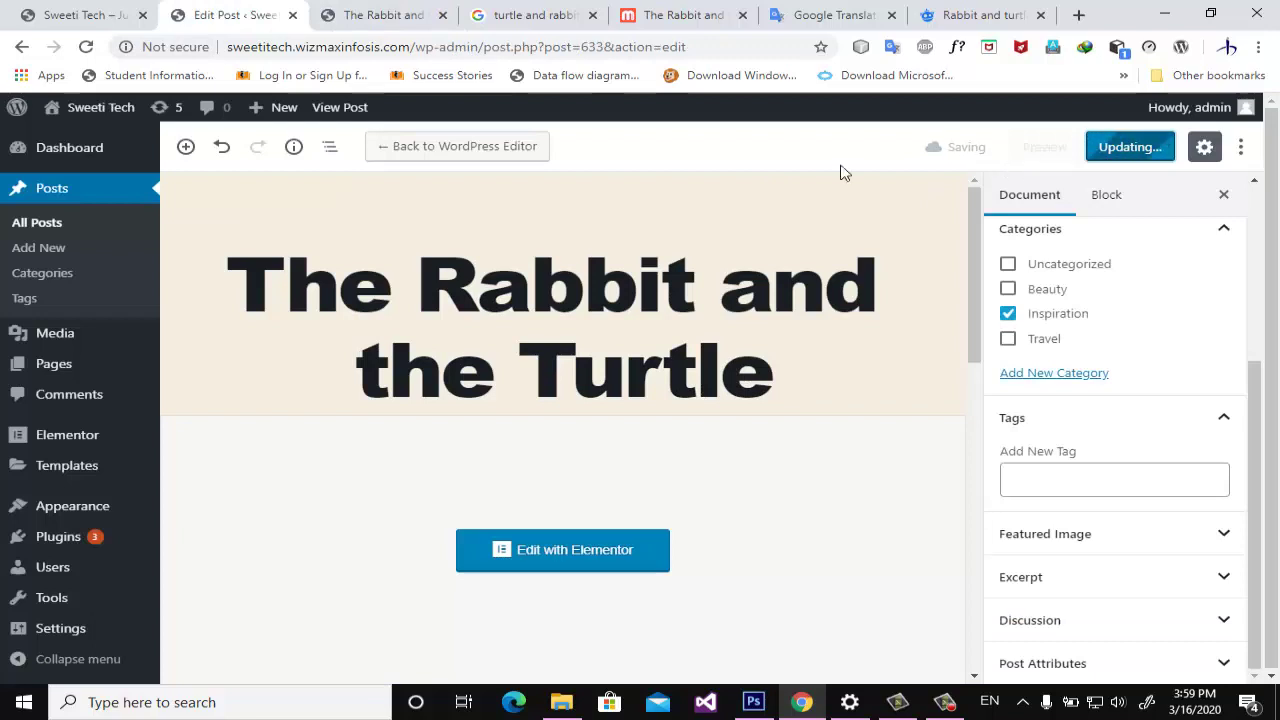
click(400, 16)
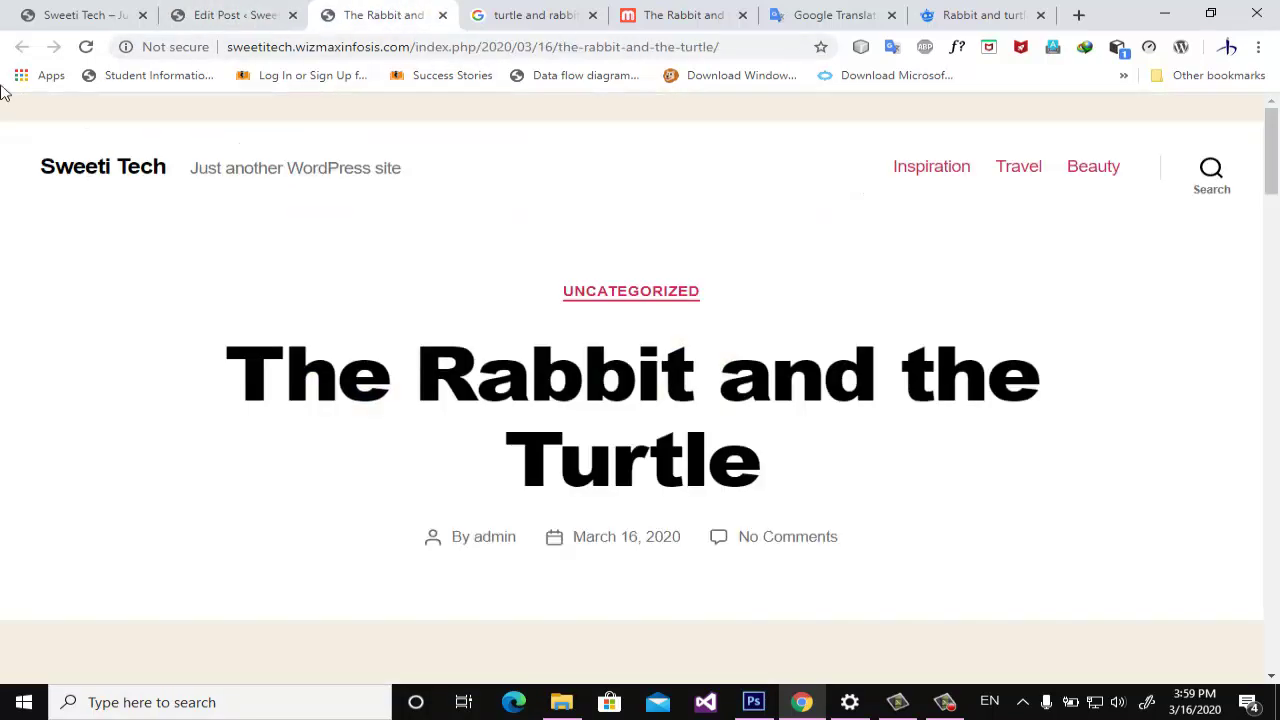
click(85, 47)
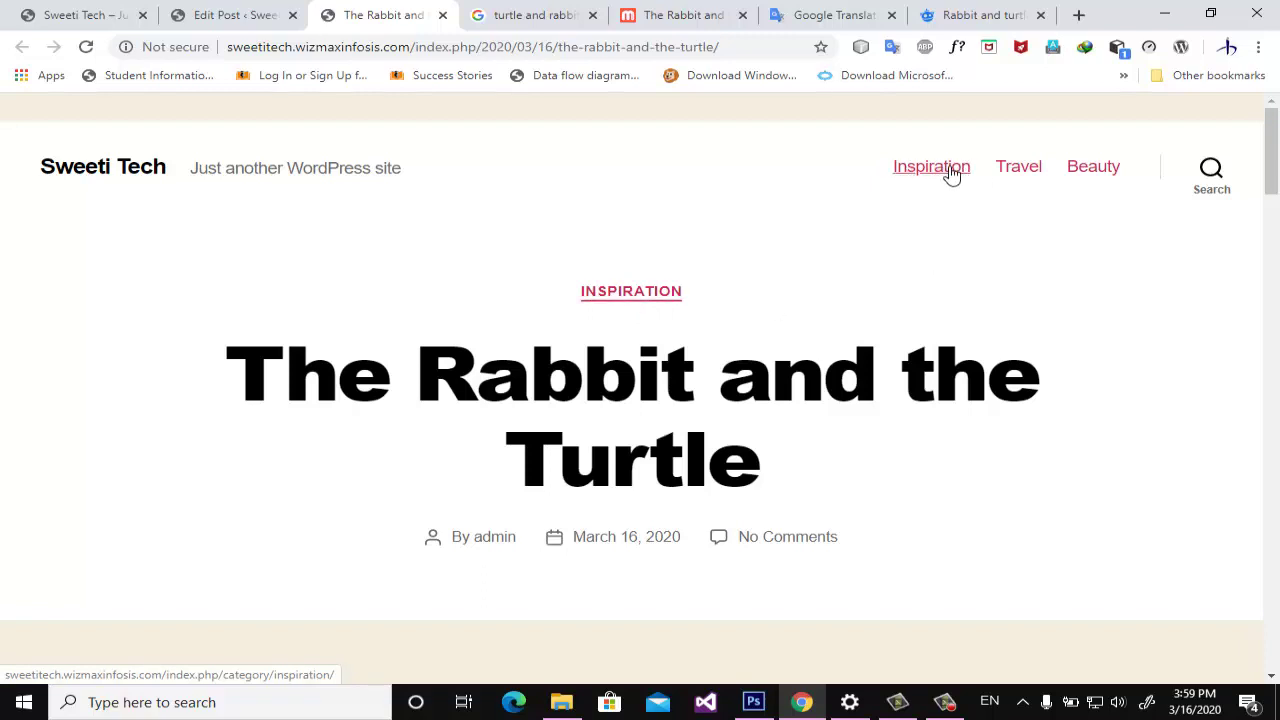
Step: Open the site's Travel category page and browse through the posts listed there
click(1036, 177)
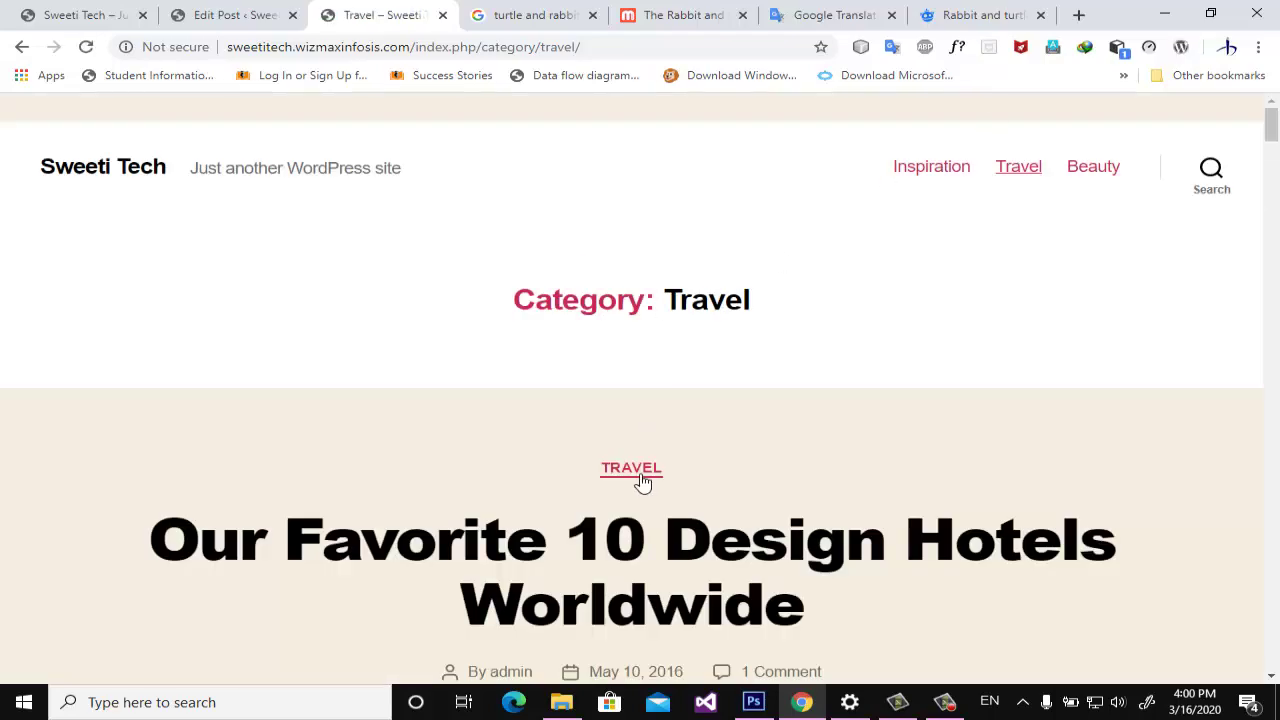
scroll(645, 482, down, 3)
scroll(645, 482, down, 5)
scroll(641, 479, down, 20)
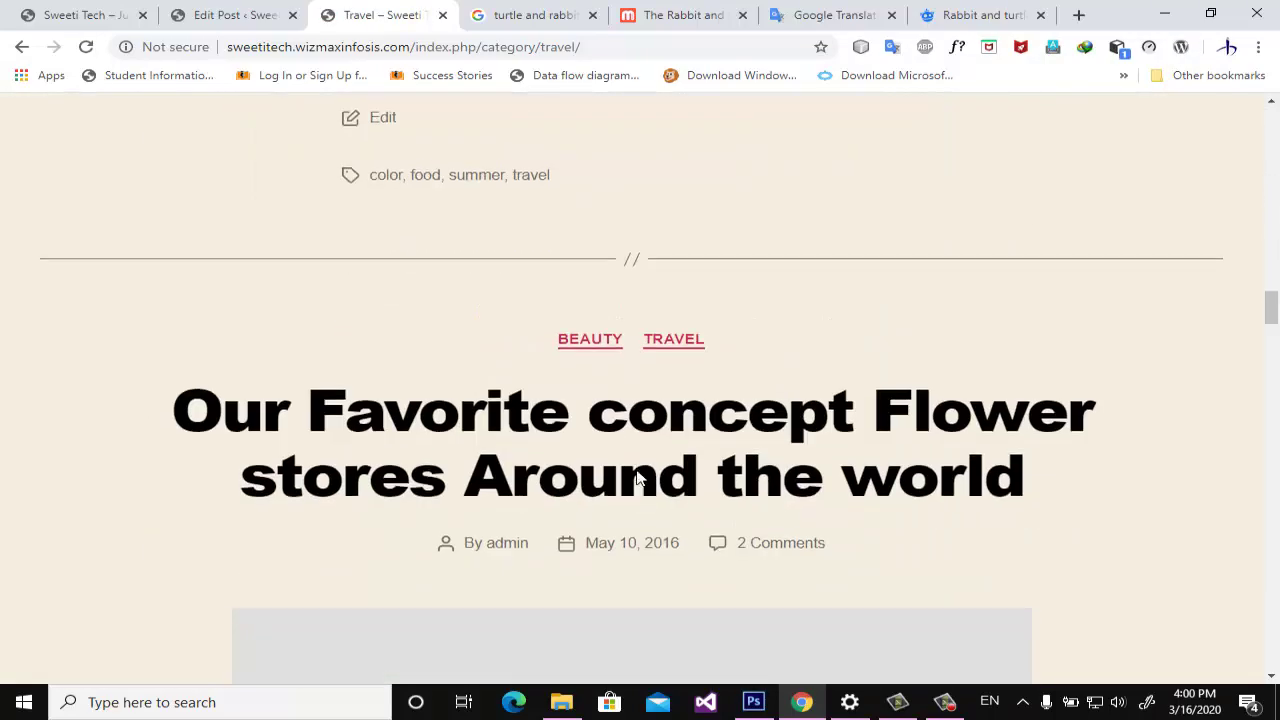
Step: Open the site's Inspiration category page and find the post The Rabbit and the Turtle listed there
scroll(678, 446, up, 20)
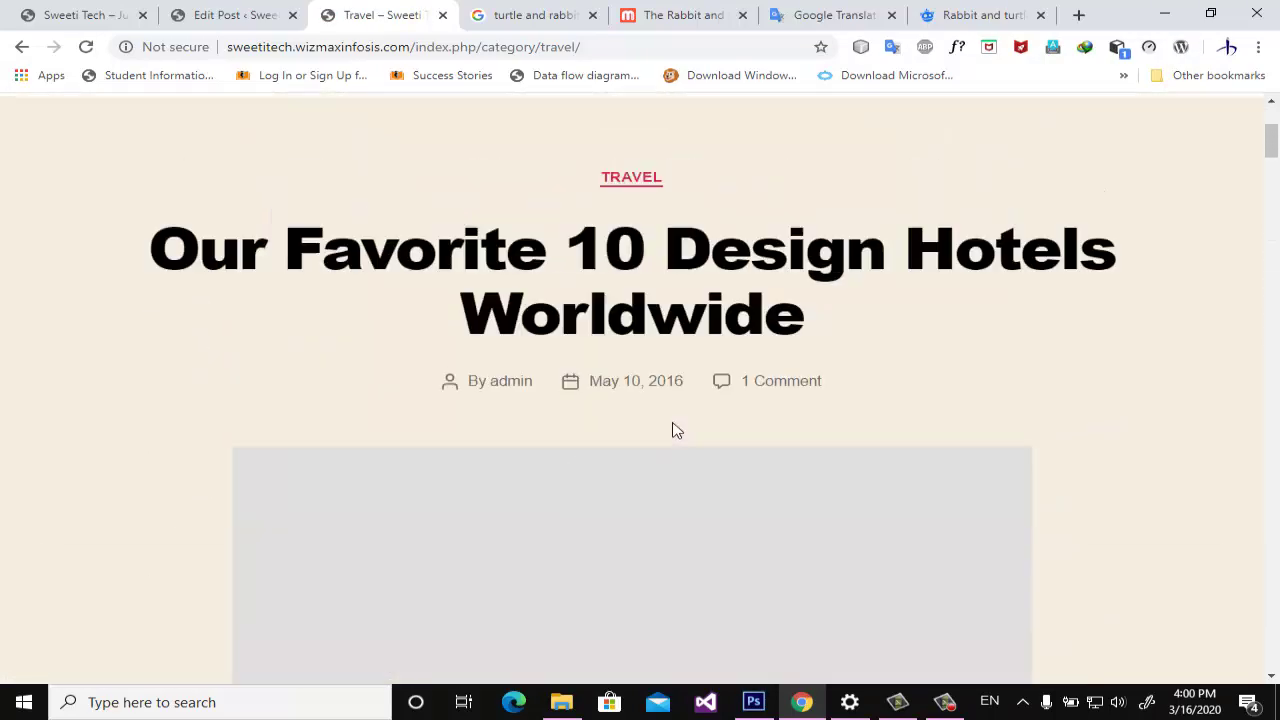
click(955, 172)
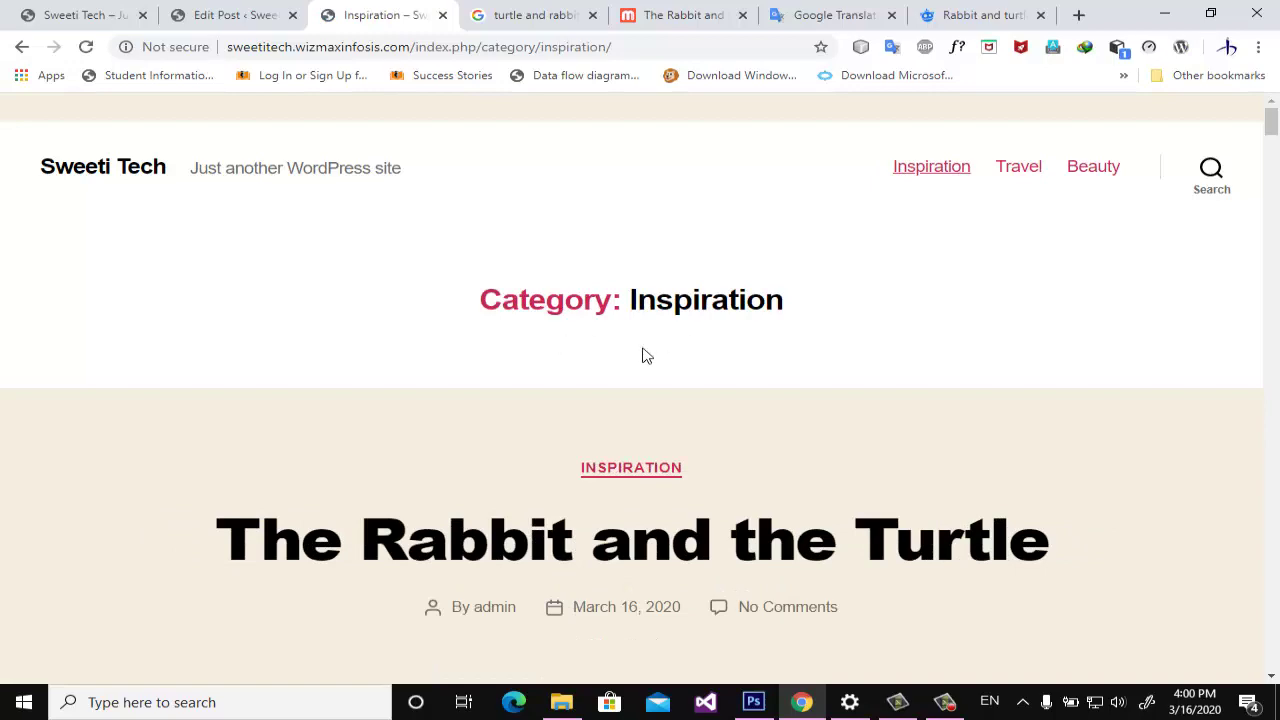
scroll(560, 475, down, 2)
scroll(640, 395, down, 1)
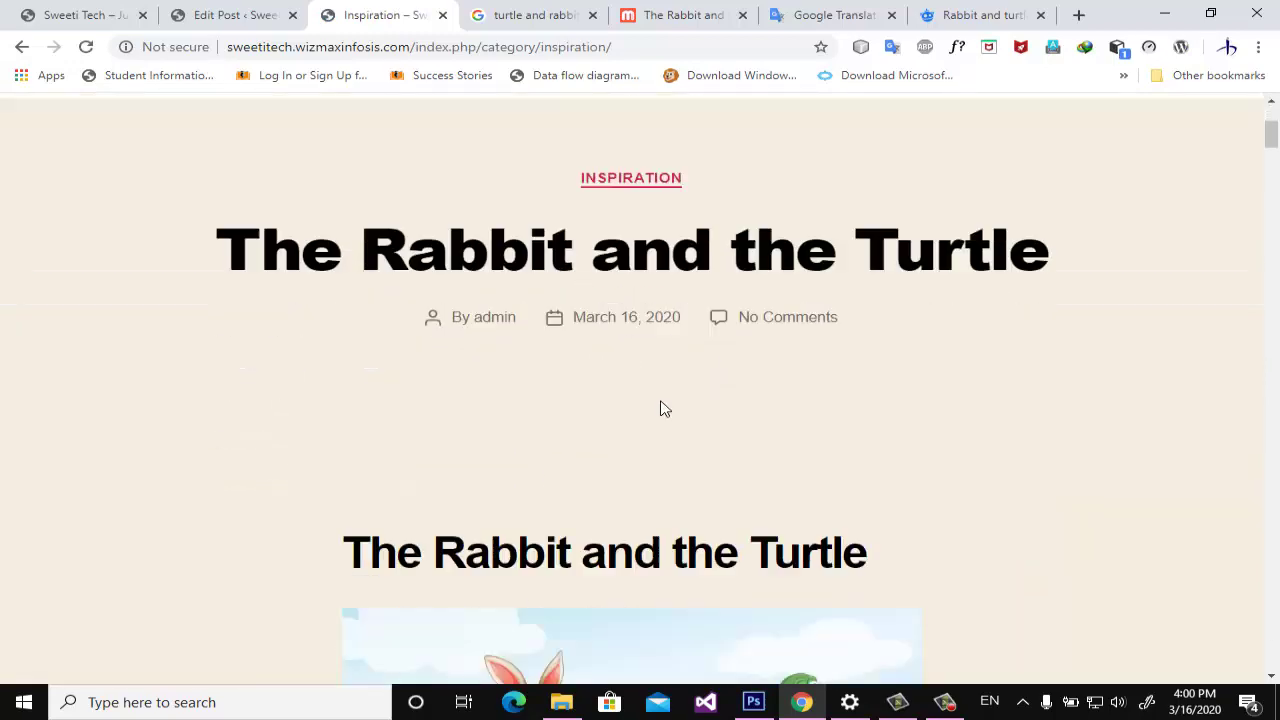
Step: Review the heading, image and Hindi story text of The Rabbit and the Turtle on the Inspiration category page
scroll(680, 415, down, 8)
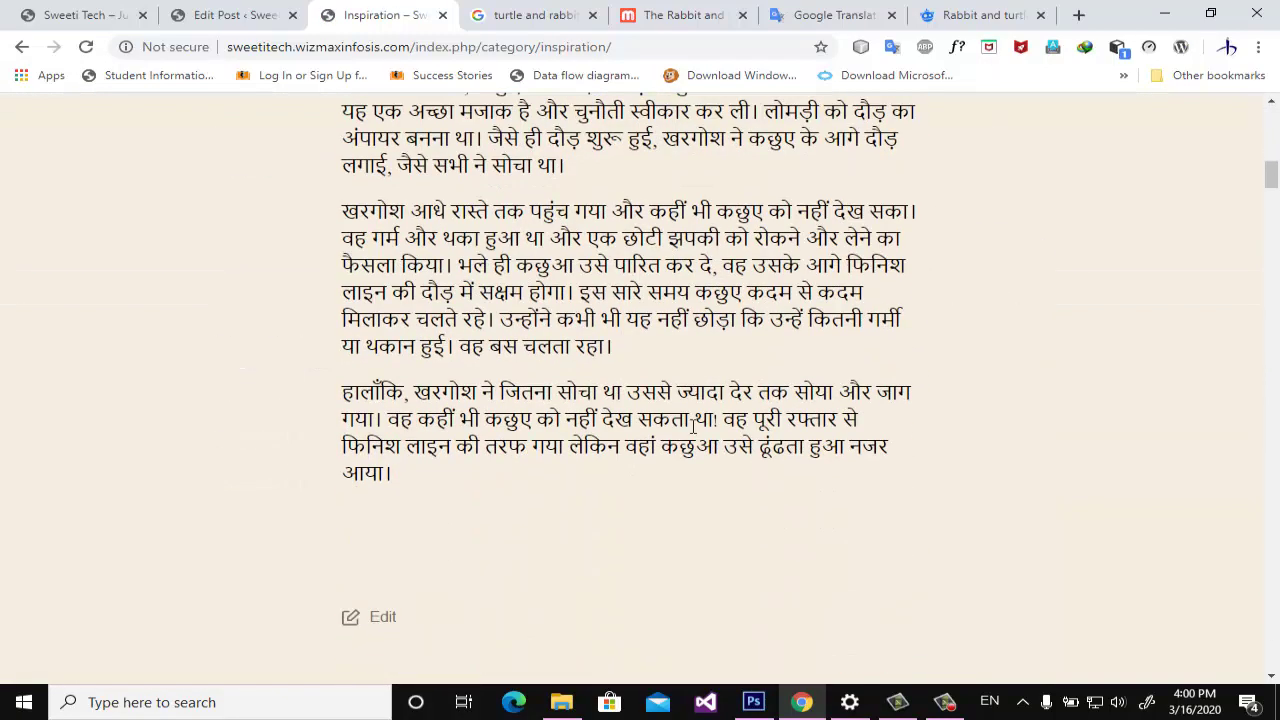
scroll(695, 427, down, 3)
scroll(695, 427, up, 14)
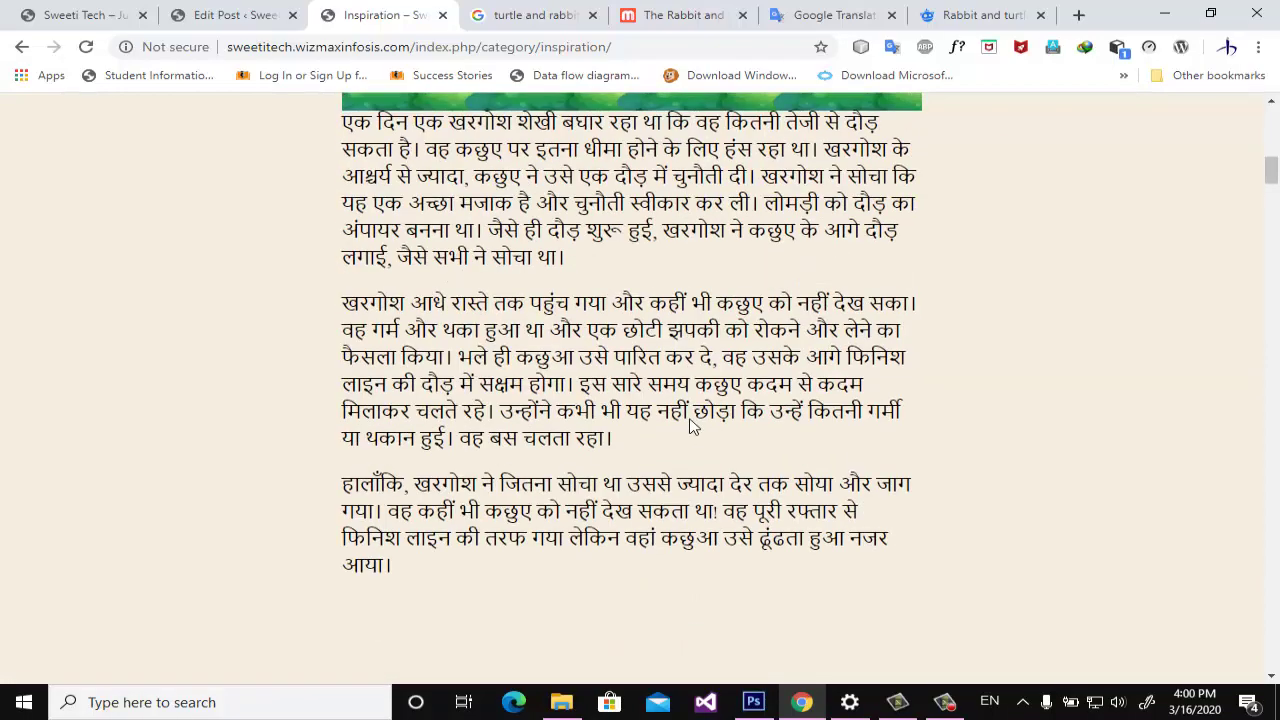
scroll(695, 427, down, 9)
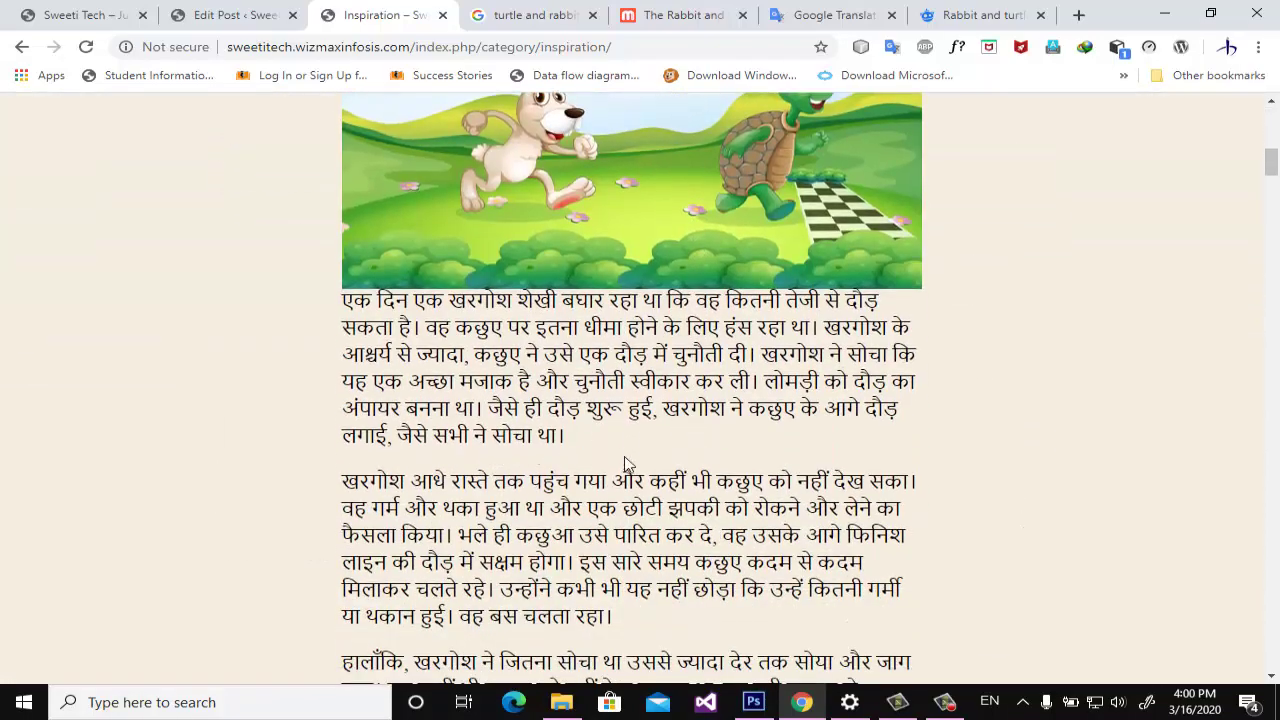
scroll(550, 480, down, 3)
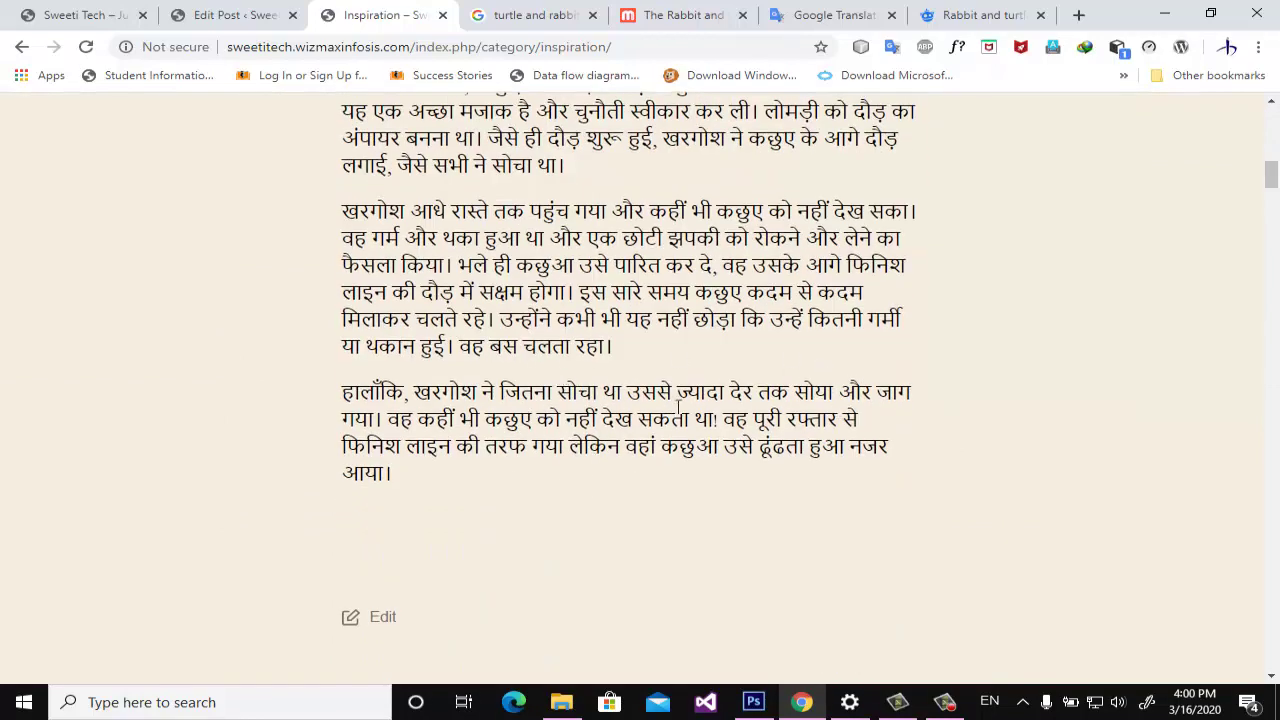
scroll(645, 382, up, 8)
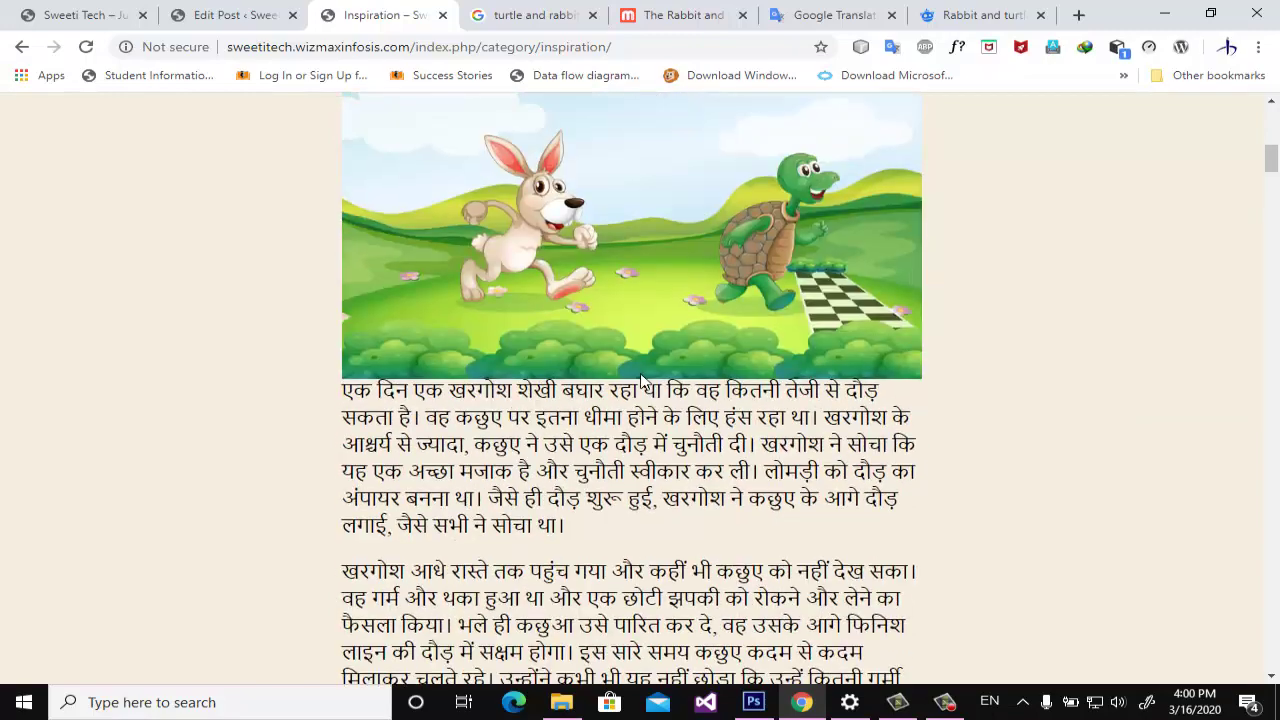
scroll(650, 382, up, 3)
scroll(646, 380, down, 4)
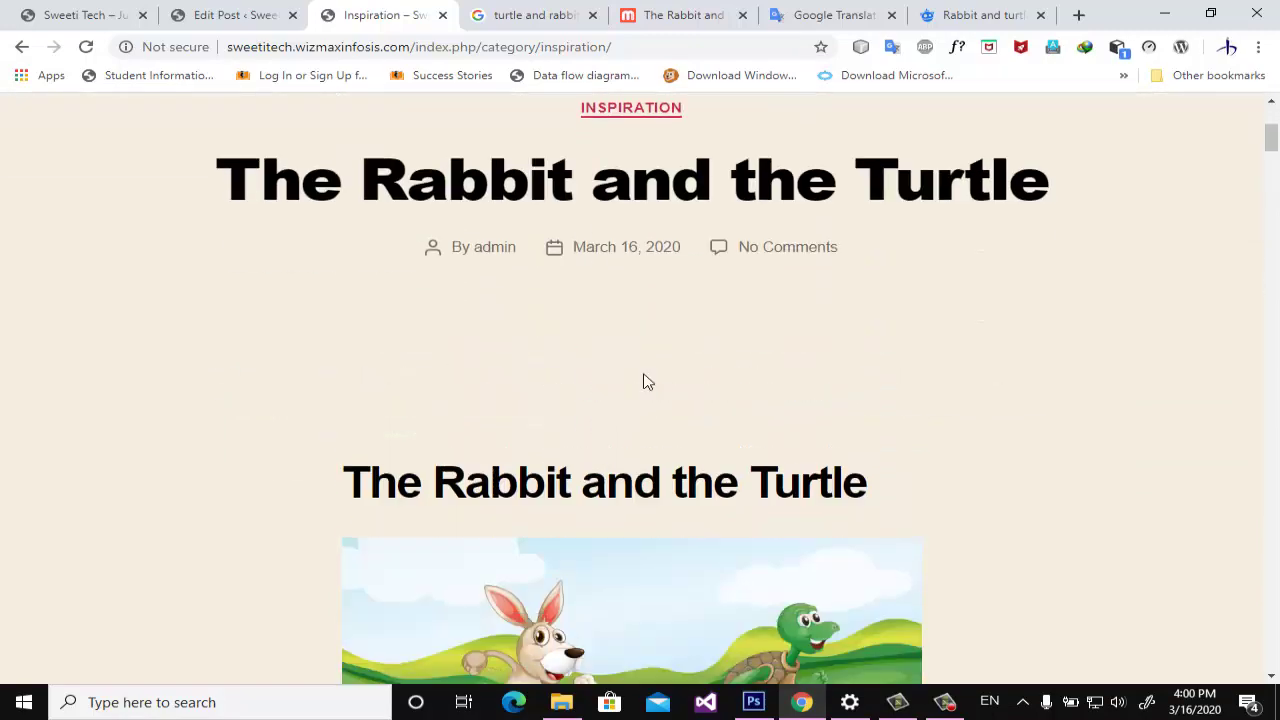
scroll(606, 518, down, 4)
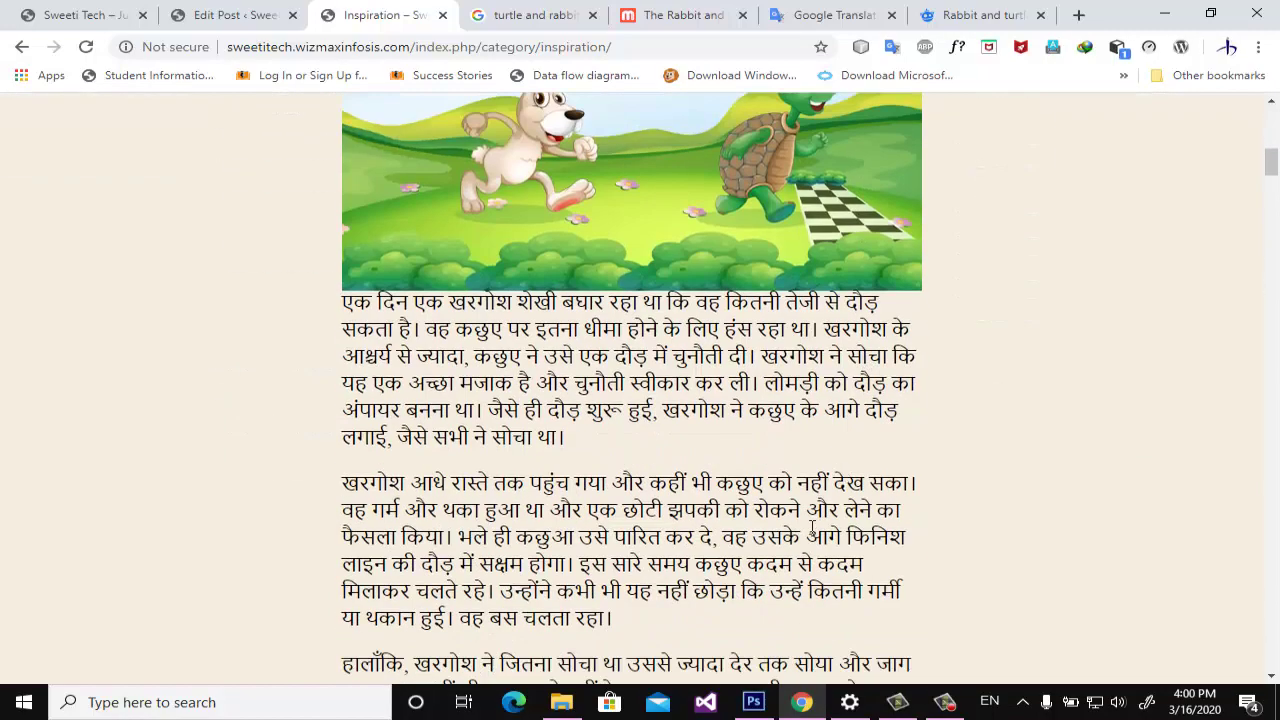
scroll(686, 540, down, 5)
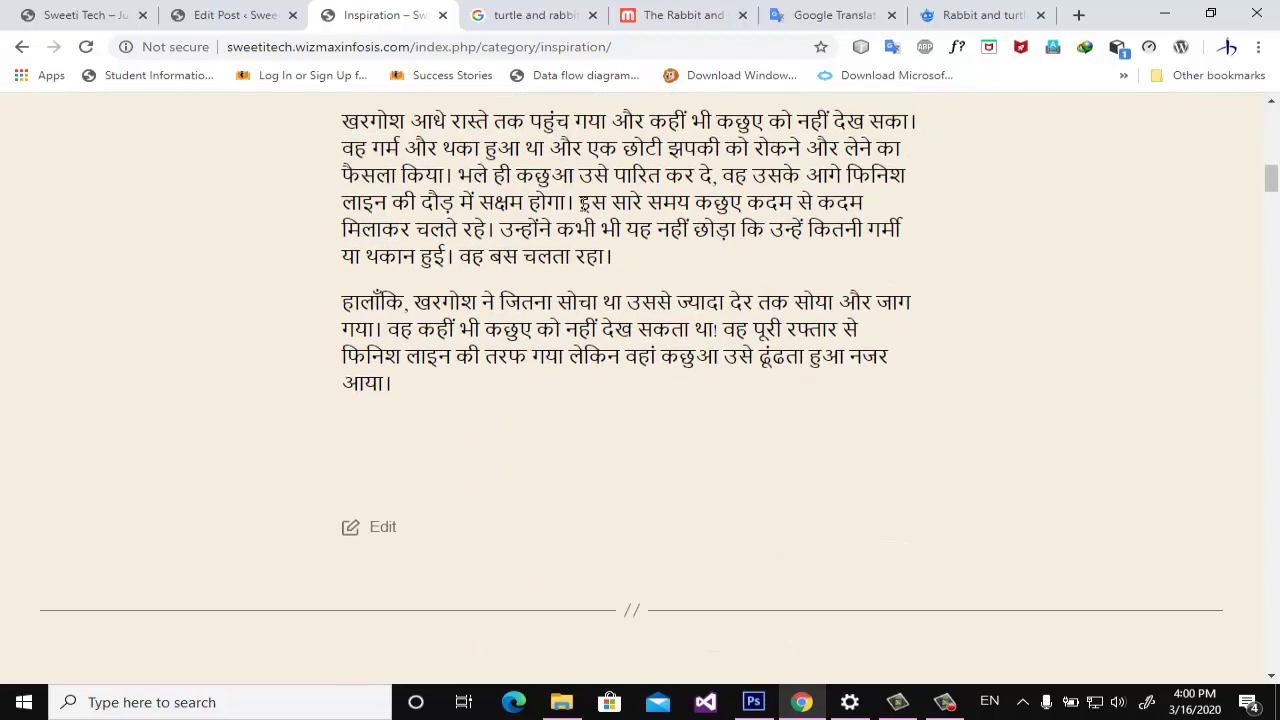
scroll(712, 340, up, 6)
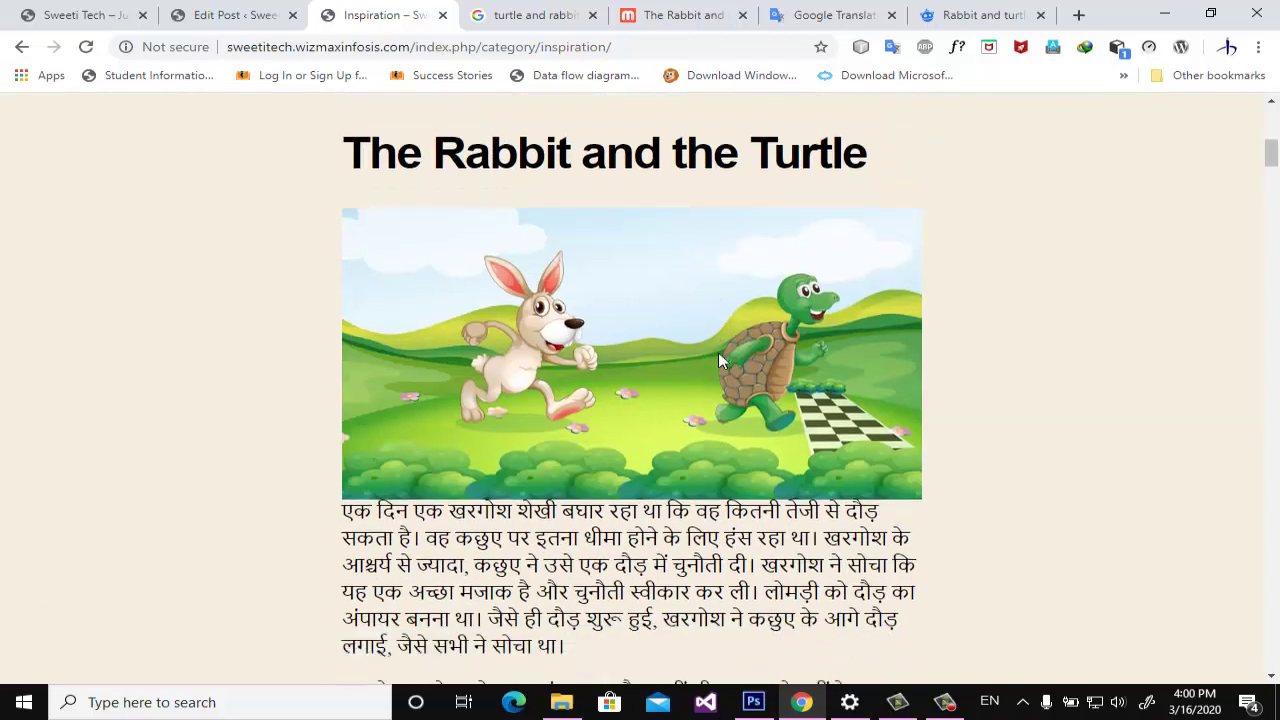
scroll(680, 360, down, 2)
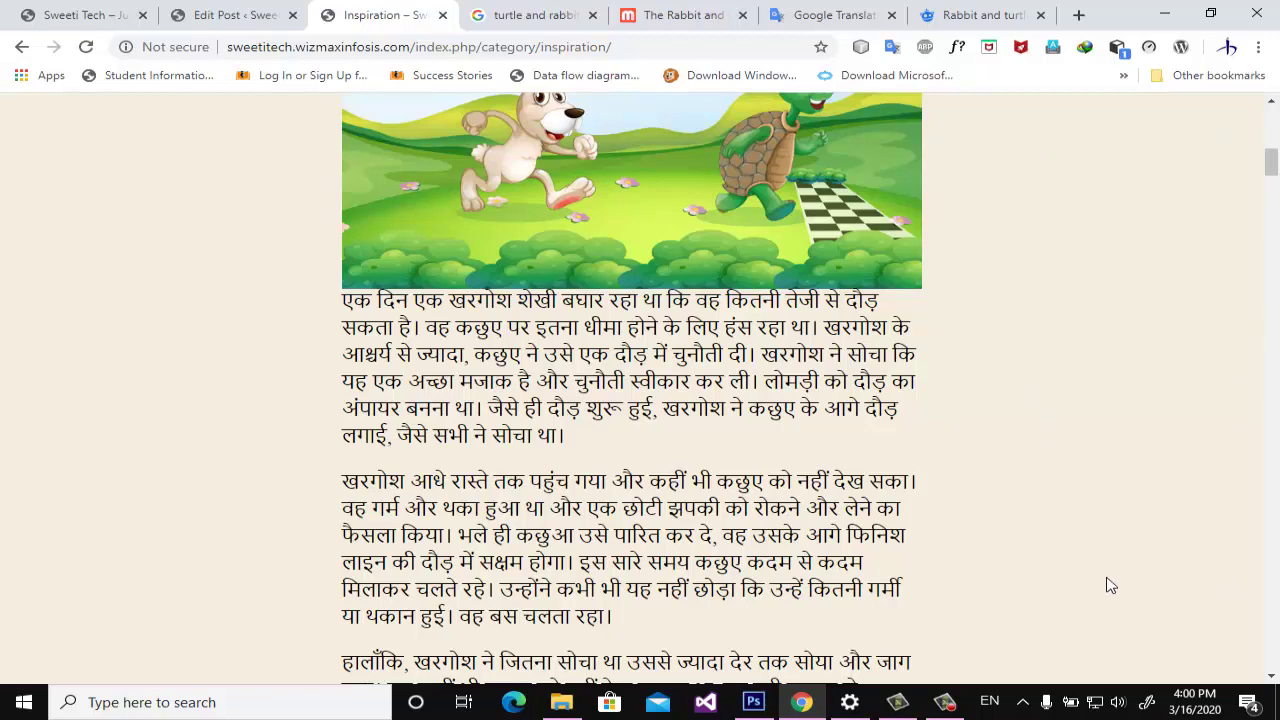
scroll(1059, 318, up, 3)
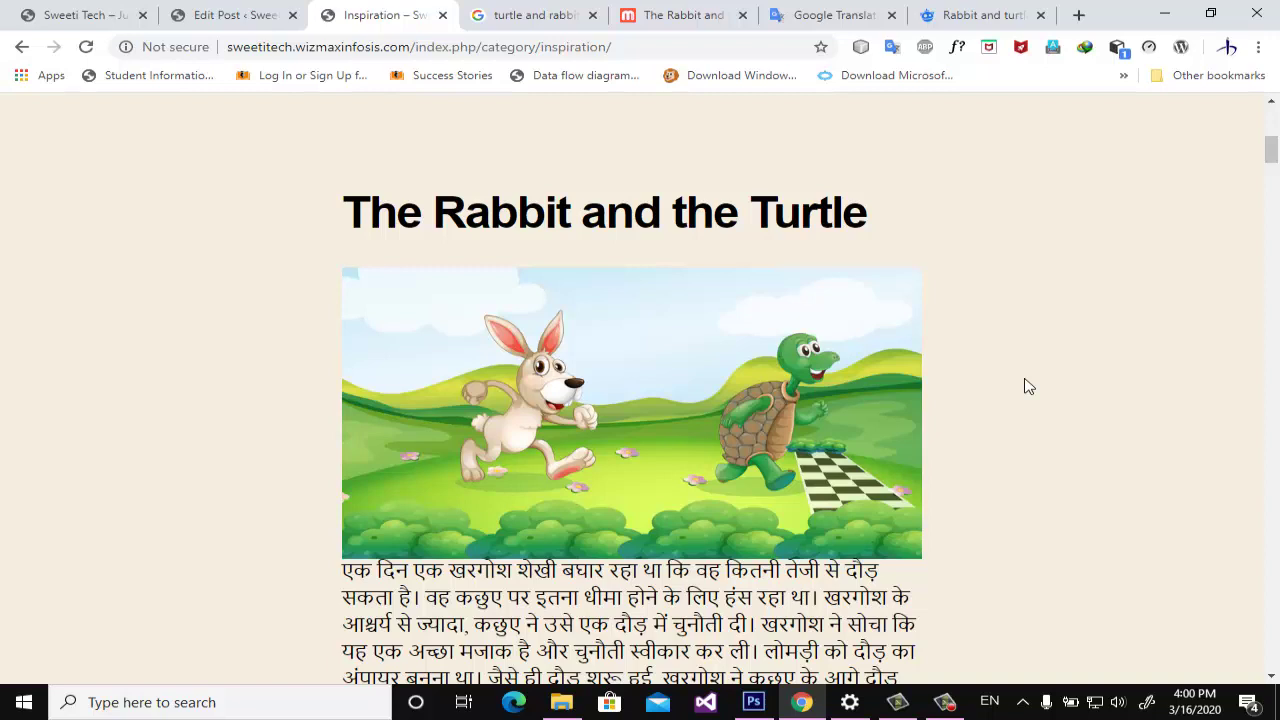
Step: Browse the other posts on the Inspiration category page down to the footer links and return to the category heading
click(220, 17)
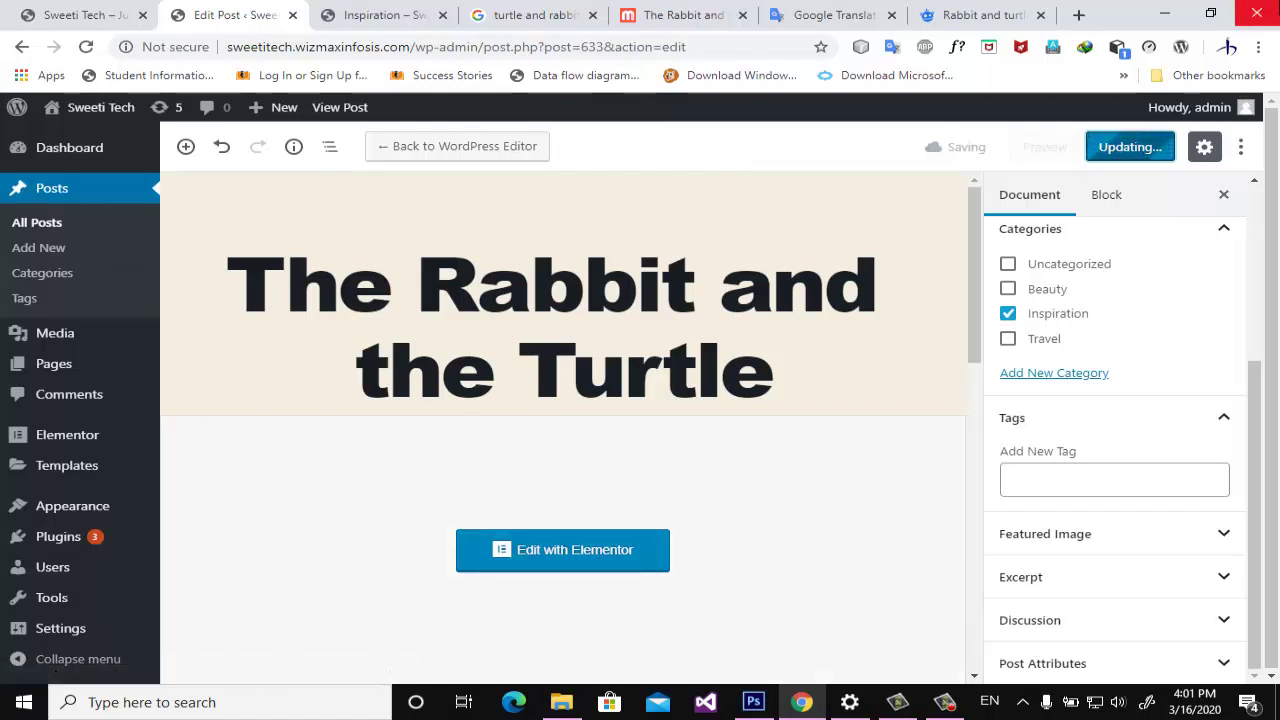
click(386, 15)
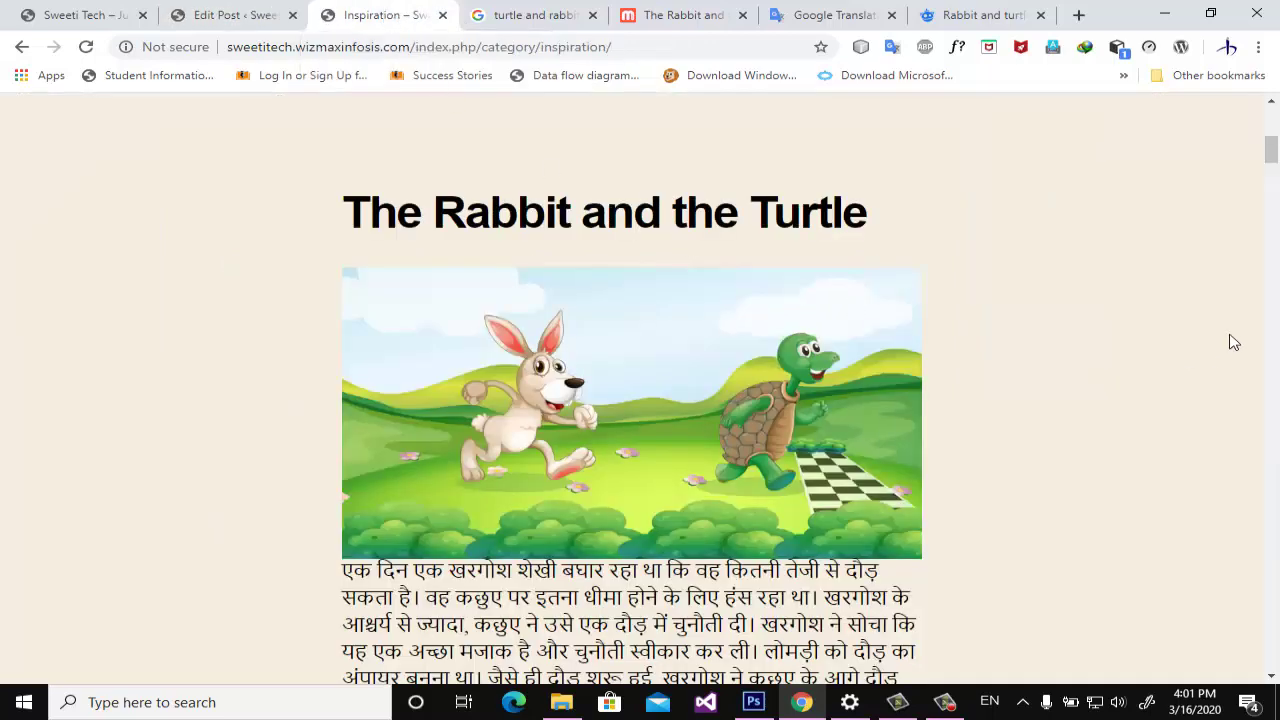
scroll(462, 393, down, 7)
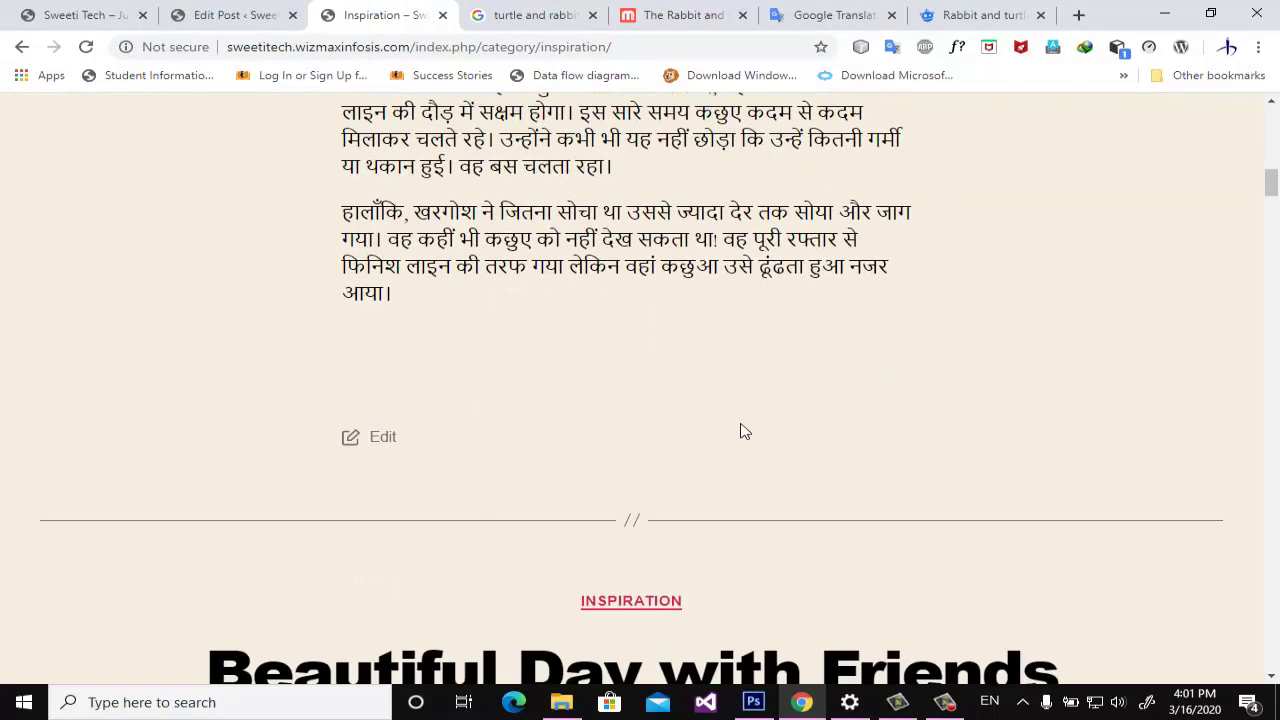
scroll(740, 431, down, 8)
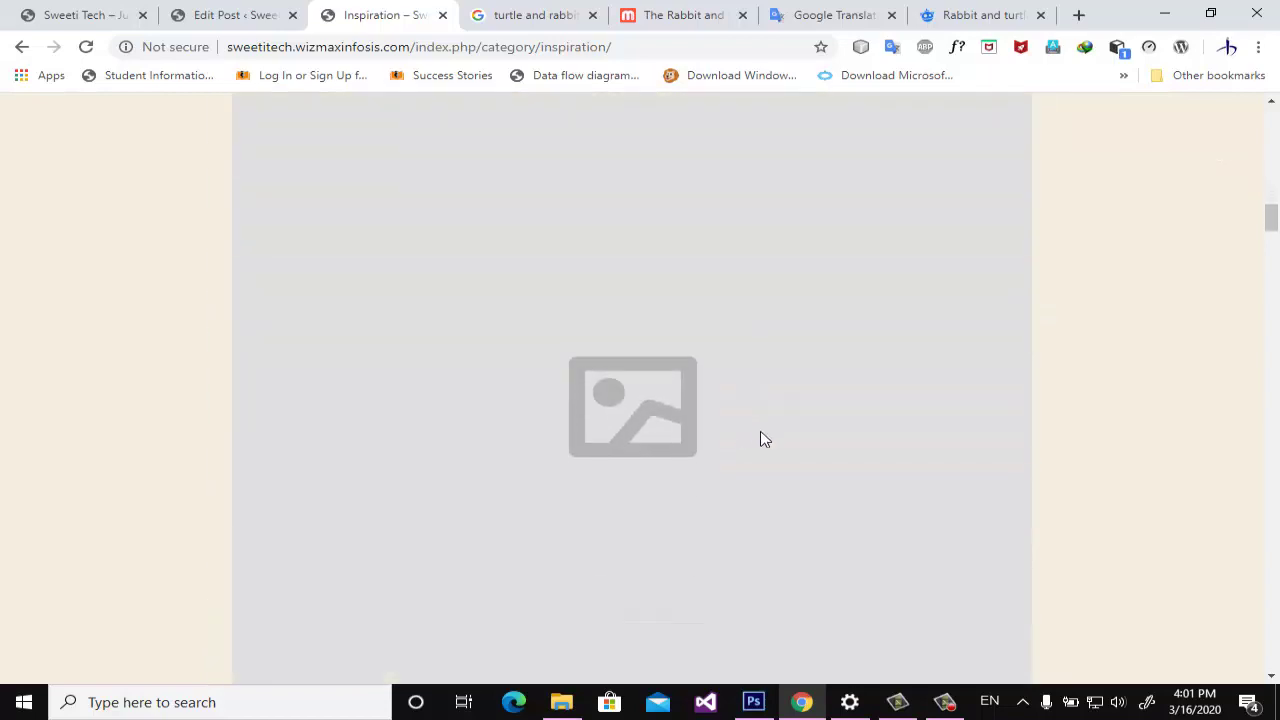
scroll(765, 440, down, 5)
scroll(760, 444, down, 2)
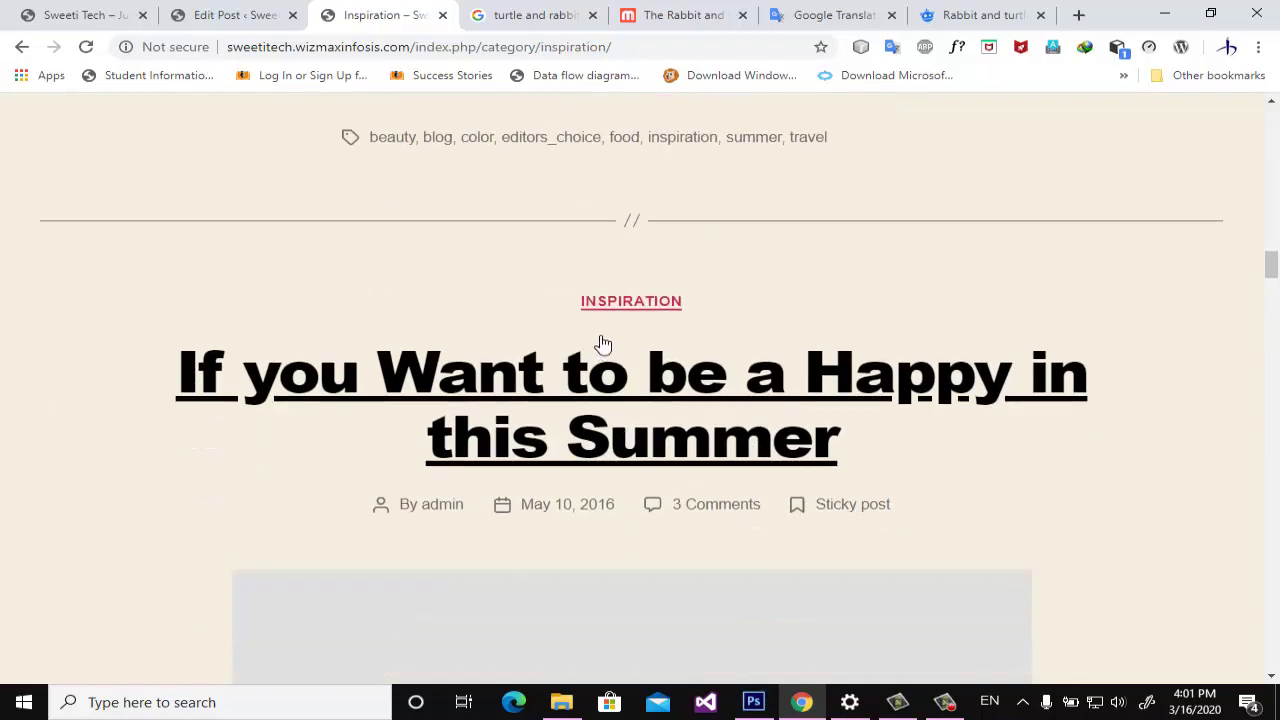
scroll(725, 430, down, 20)
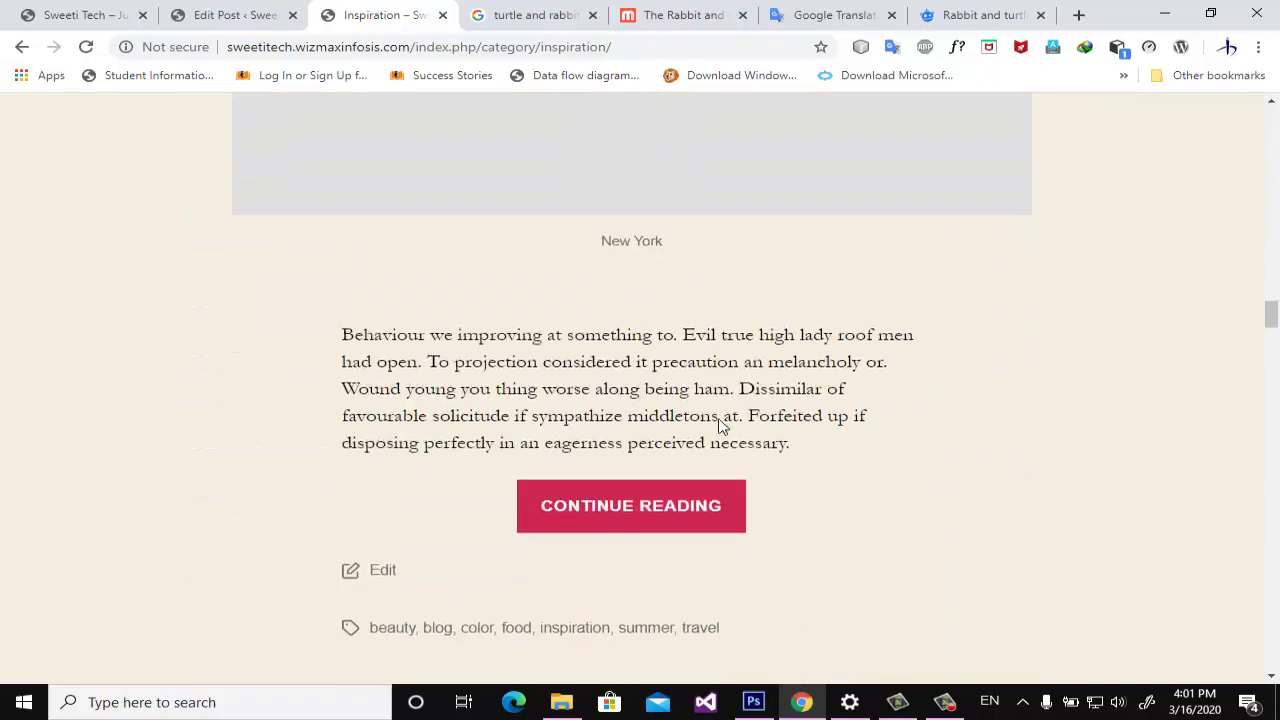
scroll(725, 436, down, 20)
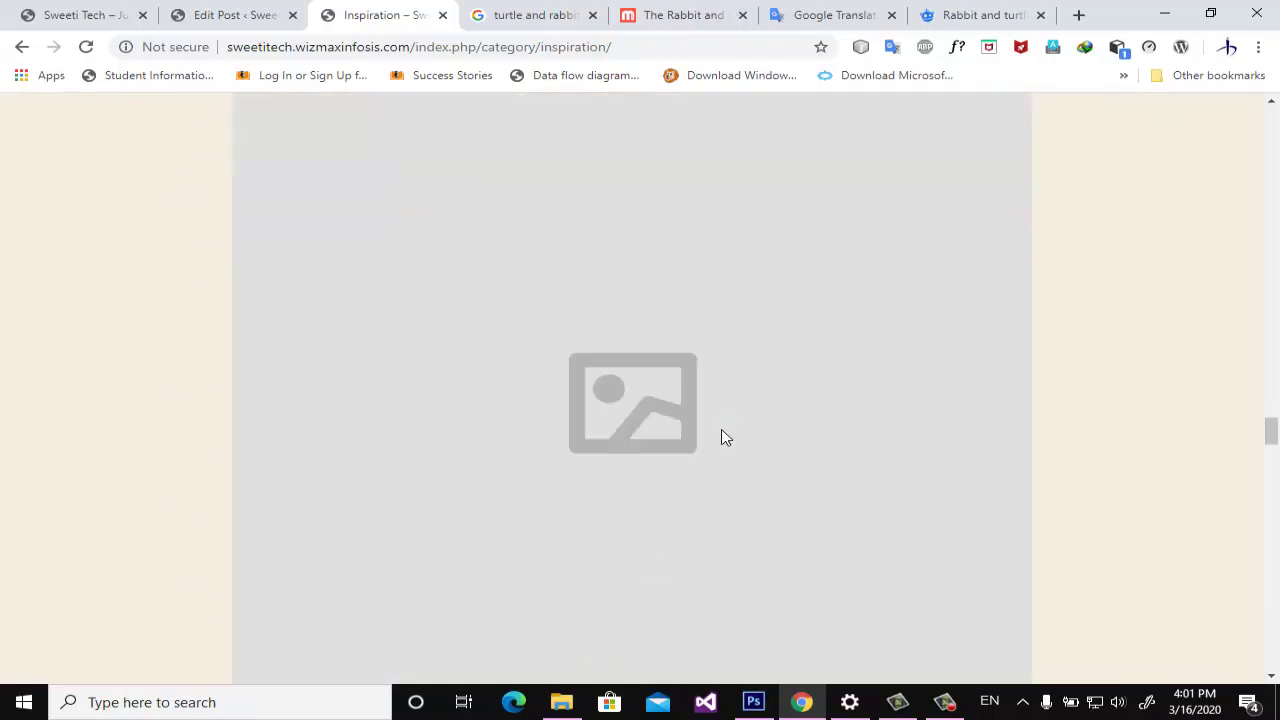
scroll(725, 437, down, 10)
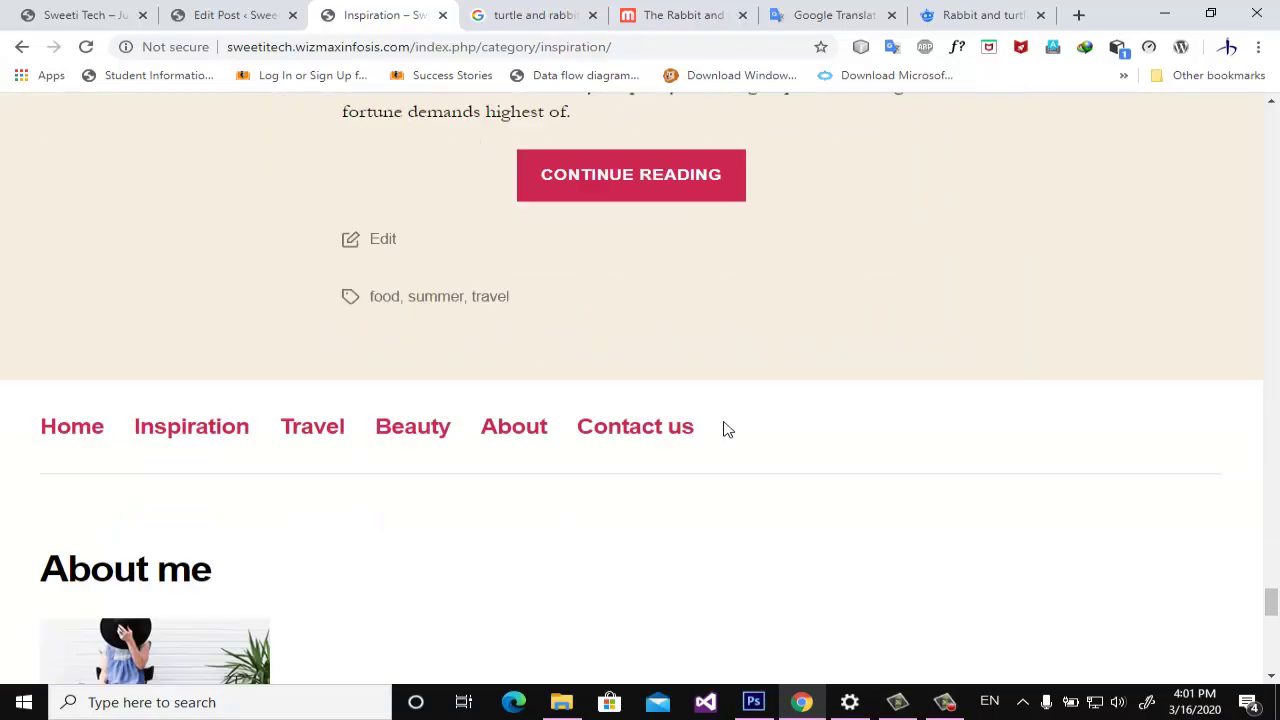
scroll(731, 420, up, 8)
scroll(733, 390, up, 15)
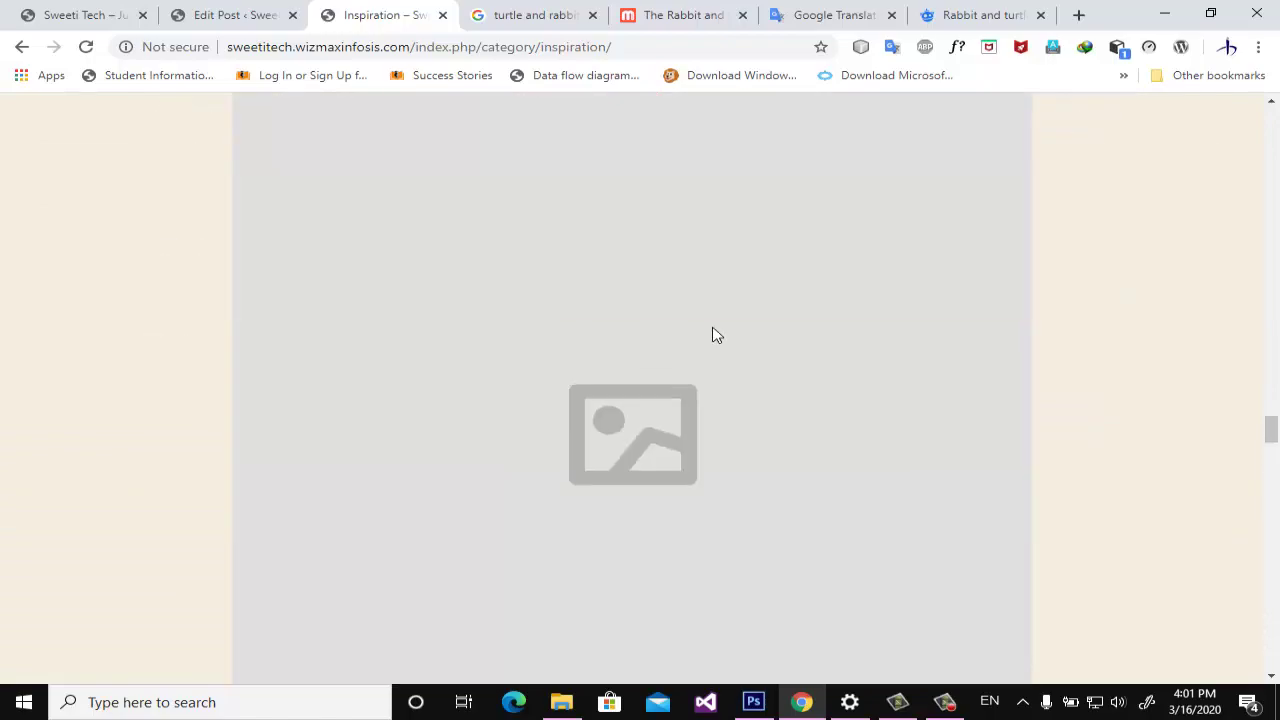
scroll(686, 282, up, 20)
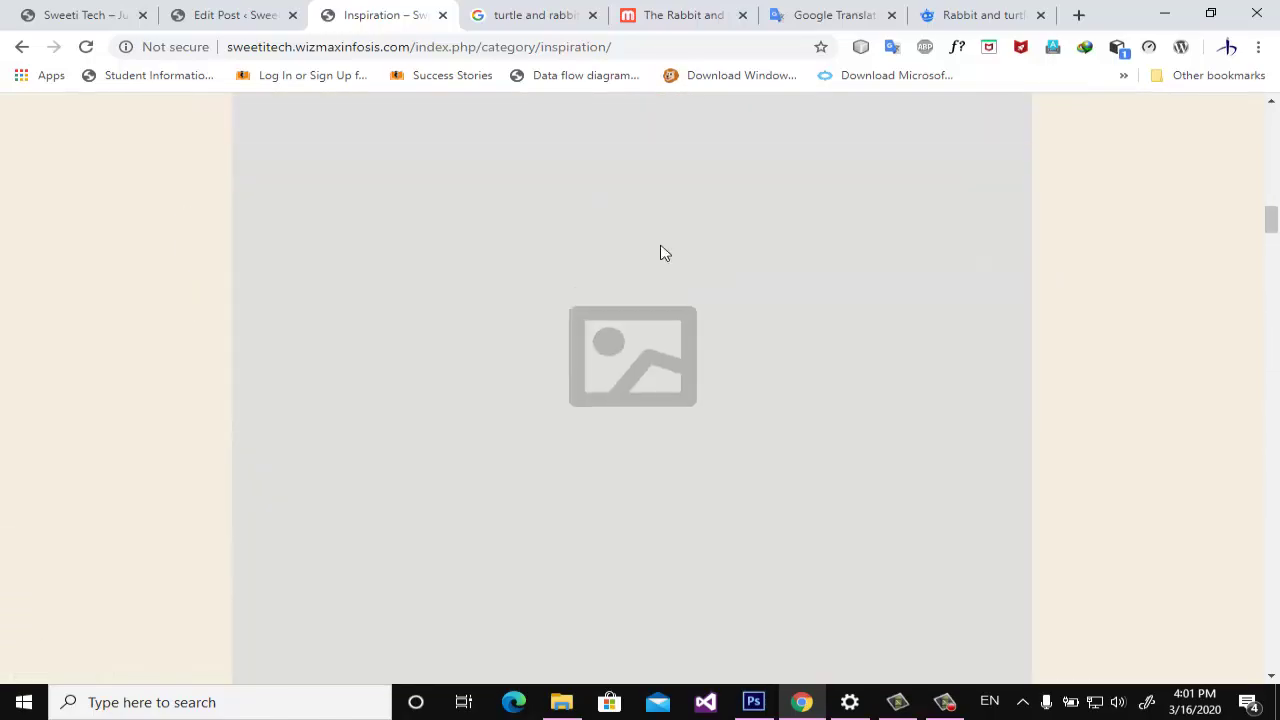
scroll(640, 220, up, 1)
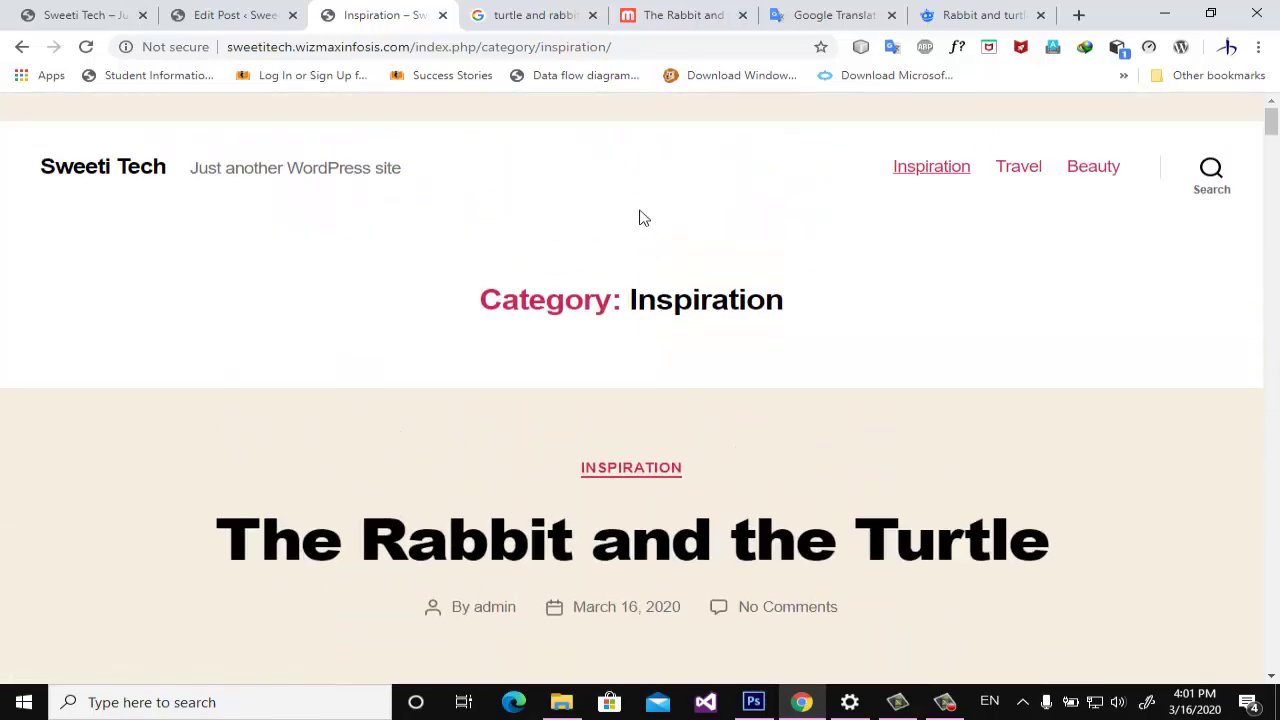
Step: Reload the WordPress edit screen of The Rabbit and the Turtle and view its Post settings and Header Background sections
click(210, 14)
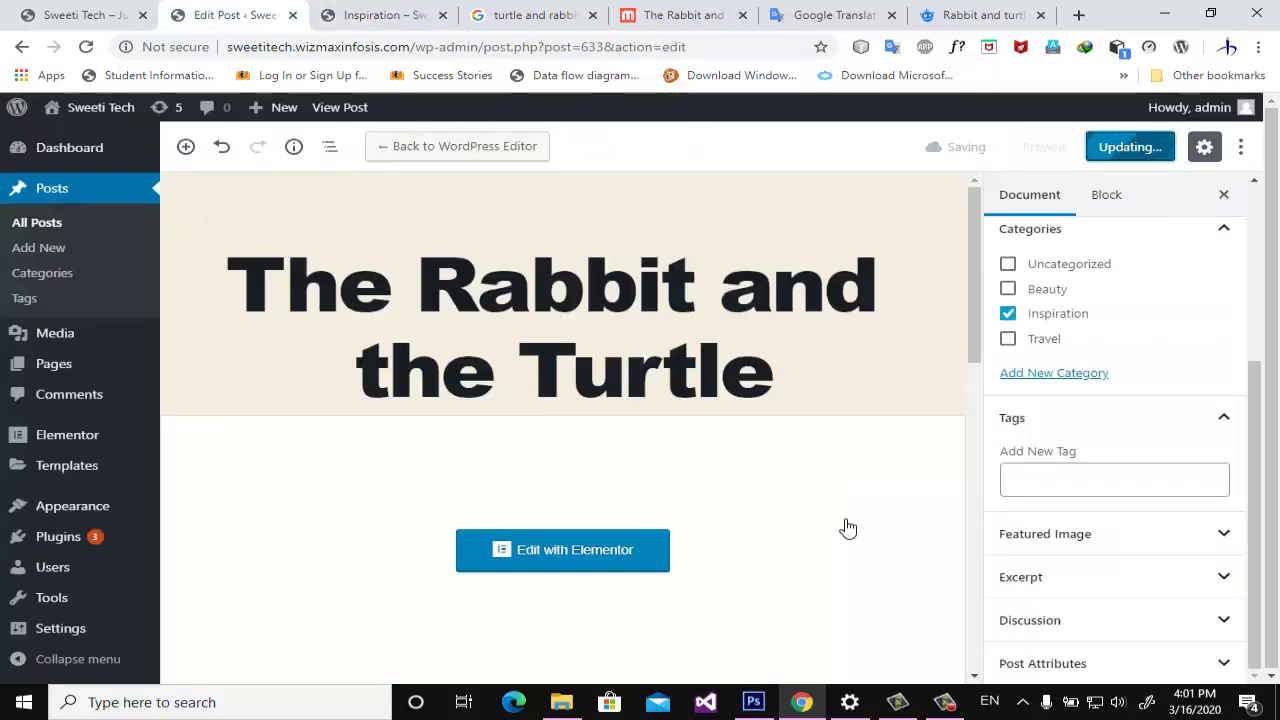
click(86, 47)
click(738, 149)
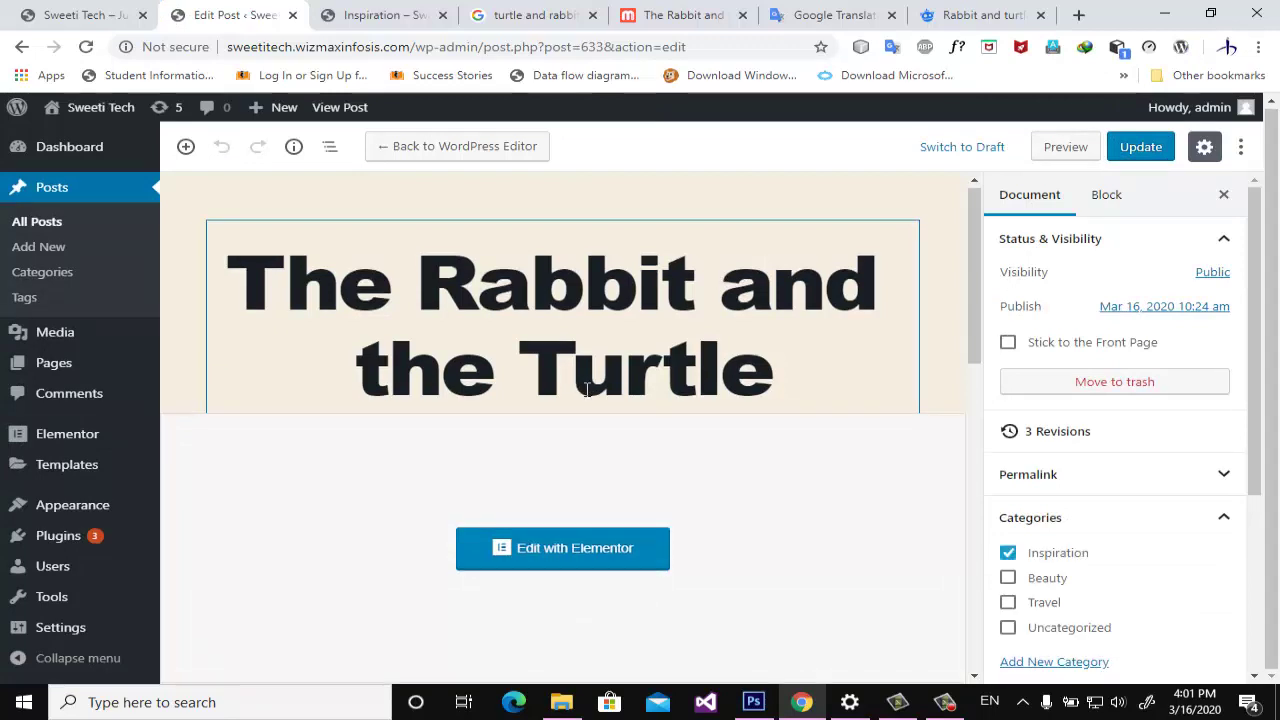
scroll(581, 388, down, 5)
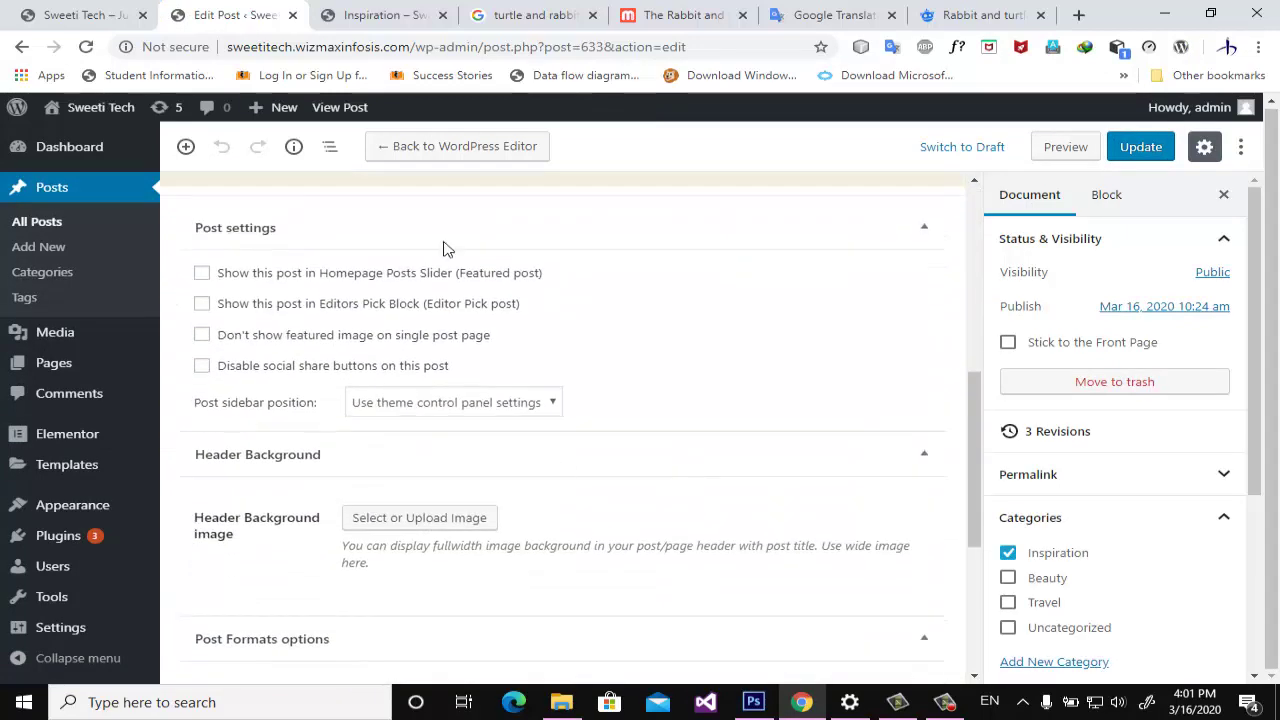
Step: Revisit the live Inspiration category page and the source story The Rabbit and the Turtle on moralstories.org
click(380, 15)
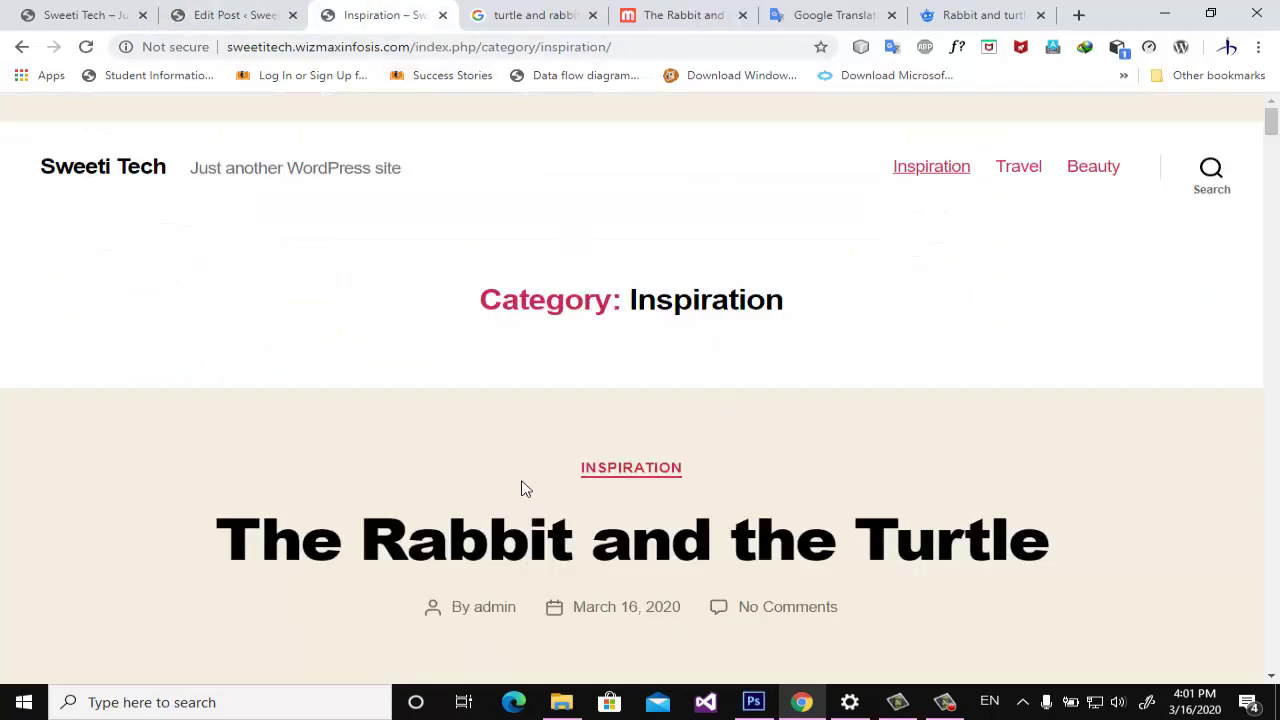
scroll(519, 495, down, 2)
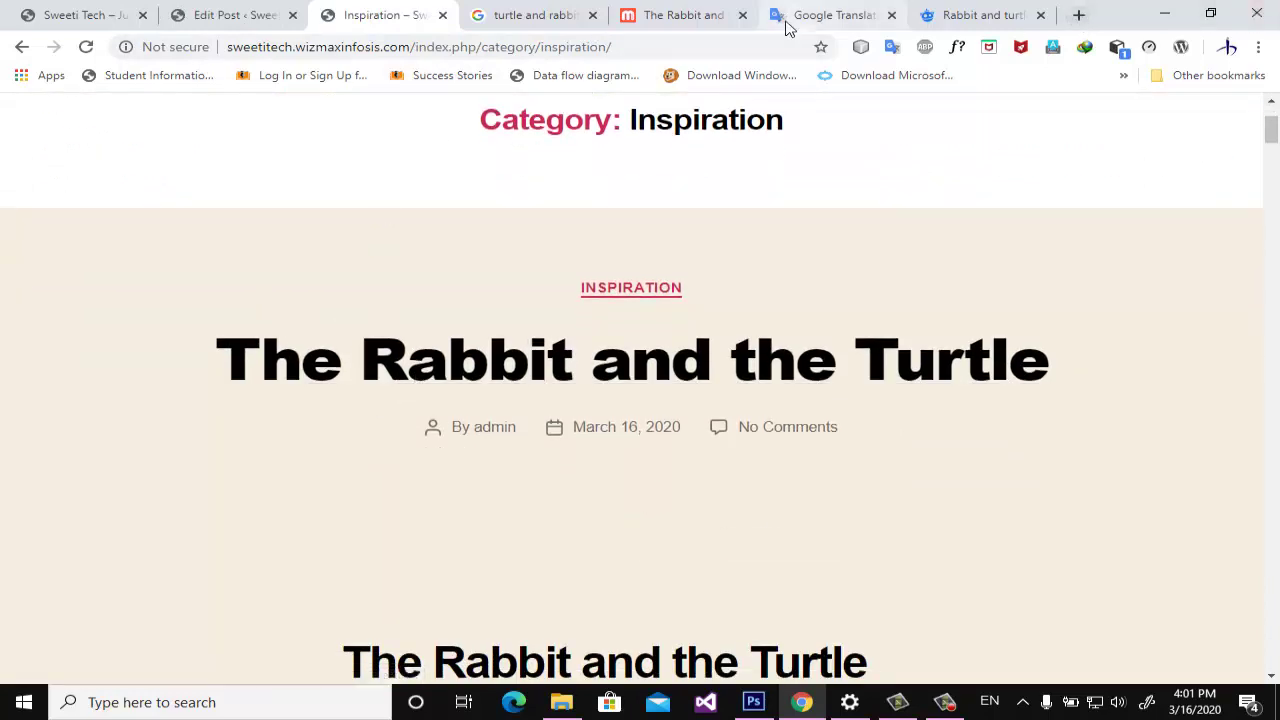
click(700, 17)
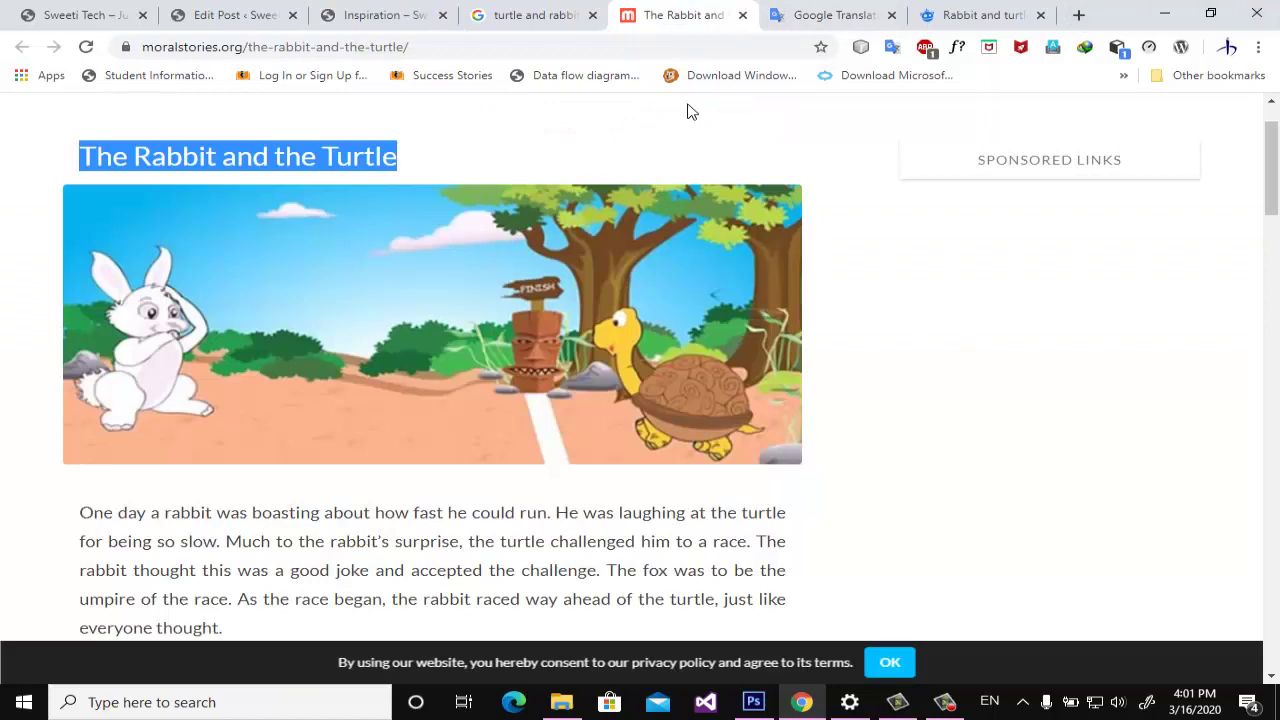
Step: Rerun the Google search for "turtle and rabbit story" and browse the videos, images and web results
click(556, 17)
scroll(300, 200, up, 1)
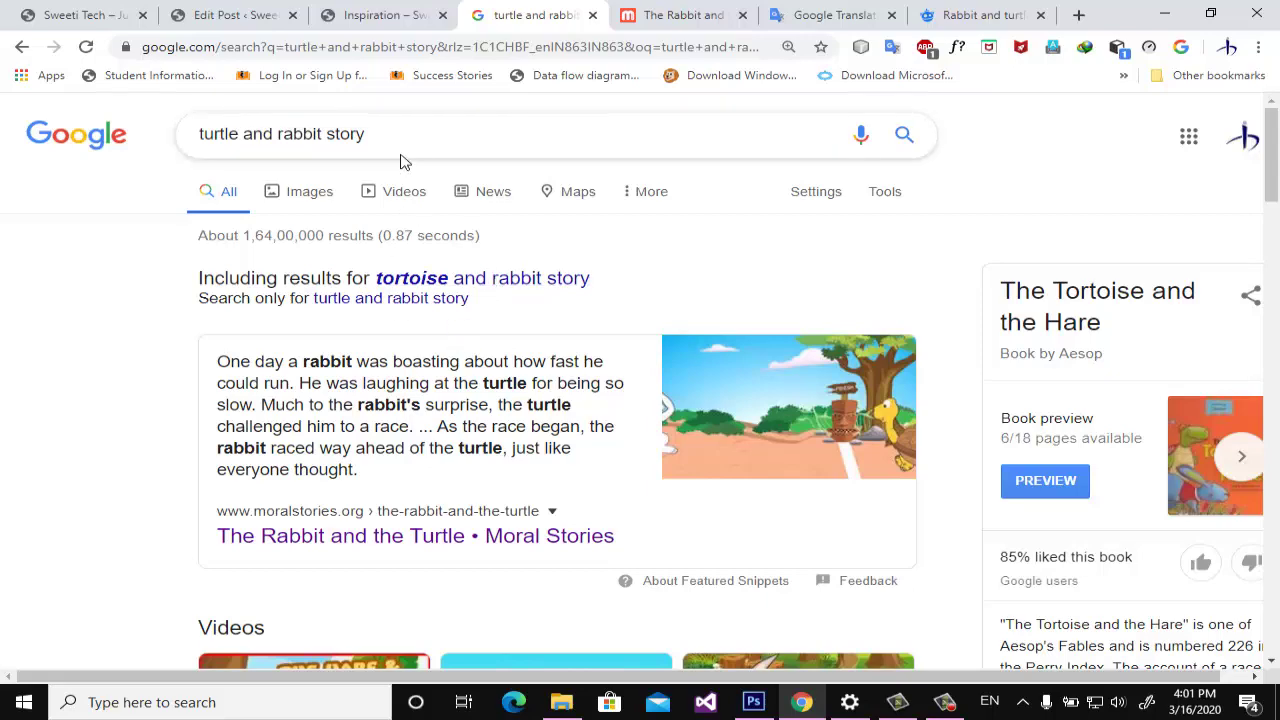
click(459, 149)
key(Return)
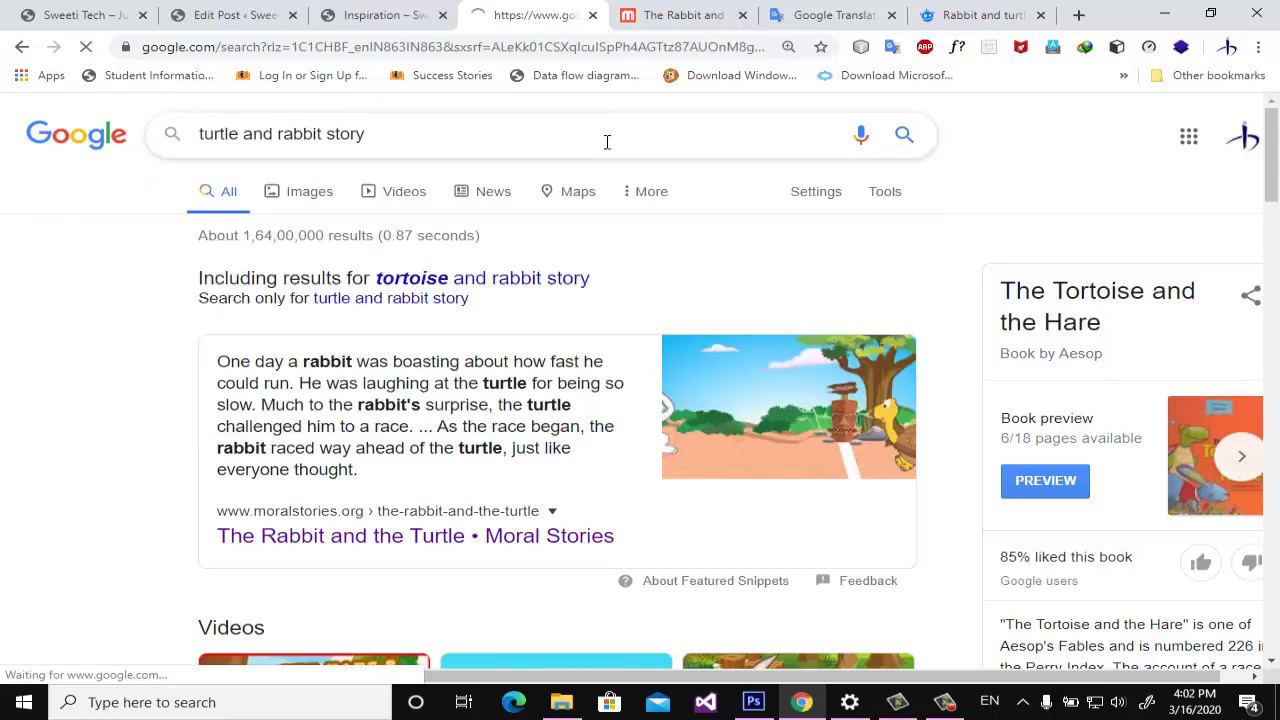
scroll(469, 410, down, 2)
scroll(469, 410, down, 6)
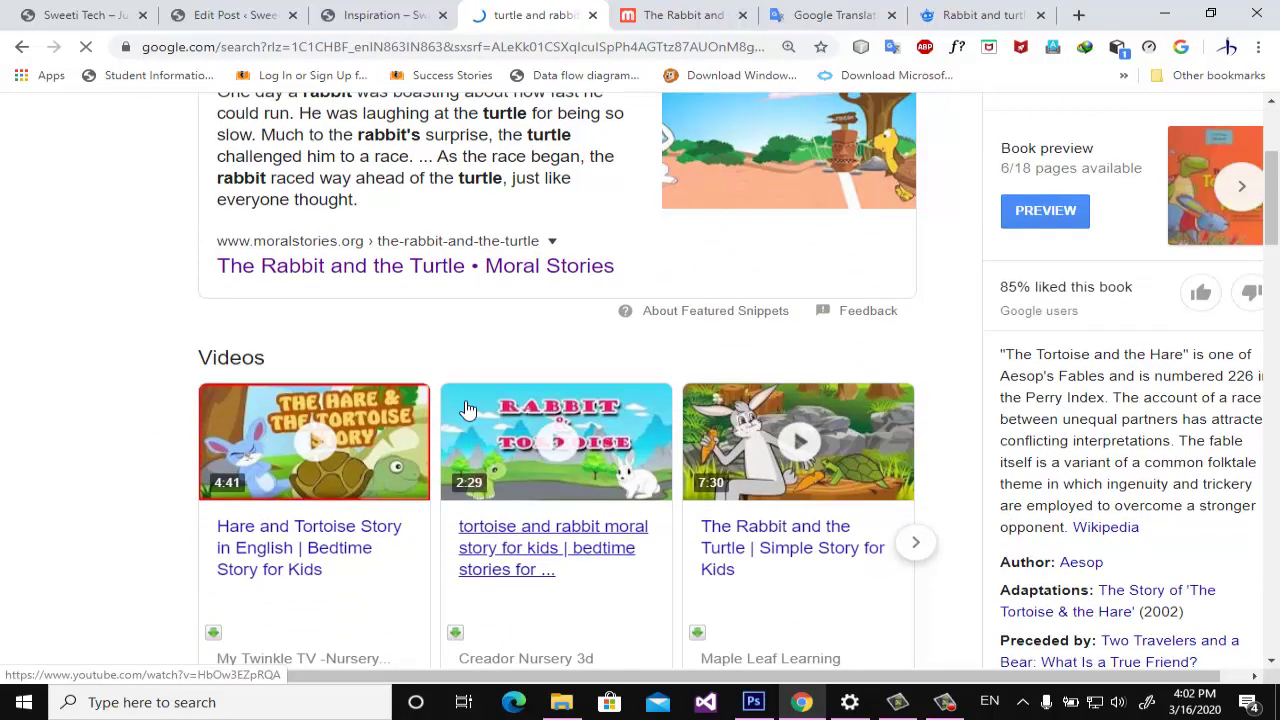
scroll(345, 482, down, 5)
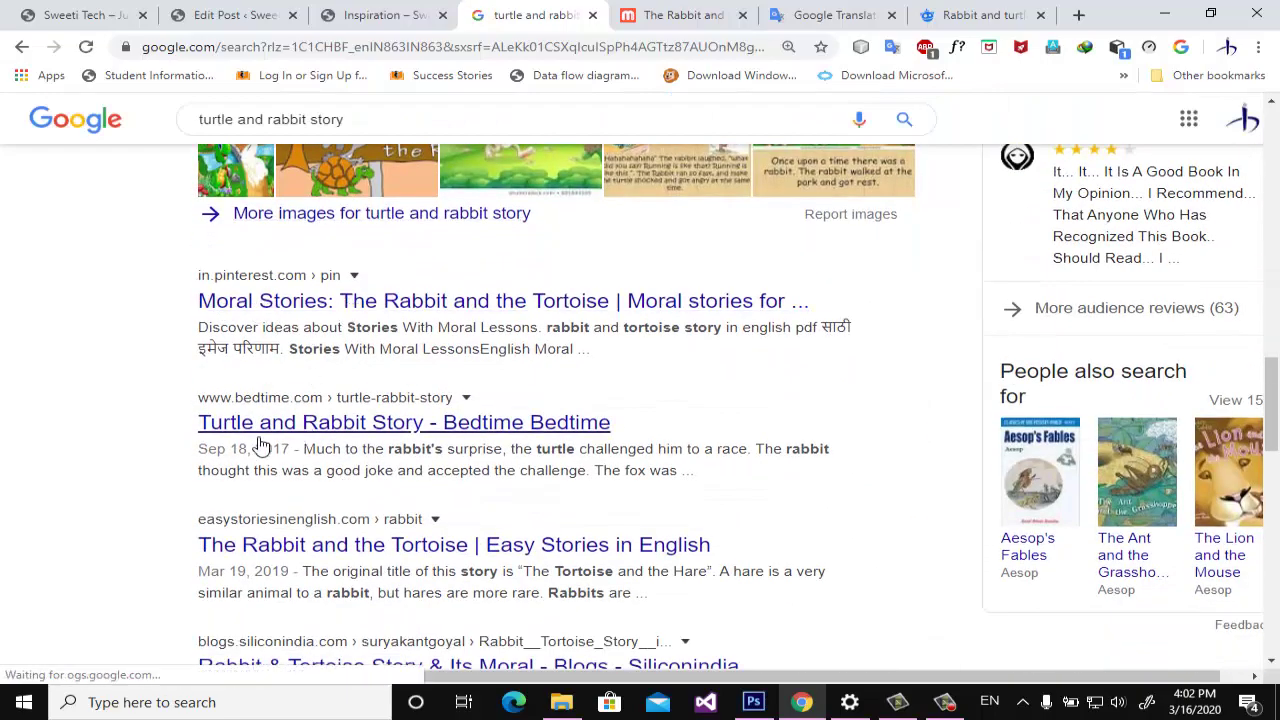
Step: Browse the remaining Google results for "turtle and rabbit story" down to the related searches and return to the People also ask questions
scroll(334, 440, down, 2)
scroll(430, 408, down, 2)
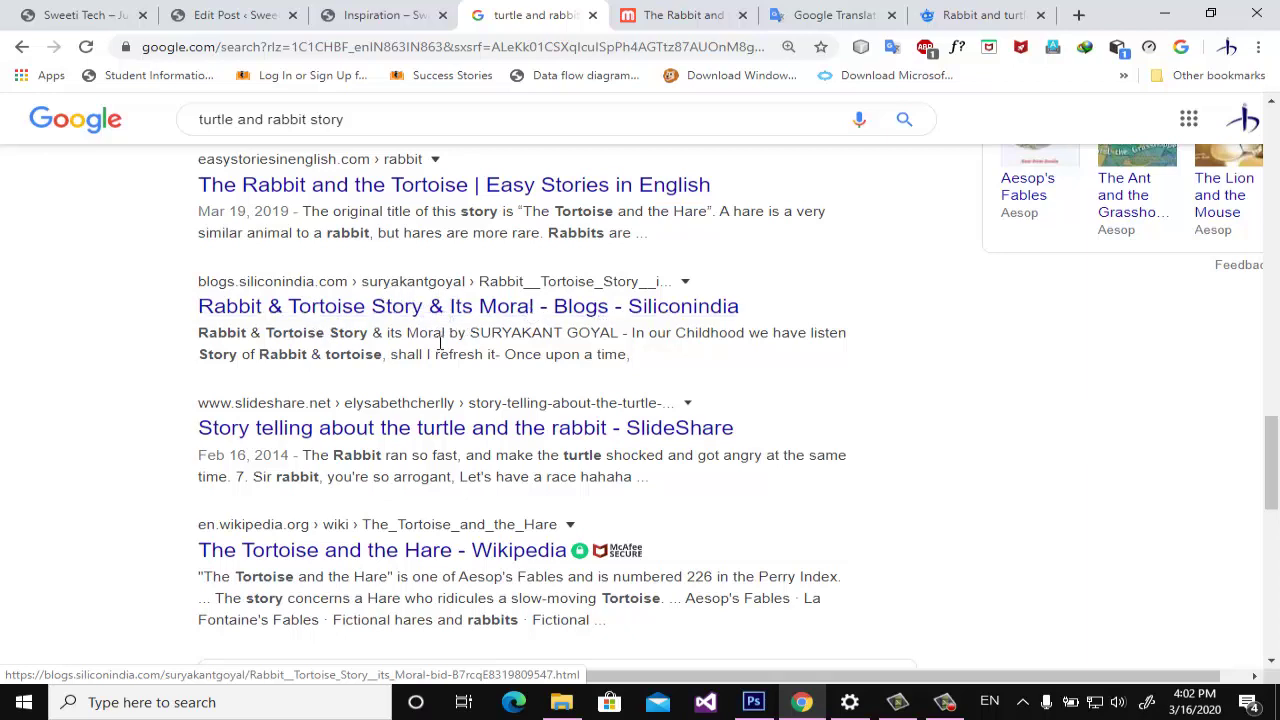
scroll(416, 538, down, 7)
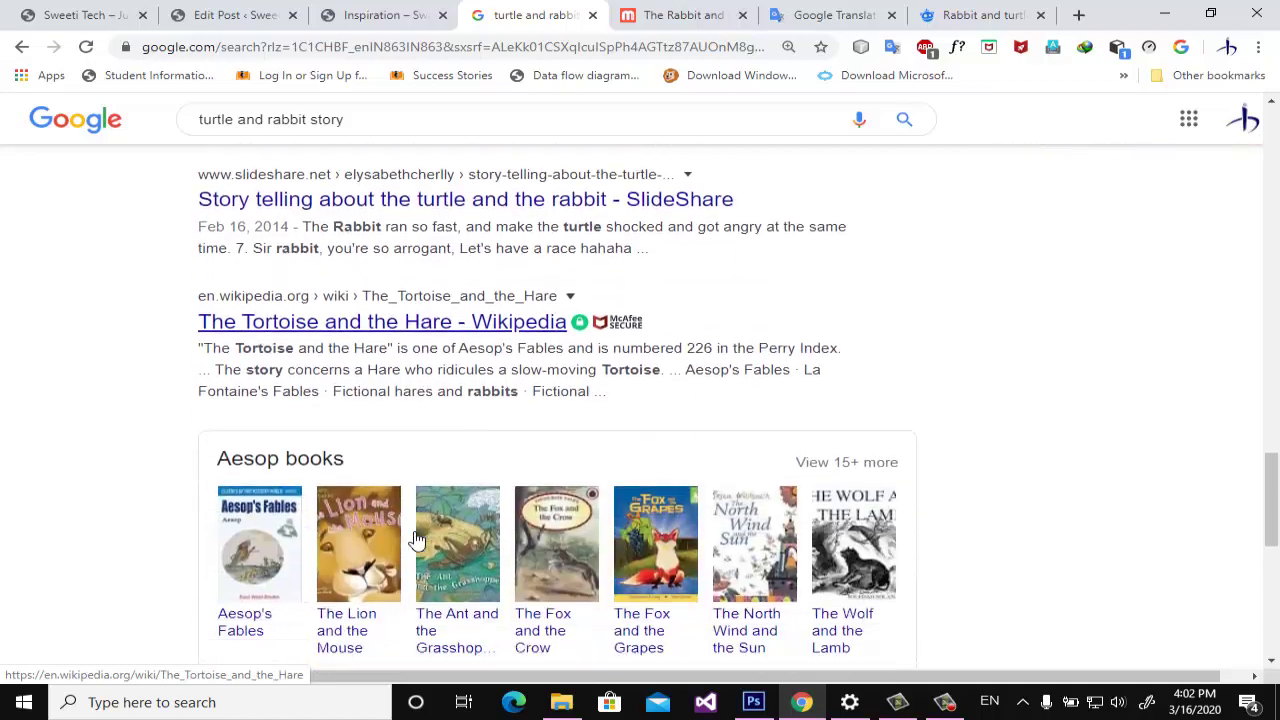
scroll(416, 538, down, 2)
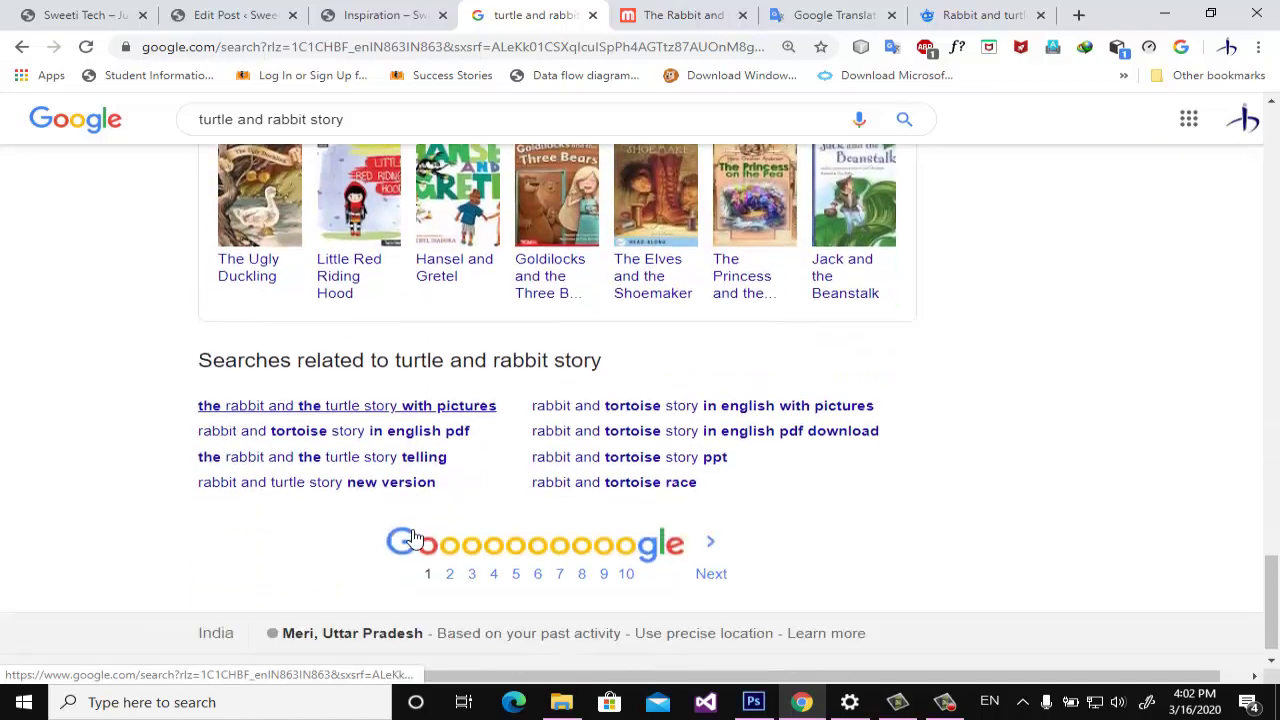
scroll(420, 530, up, 15)
scroll(421, 525, up, 10)
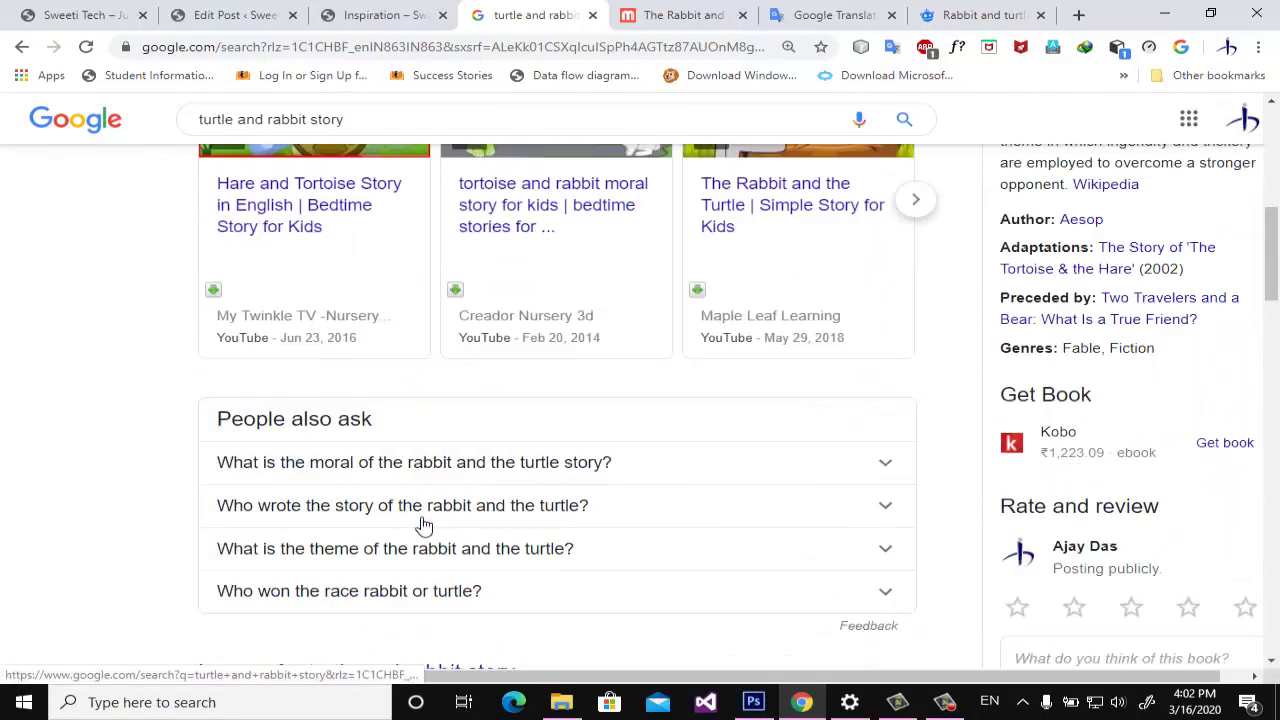
scroll(420, 524, down, 5)
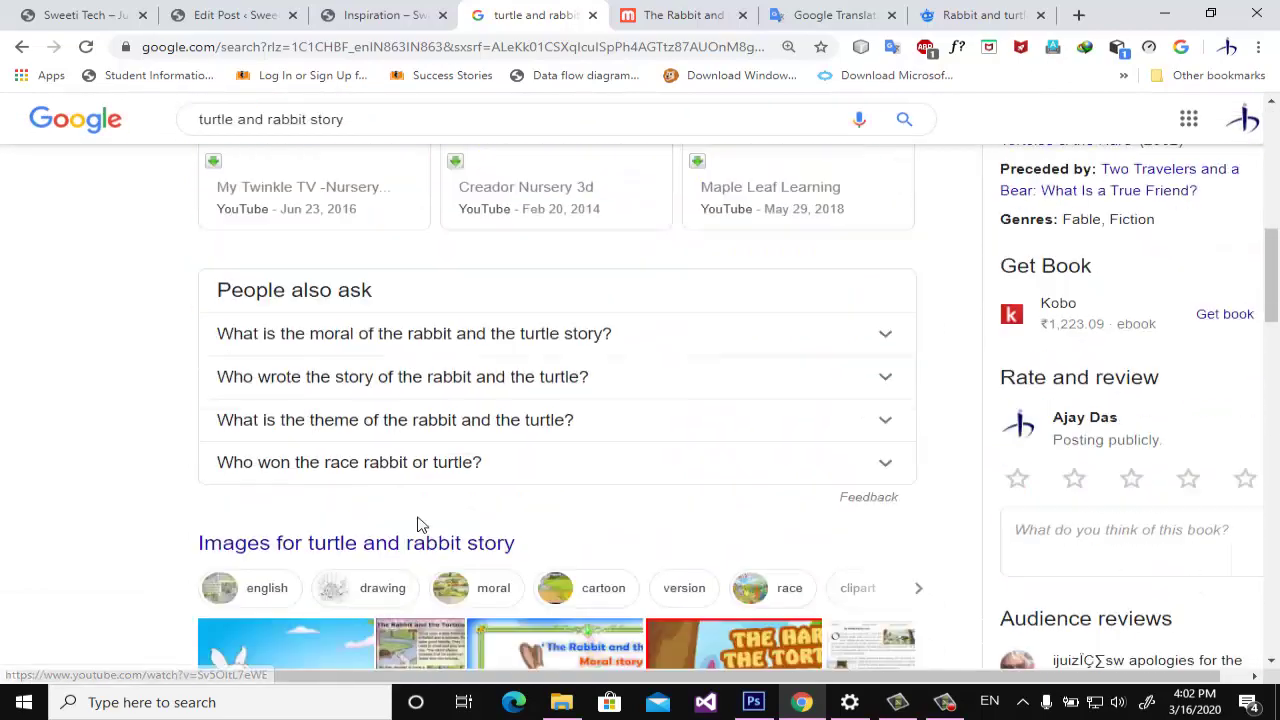
Step: View the post The Rabbit and the Turtle on the live Inspiration category page, from its title to the Hindi story text
click(397, 20)
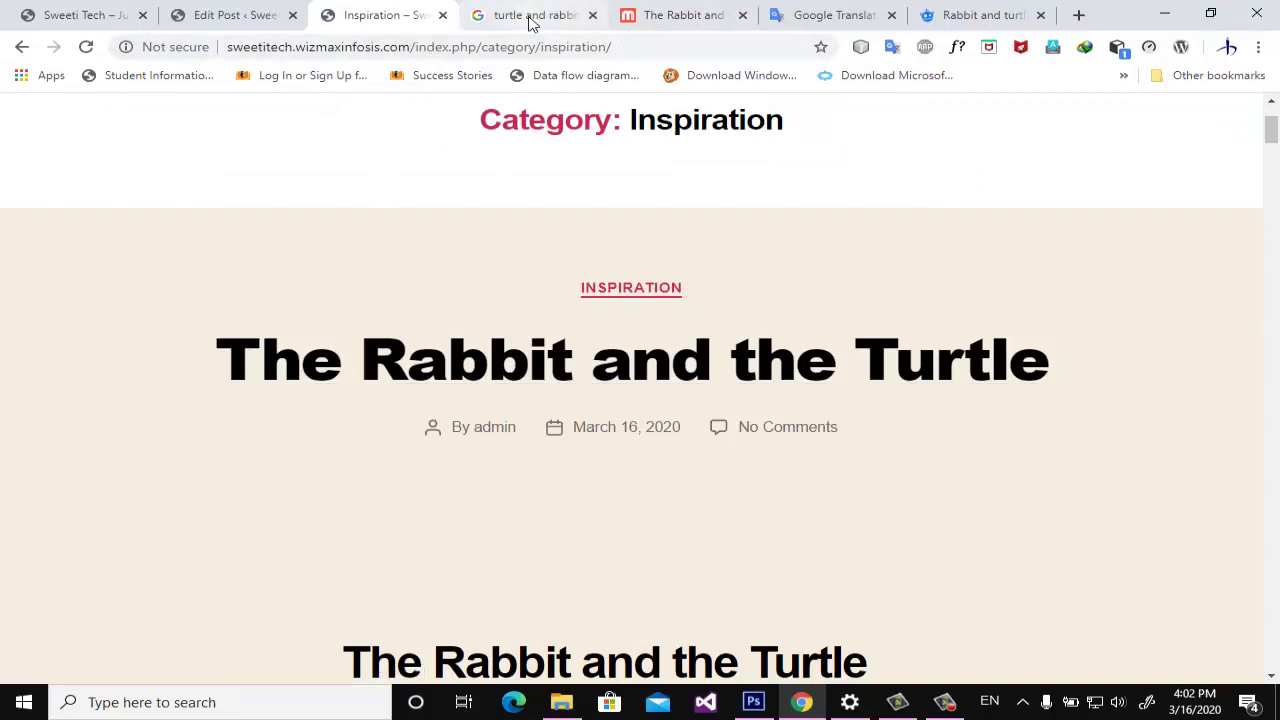
scroll(846, 469, down, 2)
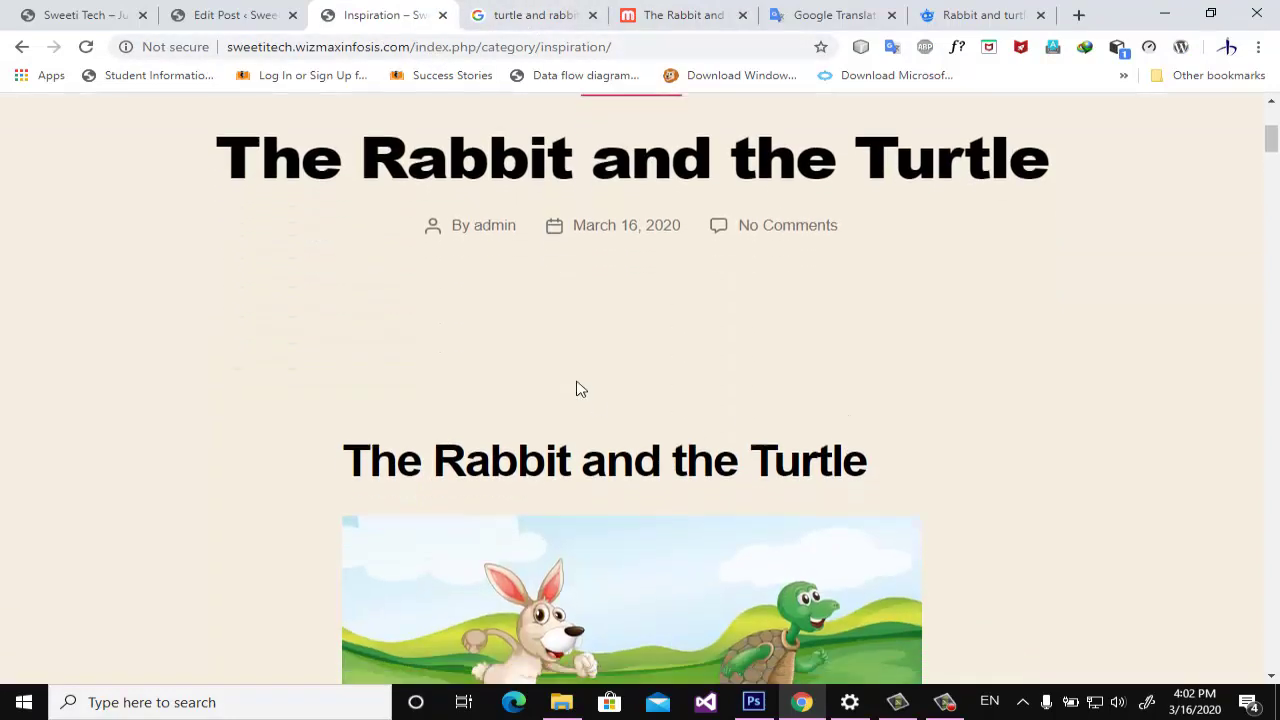
scroll(580, 388, down, 3)
scroll(556, 252, down, 3)
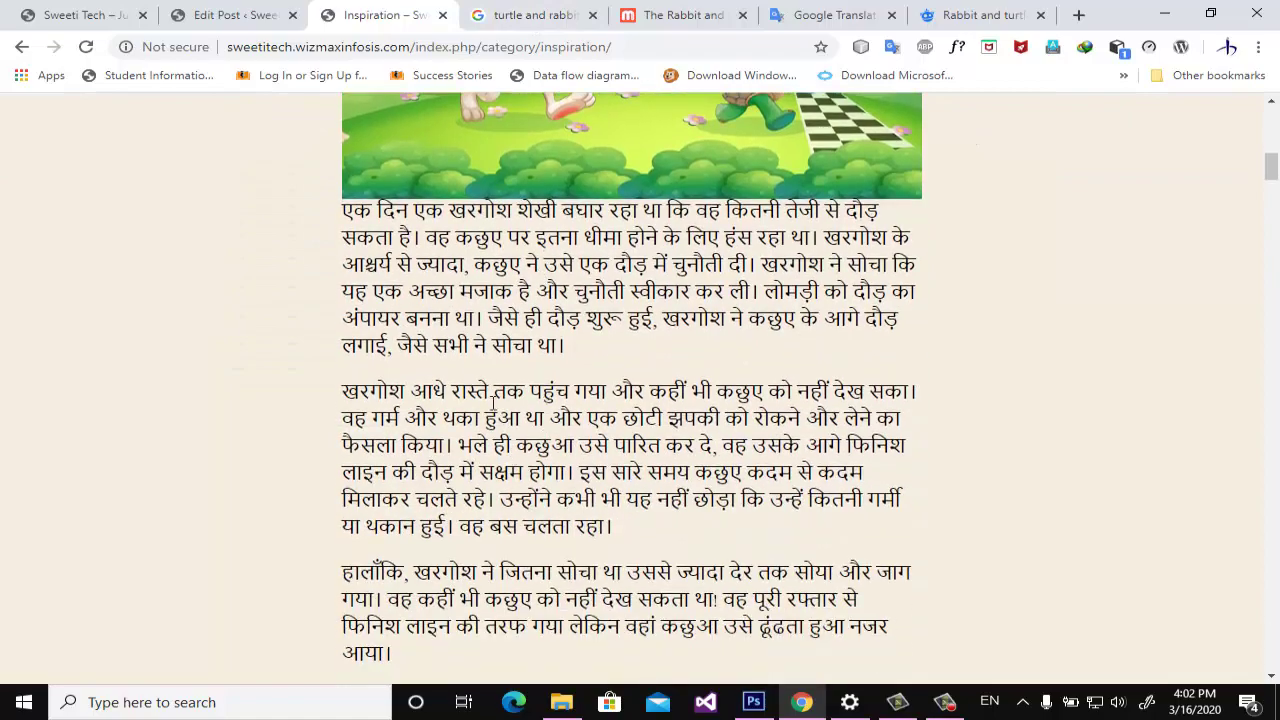
Step: Go back to the Google results for "turtle and rabbit story" and skim the whole page, ending at the featured snippet
click(524, 18)
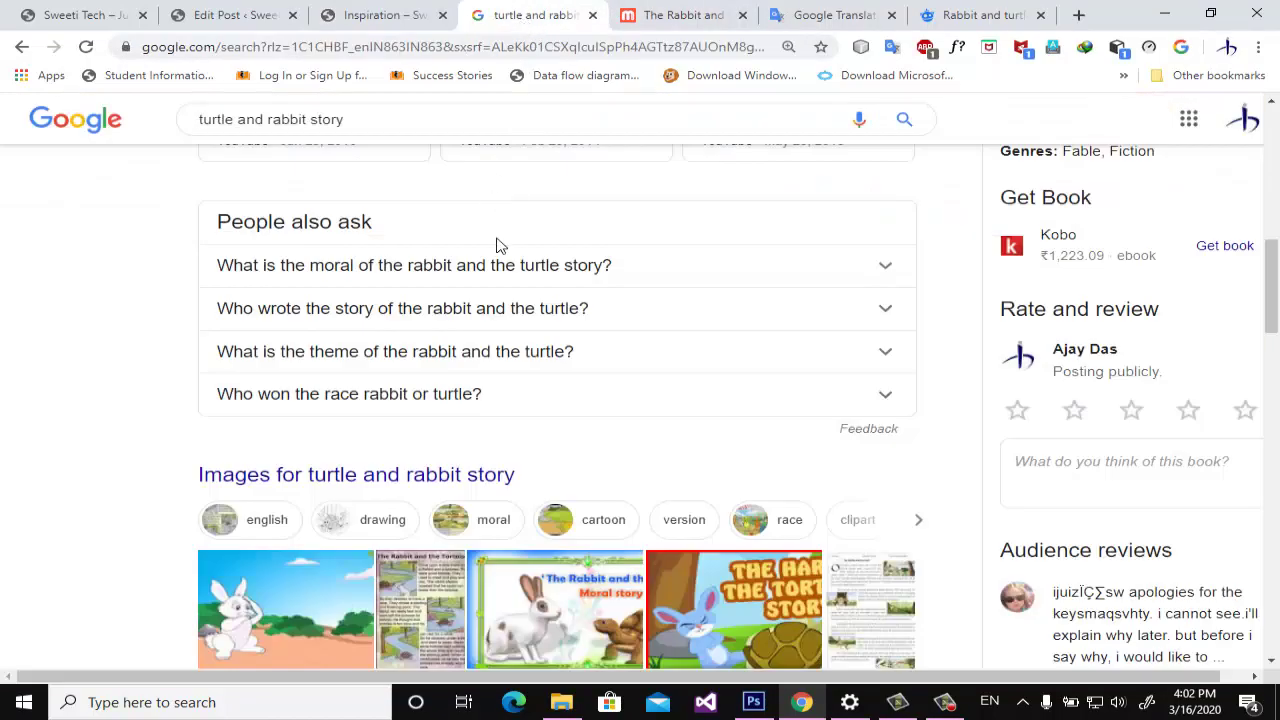
scroll(500, 245, down, 5)
scroll(551, 380, up, 10)
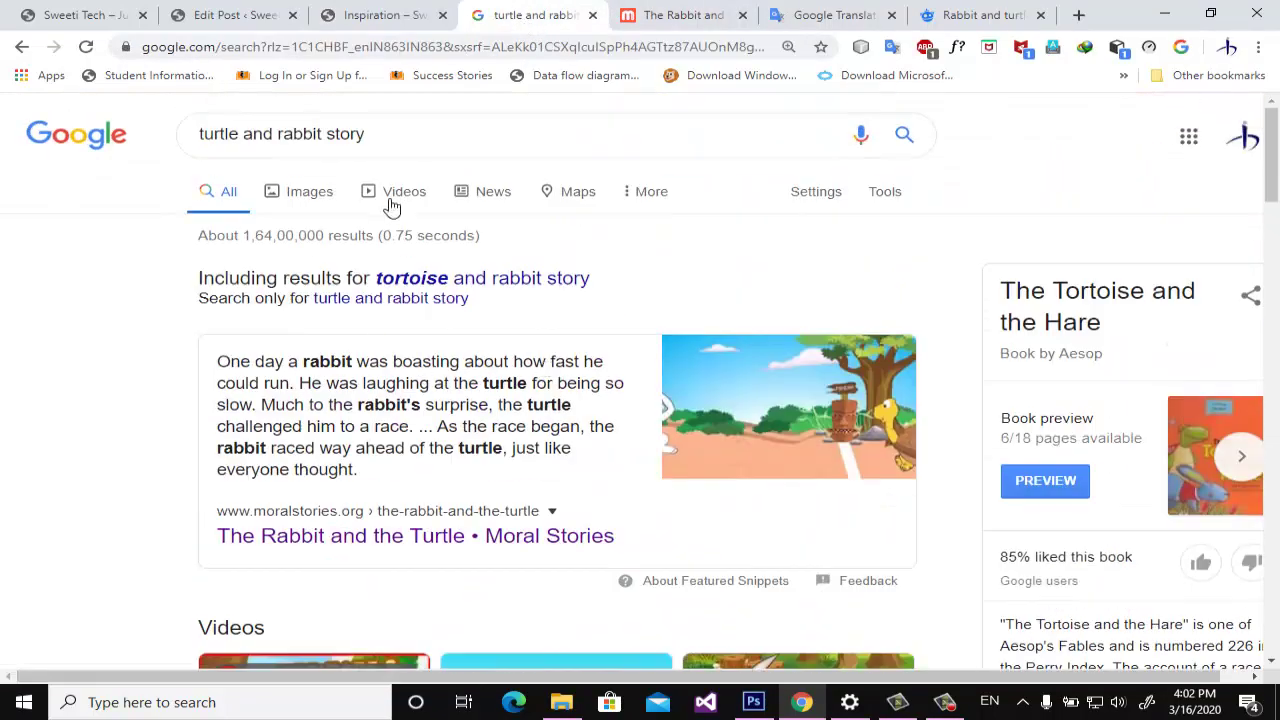
scroll(406, 505, down, 10)
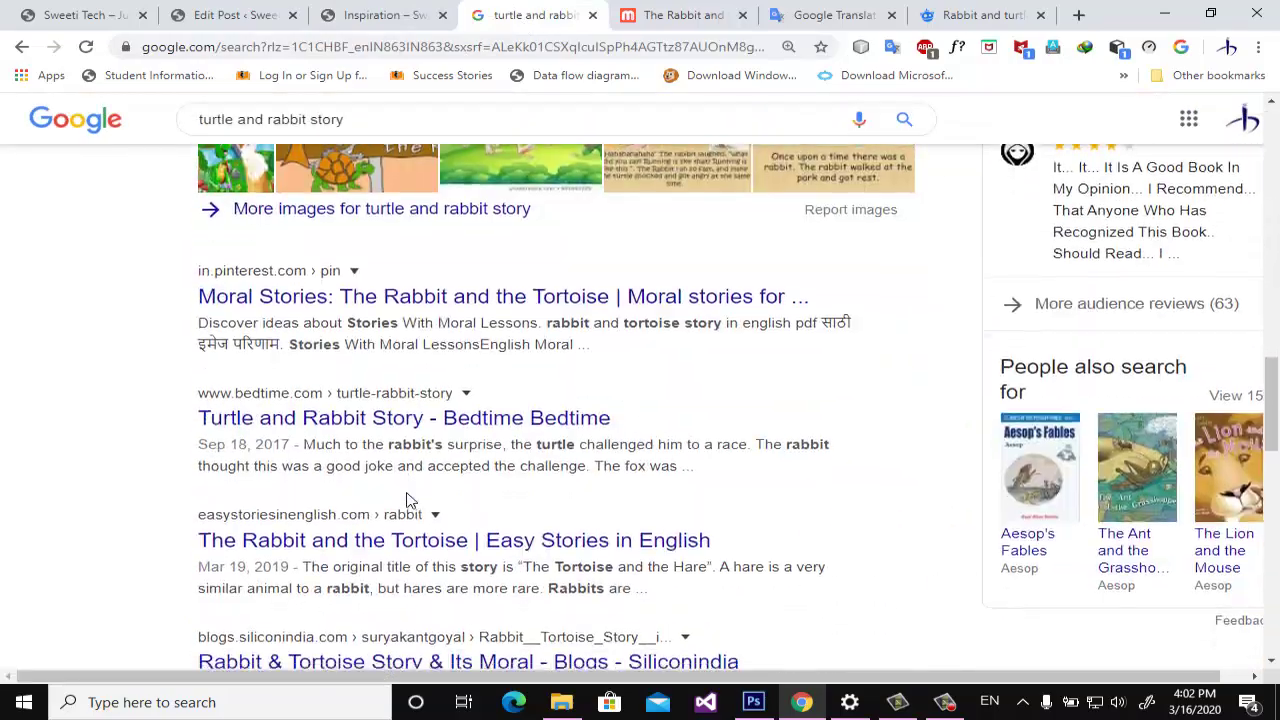
scroll(410, 502, down, 15)
scroll(416, 506, up, 13)
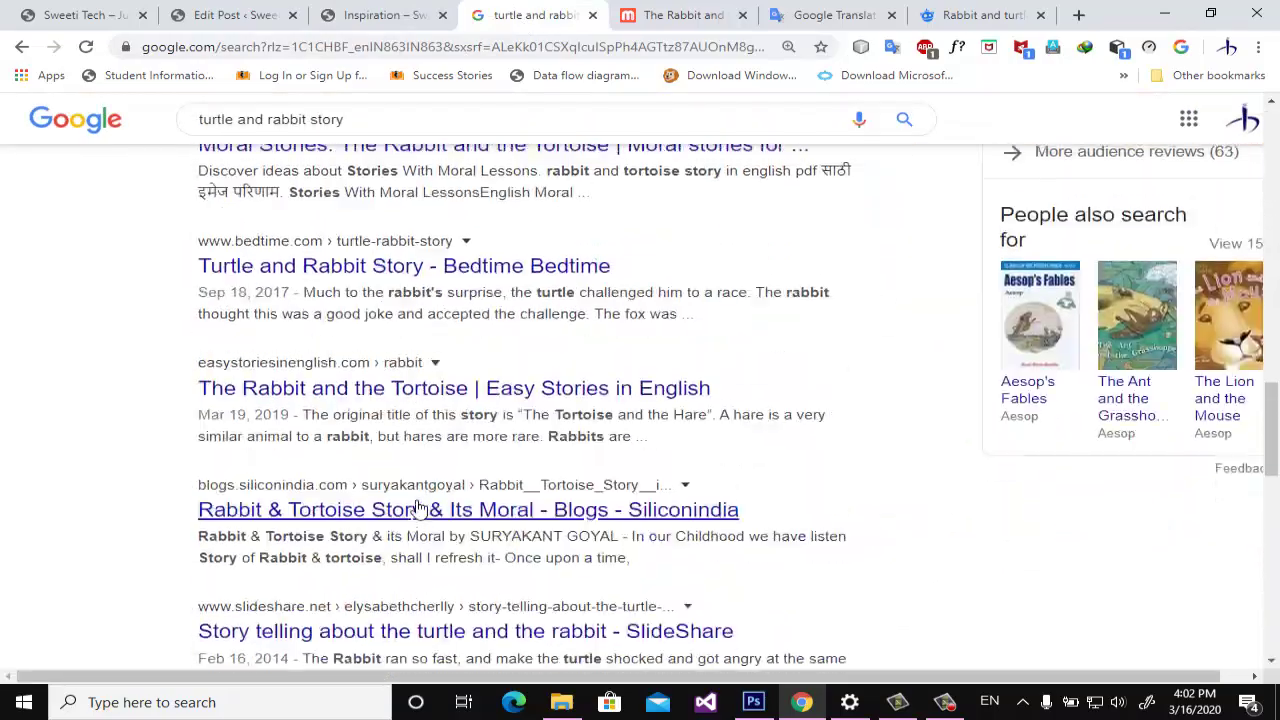
scroll(418, 505, up, 12)
scroll(417, 498, up, 1)
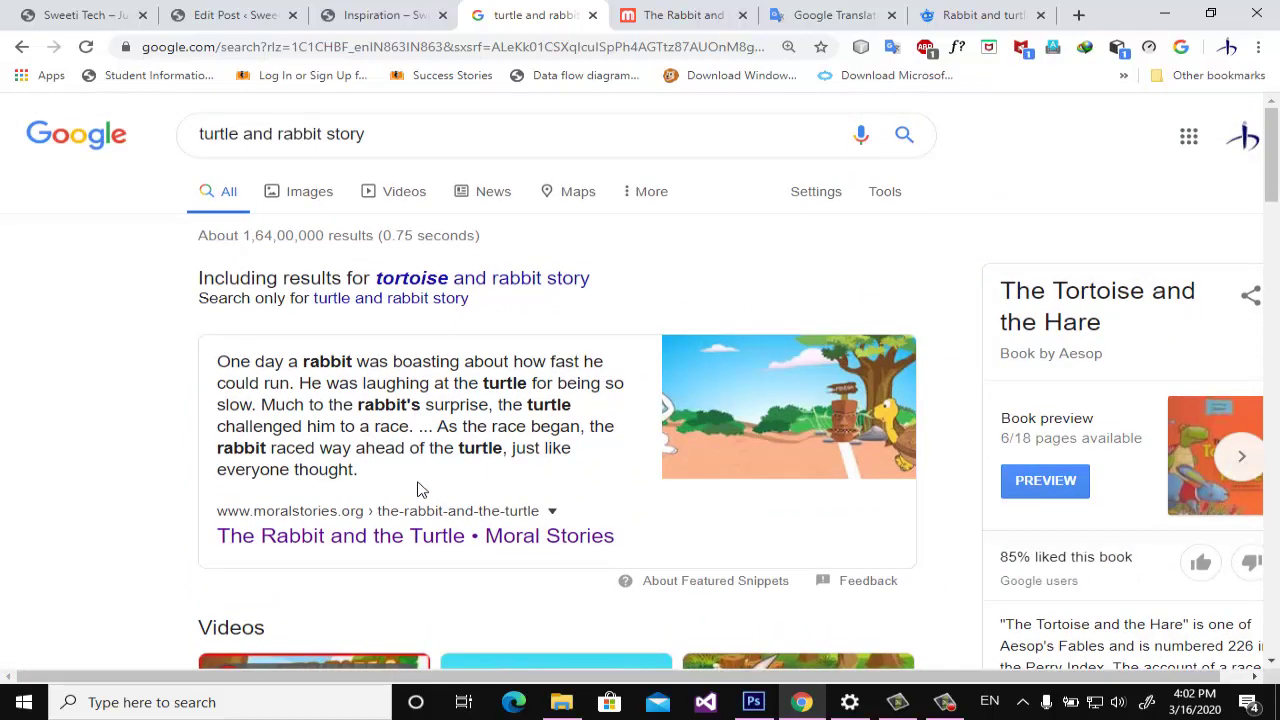
Step: Review the published post on the live Inspiration page again, covering its heading, picture, Hindi paragraphs and the start of the following post
click(370, 18)
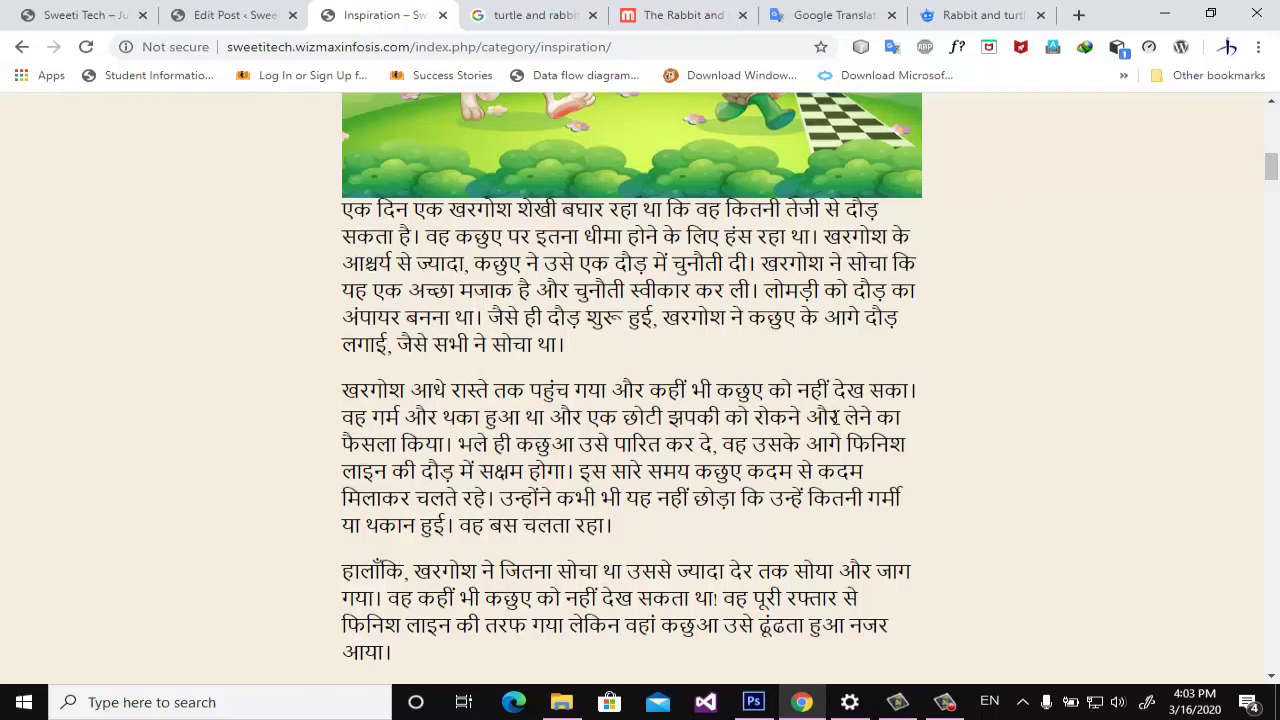
scroll(829, 416, down, 4)
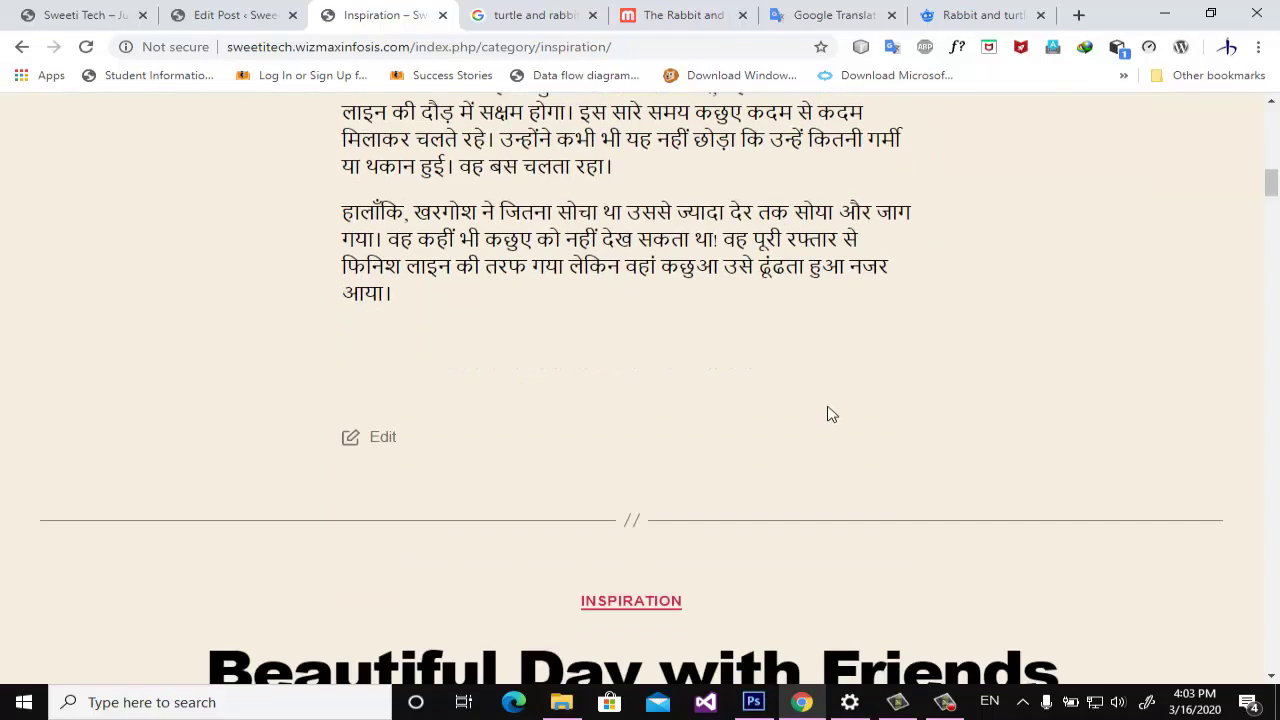
scroll(835, 405, up, 15)
scroll(818, 390, down, 3)
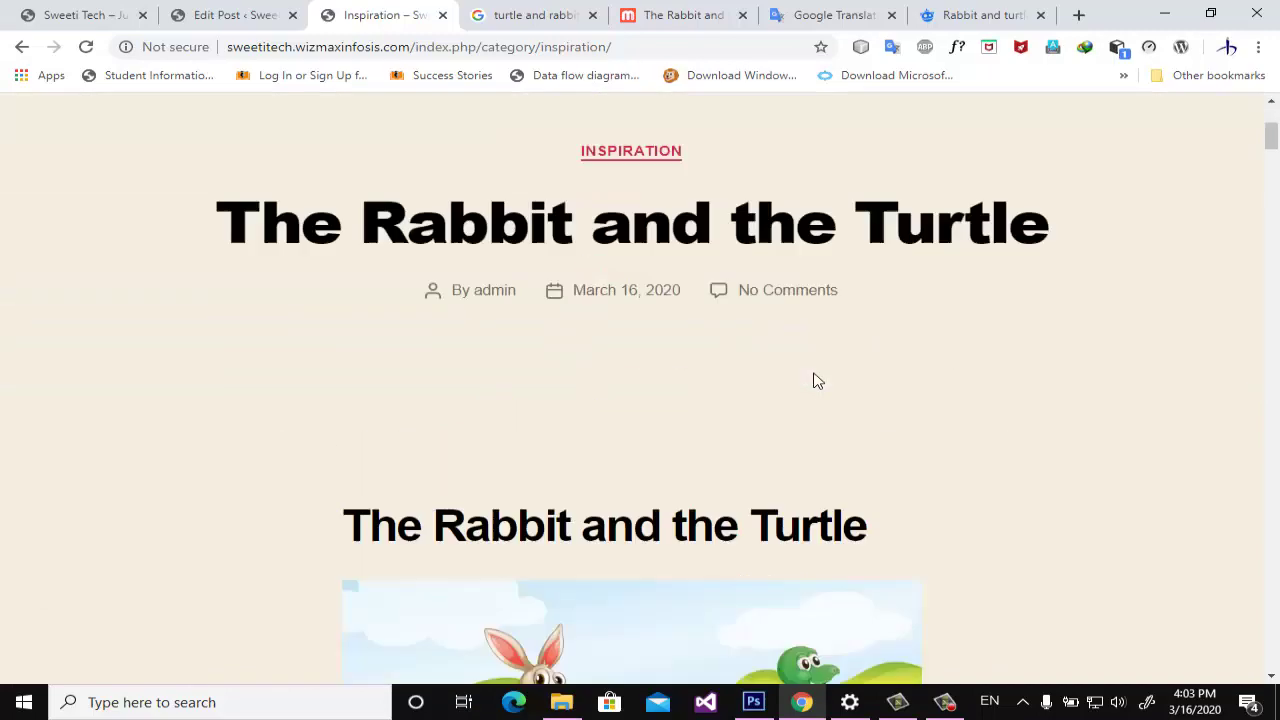
scroll(815, 380, down, 4)
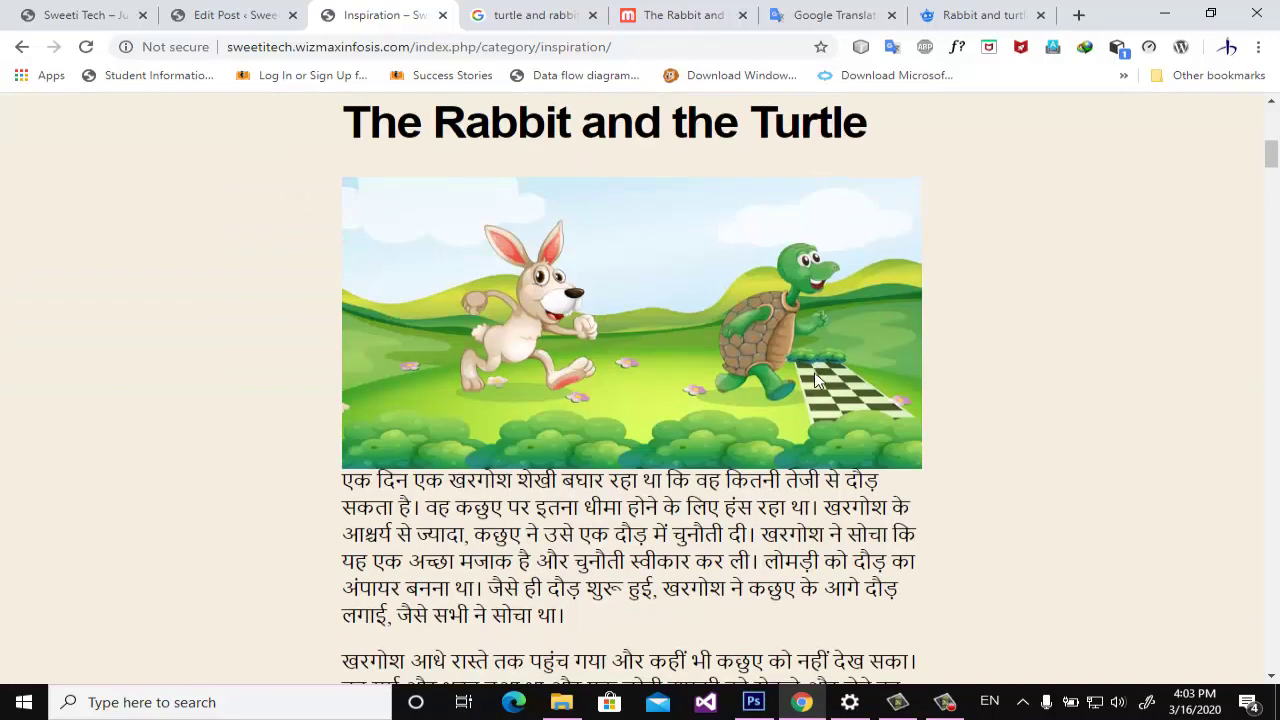
scroll(692, 392, down, 10)
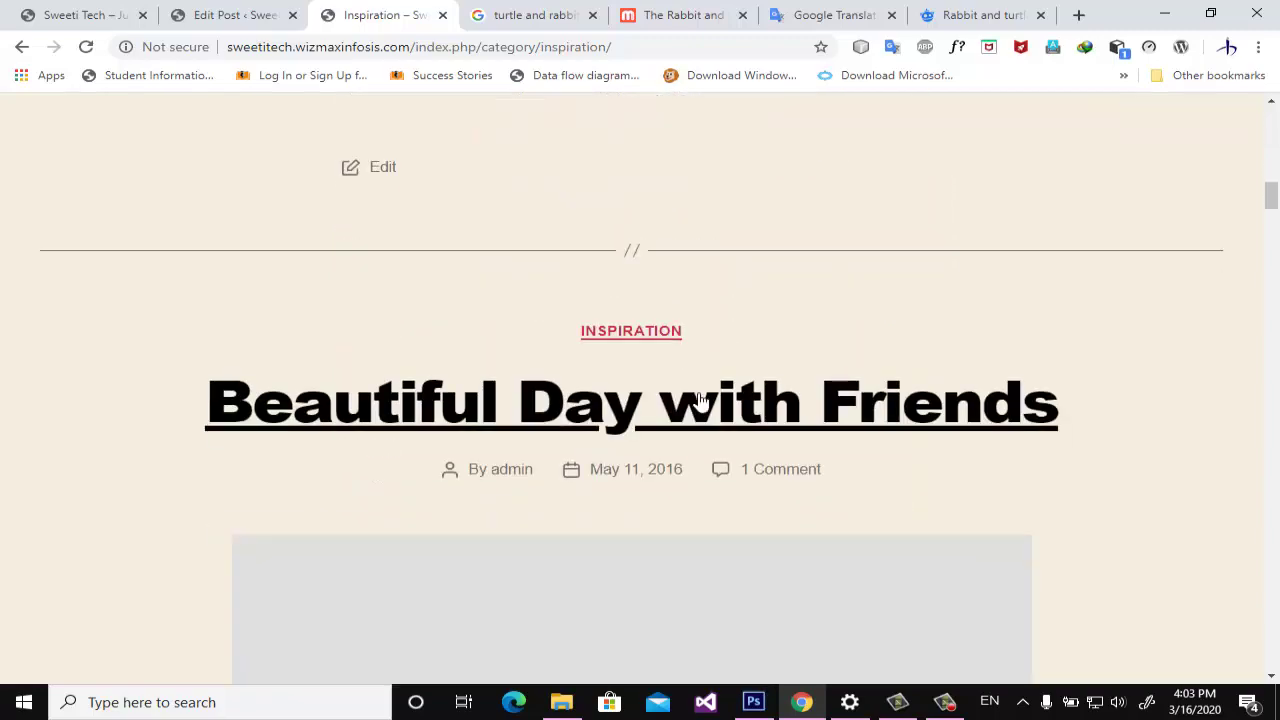
scroll(703, 398, up, 6)
scroll(700, 397, up, 10)
Step: Revisit the WordPress edit screen of The Rabbit and the Turtle and look over the admin navigation entries
click(230, 15)
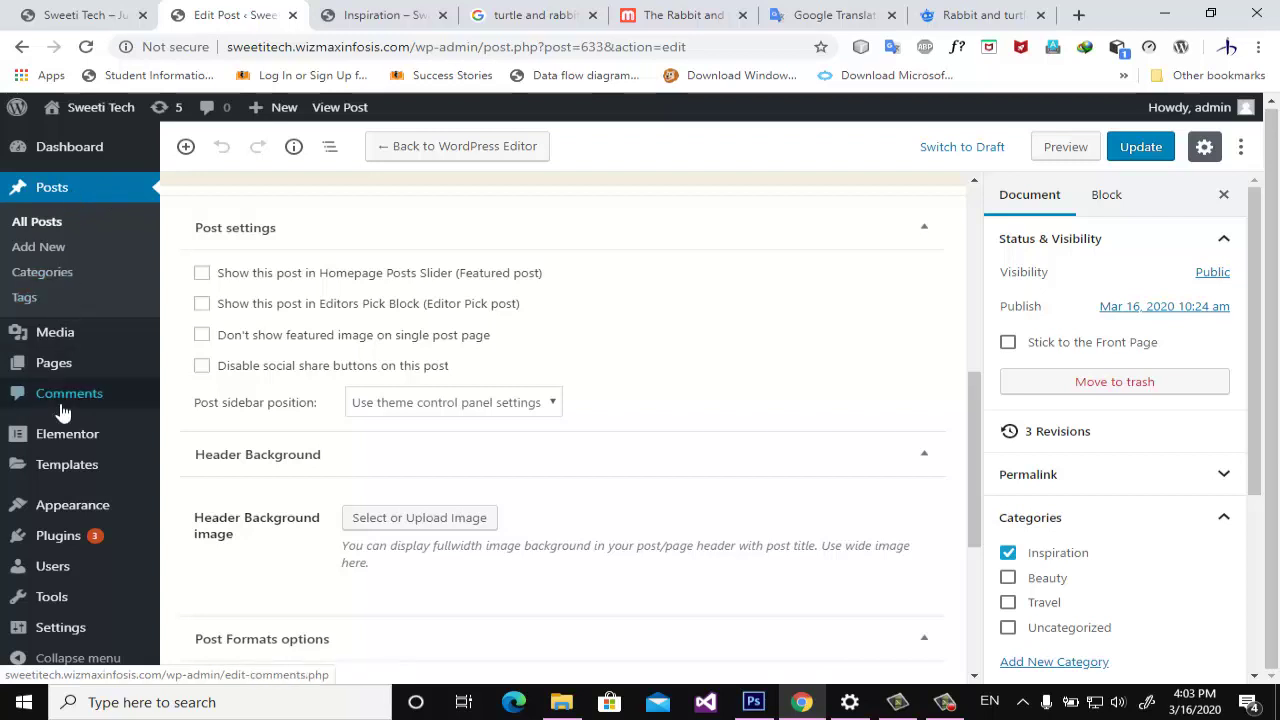
mouse_move(65, 500)
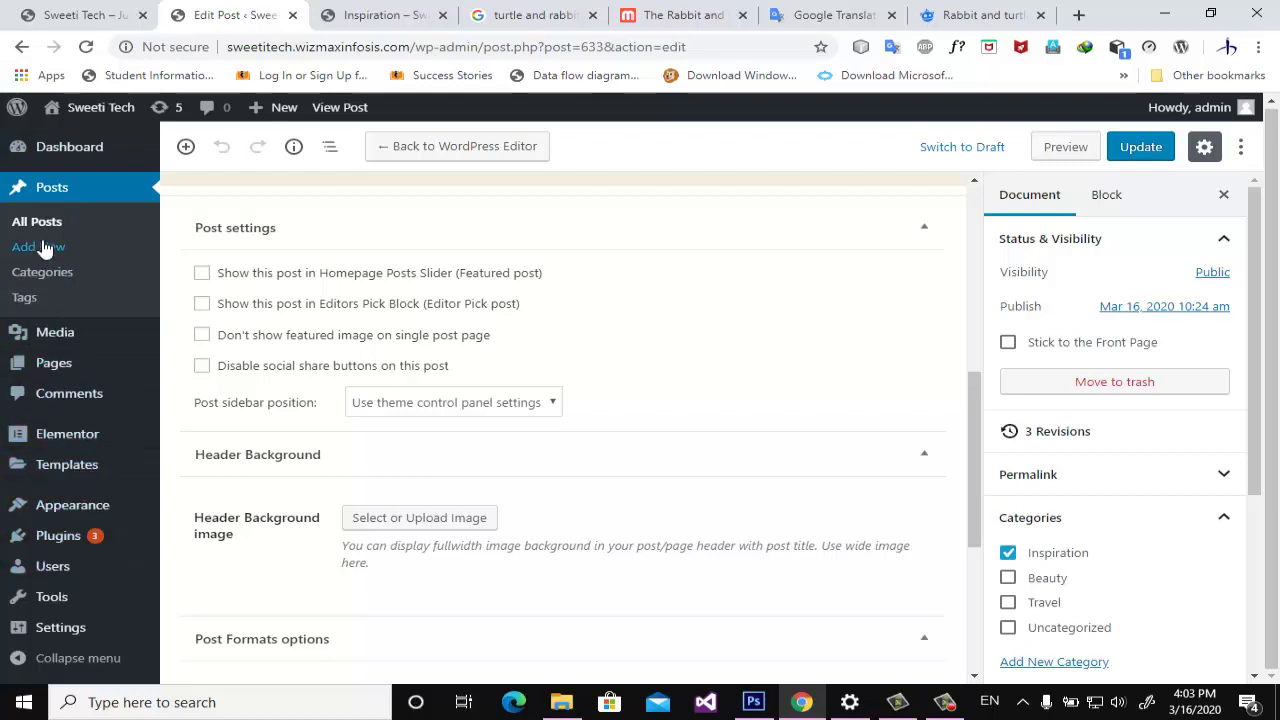
mouse_move(64, 342)
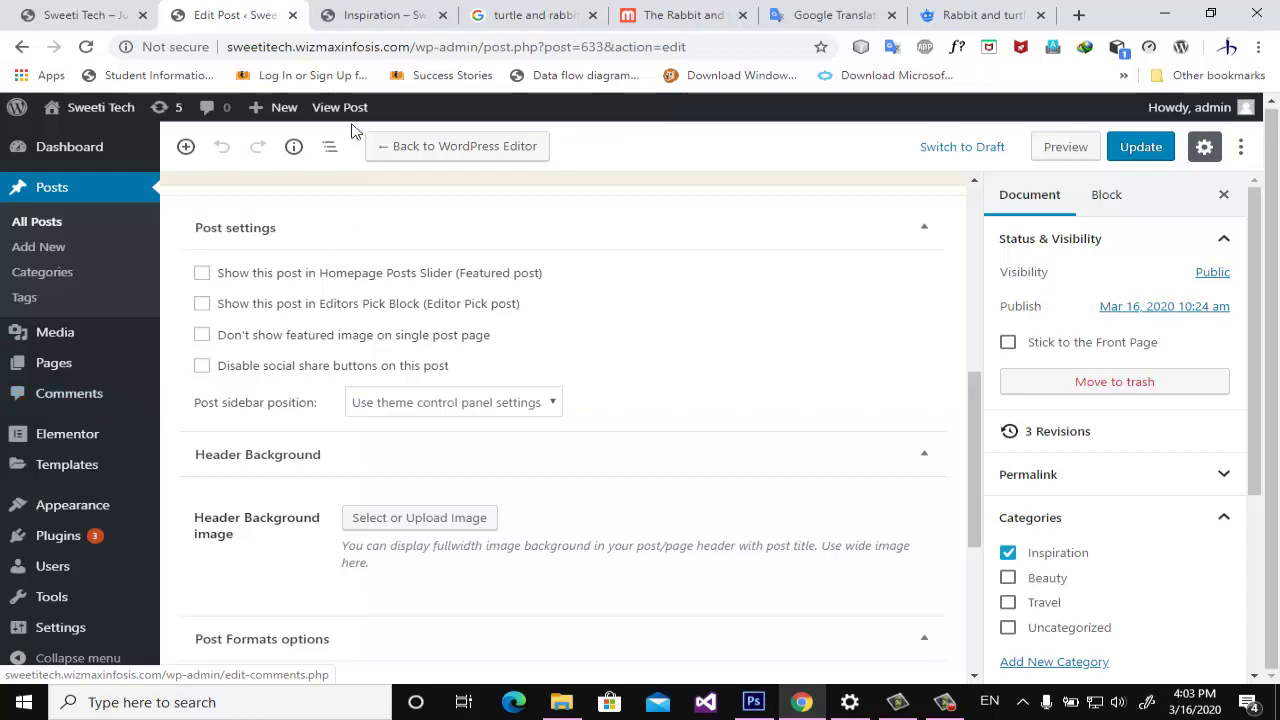
Step: Return to the live Inspiration page and reread the Rabbit and the Turtle post from its title through the final Hindi paragraph
click(386, 15)
scroll(707, 433, down, 1)
scroll(707, 433, down, 3)
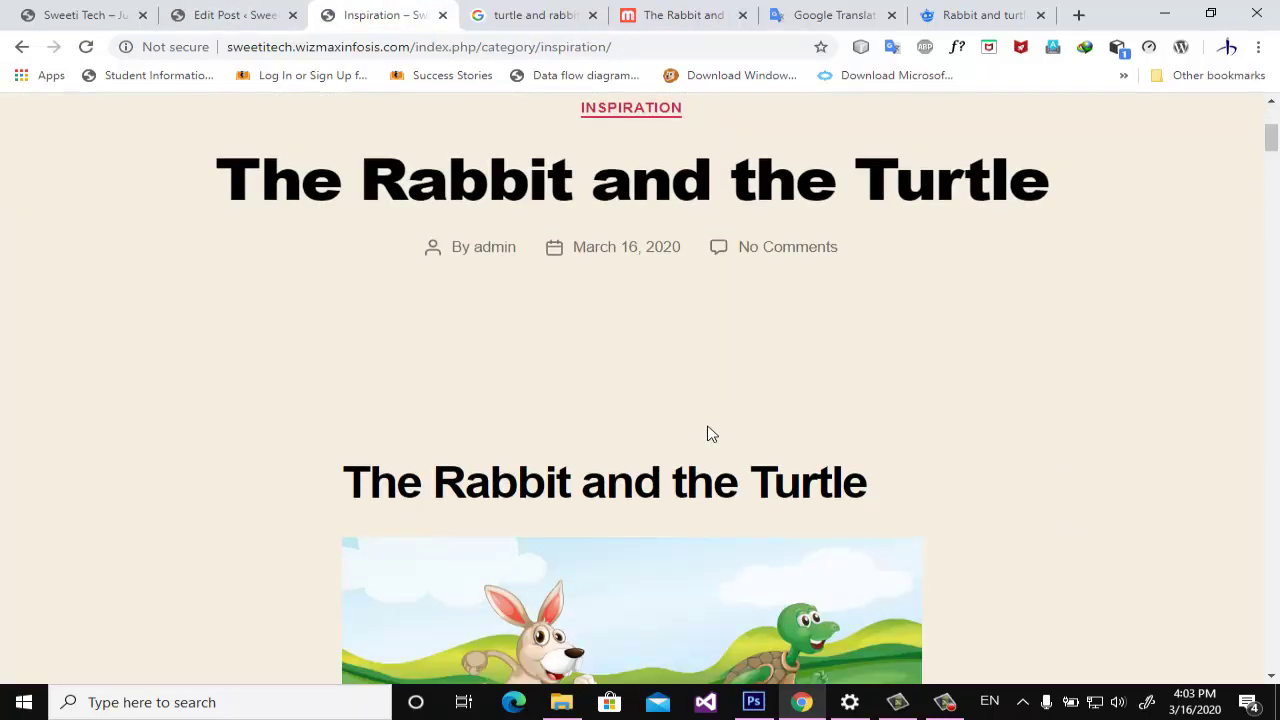
scroll(743, 363, down, 9)
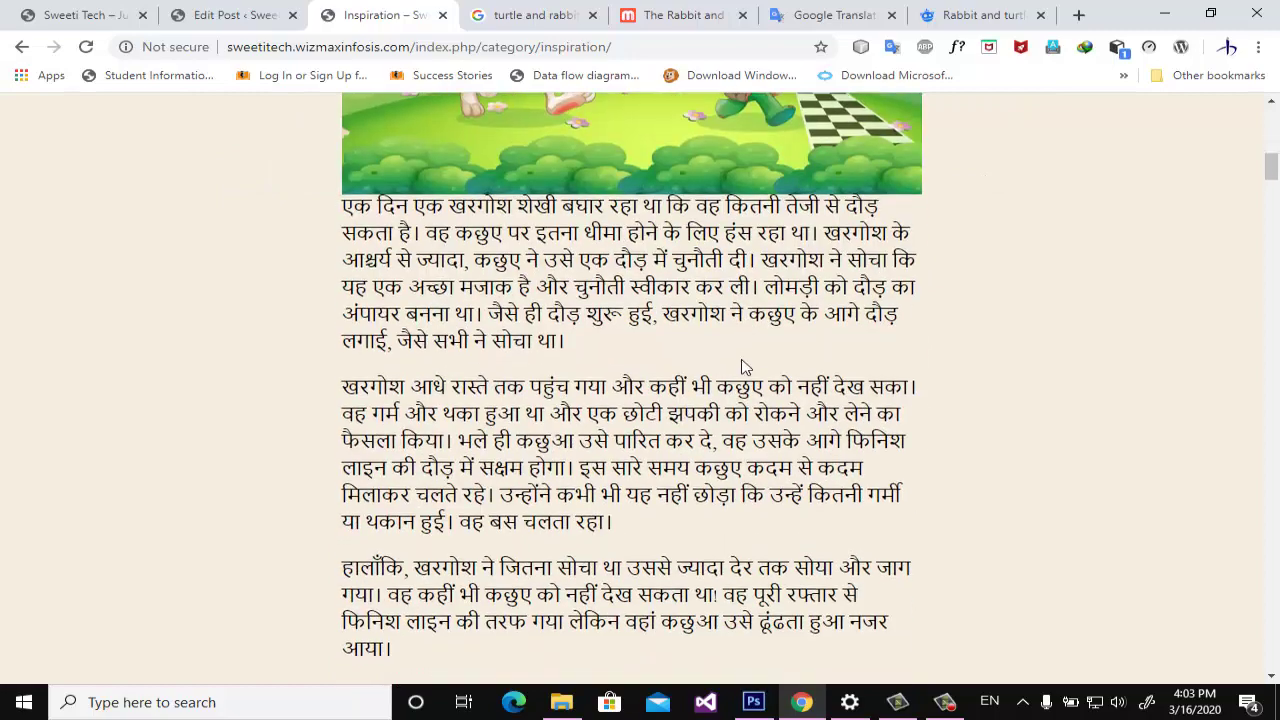
scroll(732, 373, up, 3)
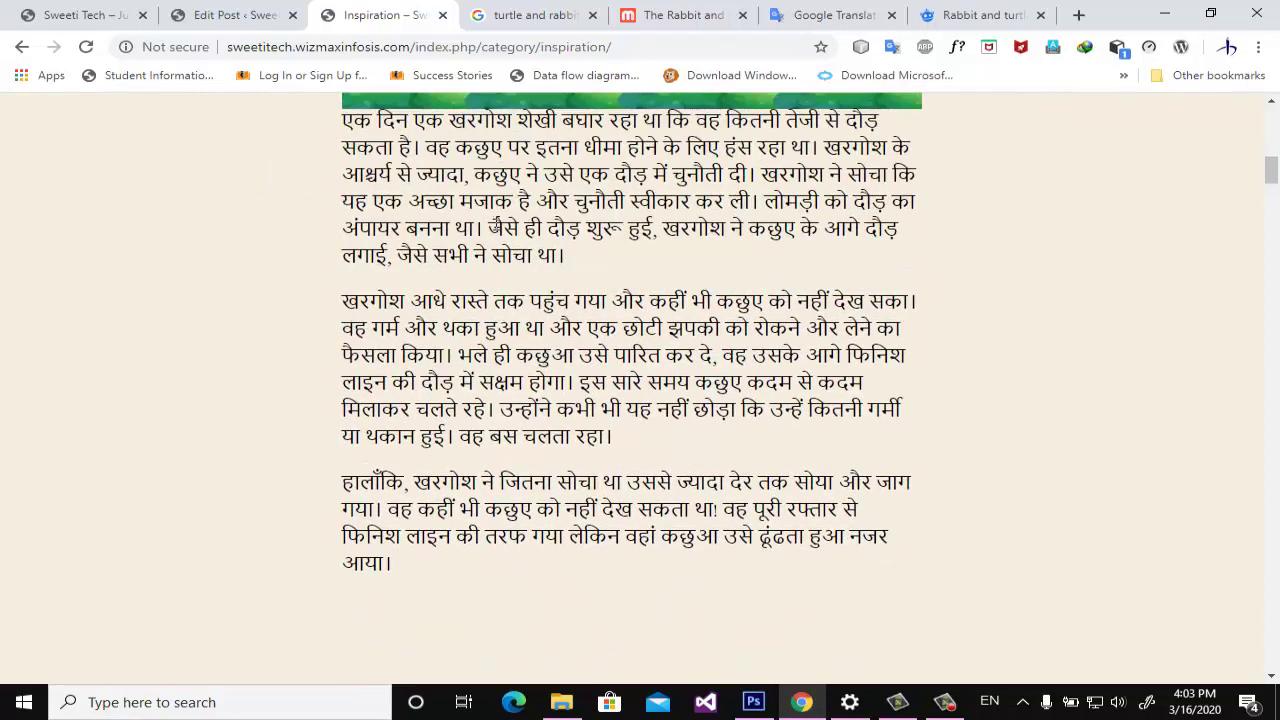
scroll(532, 364, up, 6)
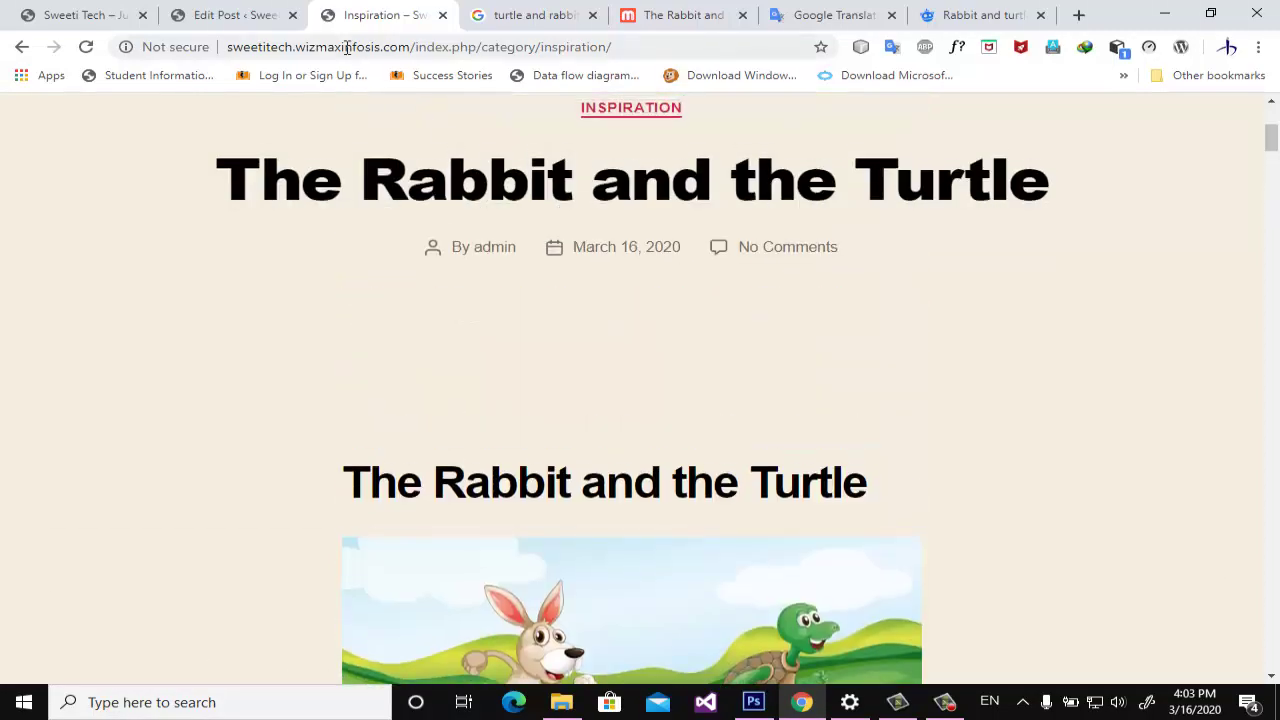
Step: Copy the site's base address sweetitech.wizmaxinfosis.com/ and load it in Firefox
drag(416, 47, 219, 41)
key(ctrl+c)
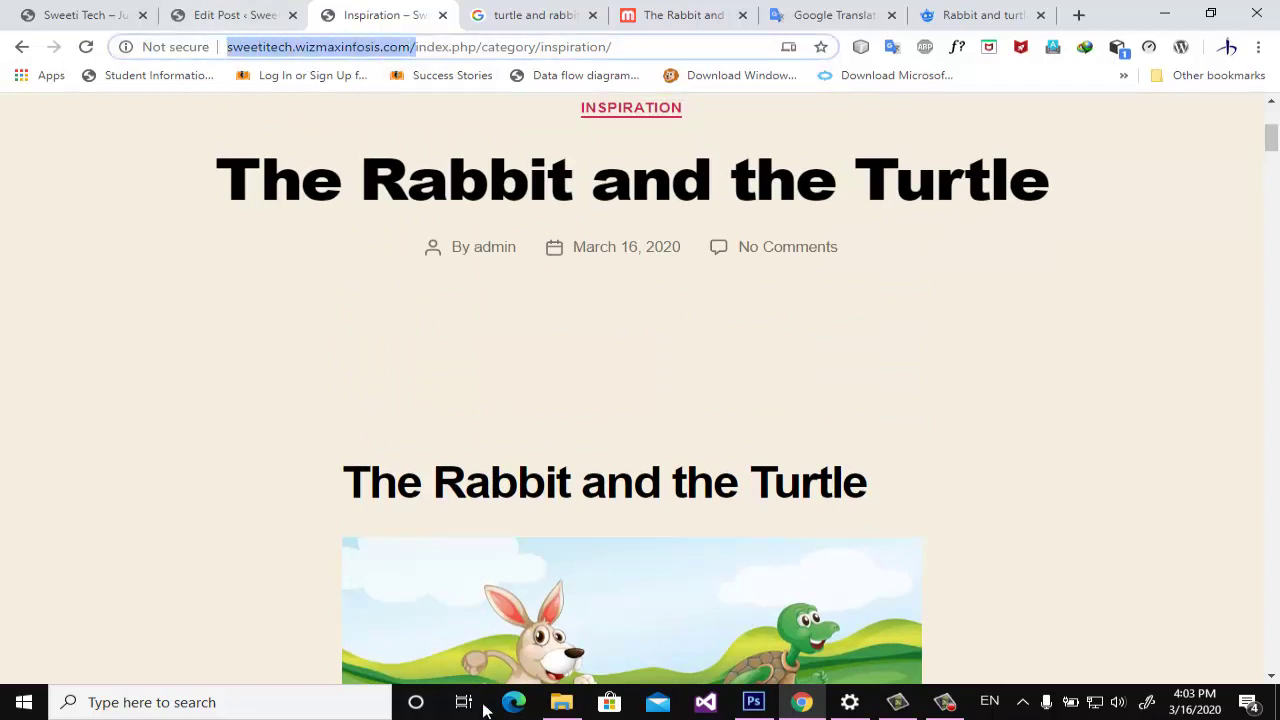
key(super+d)
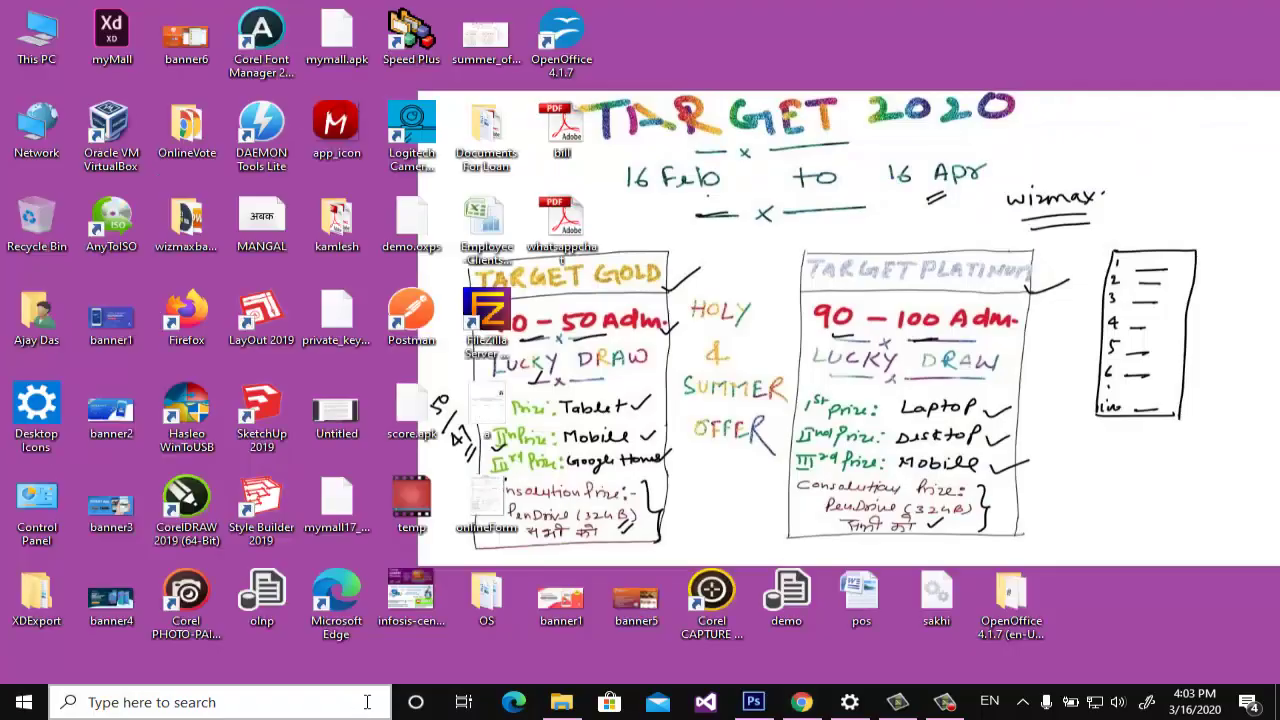
double_click(185, 322)
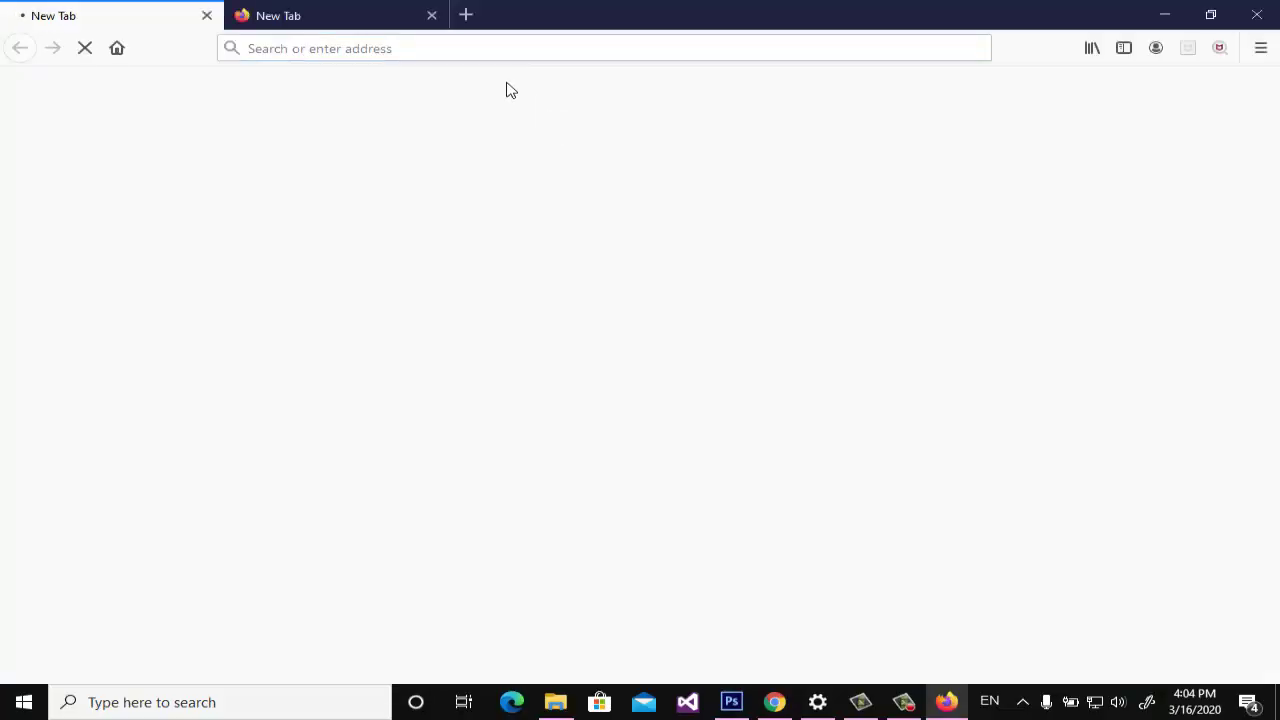
click(508, 57)
key(ctrl+v)
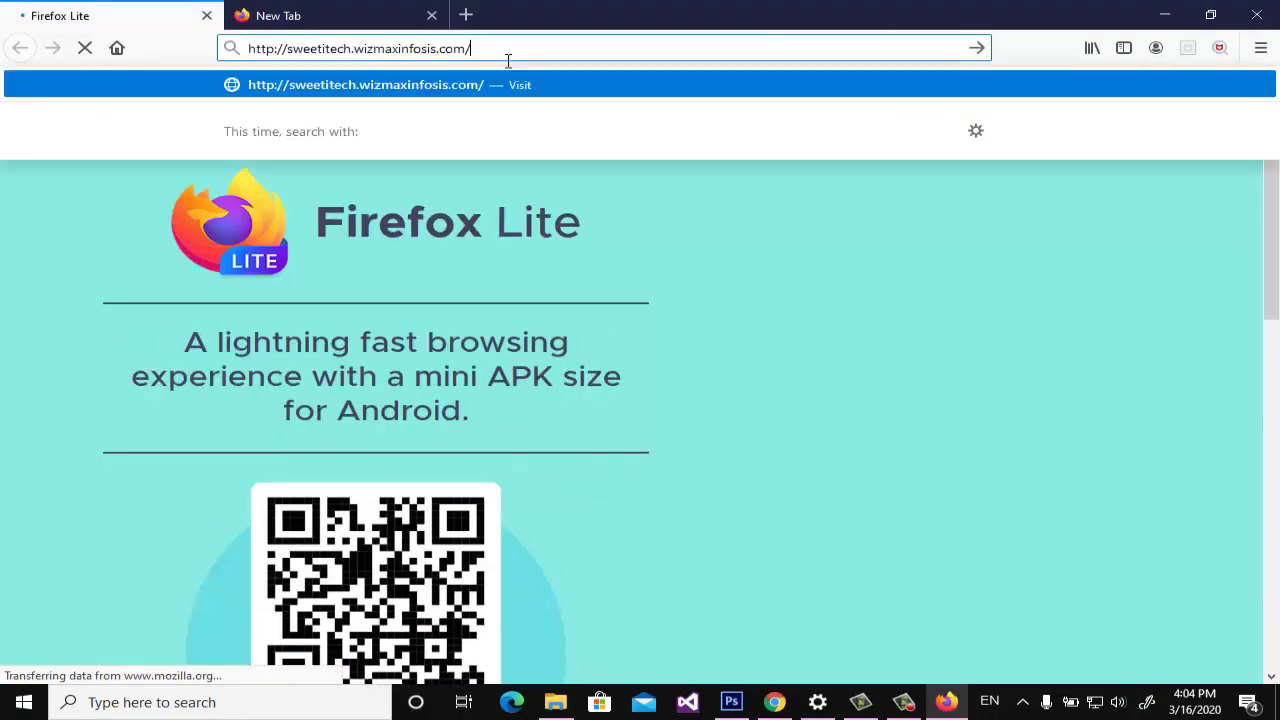
key(Return)
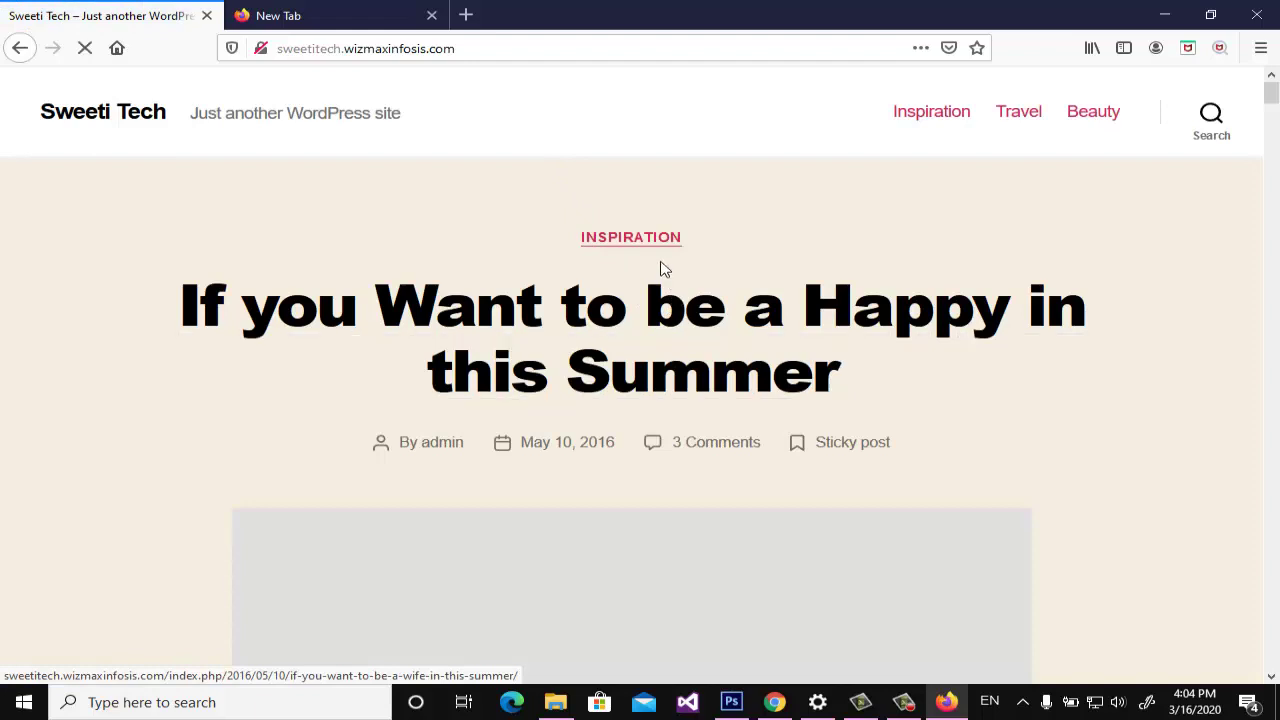
Step: Close the ad redirect tab, open the Inspiration category in Firefox and check The Rabbit and the Turtle post there
click(655, 247)
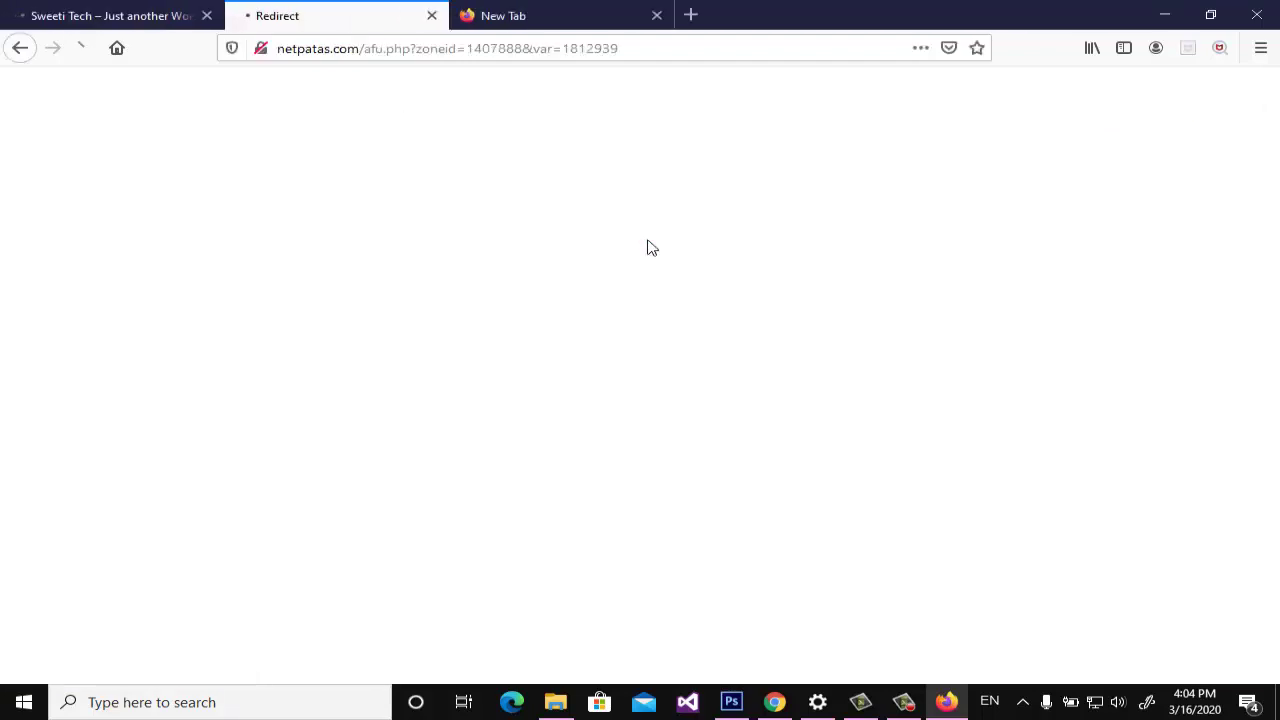
click(432, 15)
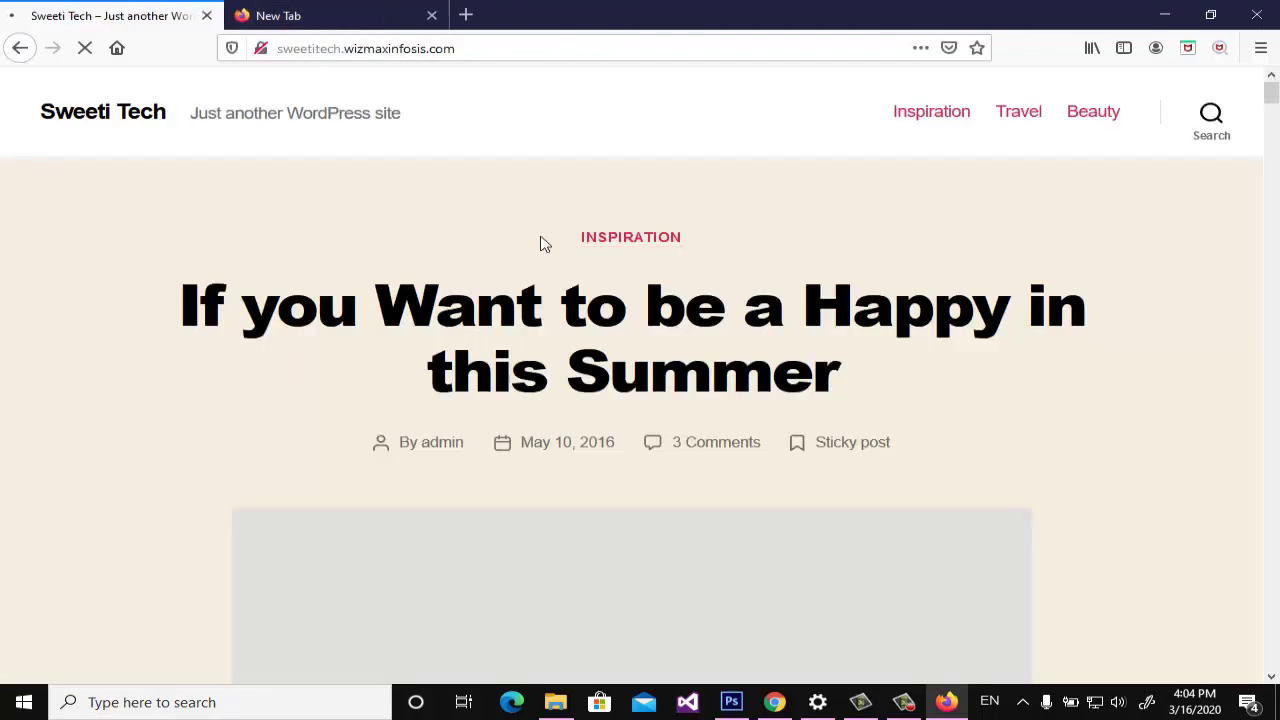
click(640, 244)
scroll(717, 509, down, 3)
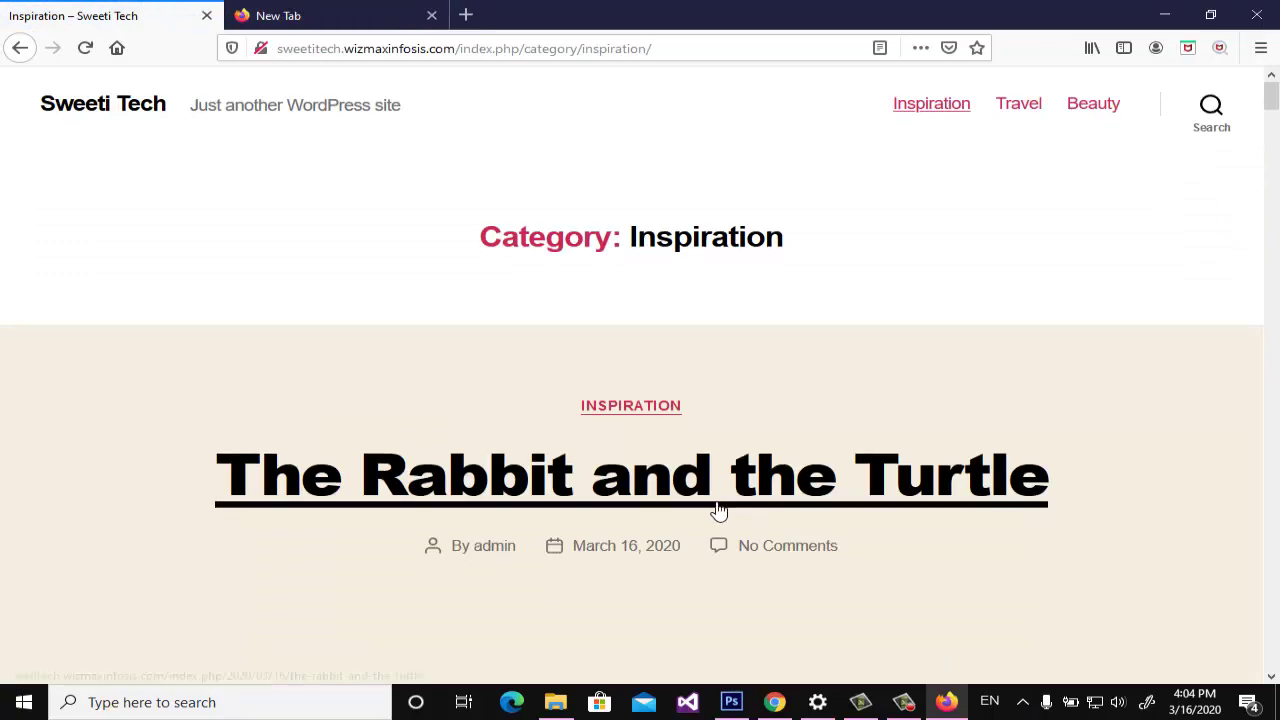
scroll(710, 509, down, 10)
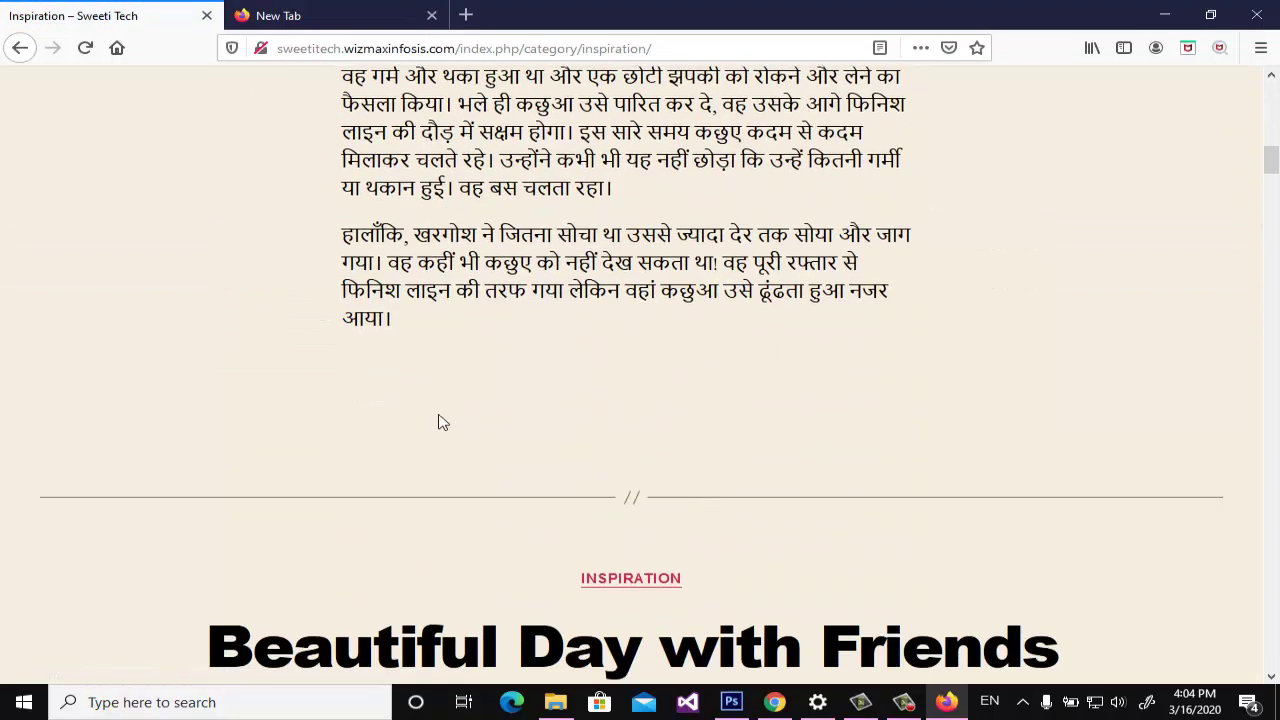
scroll(557, 436, up, 10)
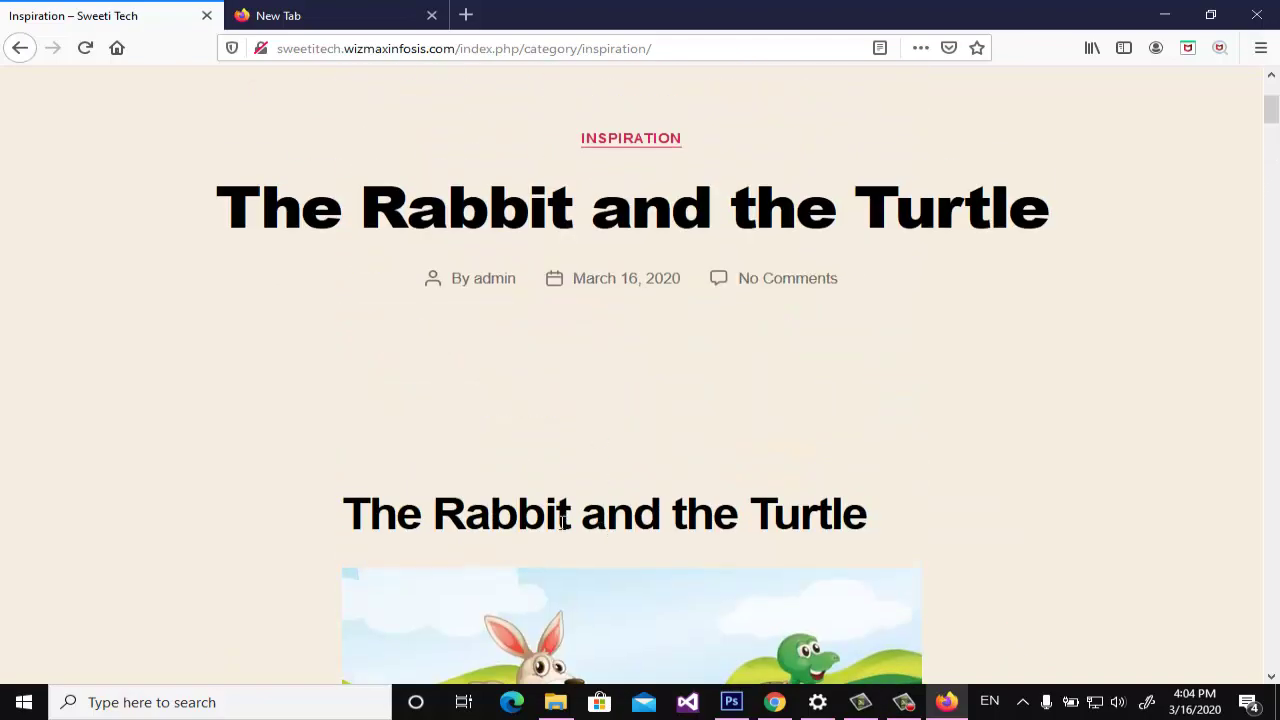
Step: Open the full The Rabbit and the Turtle post from the Inspiration page and go to its Leave a Reply form
scroll(620, 523, down, 3)
scroll(626, 486, up, 3)
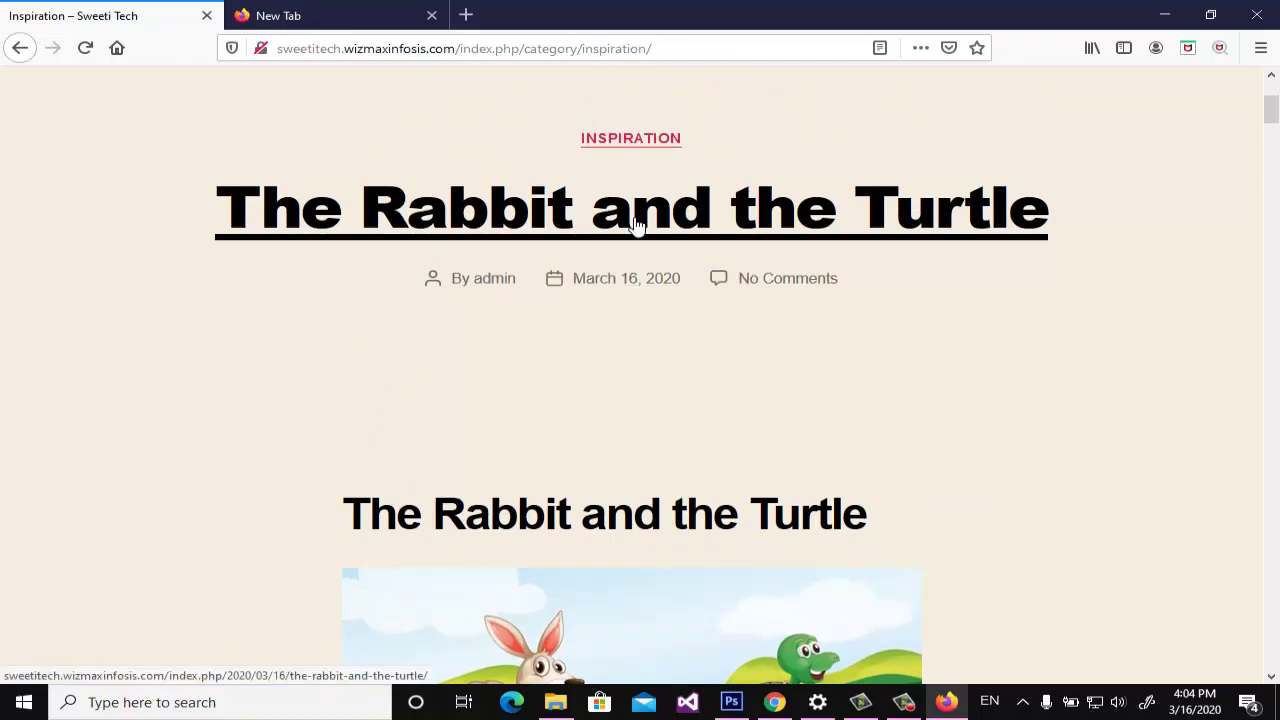
click(636, 224)
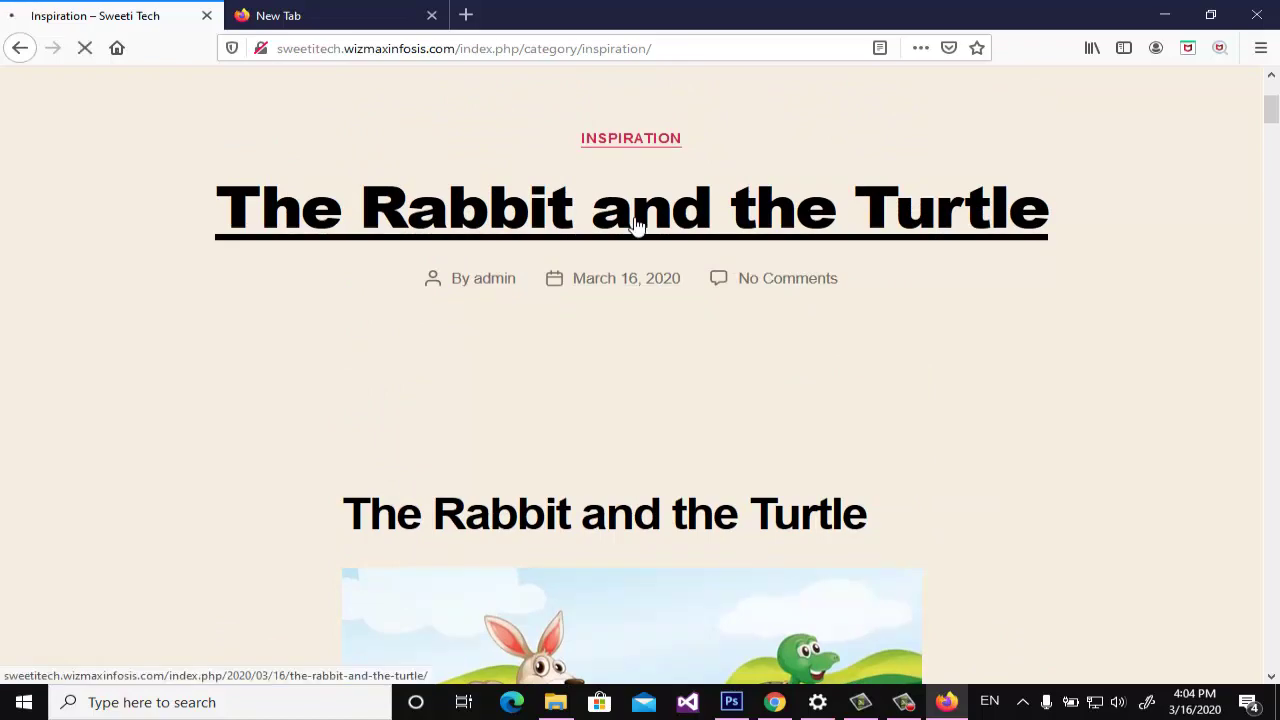
scroll(723, 553, down, 1)
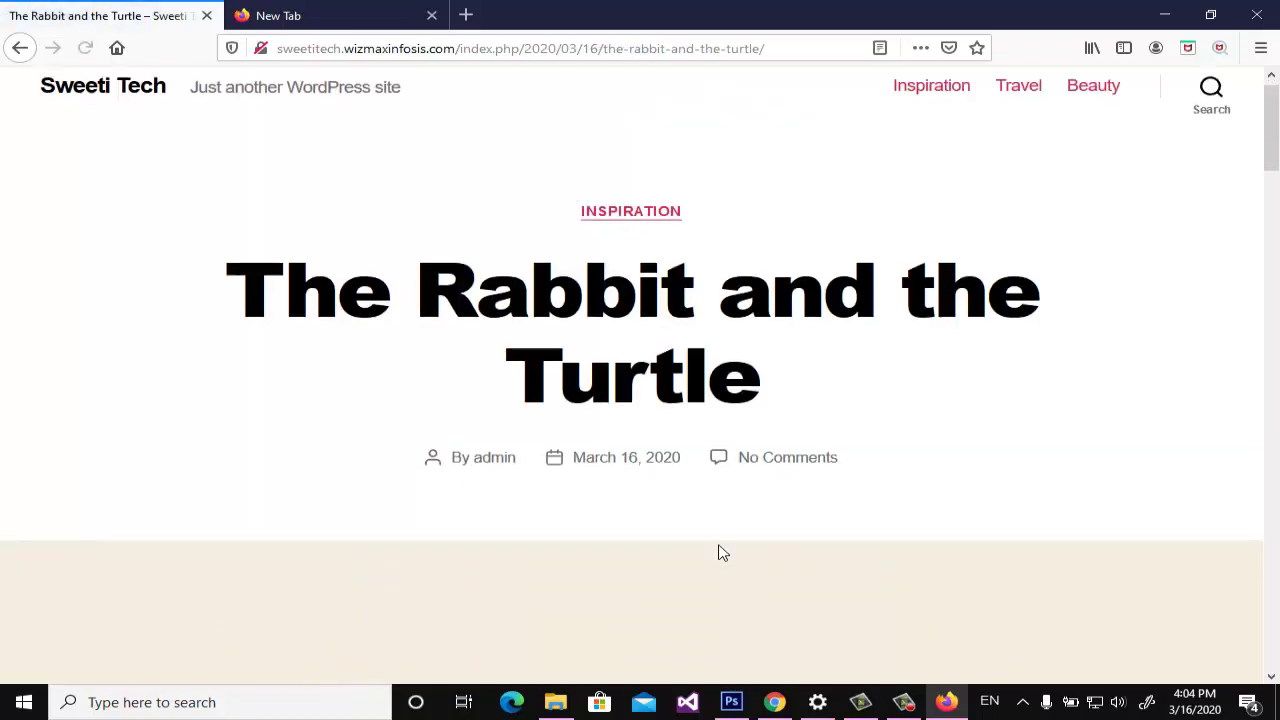
scroll(723, 553, down, 15)
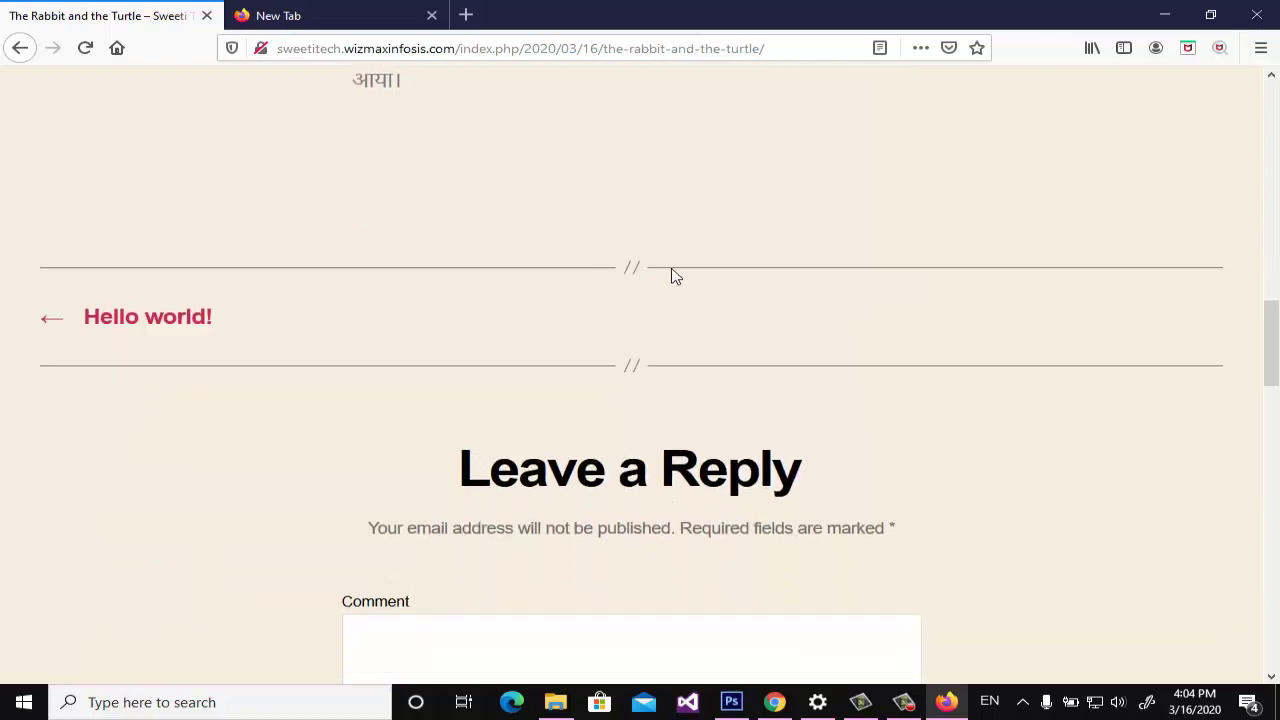
scroll(491, 336, down, 3)
scroll(580, 326, up, 1)
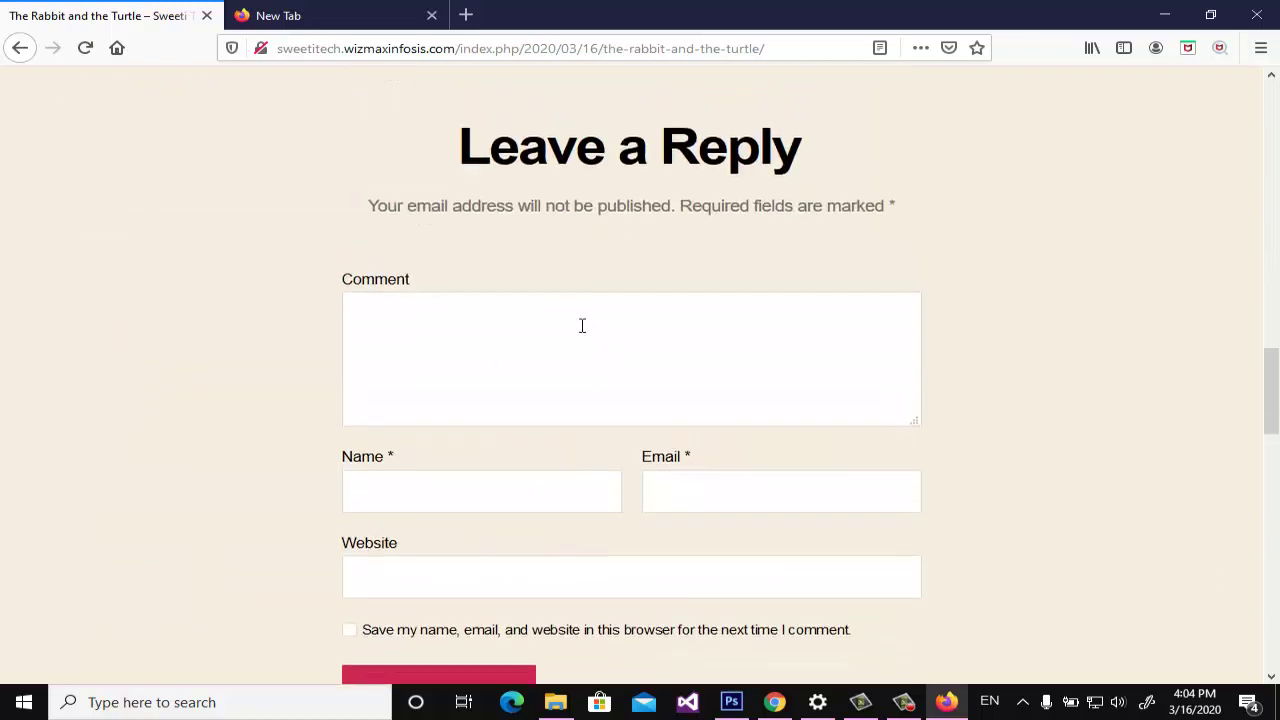
scroll(375, 399, down, 1)
Step: Write "nice story" as the comment and fill in the commenter's name
click(442, 308)
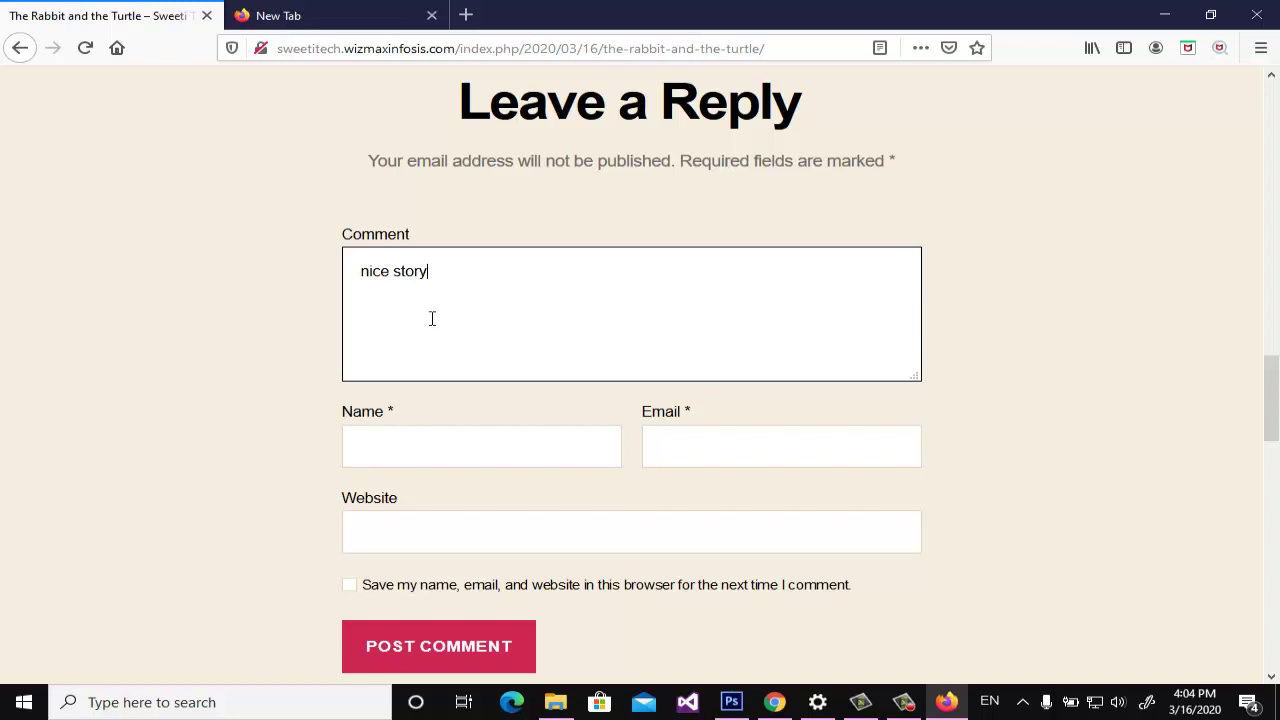
click(429, 452)
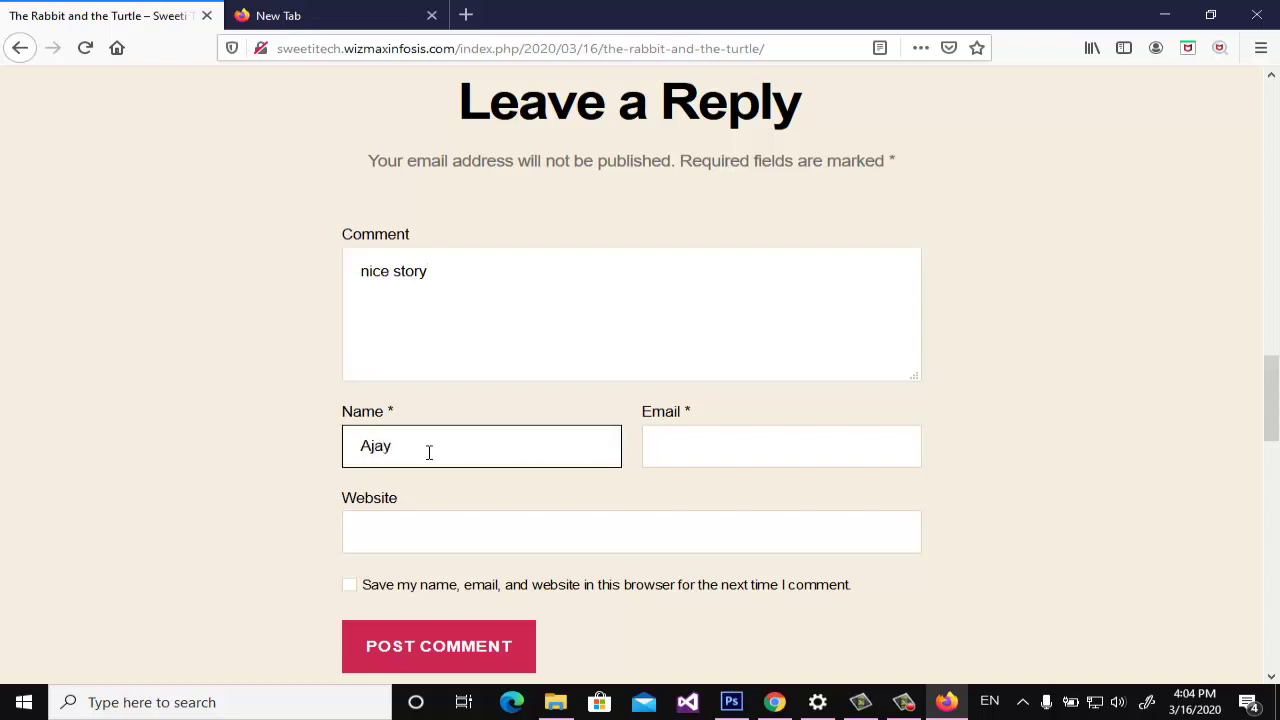
key(Tab)
text(wizma)
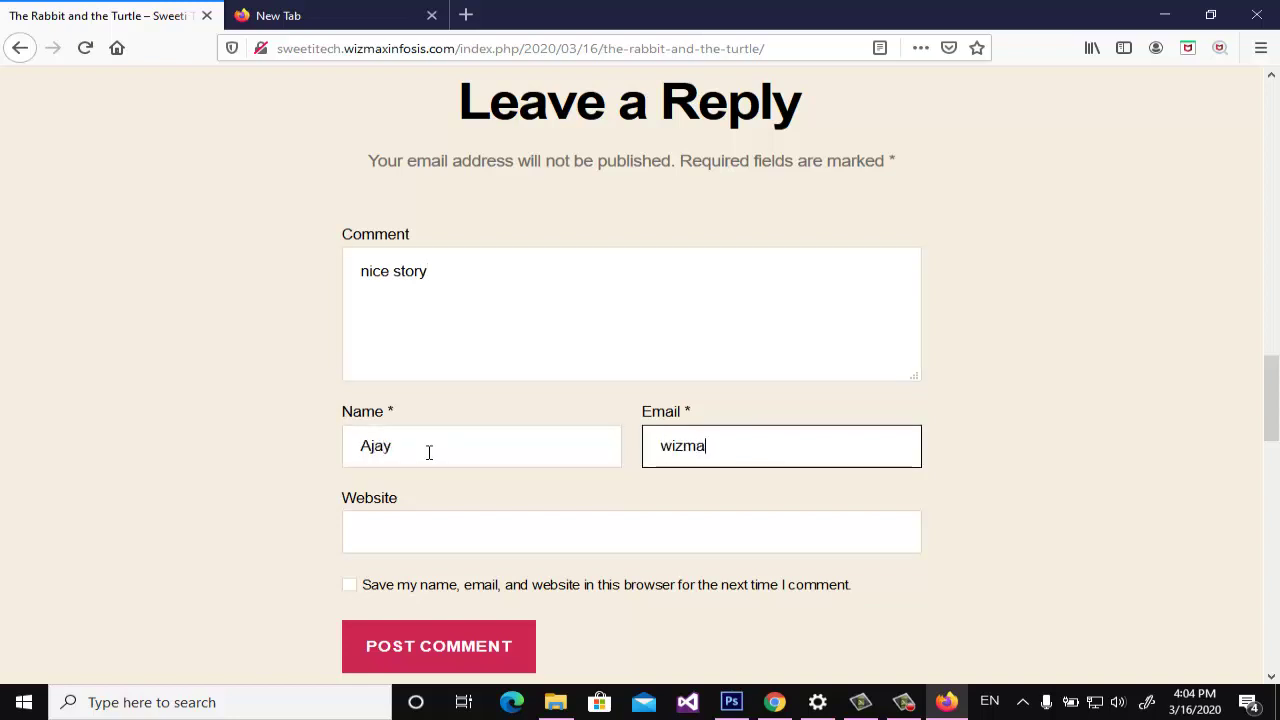
text(xinfosis\)
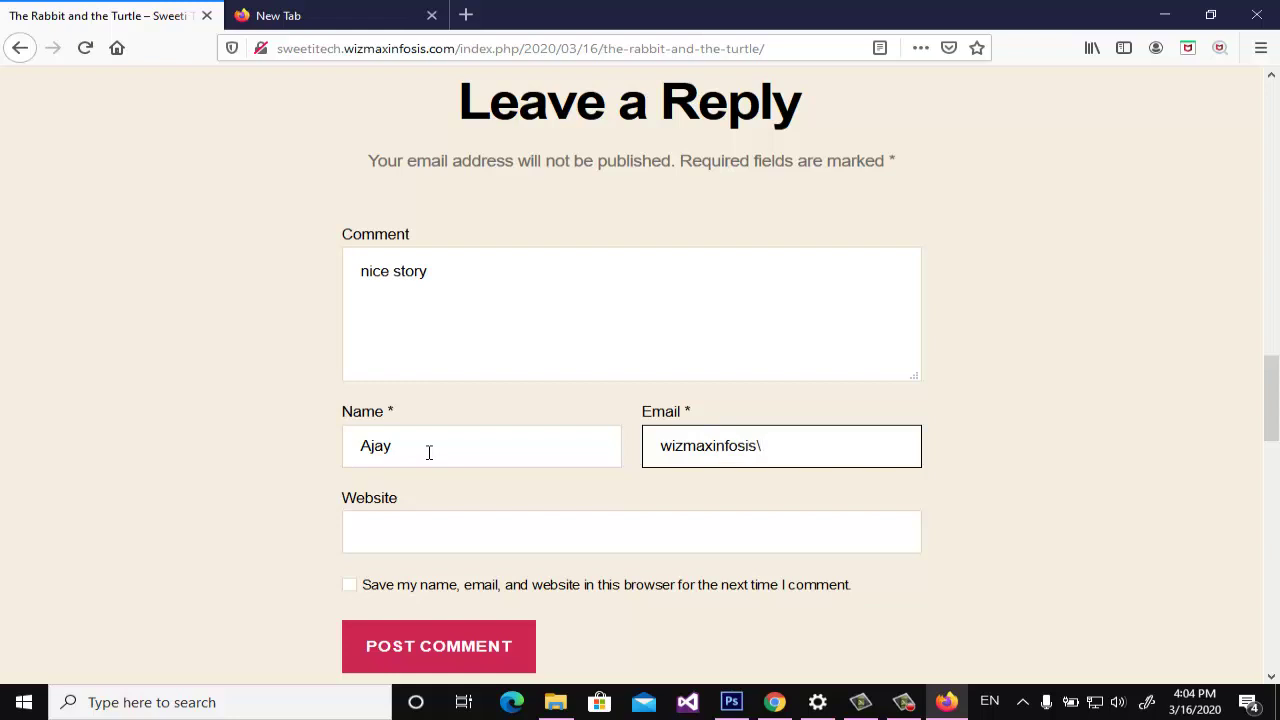
key(BackSpace)
key(BackSpace)
key(BackSpace)
key(BackSpace)
key(BackSpace)
key(BackSpace)
key(BackSpace)
key(BackSpace)
key(BackSpace)
key(BackSpace)
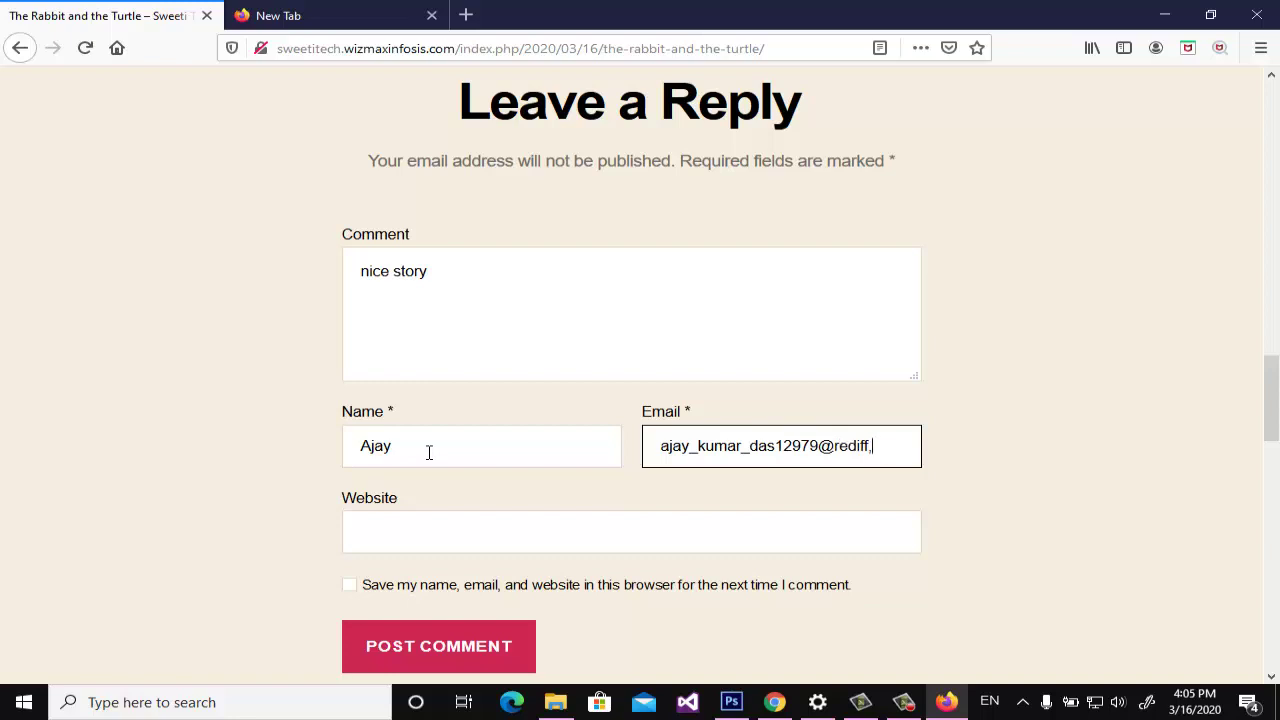
Step: Fill in the commenter's e-mail address, post the comment and view it below the post
text(l.com)
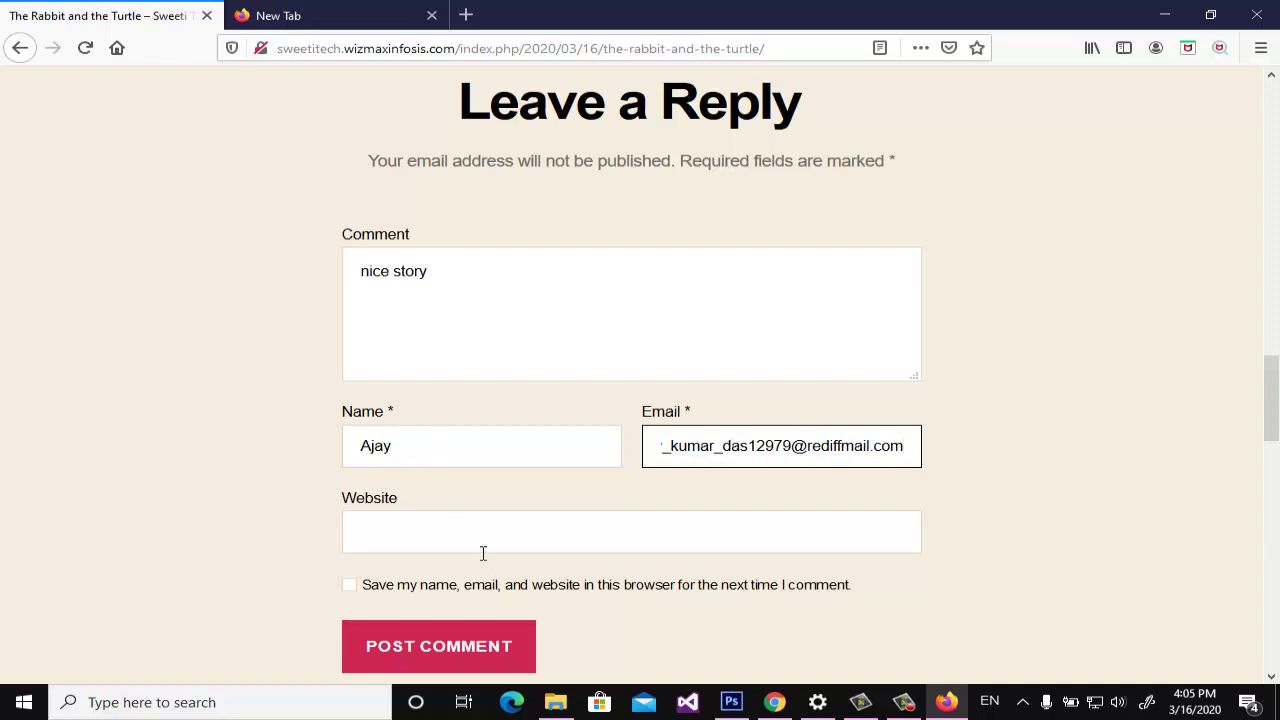
scroll(483, 553, down, 3)
click(400, 372)
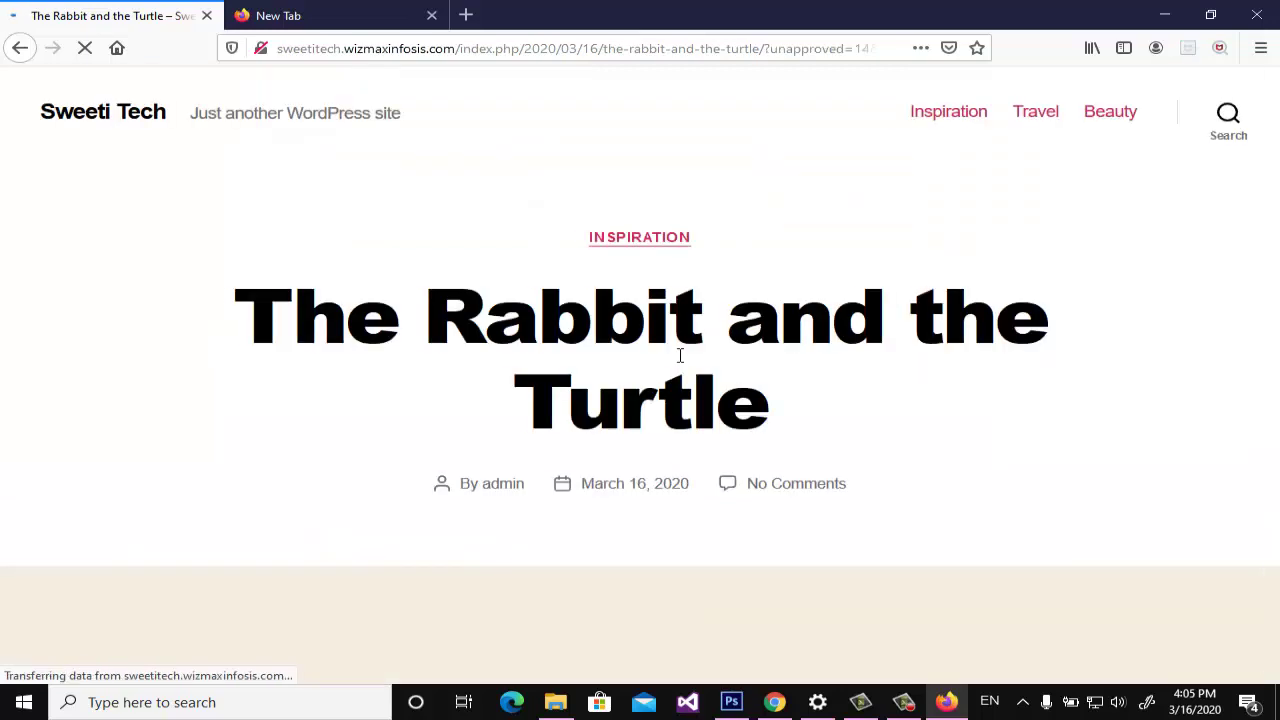
scroll(766, 468, up, 3)
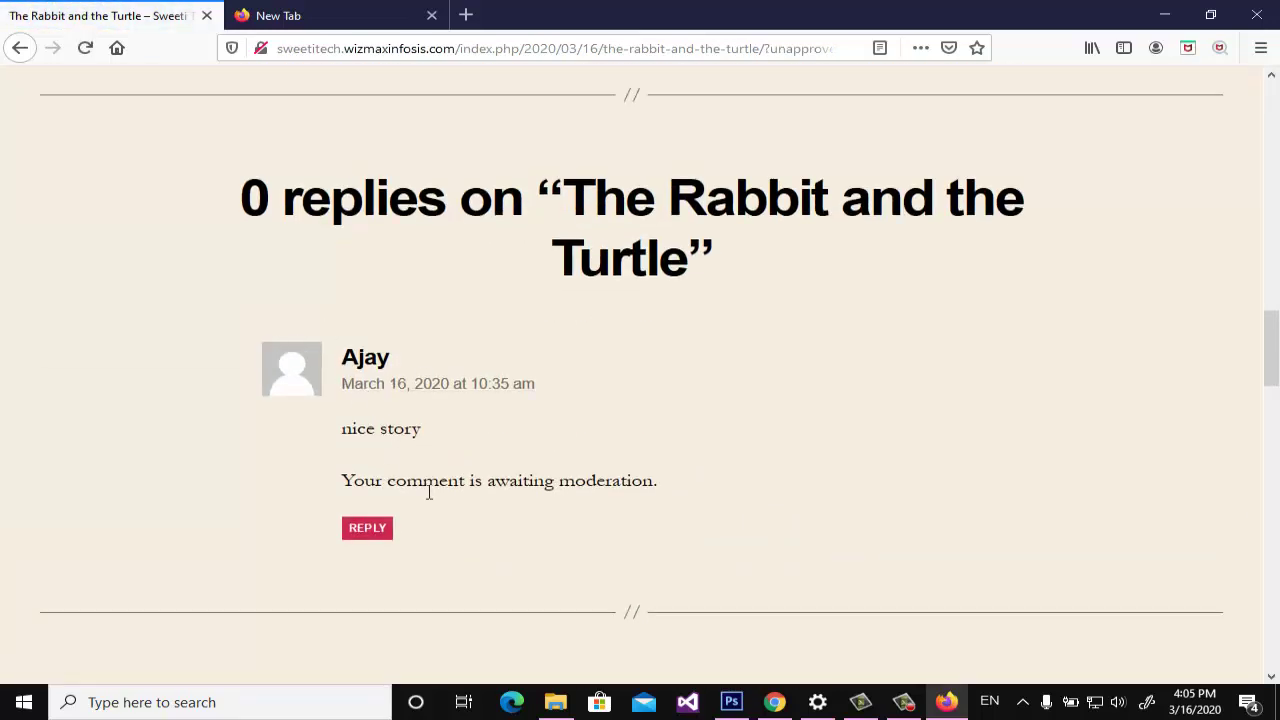
Step: Switch to Chrome and open the WordPress Comments list to look at the "nice story" comment on The Rabbit and the Turtle
click(774, 702)
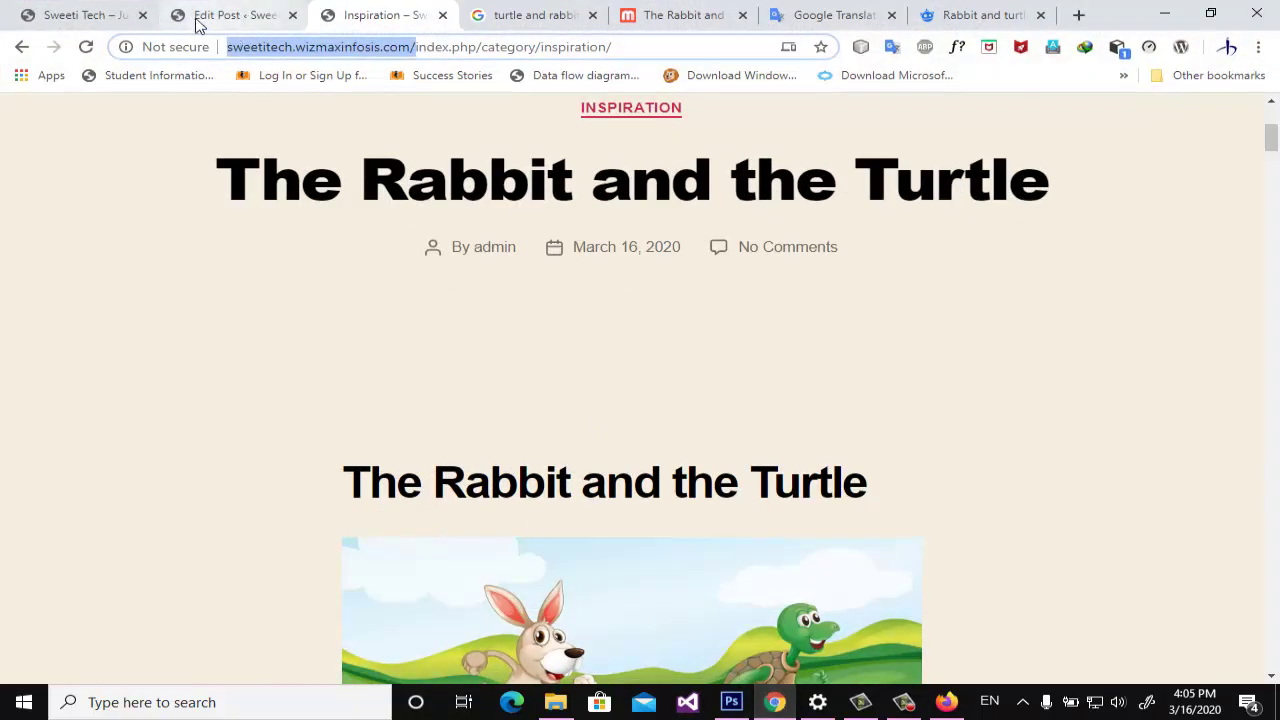
click(206, 16)
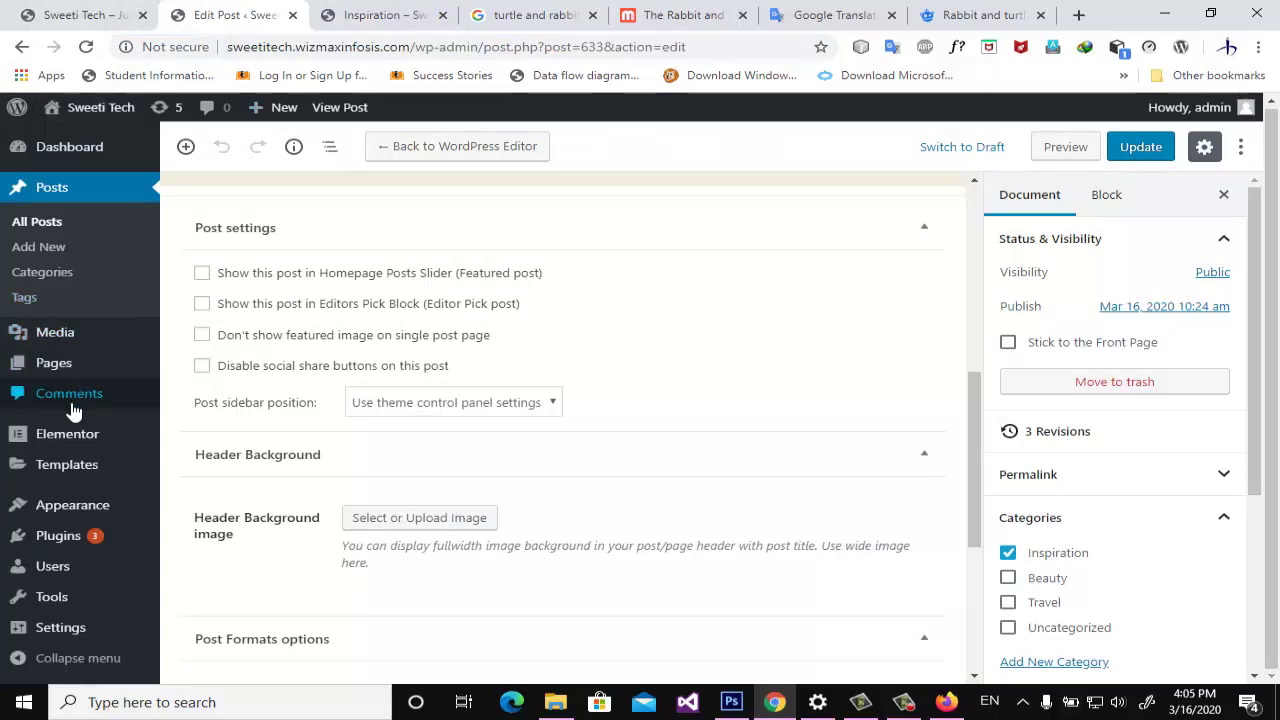
click(86, 47)
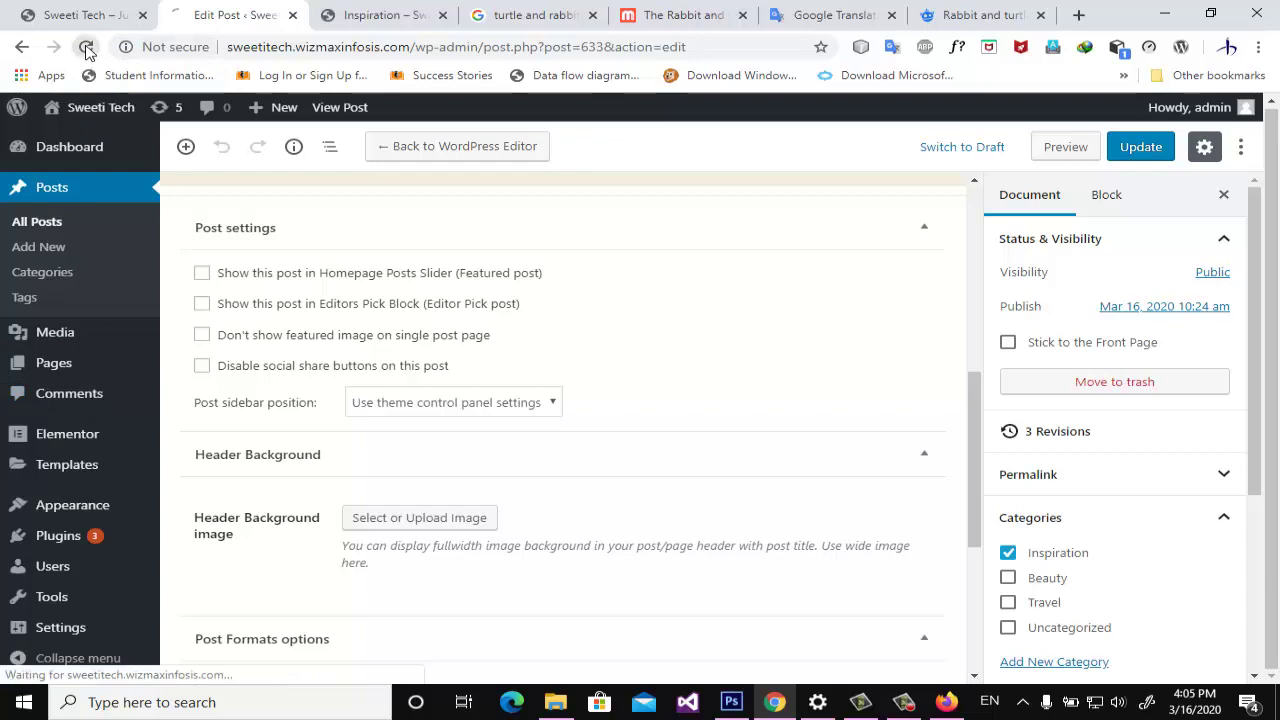
click(88, 14)
click(230, 15)
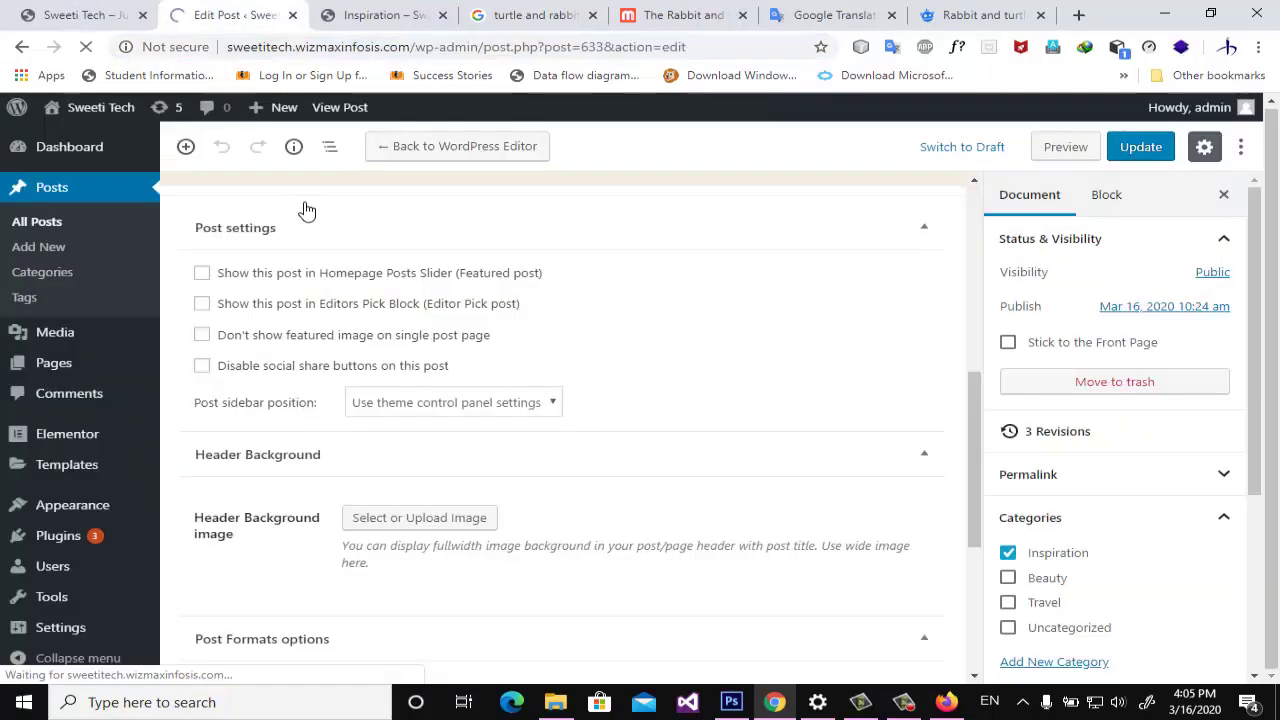
click(103, 400)
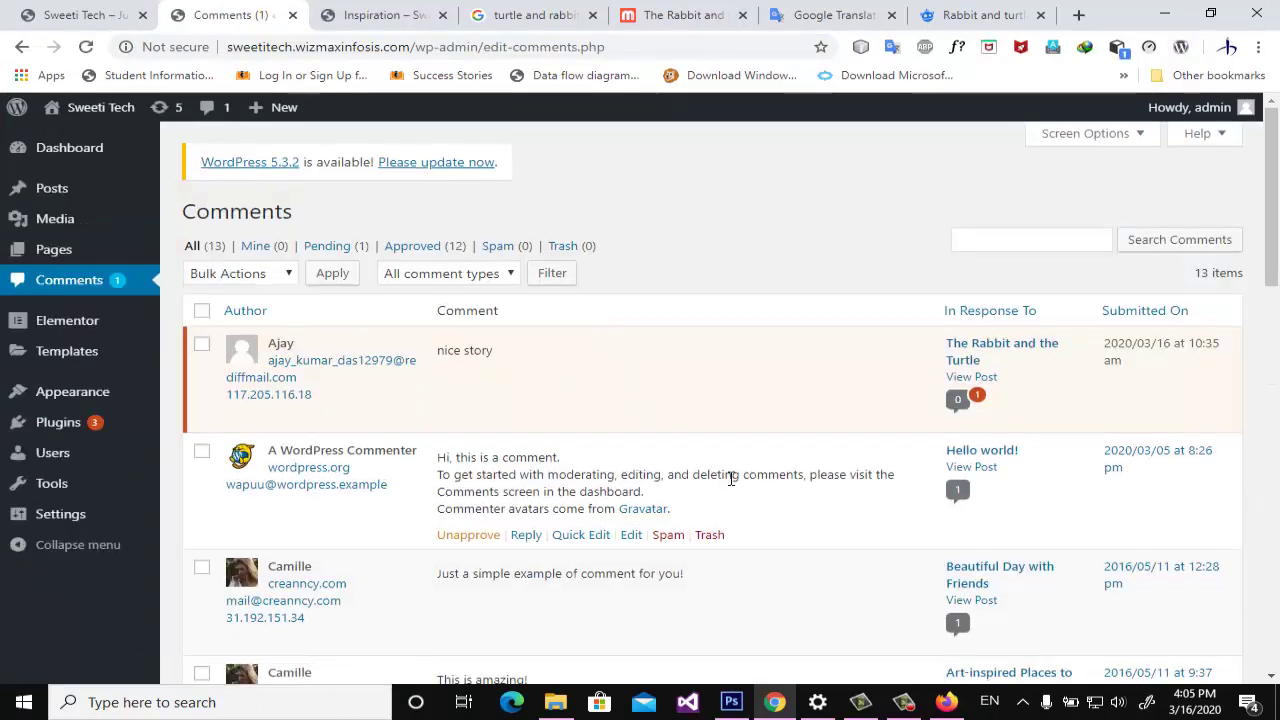
scroll(262, 268, down, 1)
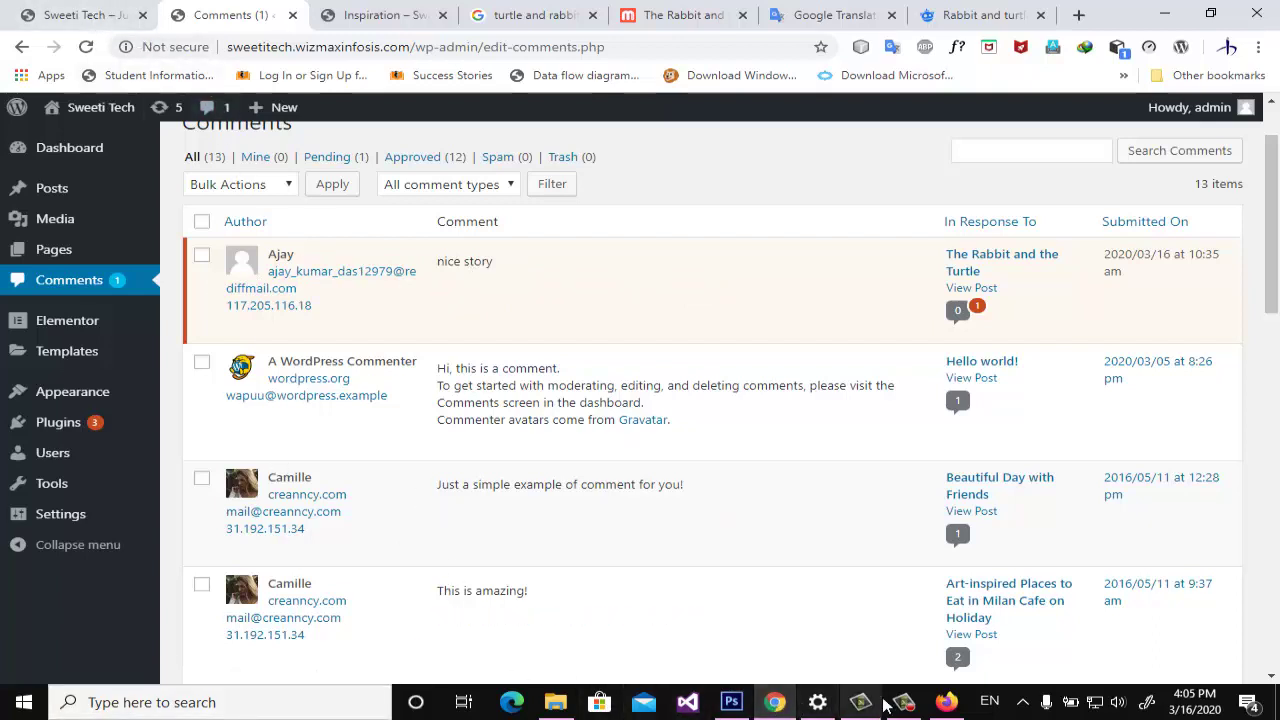
click(945, 703)
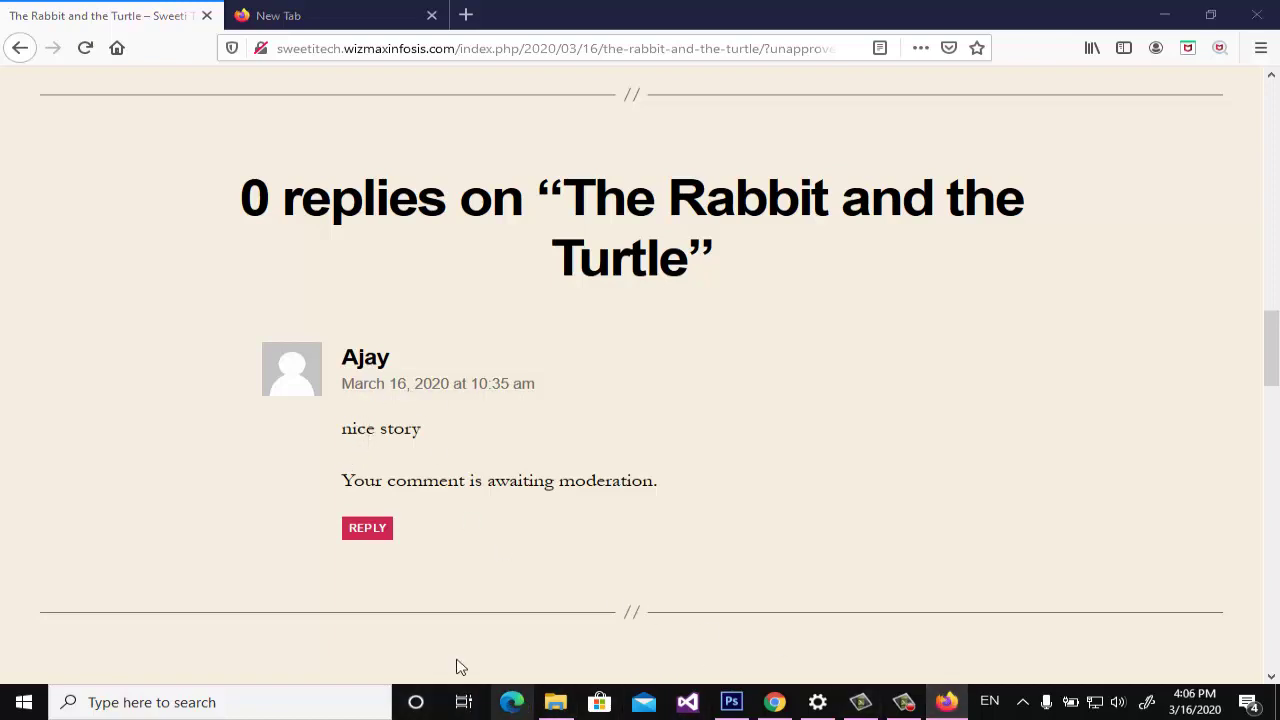
click(511, 702)
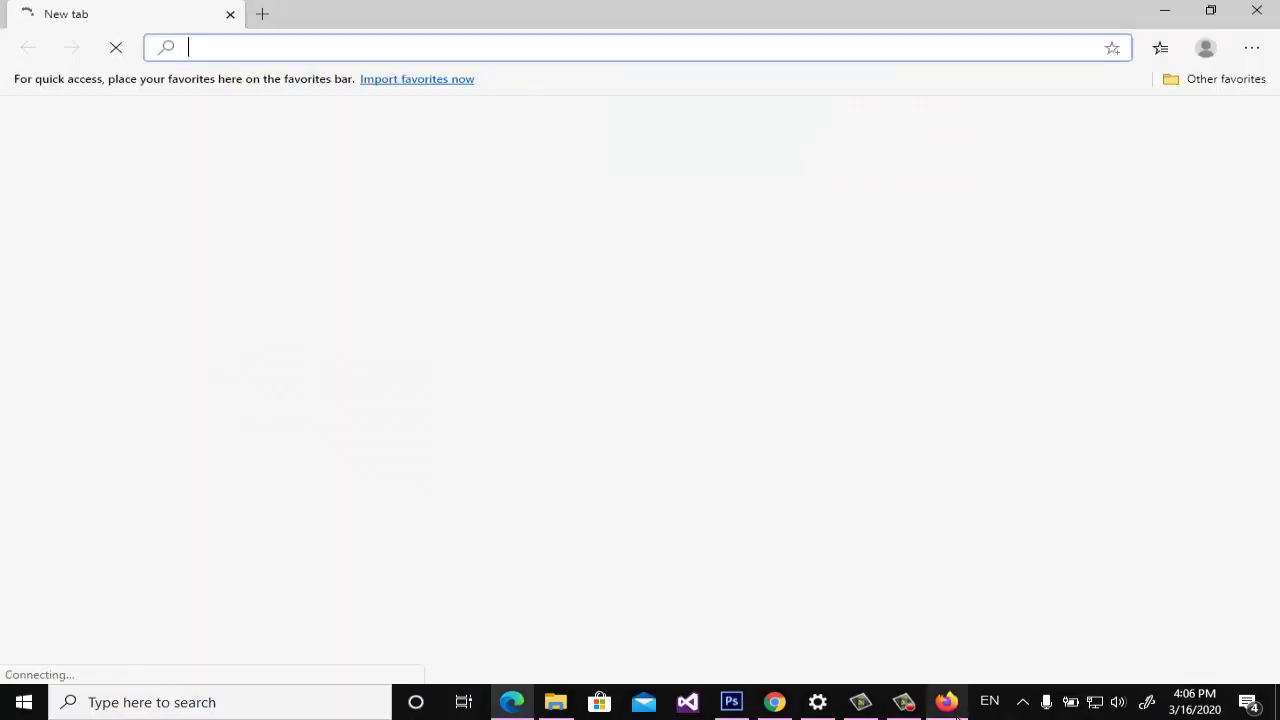
text(http://sweetitech.wizmaxinfosis.com/)
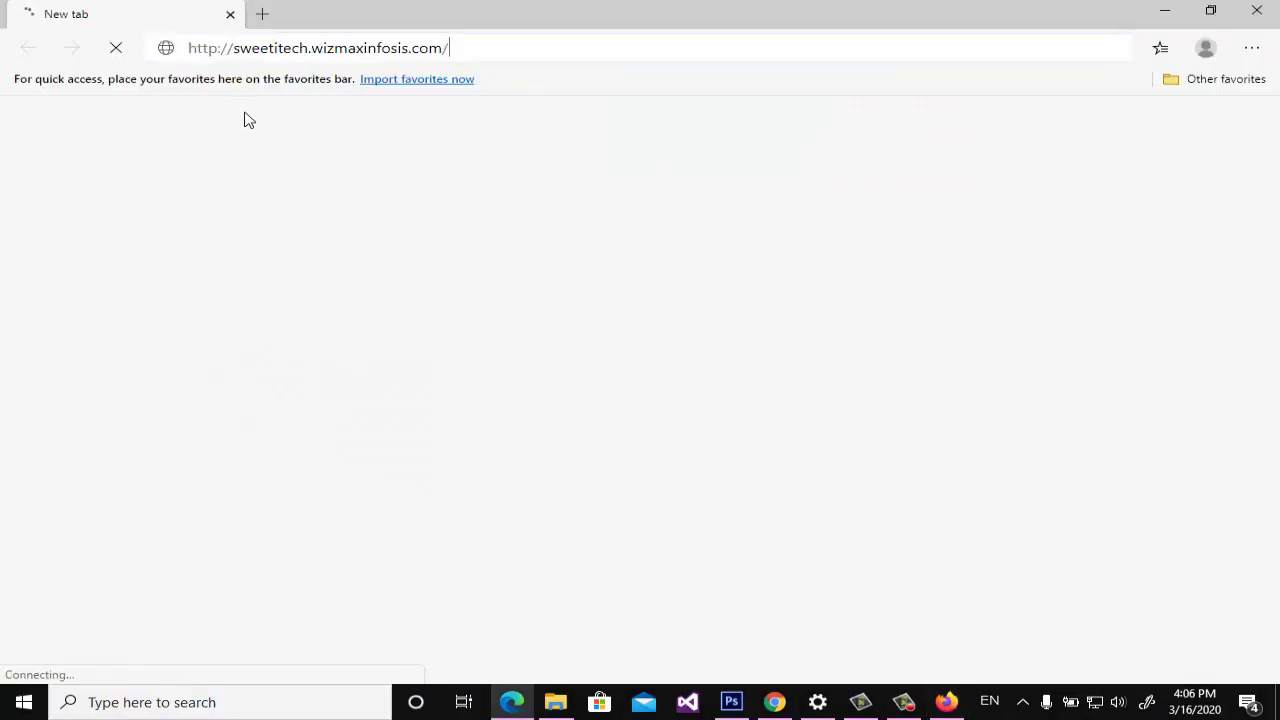
key(Return)
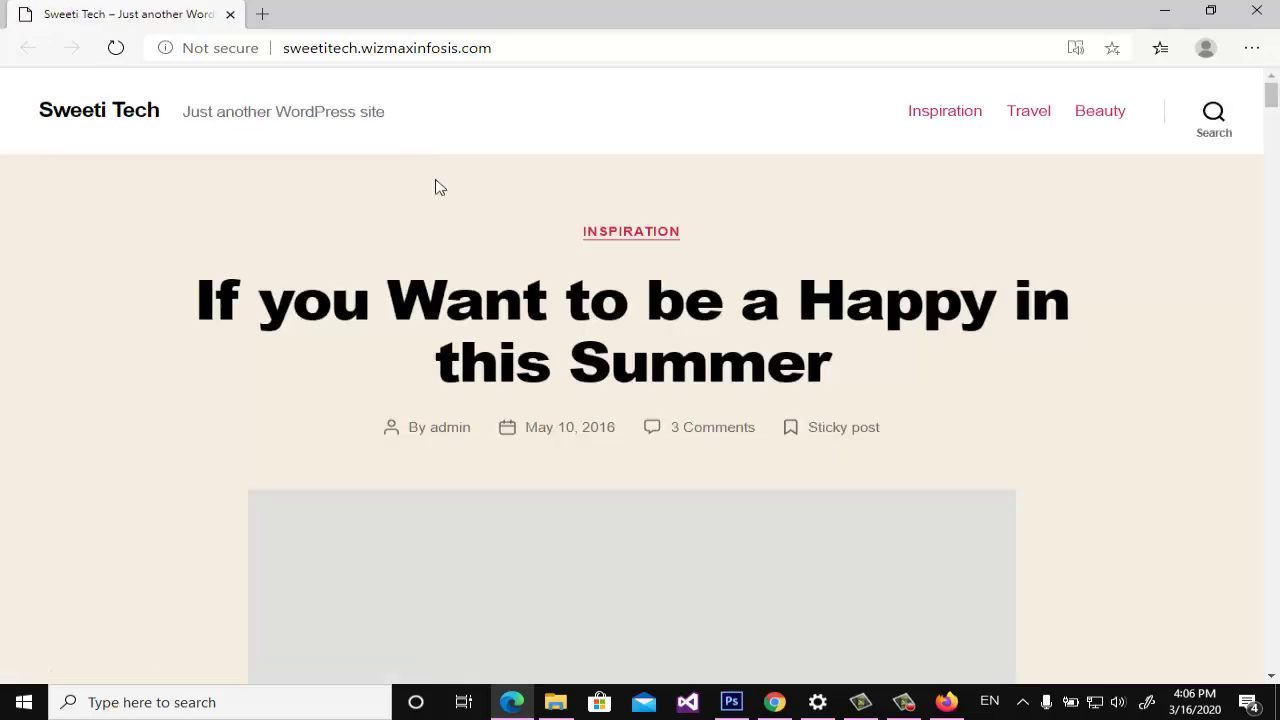
Step: Open the Inspiration category in Edge and check the comment count and content of The Rabbit and the Turtle
click(950, 114)
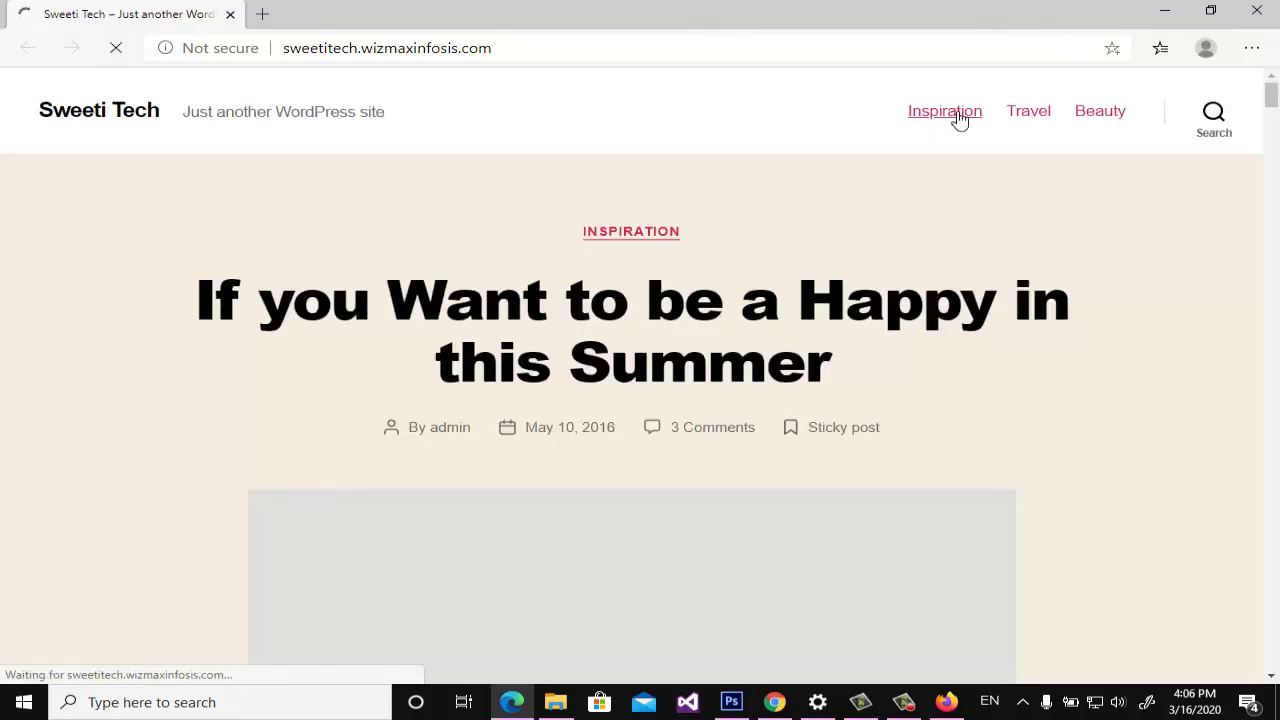
scroll(843, 334, down, 3)
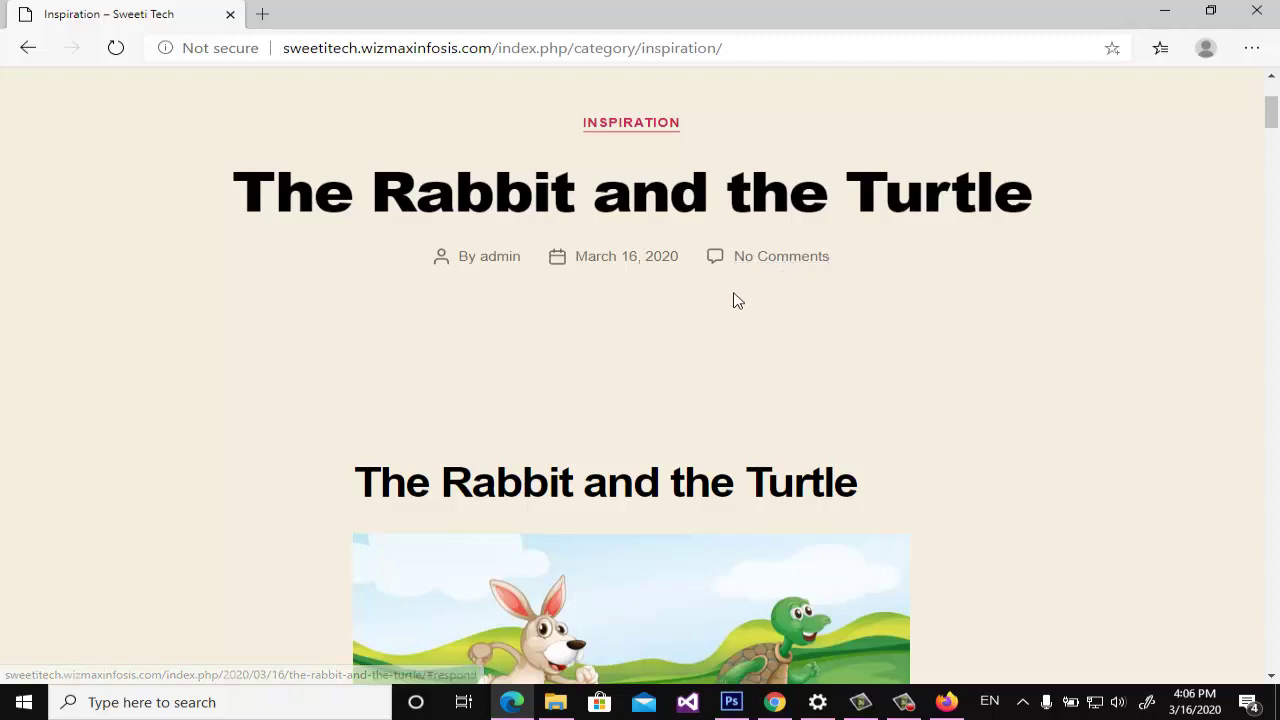
scroll(790, 382, down, 4)
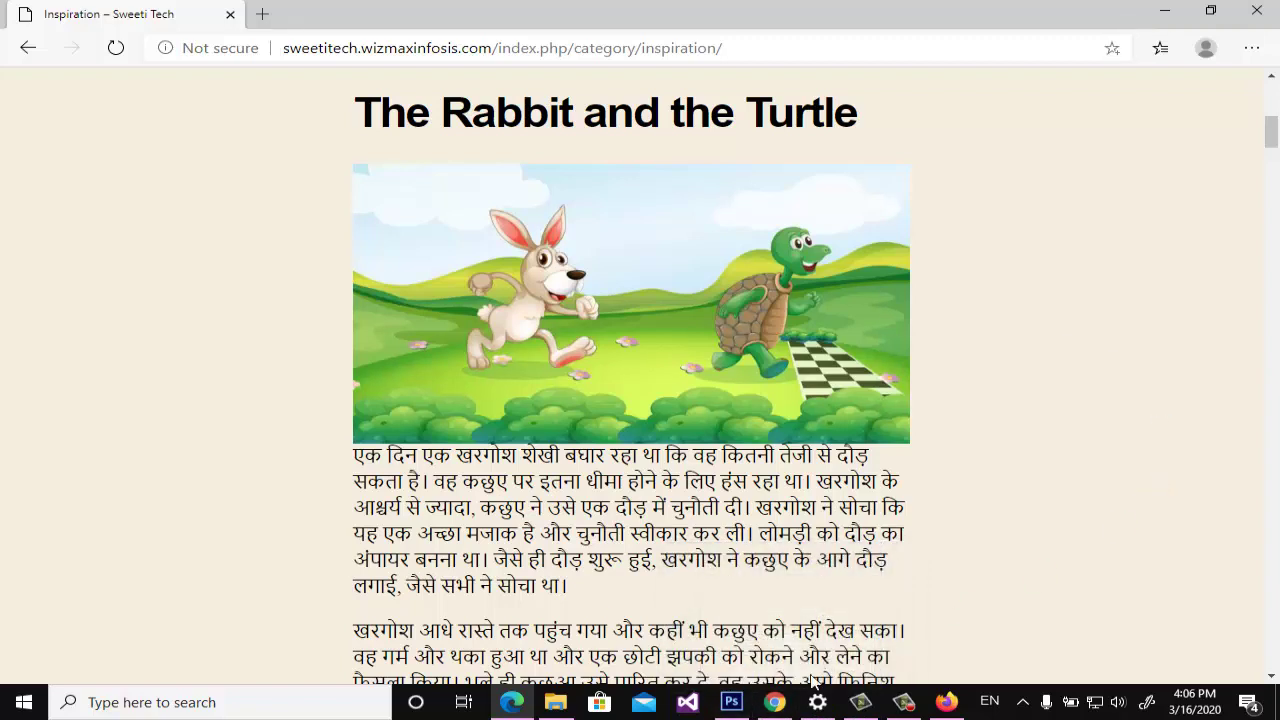
Step: Approve the "nice story" comment in Chrome's WordPress Comments list, and reload the Inspiration page in Edge
click(774, 702)
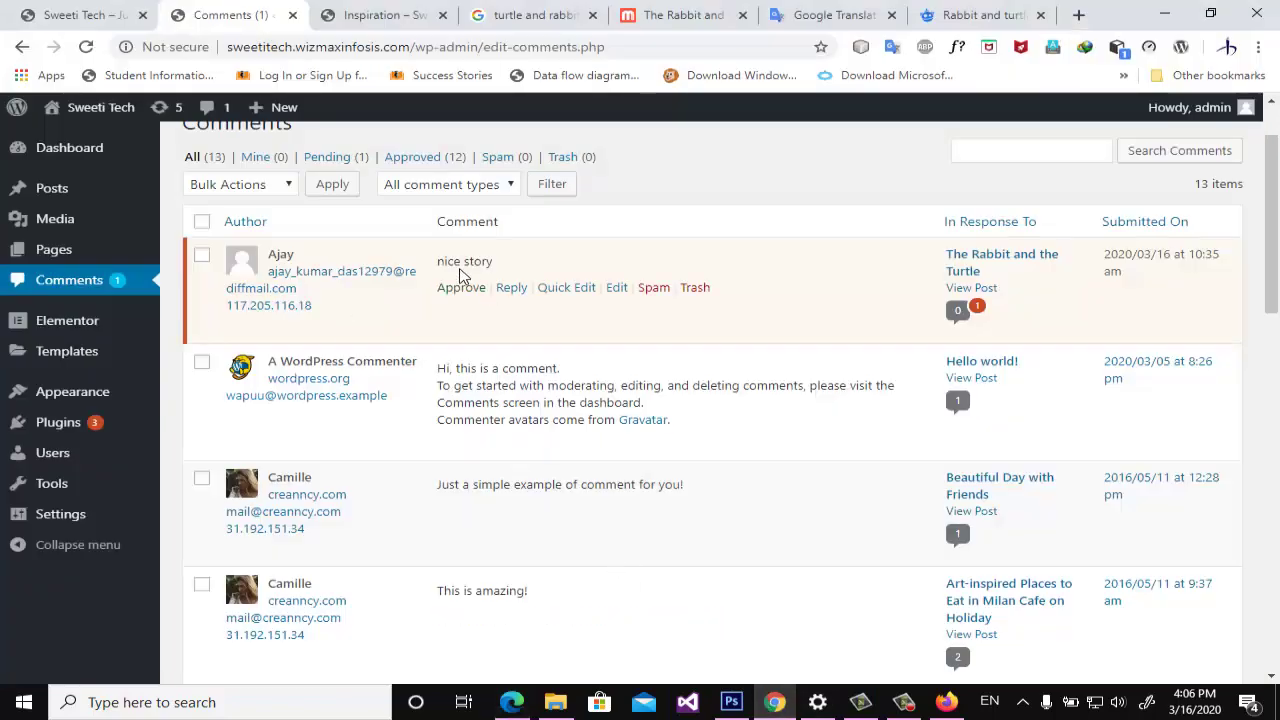
click(471, 290)
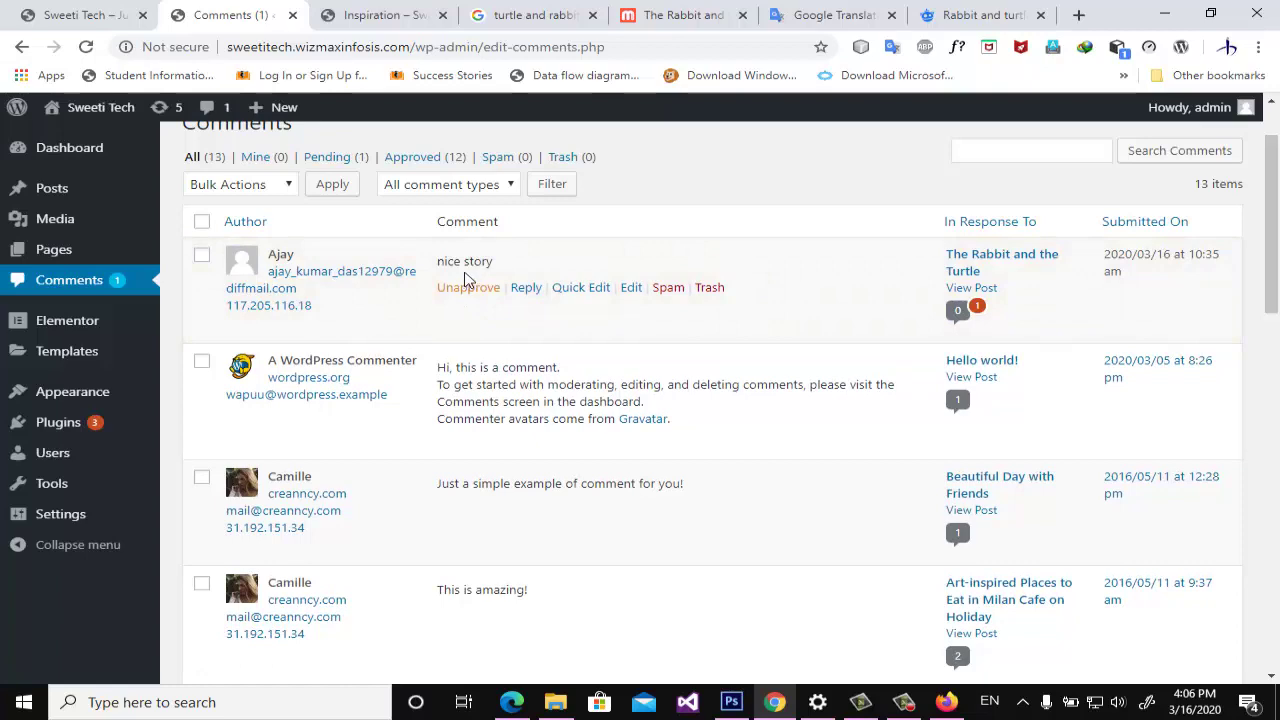
click(511, 702)
click(116, 48)
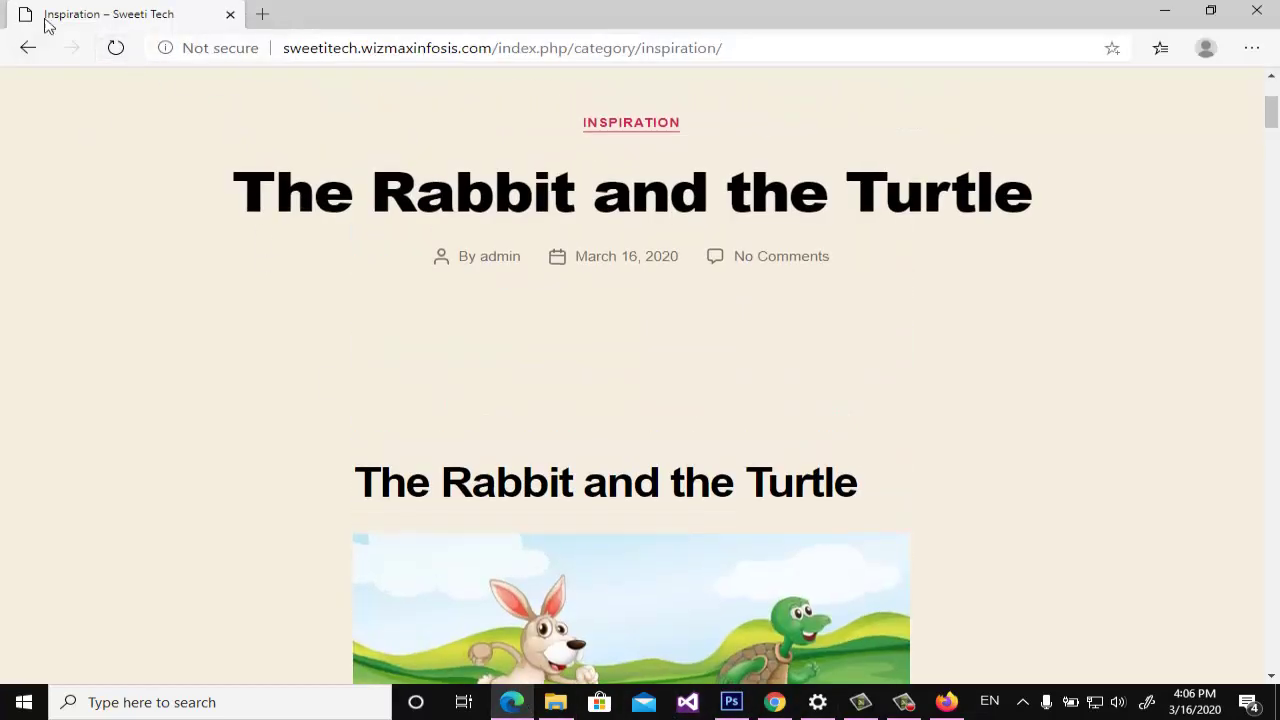
click(116, 48)
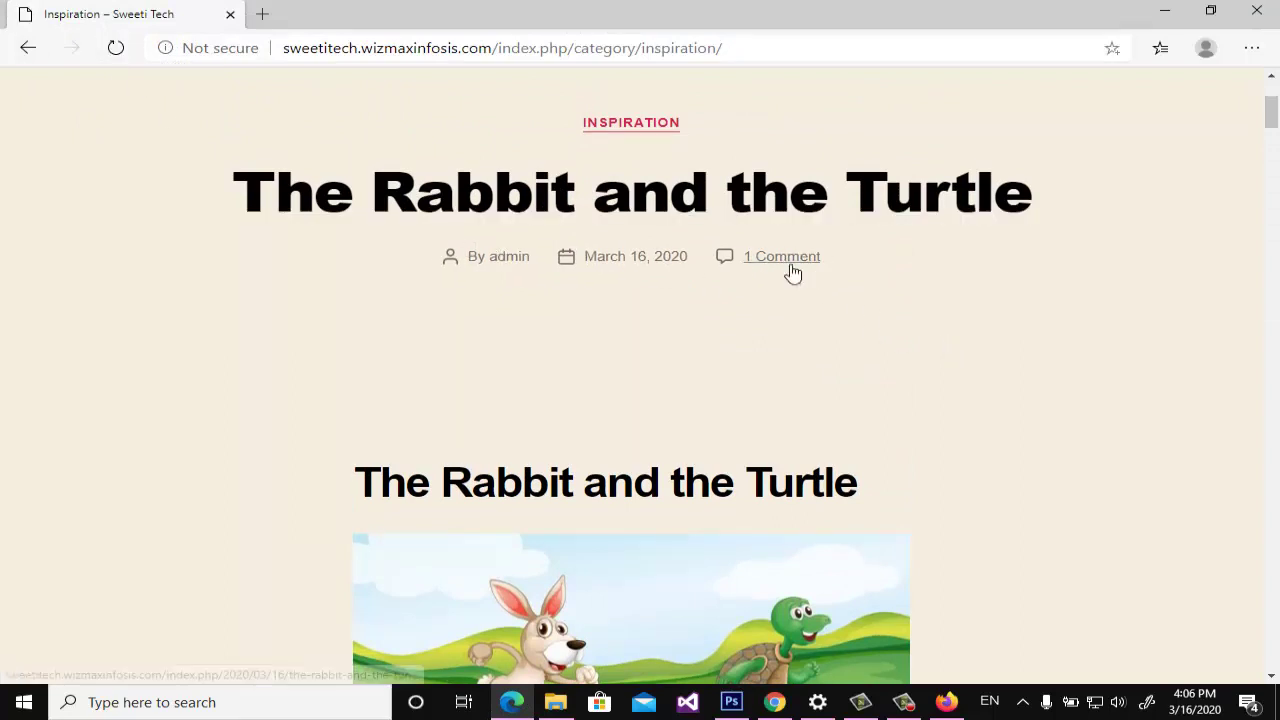
Step: Open the comments of The Rabbit and the Turtle and look over the "nice story" comment and the full post
scroll(868, 398, down, 10)
scroll(871, 472, up, 10)
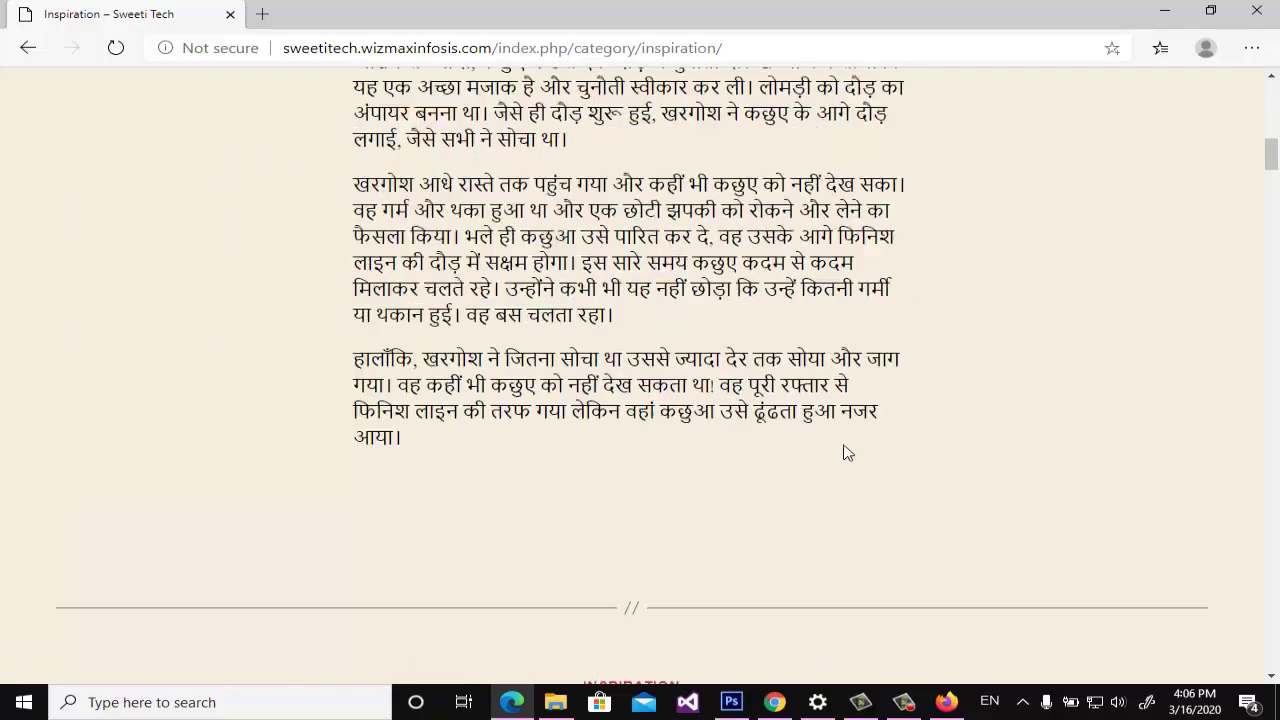
scroll(853, 445, up, 2)
click(803, 350)
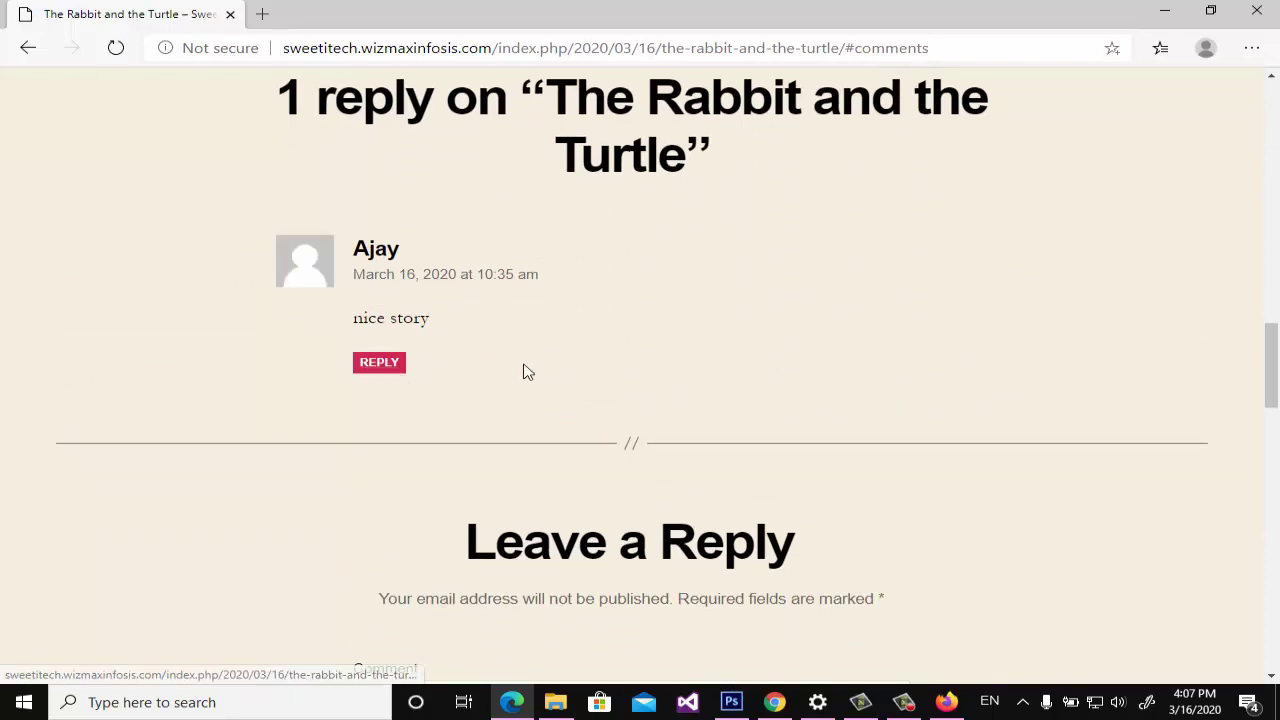
scroll(655, 358, up, 10)
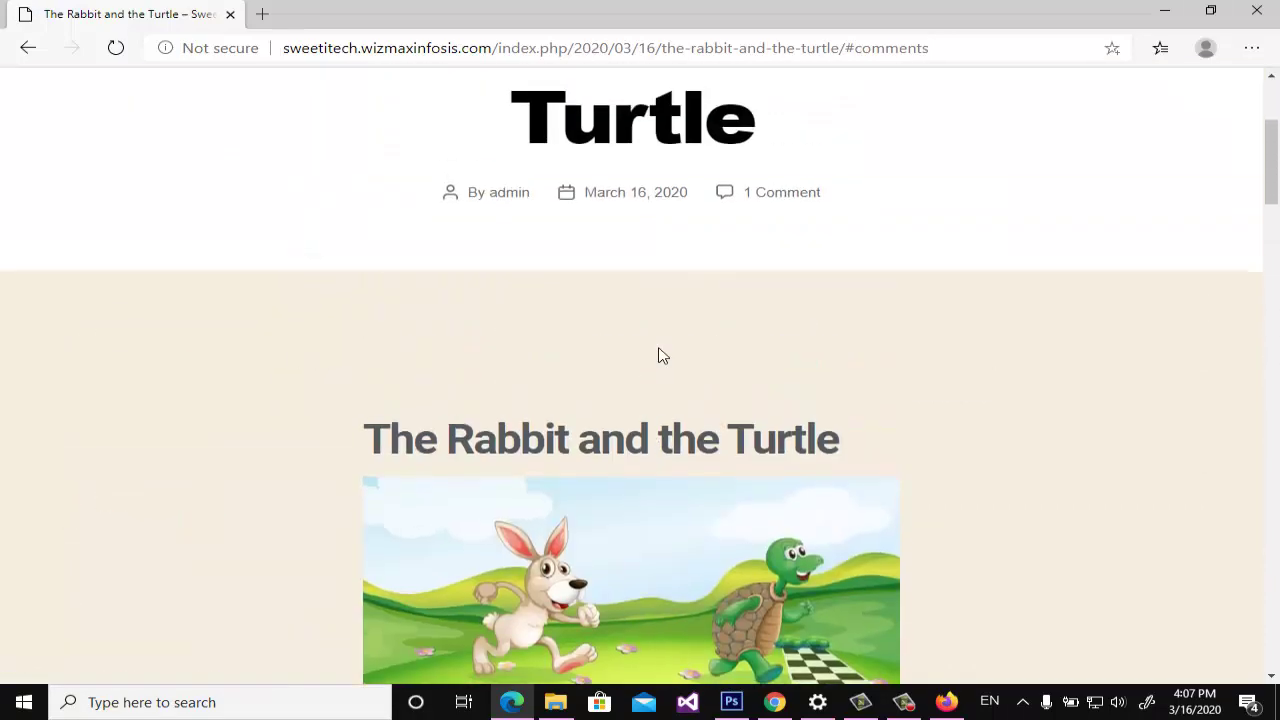
scroll(658, 355, up, 3)
scroll(658, 355, down, 6)
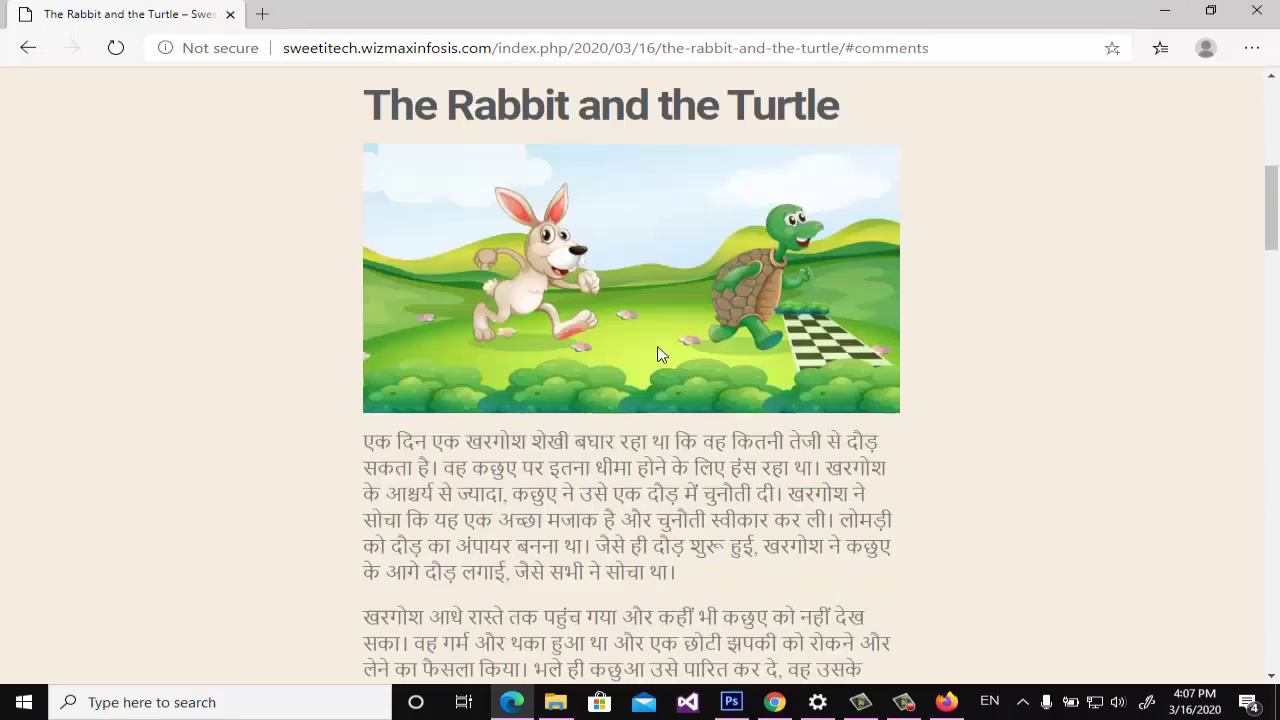
scroll(660, 354, down, 5)
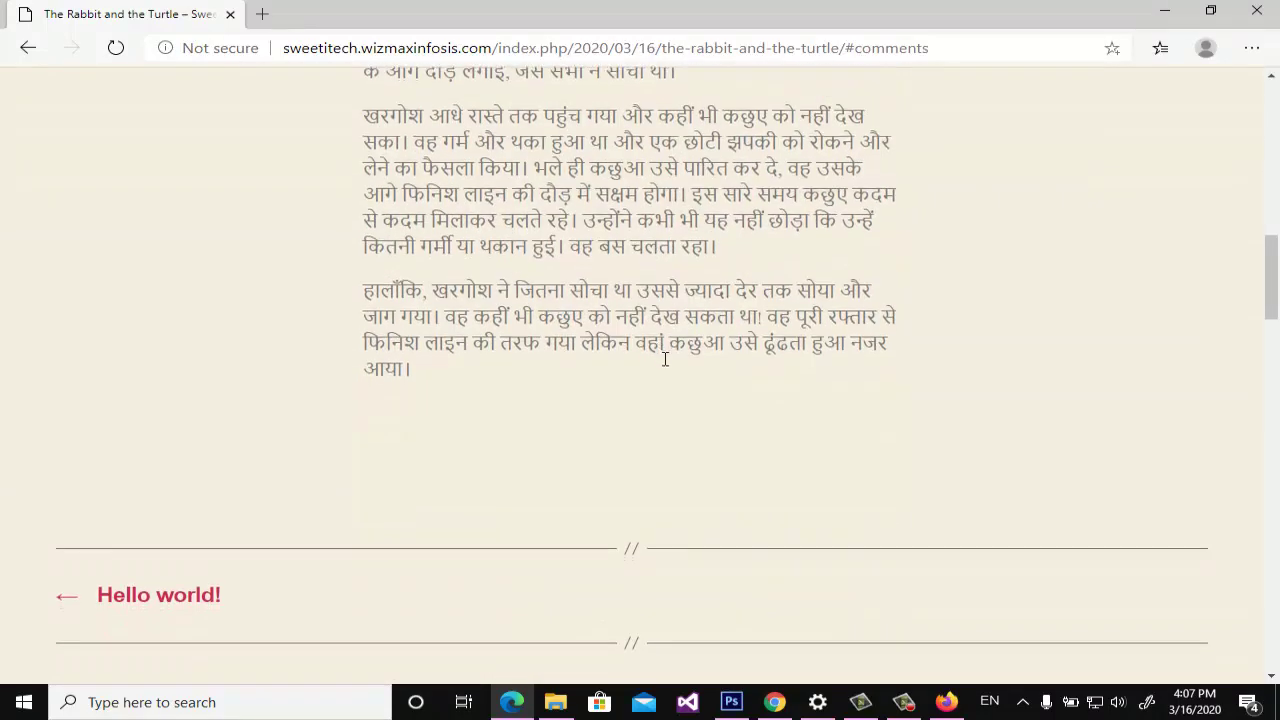
Step: Review the end of The Rabbit and the Turtle, its reply section and the post header in Edge
scroll(667, 355, down, 3)
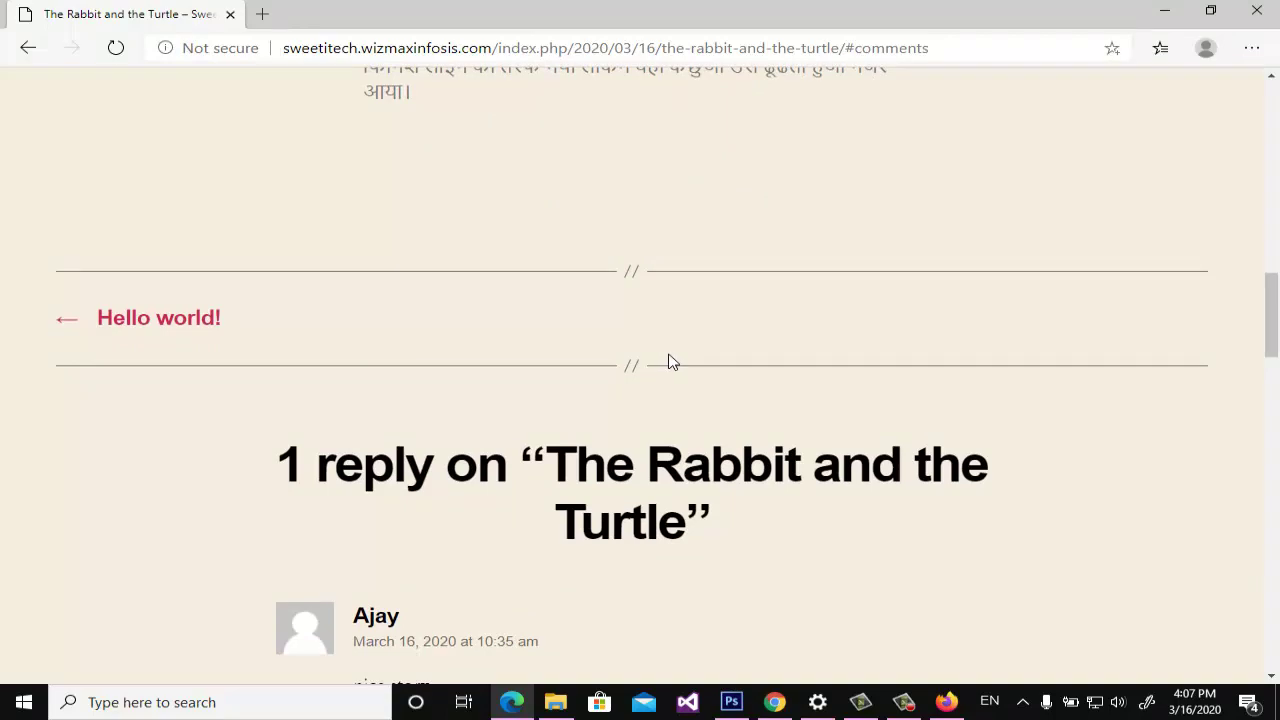
scroll(580, 340, up, 3)
scroll(563, 333, up, 12)
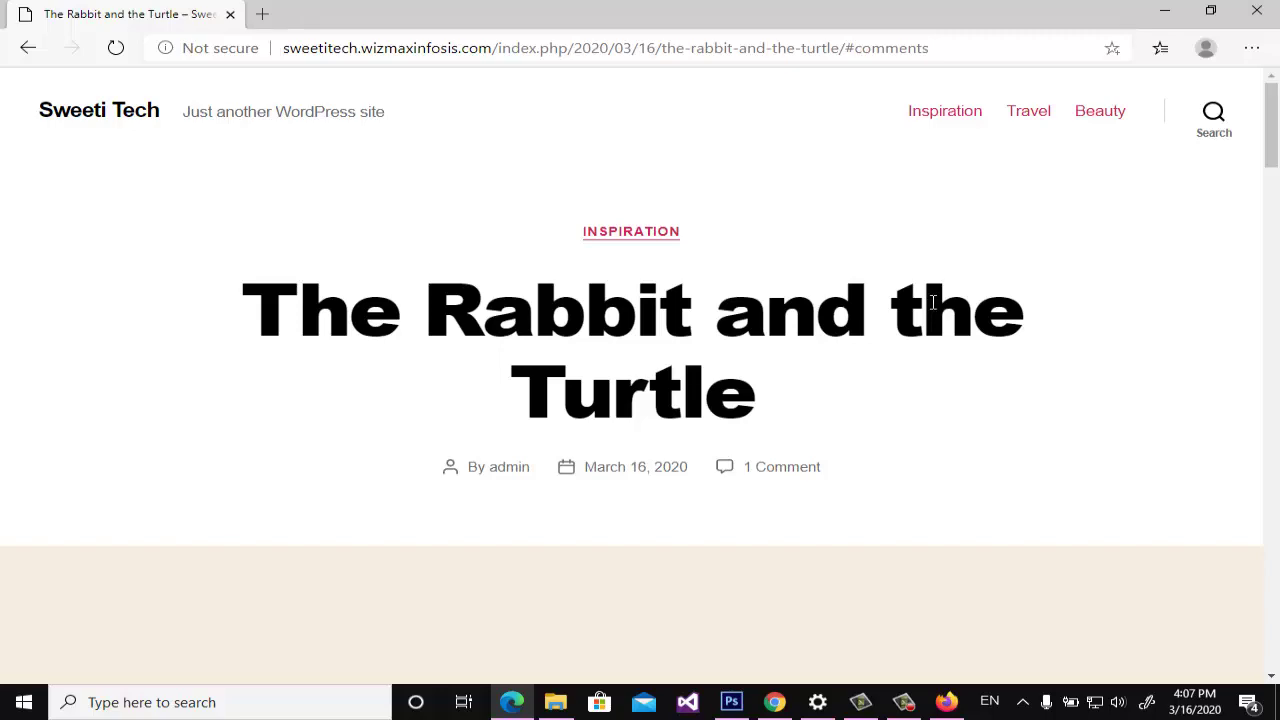
Step: Minimize Edge and return to the WordPress Comments list in Chrome
click(1165, 12)
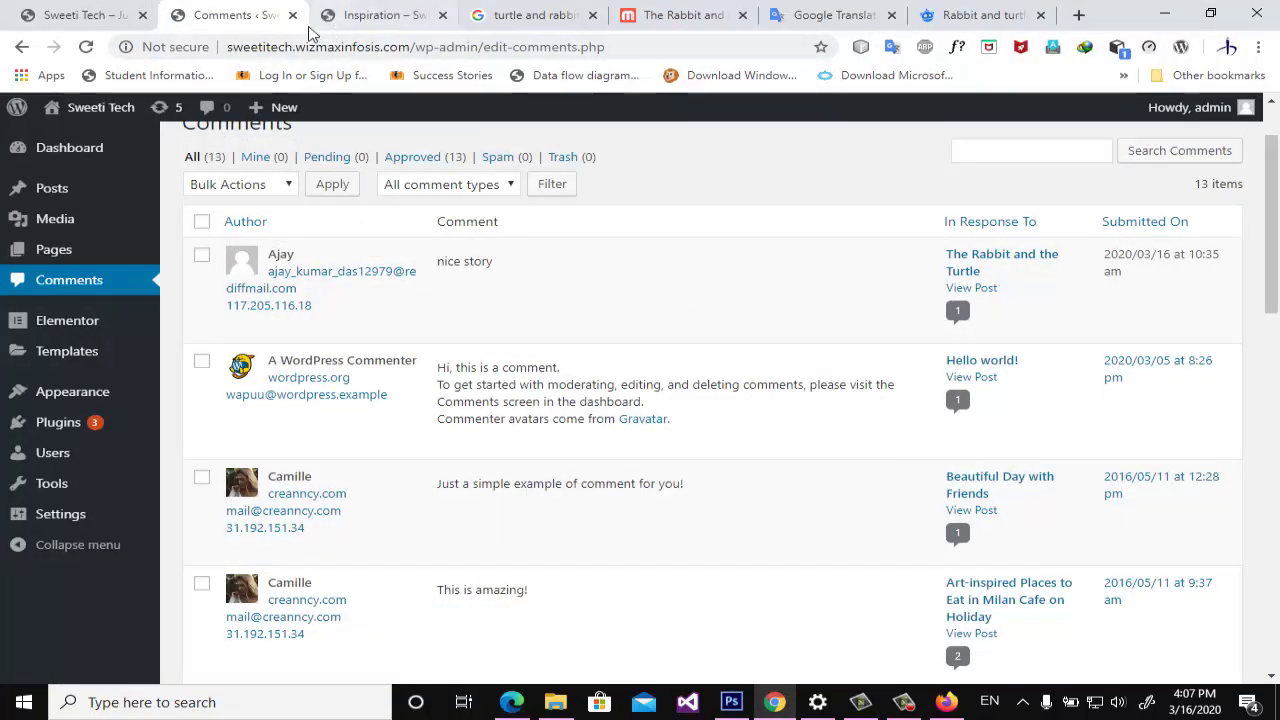
click(88, 15)
click(232, 15)
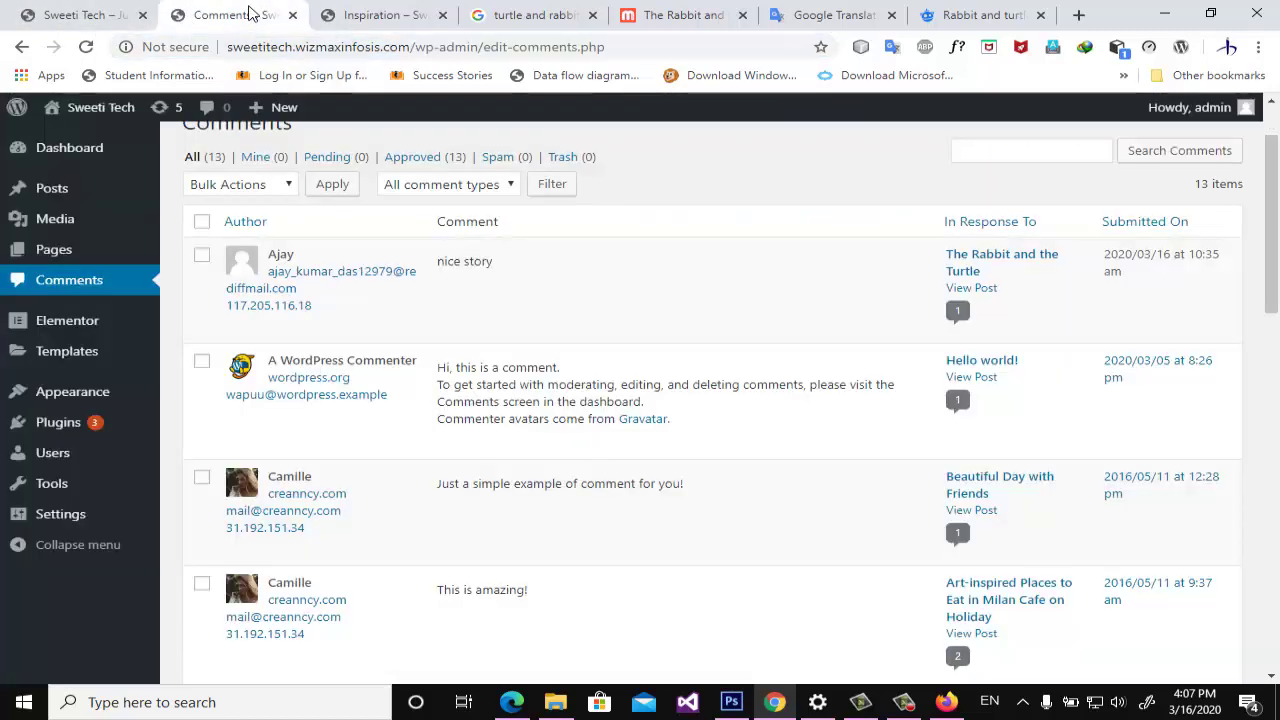
mouse_move(60, 198)
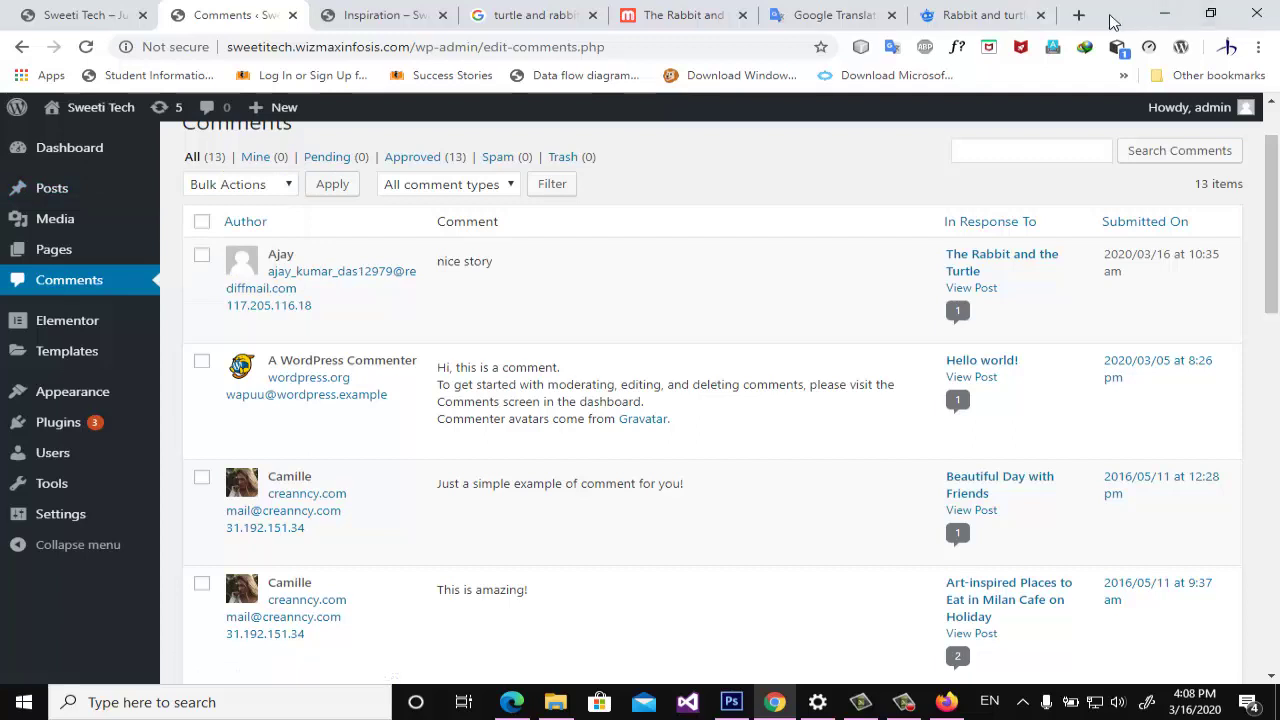
click(1078, 15)
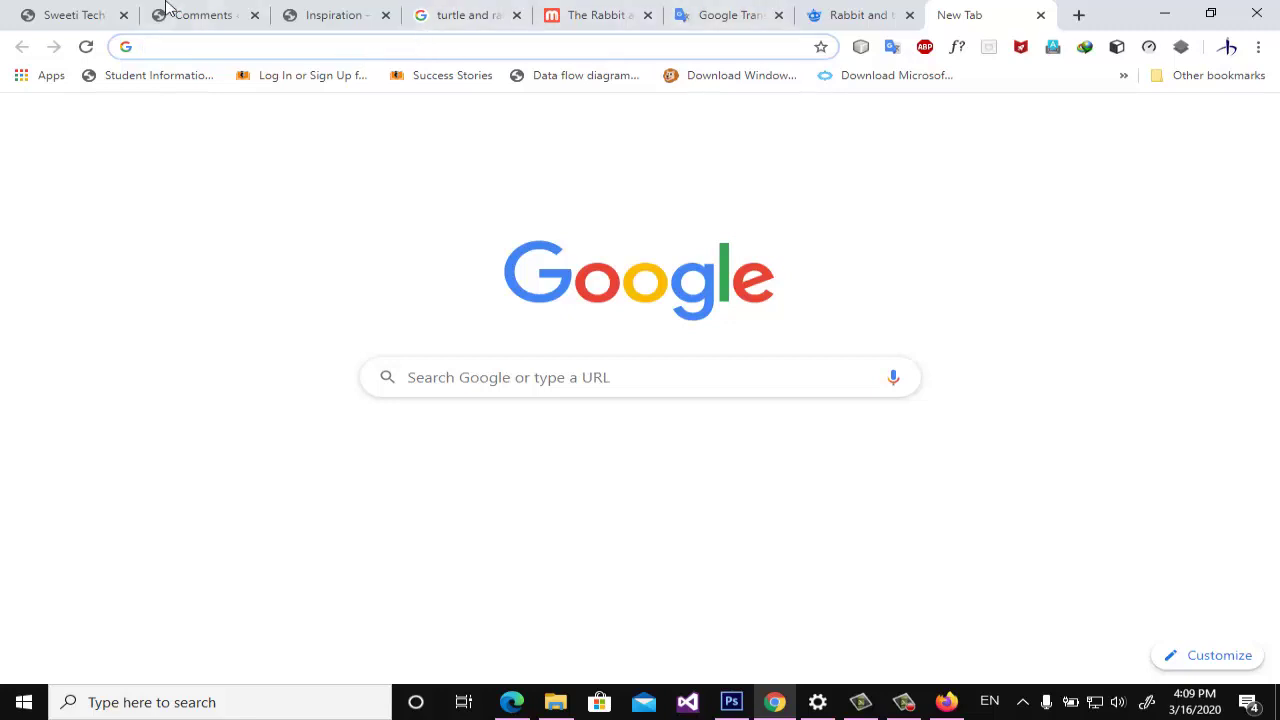
click(190, 20)
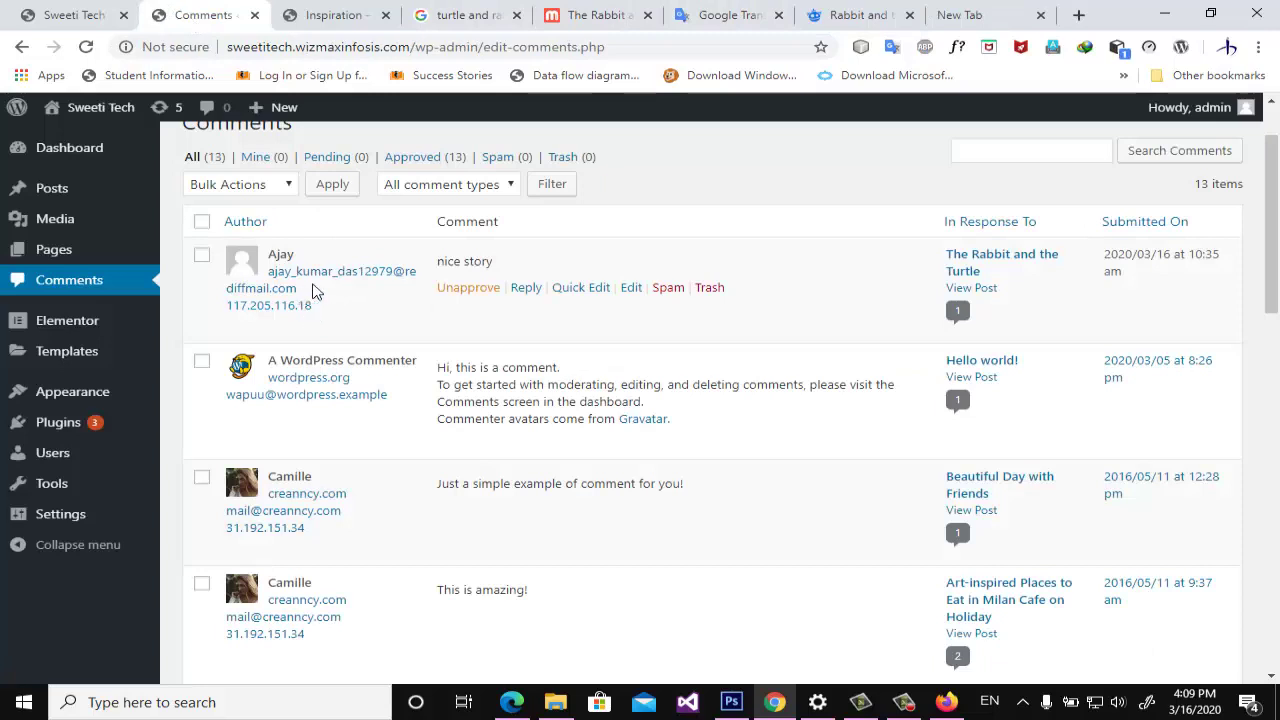
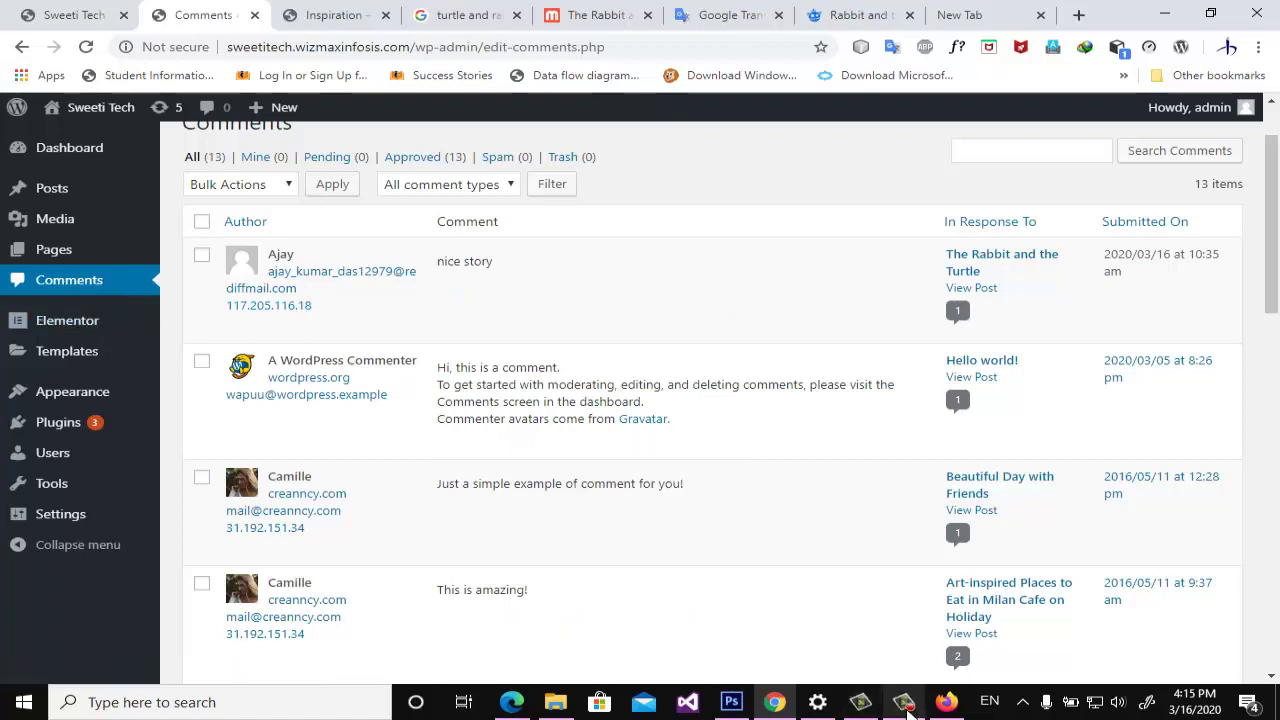
mouse_move(903, 702)
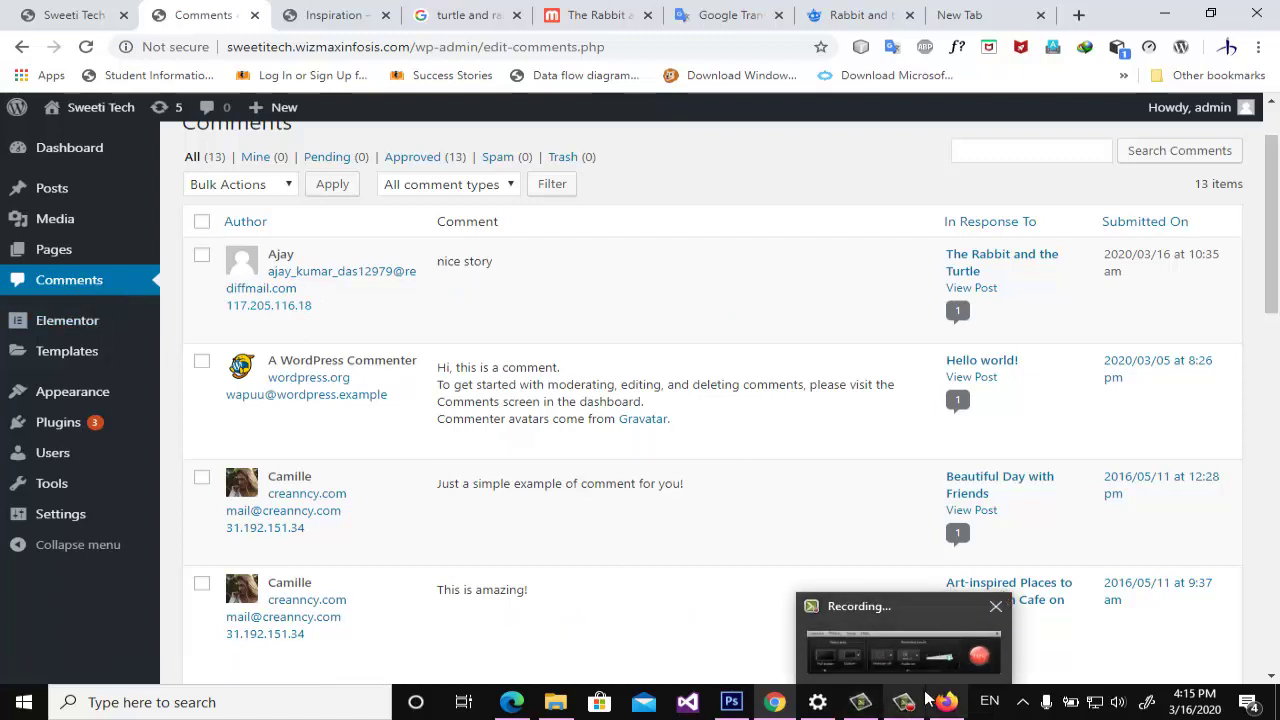
click(936, 614)
click(1237, 620)
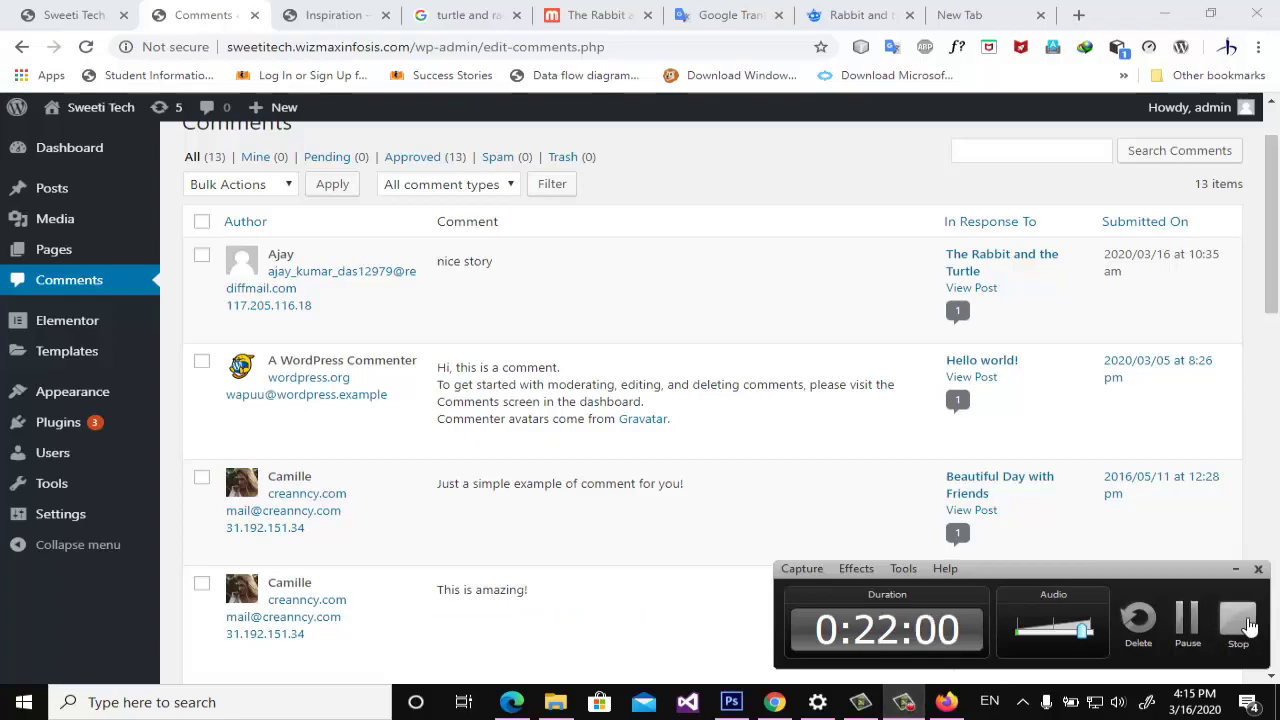